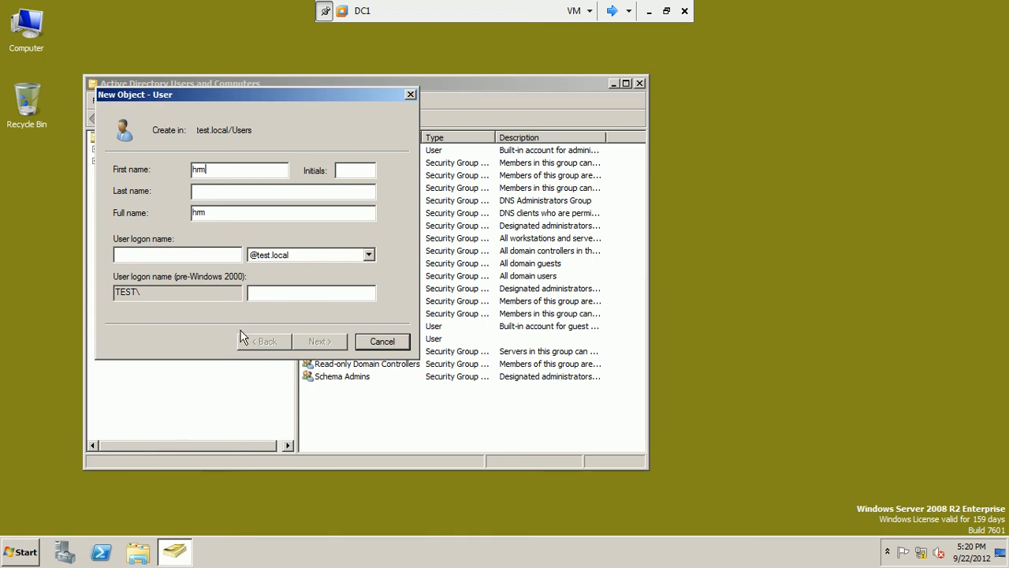
# Finish creating hrm with a password that never expires and that the user cannot change
pyautogui.write('hrm')
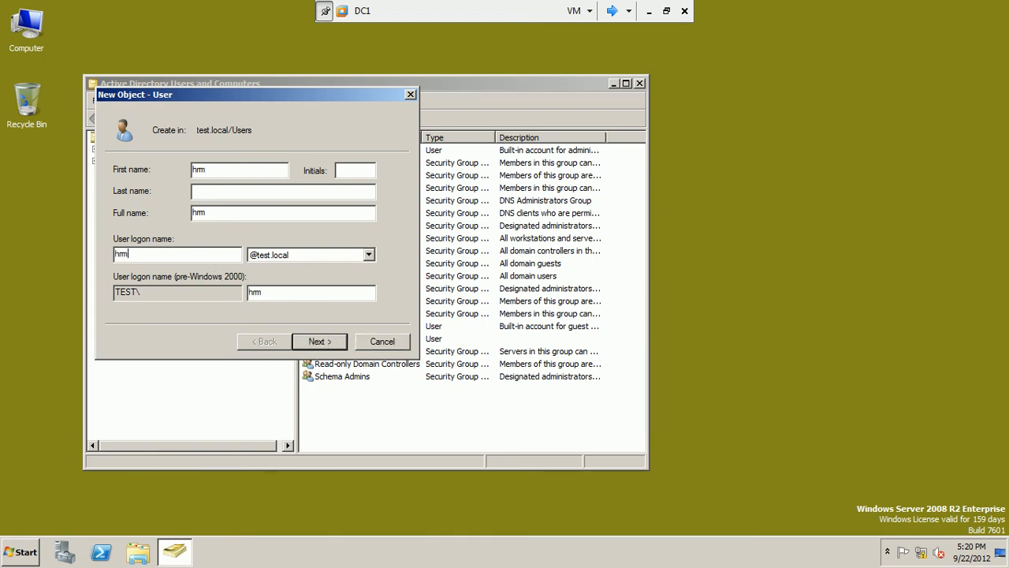
pyautogui.click(319, 345)
pyautogui.write('Pr')
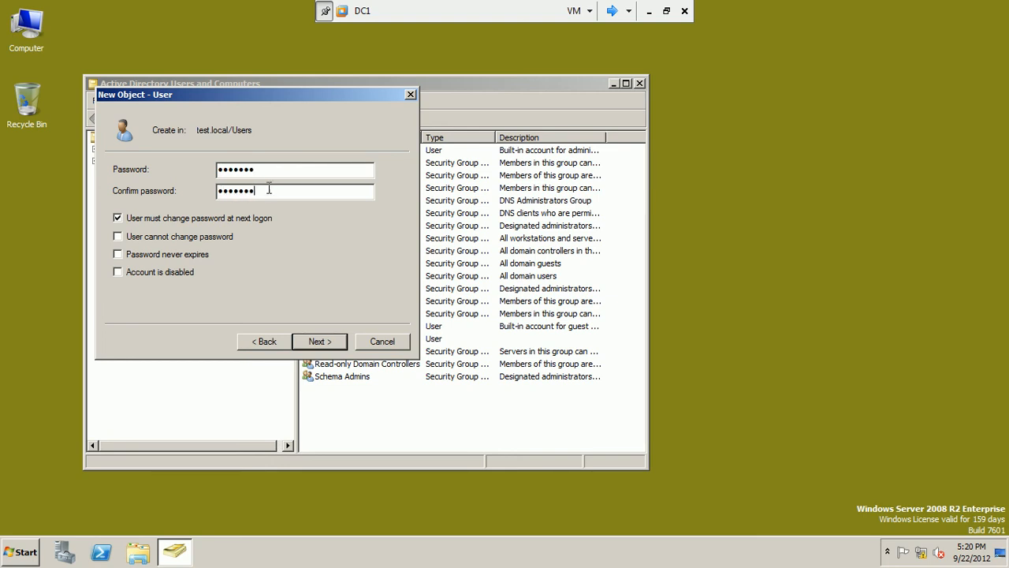
pyautogui.click(211, 220)
pyautogui.click(204, 237)
pyautogui.click(195, 255)
pyautogui.click(326, 344)
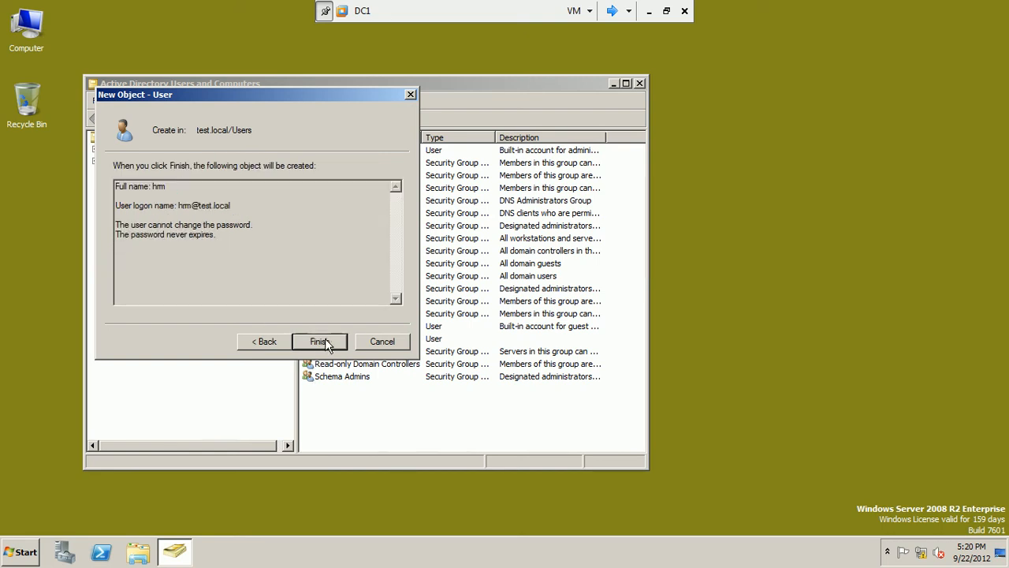
pyautogui.click(325, 343)
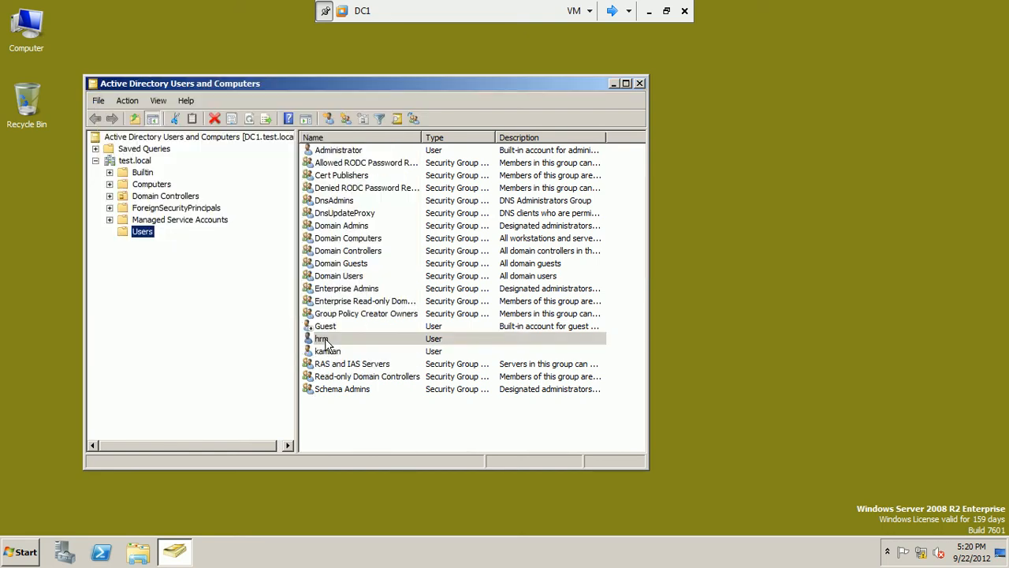
# Create user salesm in Users with the same non-expiring, unchangeable password settings
pyautogui.rightClick(144, 234)
pyautogui.moveTo(167, 272)
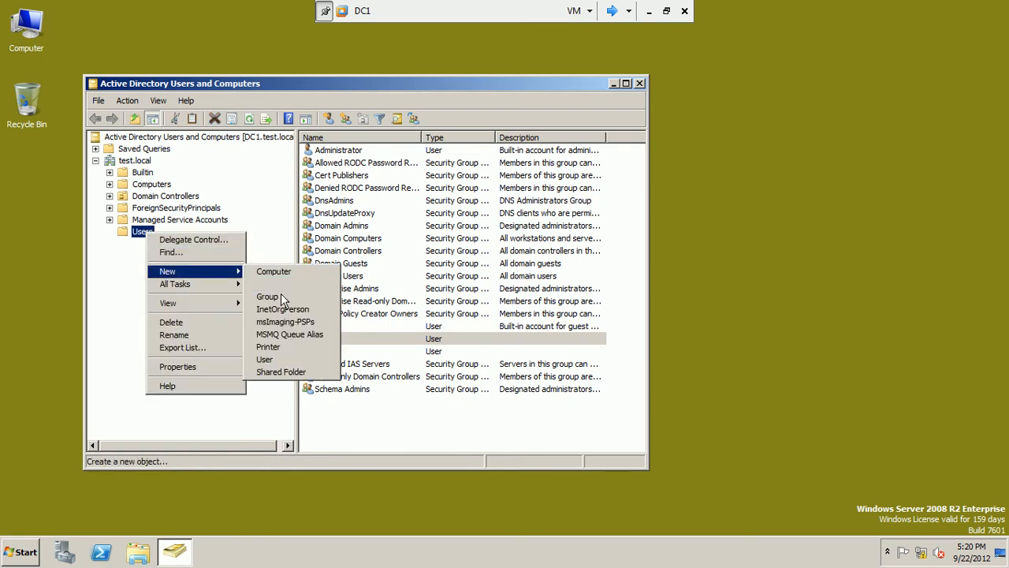
pyautogui.click(268, 358)
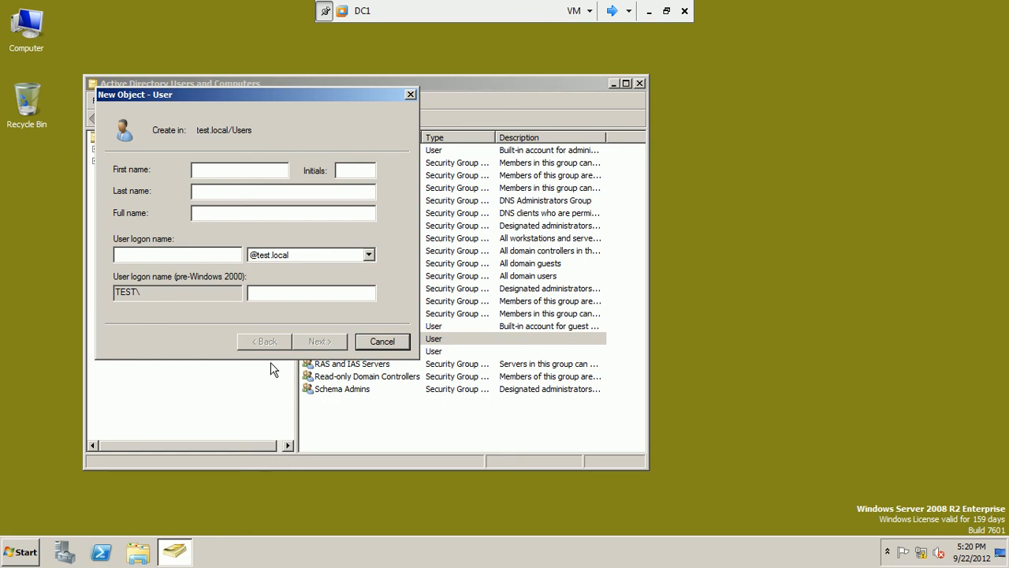
pyautogui.write('salesmsalesm')
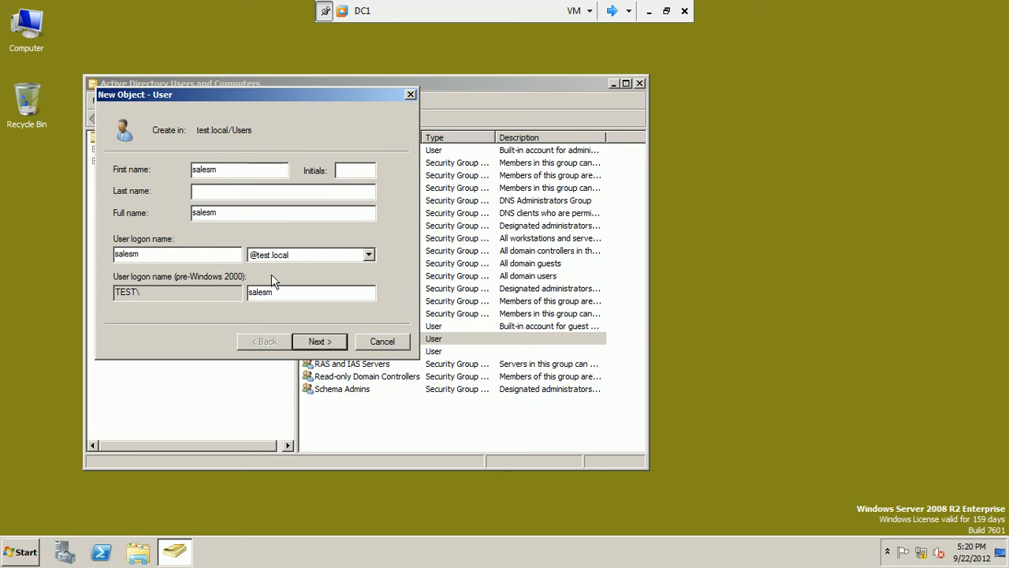
pyautogui.click(319, 341)
pyautogui.write('Pa')
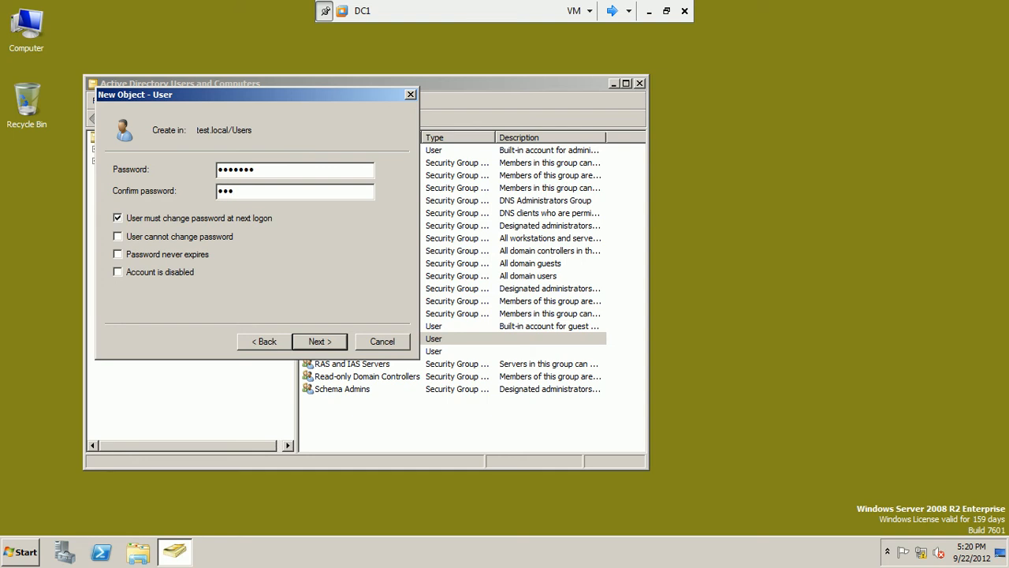
pyautogui.click(174, 218)
pyautogui.click(174, 236)
pyautogui.click(175, 253)
pyautogui.click(312, 341)
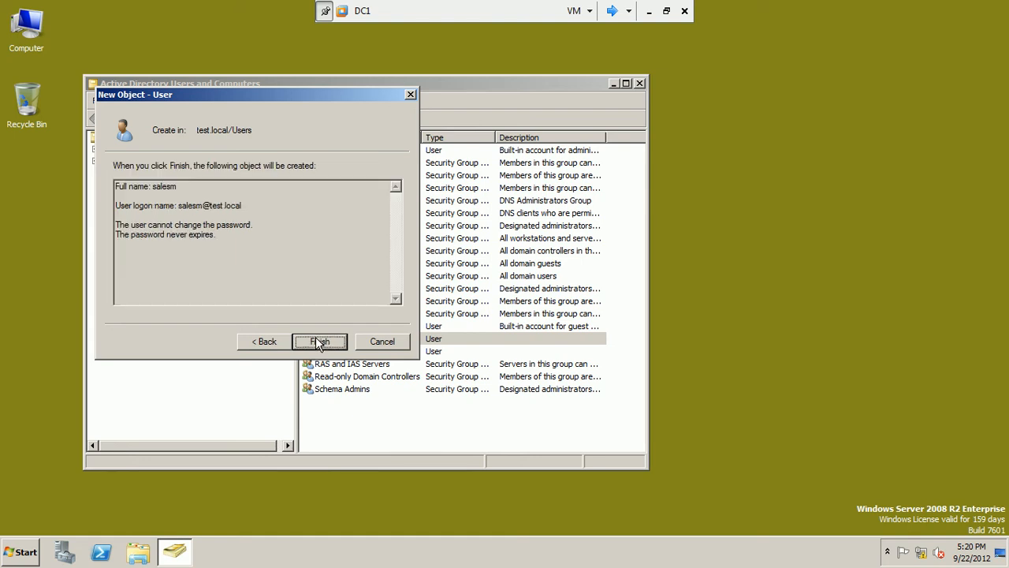
pyautogui.click(320, 341)
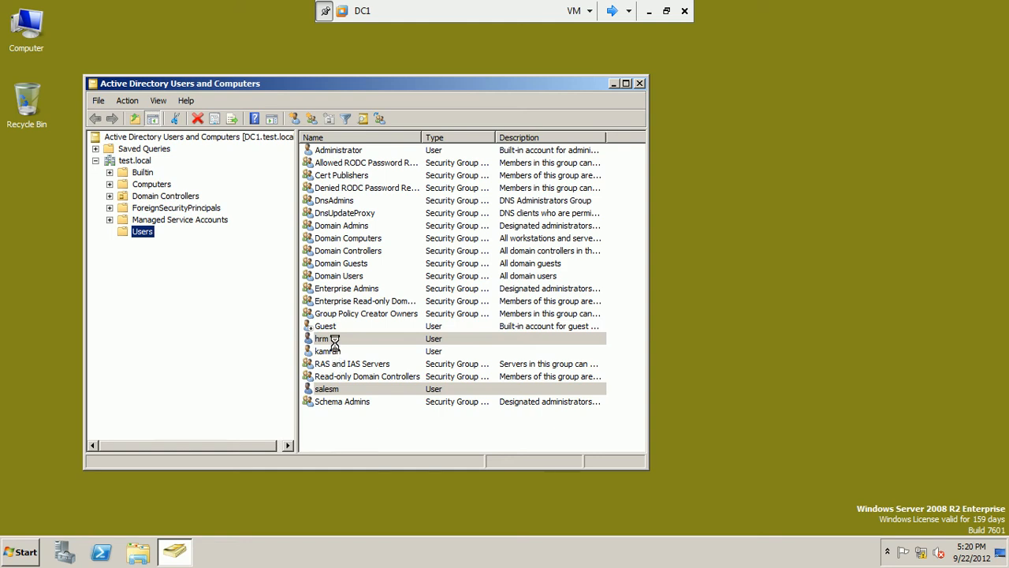
pyautogui.click(334, 339)
pyautogui.click(333, 390)
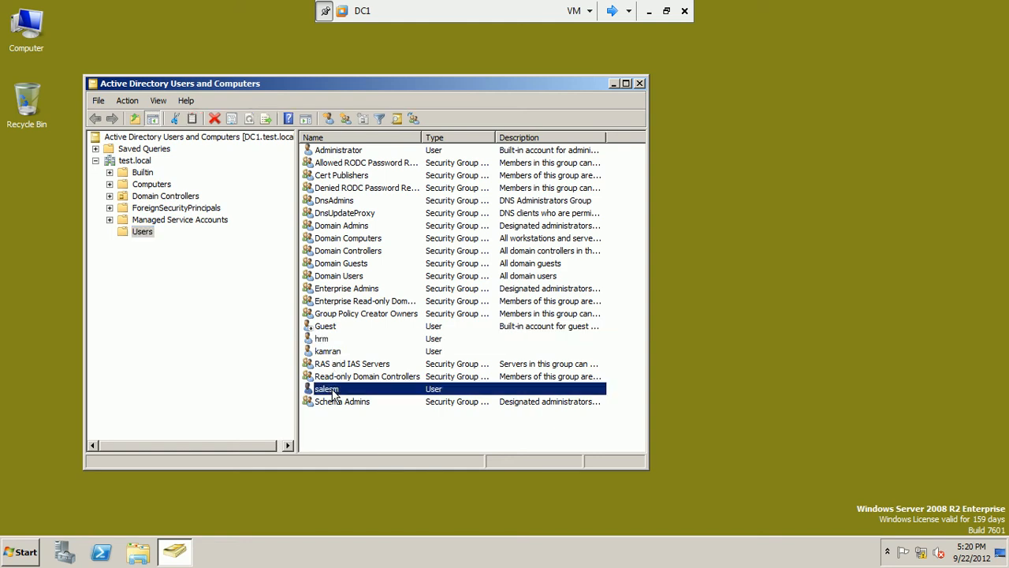
# Start Management Studio on the SqlServer VM and connect to SQLSERVER
pyautogui.click(611, 12)
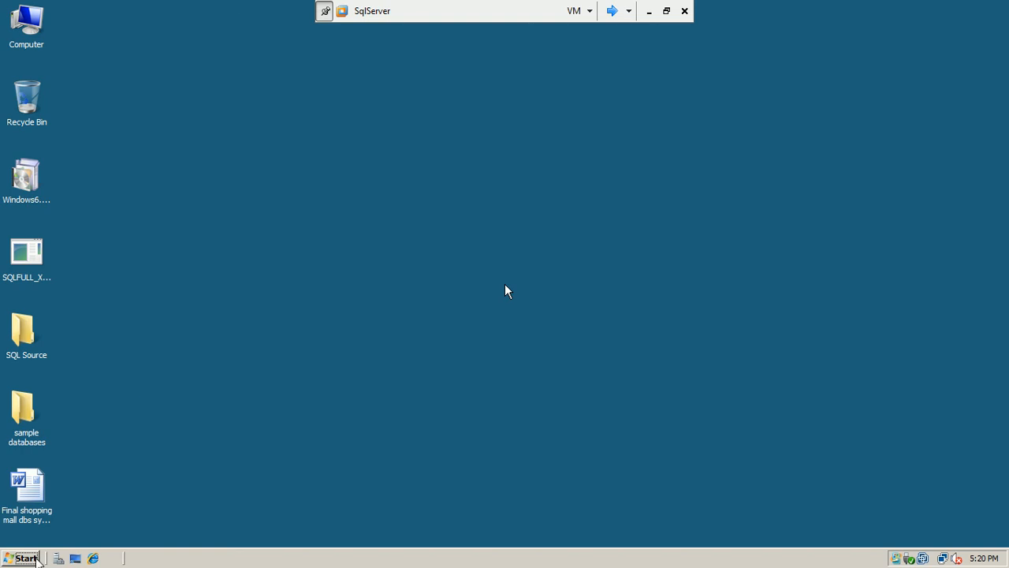
pyautogui.click(24, 558)
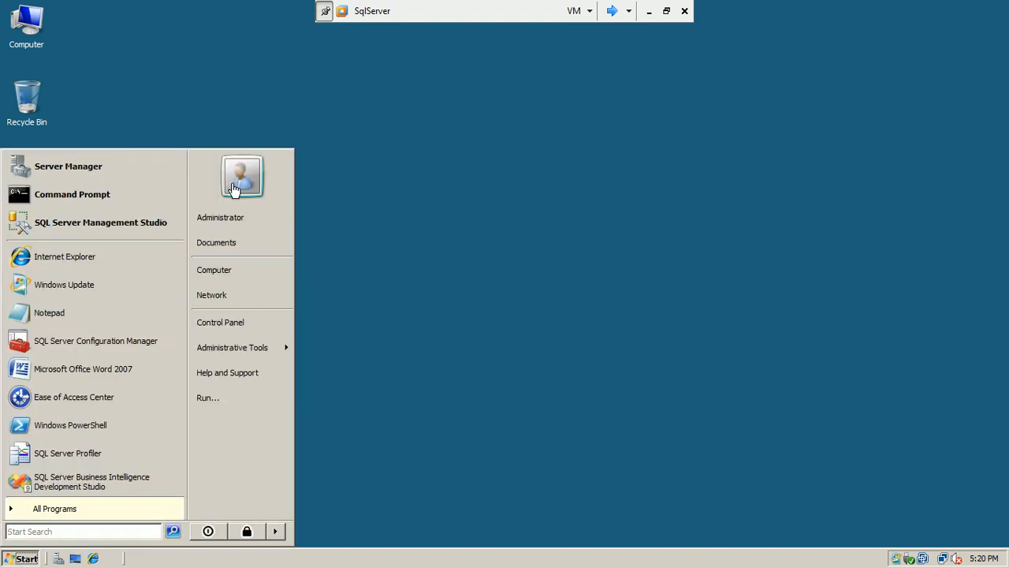
pyautogui.click(117, 231)
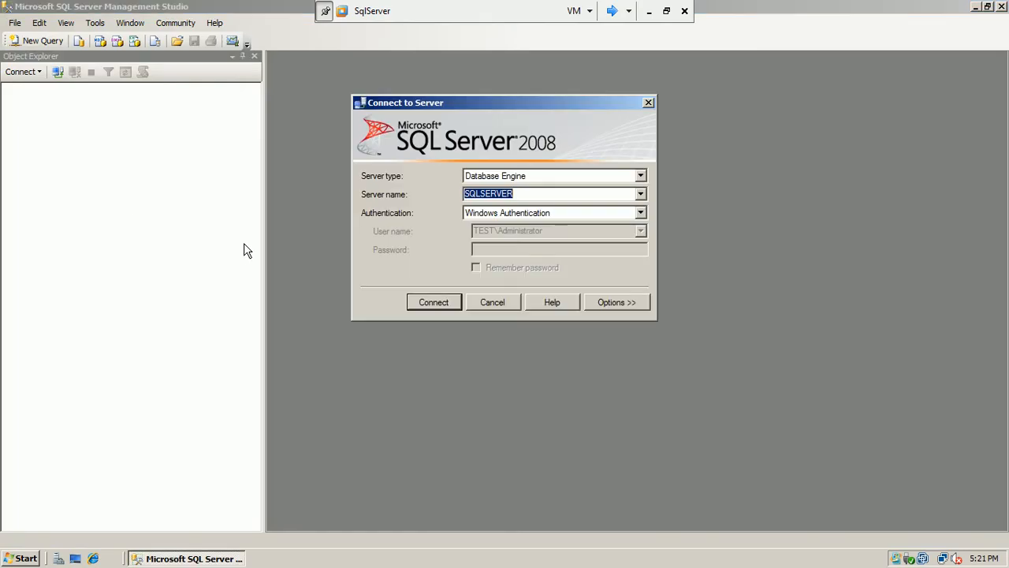
pyautogui.click(432, 302)
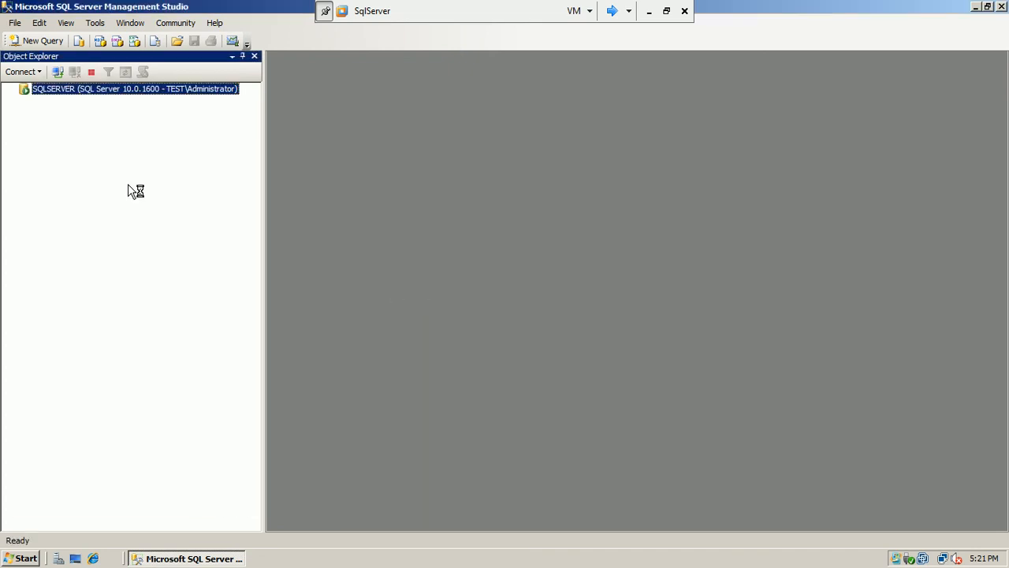
# Browse the AdventureWorks tables from dbo.AWBuildVersion down, then collapse the database
pyautogui.click(24, 101)
pyautogui.click(37, 136)
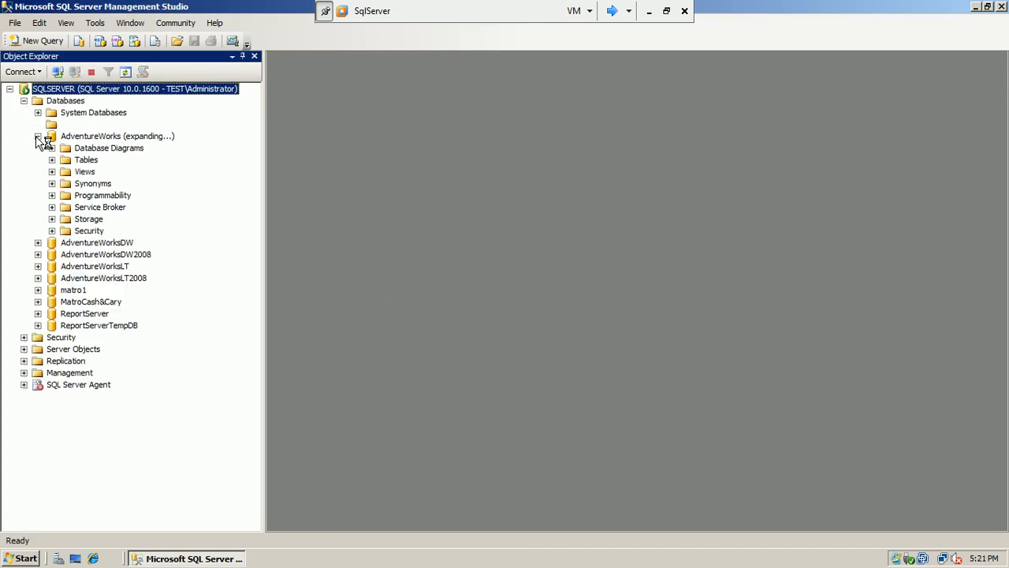
pyautogui.click(51, 159)
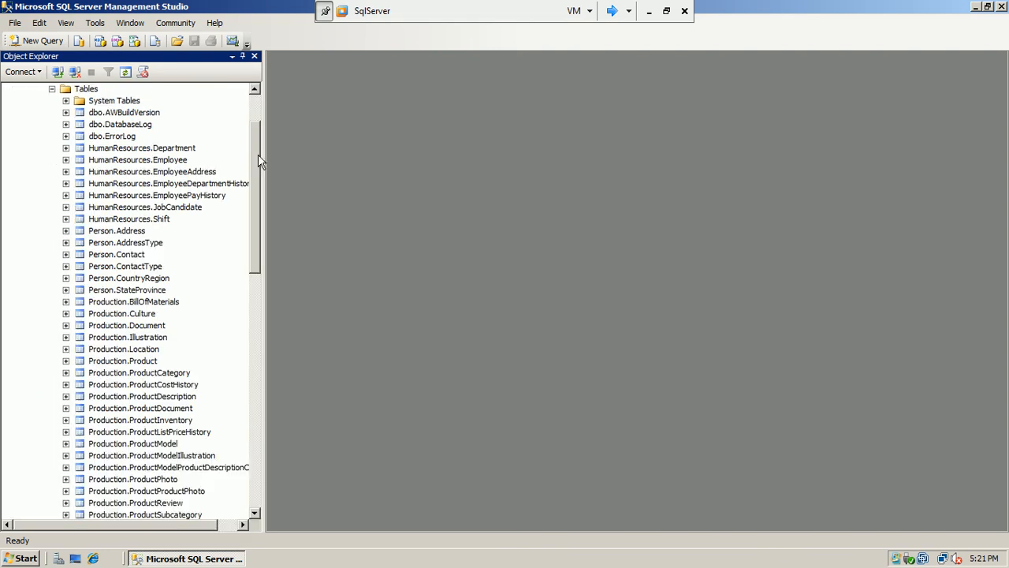
pyautogui.moveTo(258, 160); pyautogui.dragTo(258, 148)
pyautogui.click(100, 149)
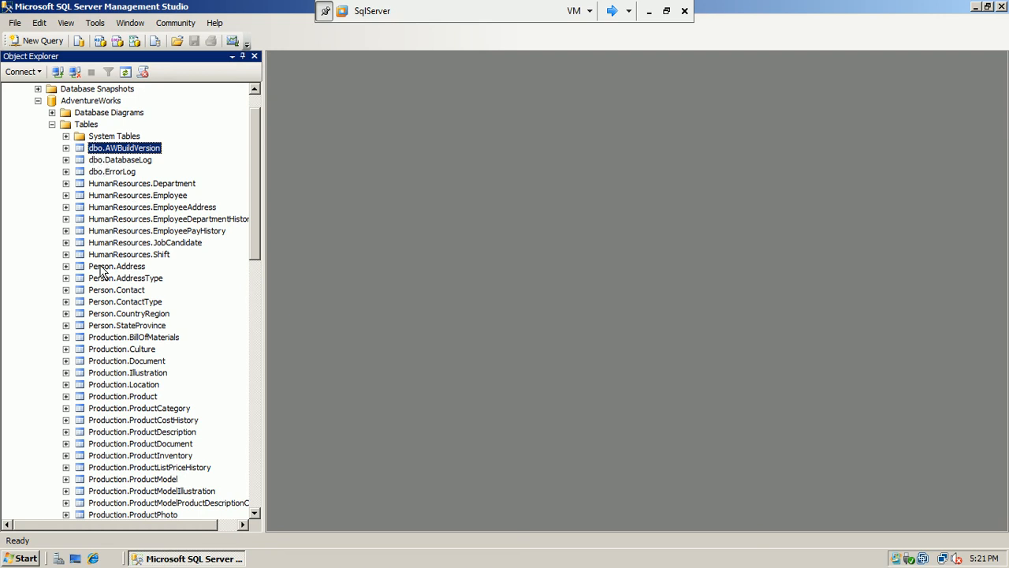
pyautogui.moveTo(255, 221); pyautogui.dragTo(264, 402)
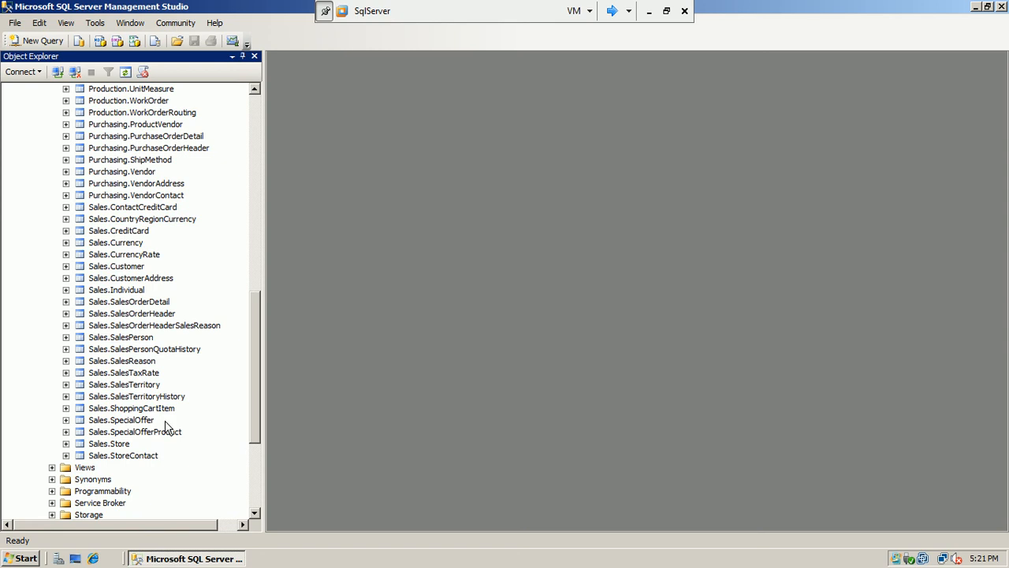
pyautogui.moveTo(257, 313); pyautogui.dragTo(245, 156)
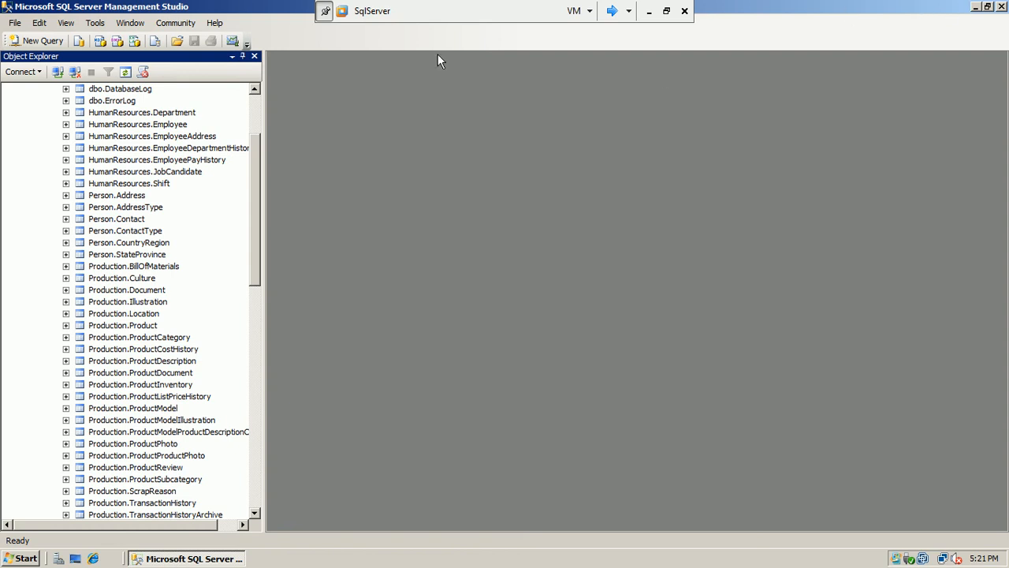
pyautogui.moveTo(257, 163); pyautogui.dragTo(257, 124)
pyautogui.click(70, 184)
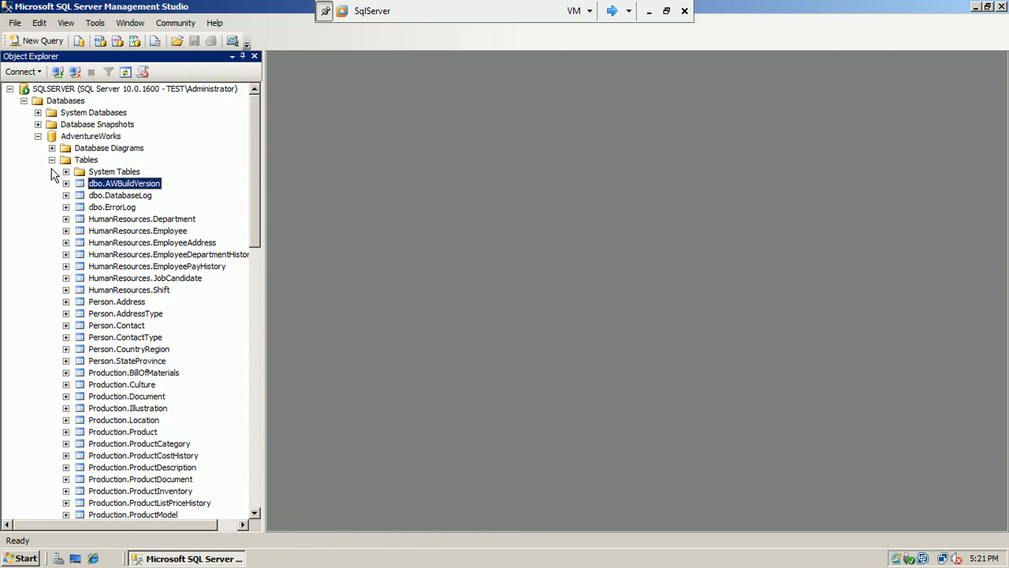
pyautogui.click(52, 159)
pyautogui.click(38, 136)
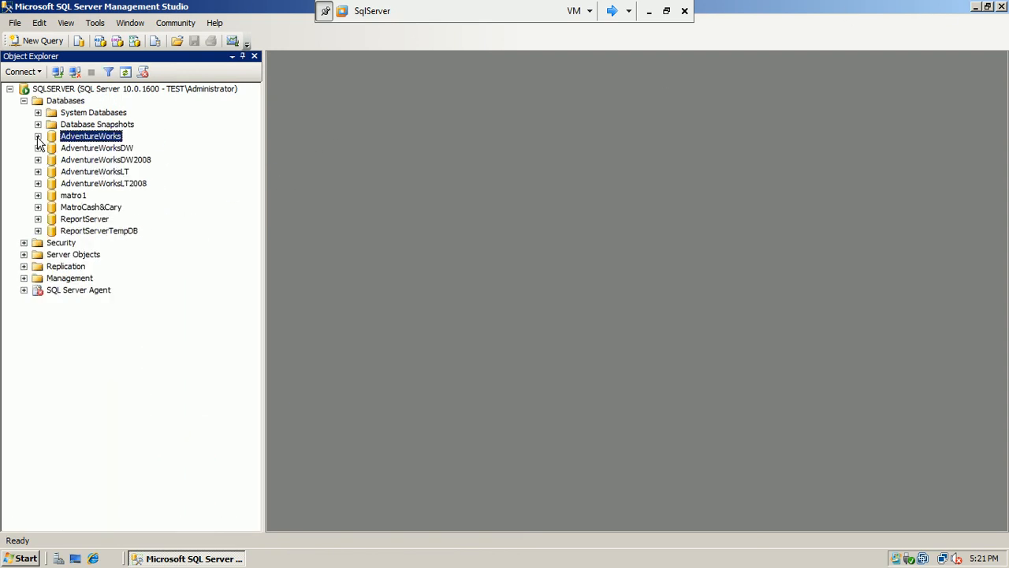
# Expand the server's Security folder and its Logins list
pyautogui.click(23, 243)
pyautogui.click(41, 257)
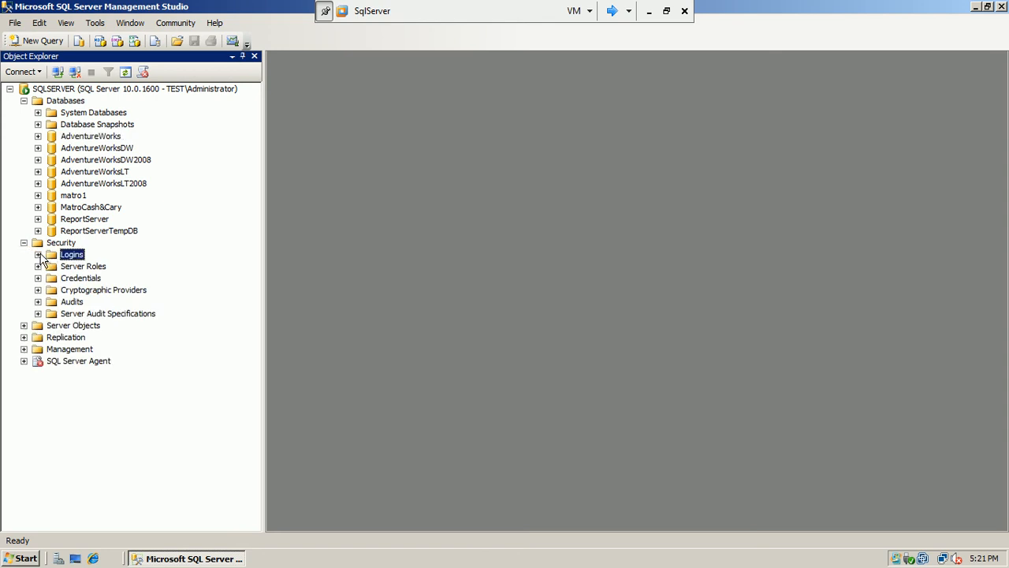
pyautogui.click(38, 254)
# Start a new login and pick the salesm account by searching the entire directory
pyautogui.rightClick(65, 260)
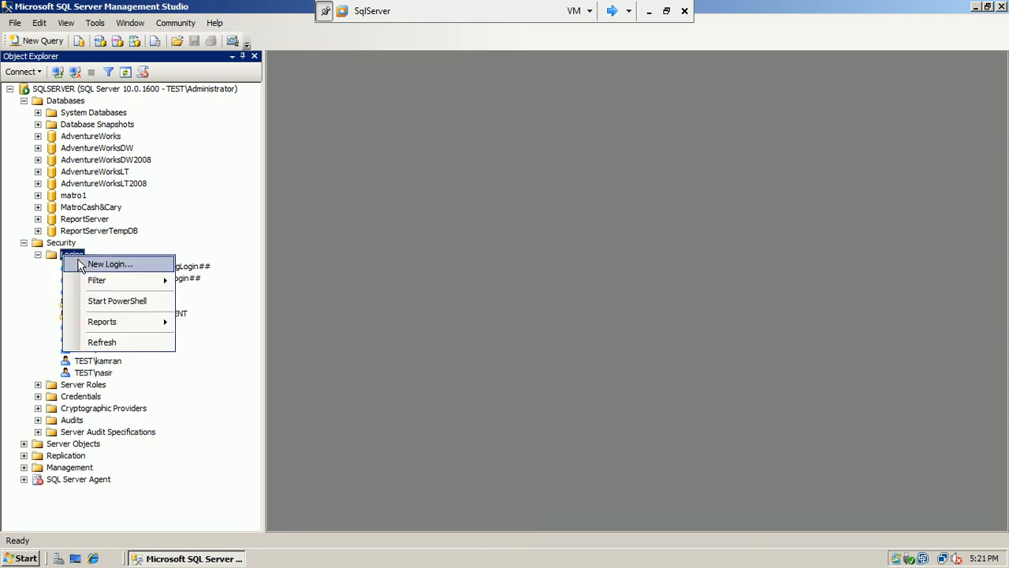
pyautogui.click(93, 263)
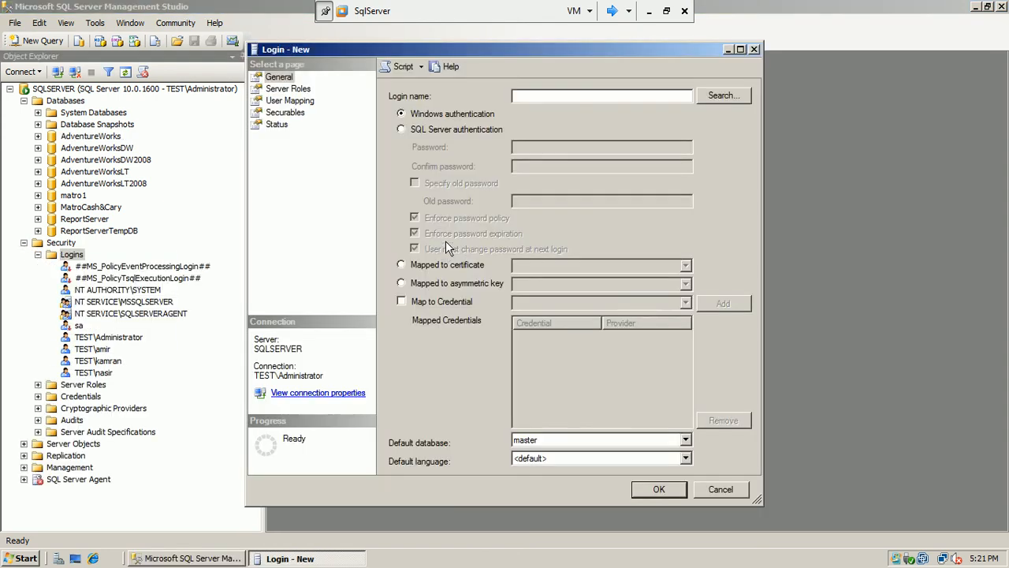
pyautogui.click(725, 99)
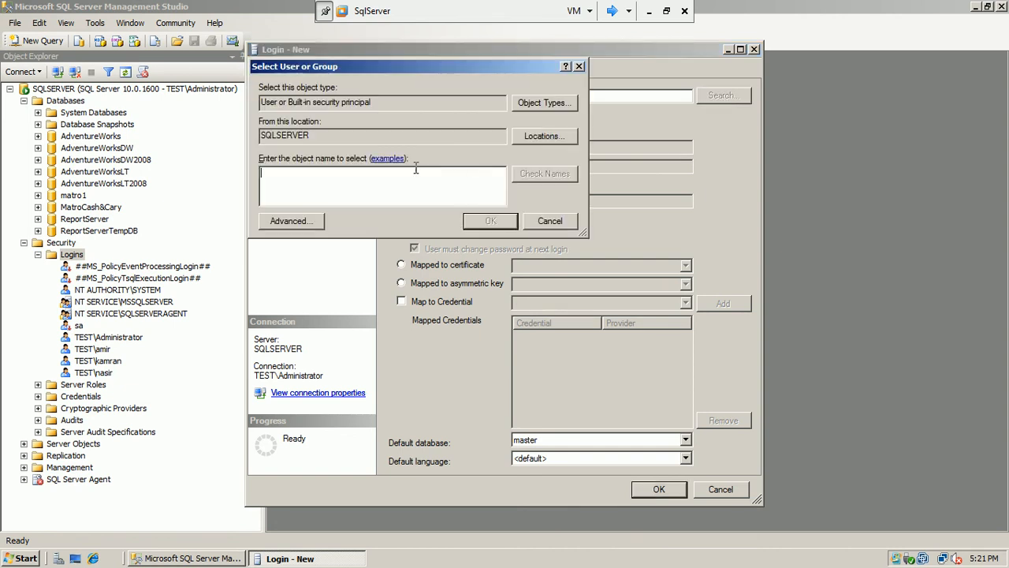
pyautogui.click(544, 137)
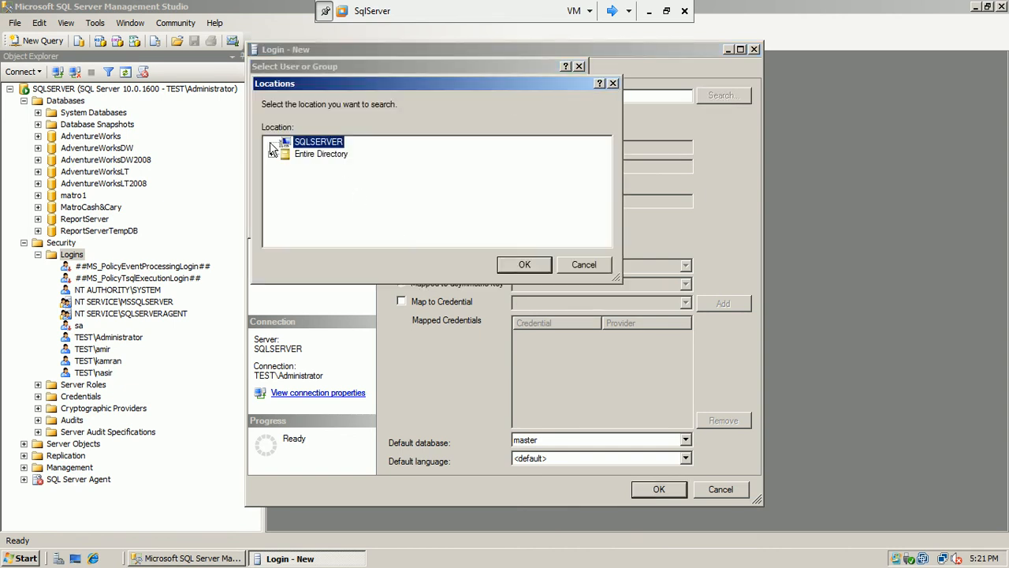
pyautogui.click(300, 156)
pyautogui.click(526, 268)
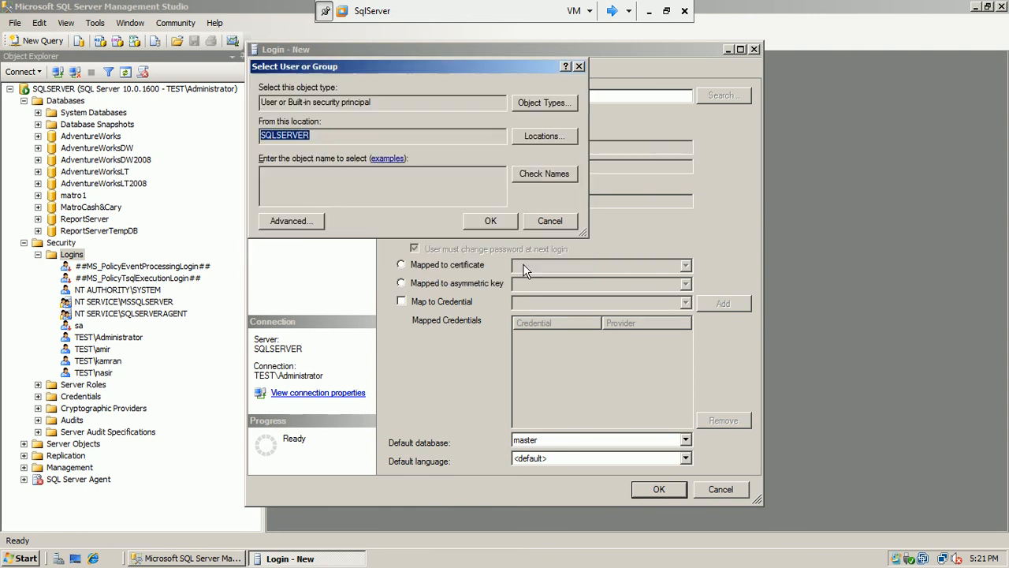
pyautogui.click(292, 221)
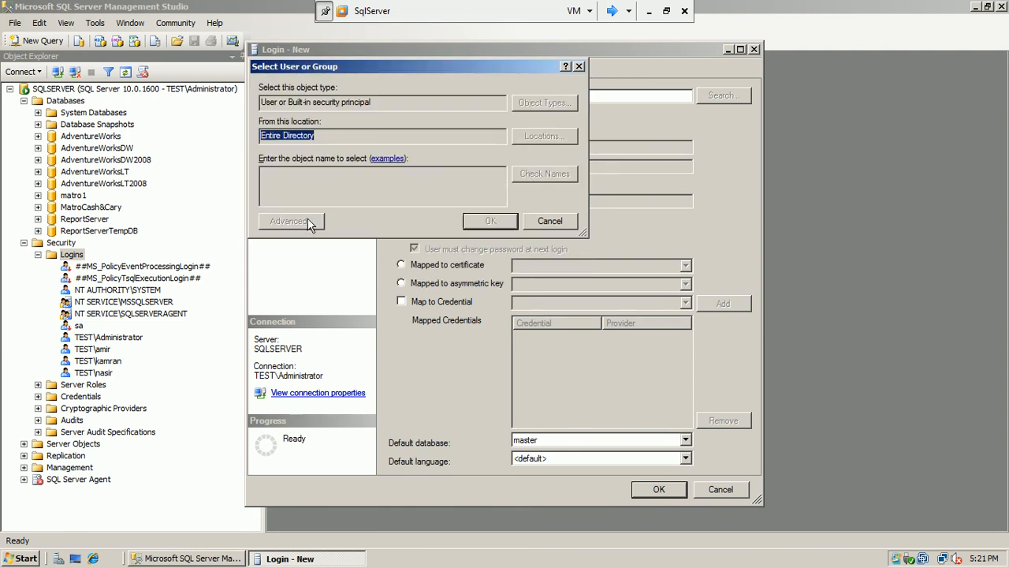
pyautogui.click(582, 219)
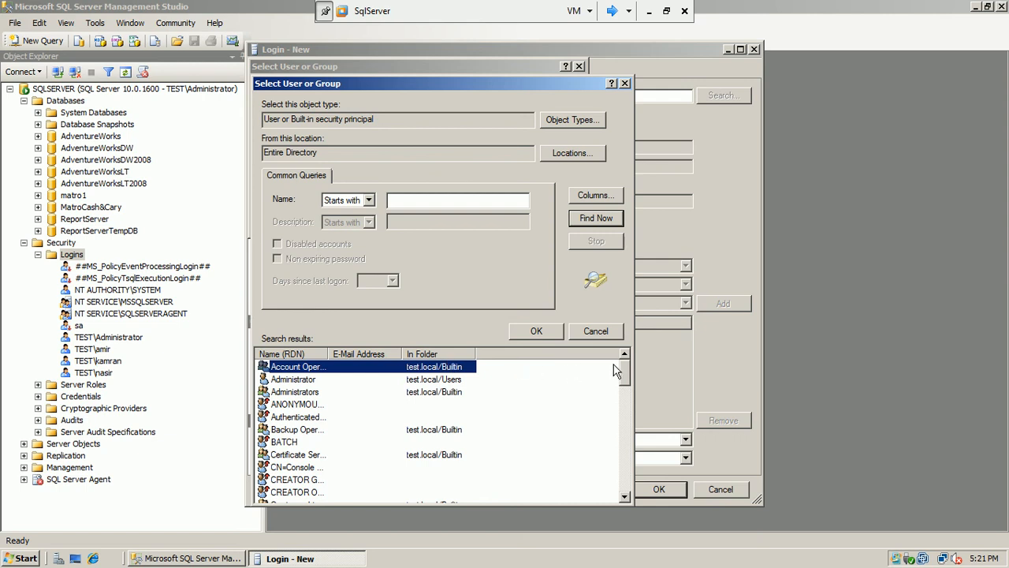
pyautogui.moveTo(624, 377); pyautogui.dragTo(623, 467)
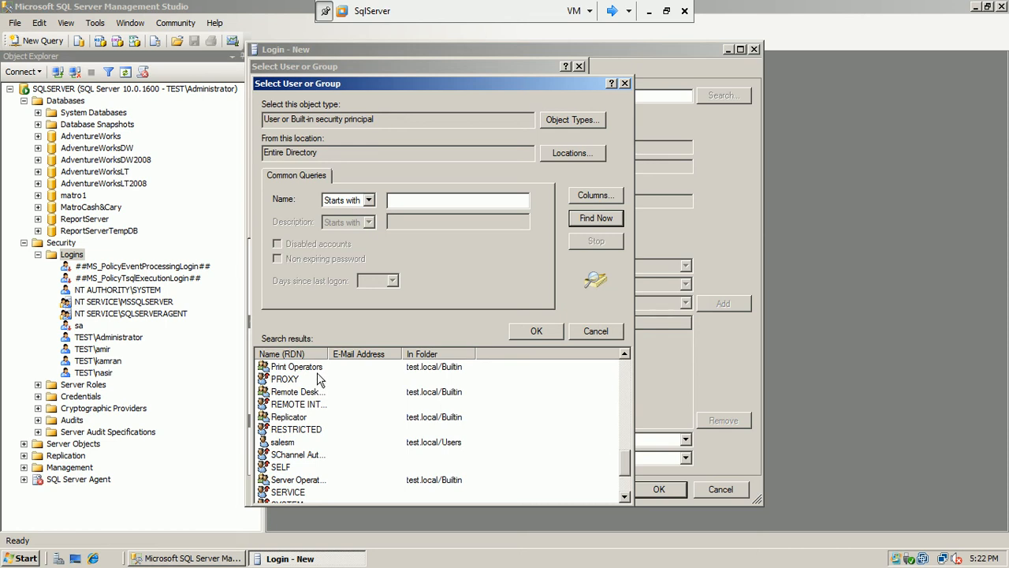
pyautogui.click(282, 443)
pyautogui.click(549, 332)
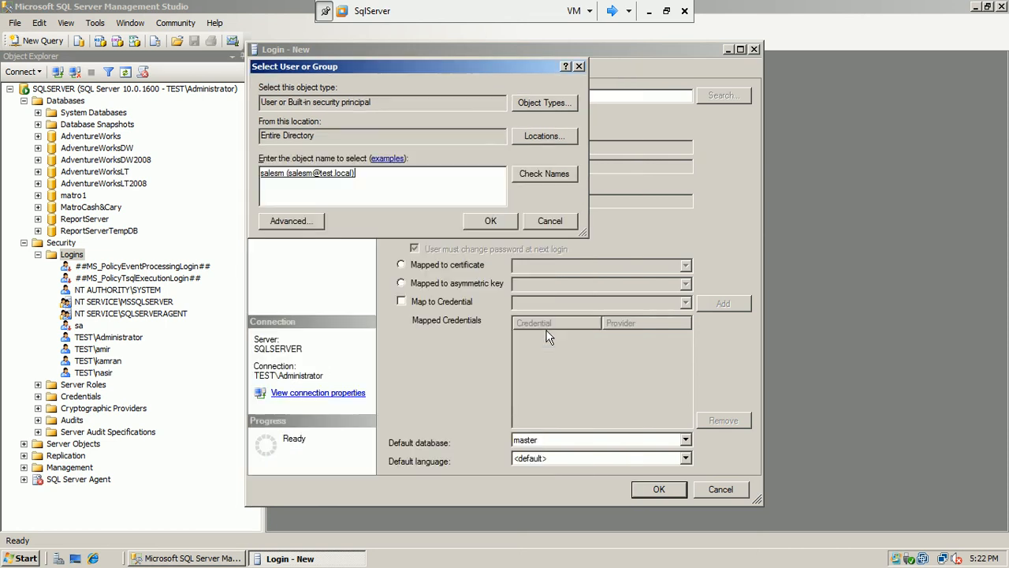
# Name the login TEST\salesm with AdventureWorks as its default database
pyautogui.click(477, 220)
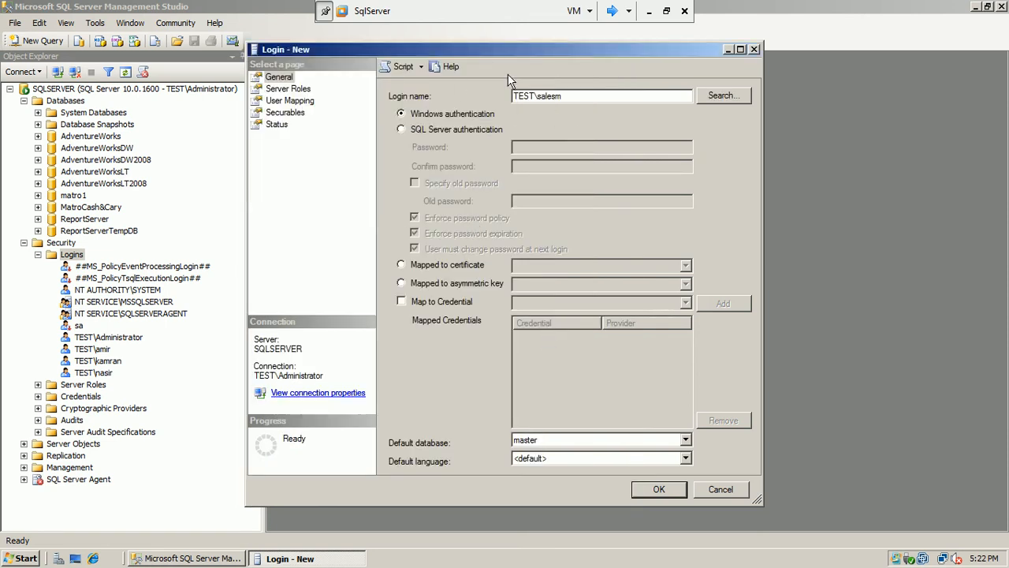
pyautogui.click(685, 440)
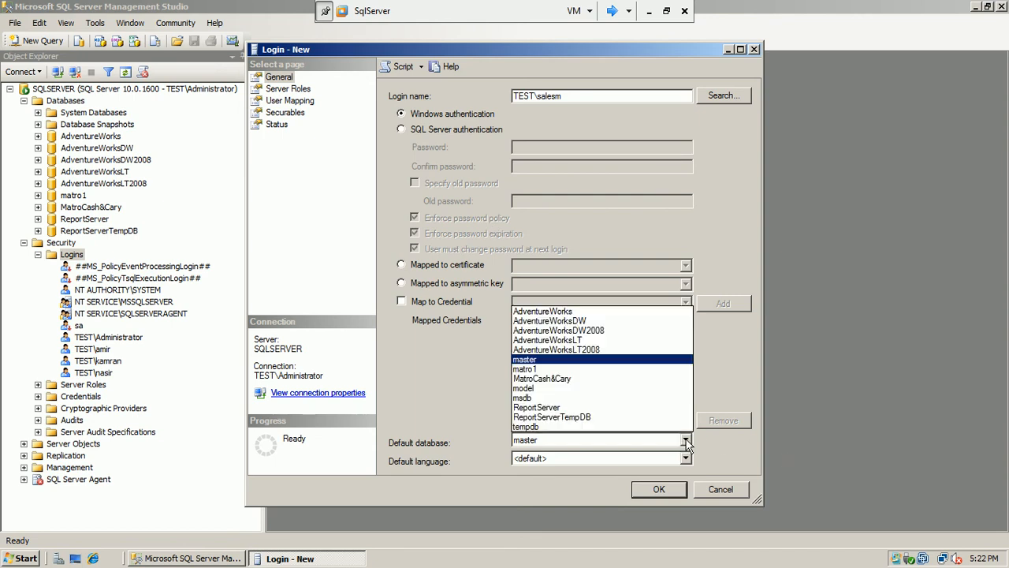
pyautogui.click(622, 311)
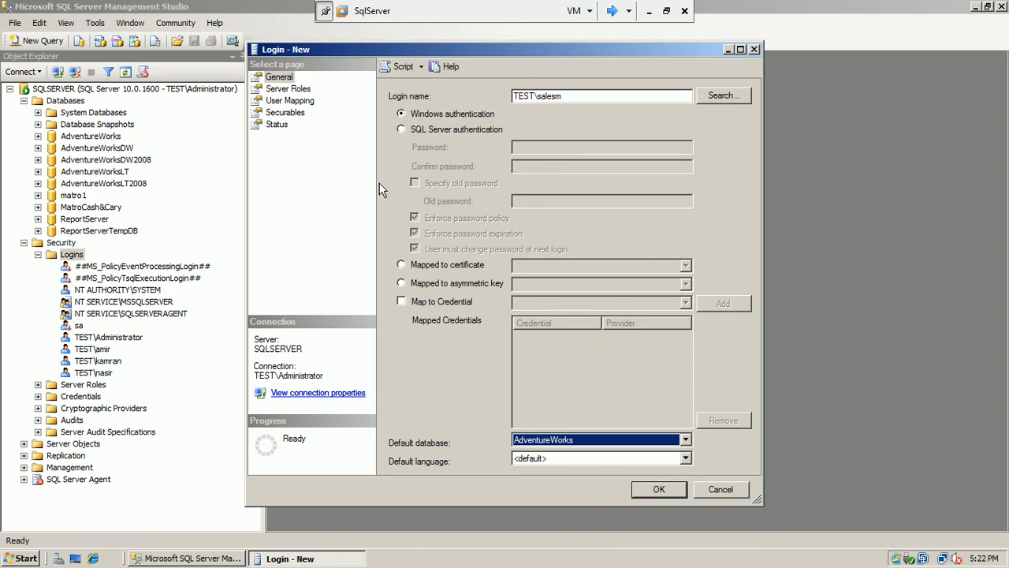
pyautogui.click(303, 105)
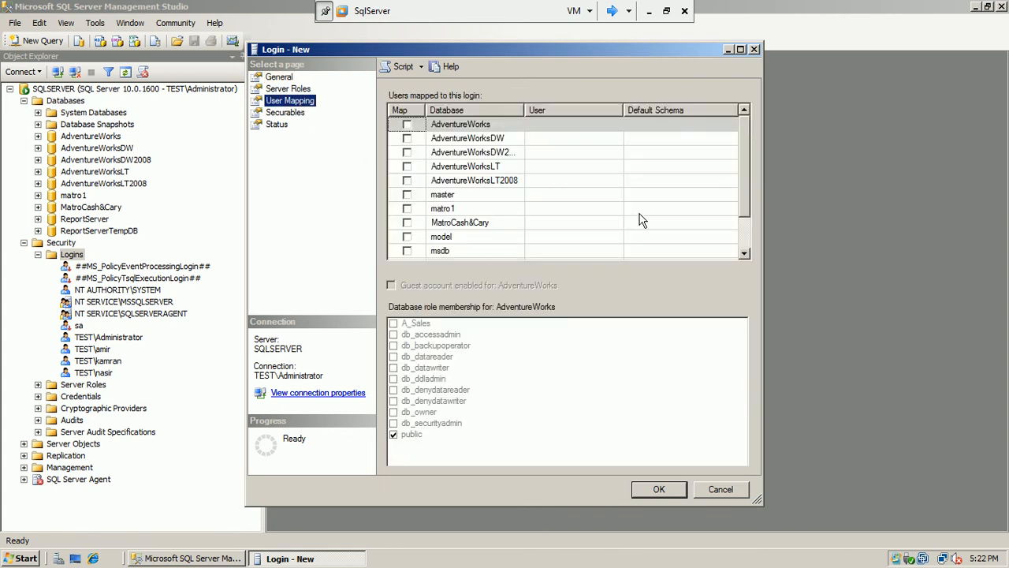
# Map TEST\salesm to AdventureWorks with default schema Sales and create the login
pyautogui.click(407, 125)
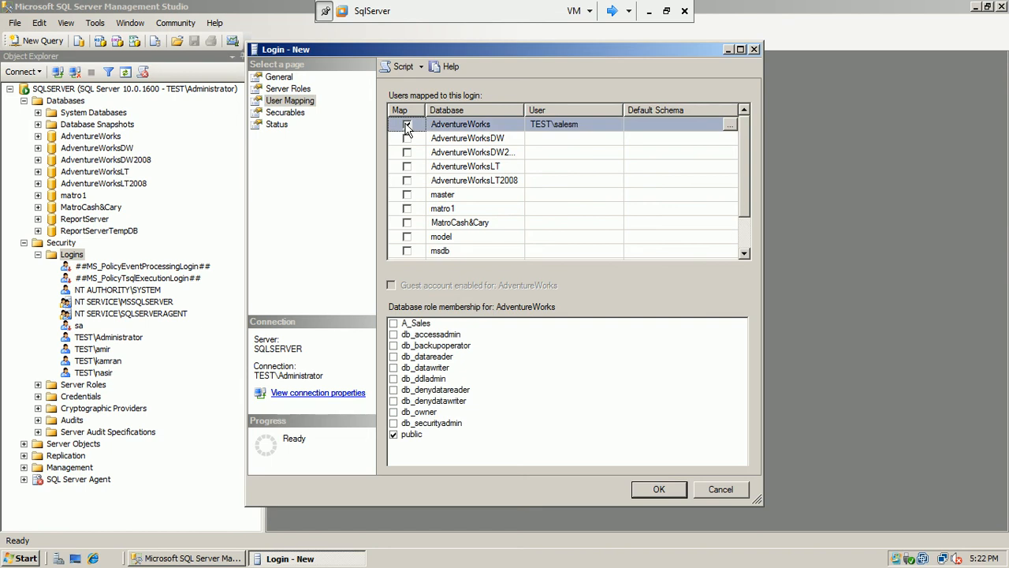
pyautogui.click(682, 123)
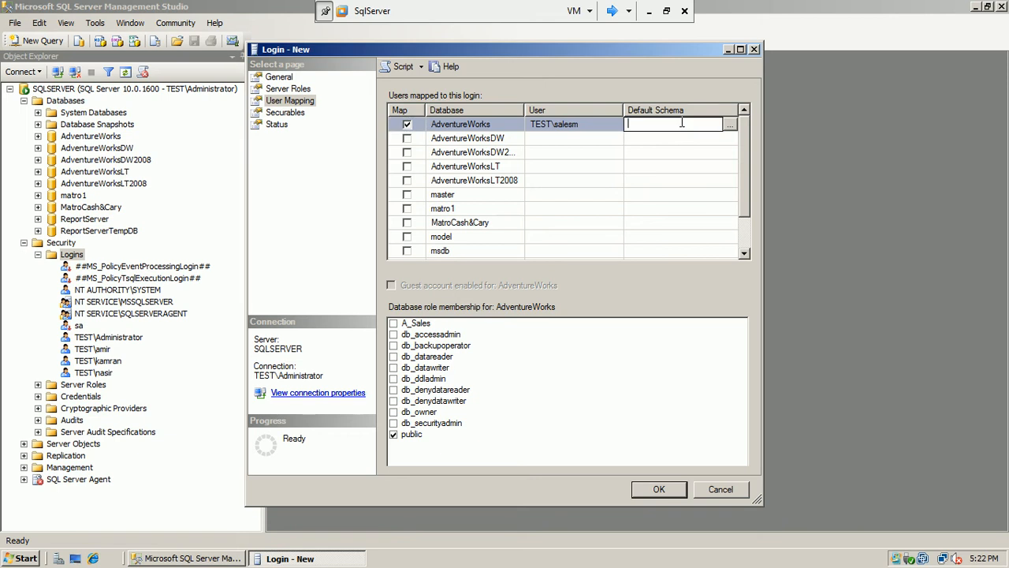
pyautogui.click(730, 125)
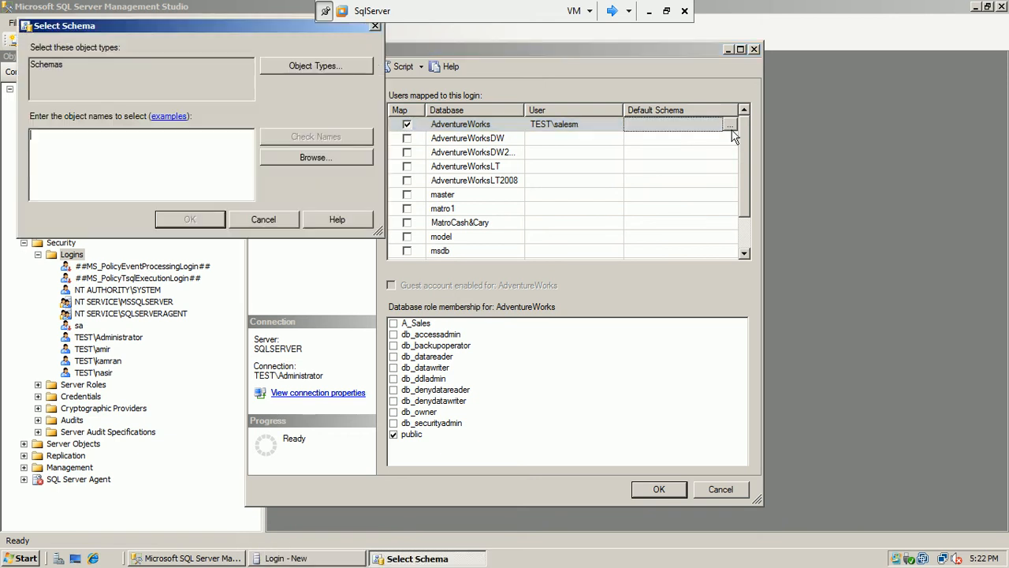
pyautogui.click(328, 158)
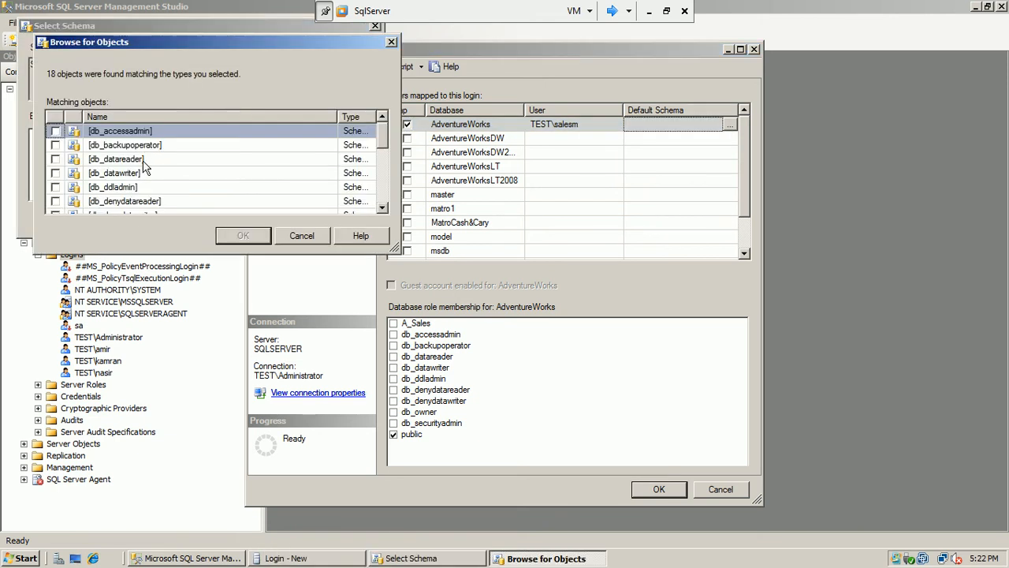
pyautogui.moveTo(386, 133); pyautogui.dragTo(387, 188)
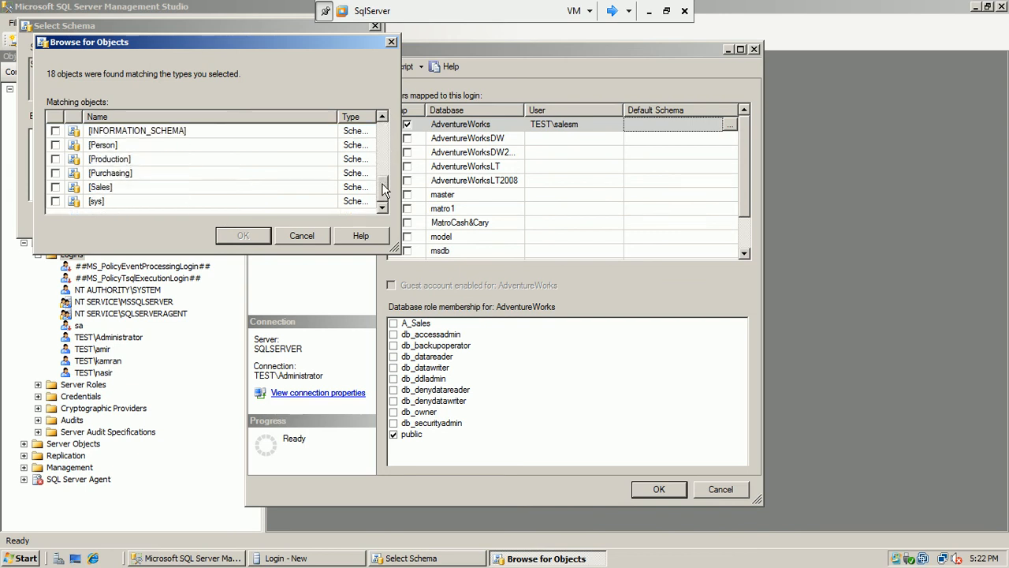
pyautogui.click(55, 187)
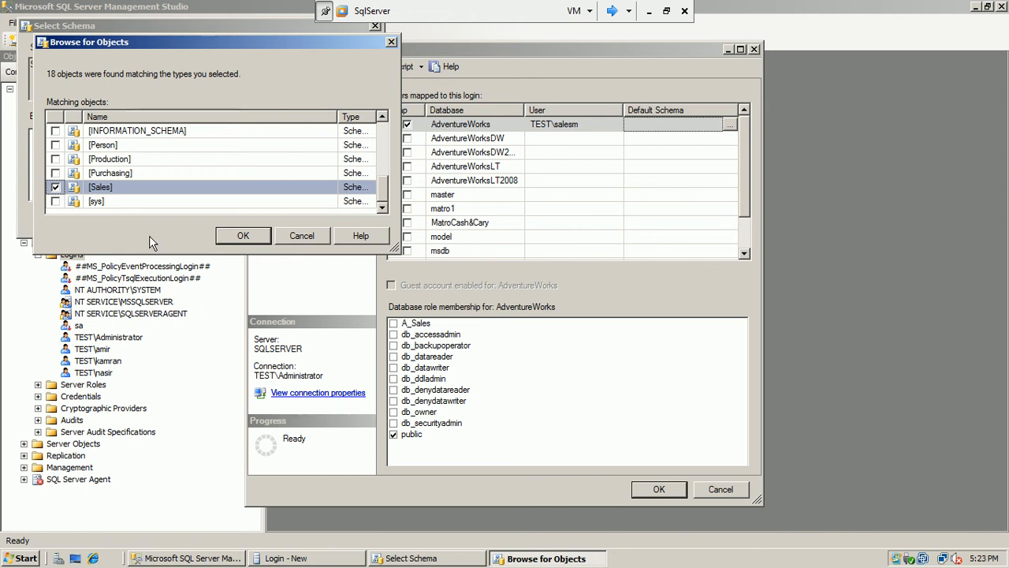
pyautogui.click(221, 237)
pyautogui.click(206, 224)
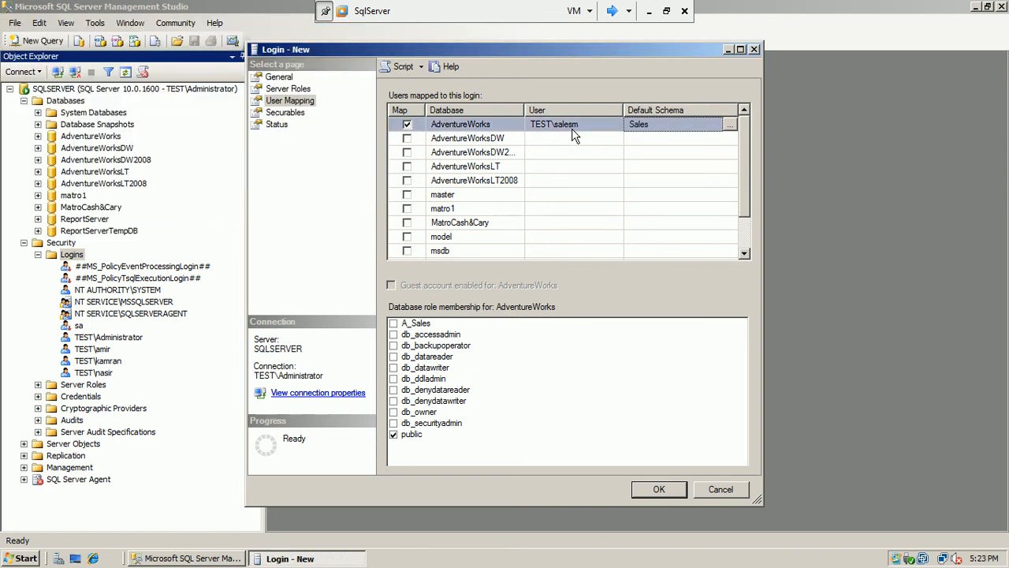
pyautogui.moveTo(746, 147)
pyautogui.mouseDown()
pyautogui.moveTo(741, 205)
pyautogui.moveTo(736, 156)
pyautogui.mouseUp()
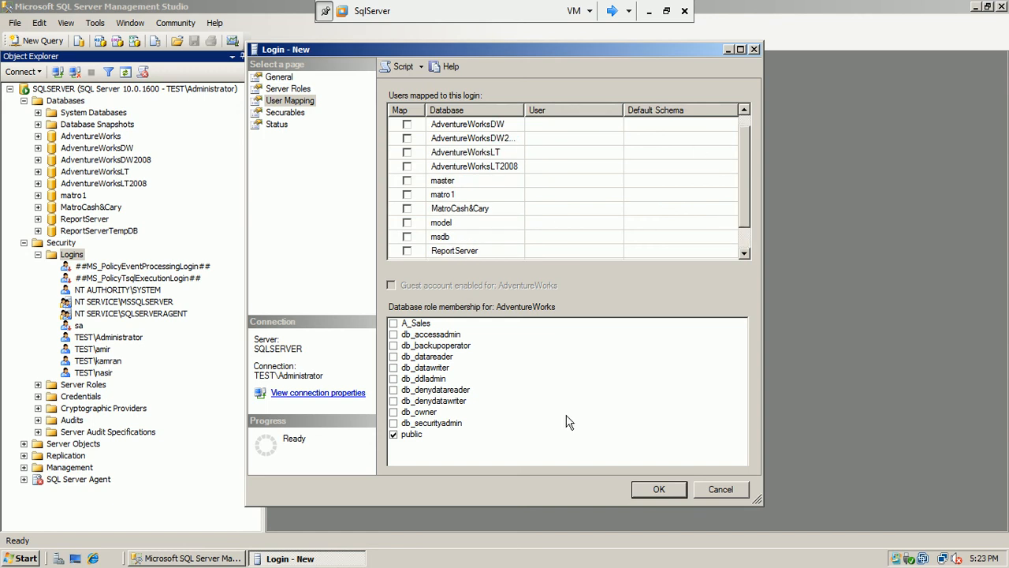
pyautogui.click(648, 489)
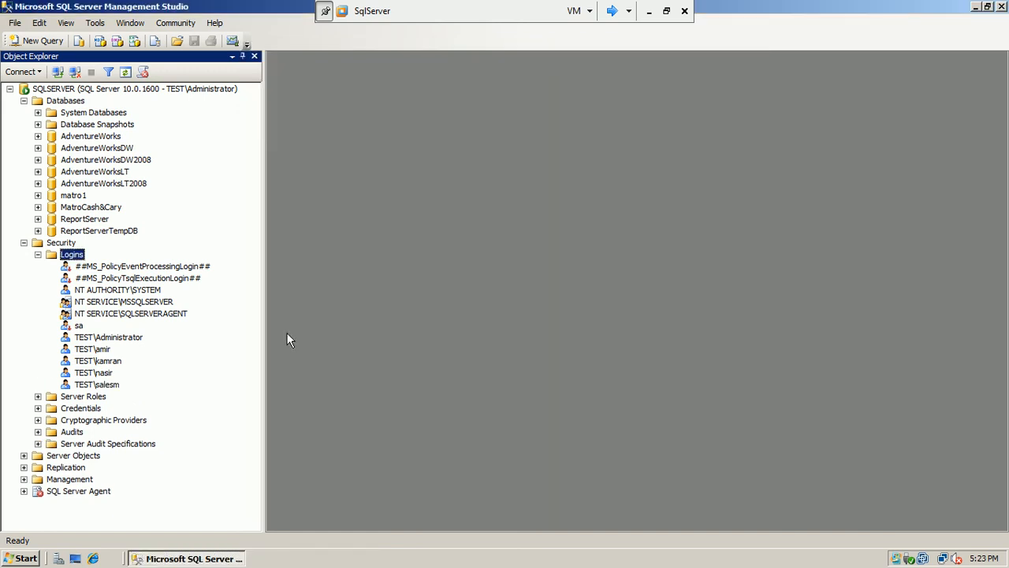
# Collapse server Security, expand AdventureWorks Security > Users, and refresh the users list
pyautogui.click(38, 255)
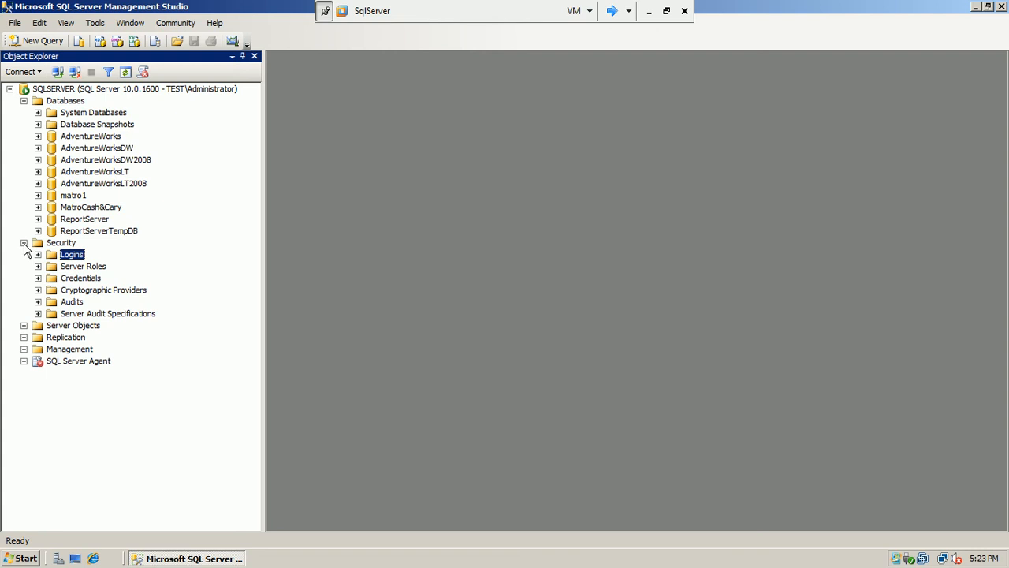
pyautogui.click(23, 243)
pyautogui.click(37, 136)
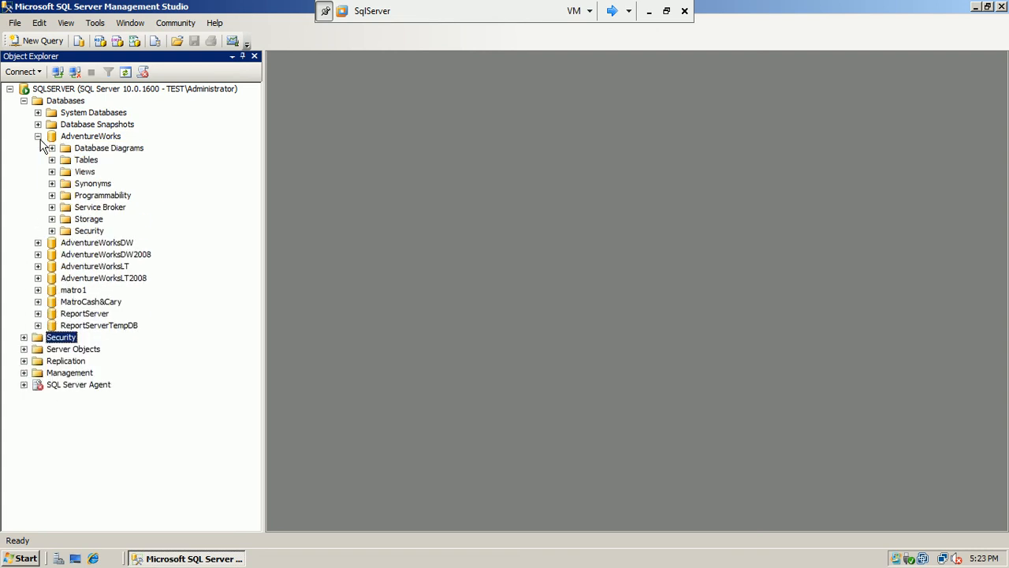
pyautogui.click(52, 230)
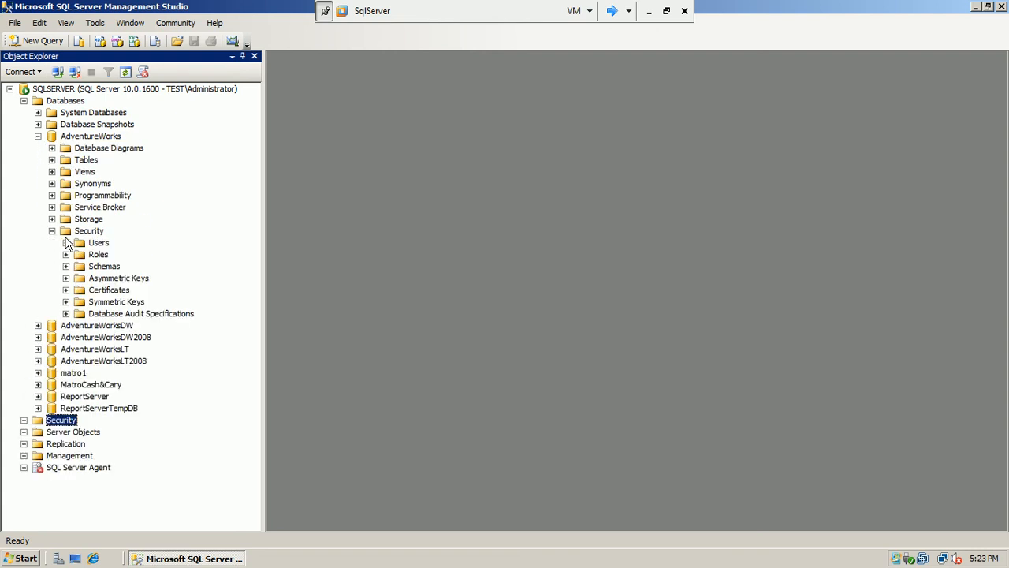
pyautogui.click(66, 242)
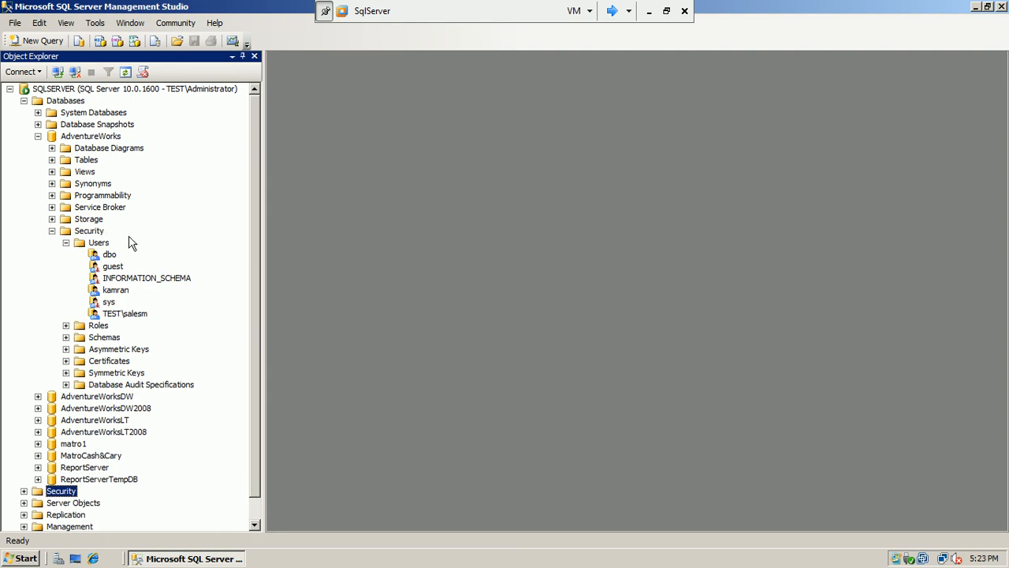
pyautogui.rightClick(93, 248)
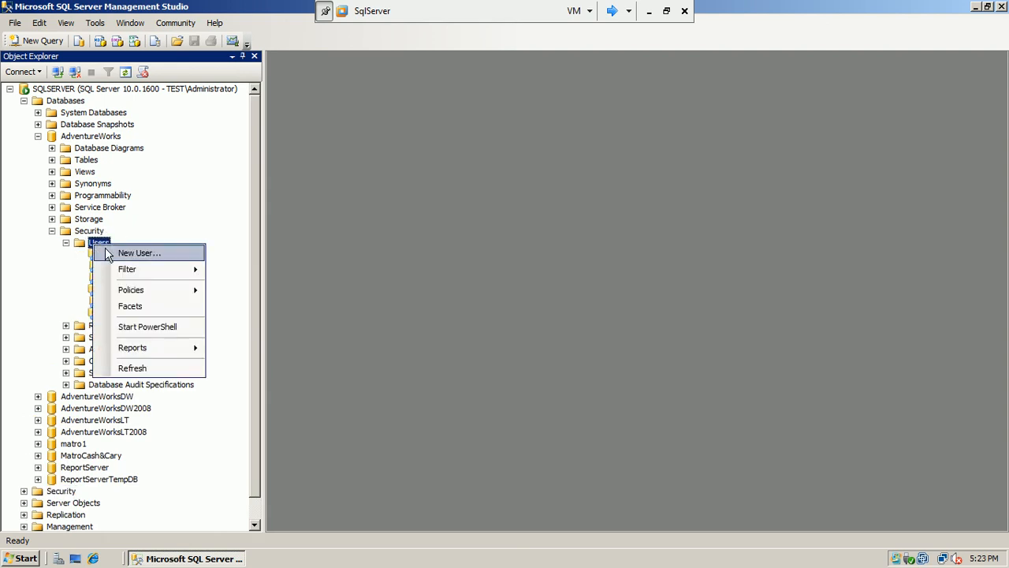
pyautogui.click(131, 369)
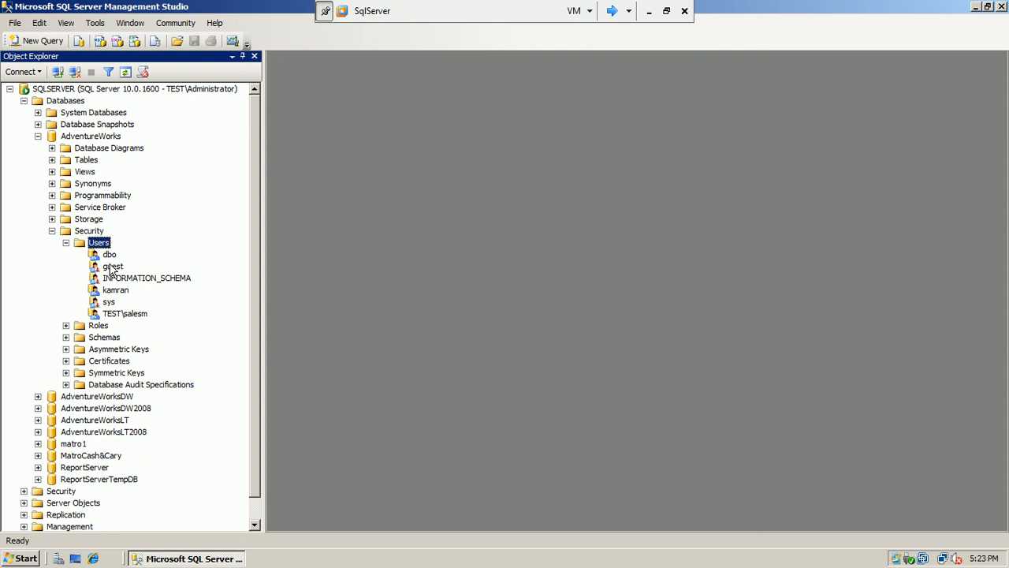
pyautogui.rightClick(99, 244)
# Fill in user salesm with login TEST\salesm, then cancel both dialogs without creating it
pyautogui.click(135, 251)
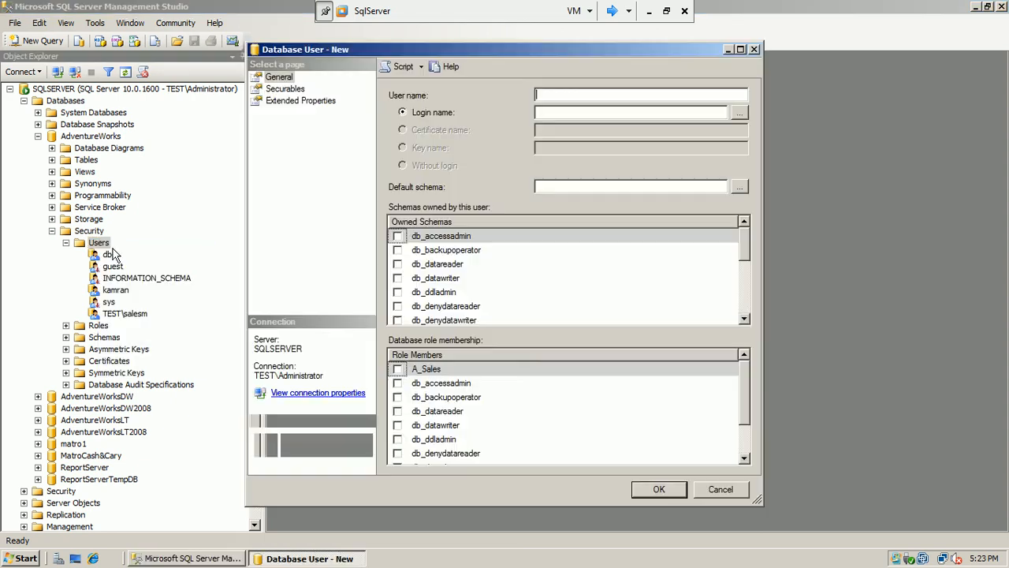
pyautogui.write('salesm')
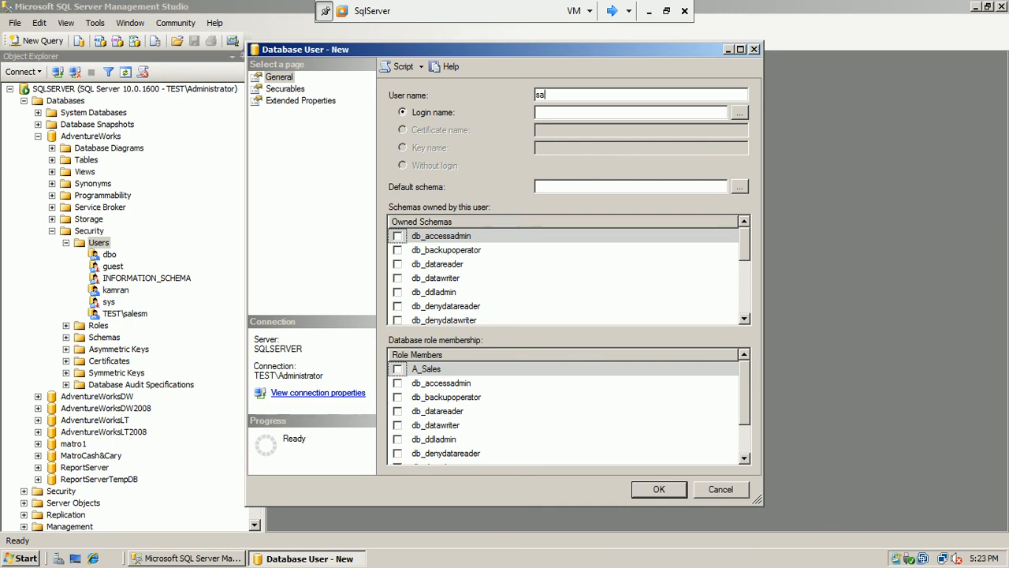
pyautogui.click(738, 112)
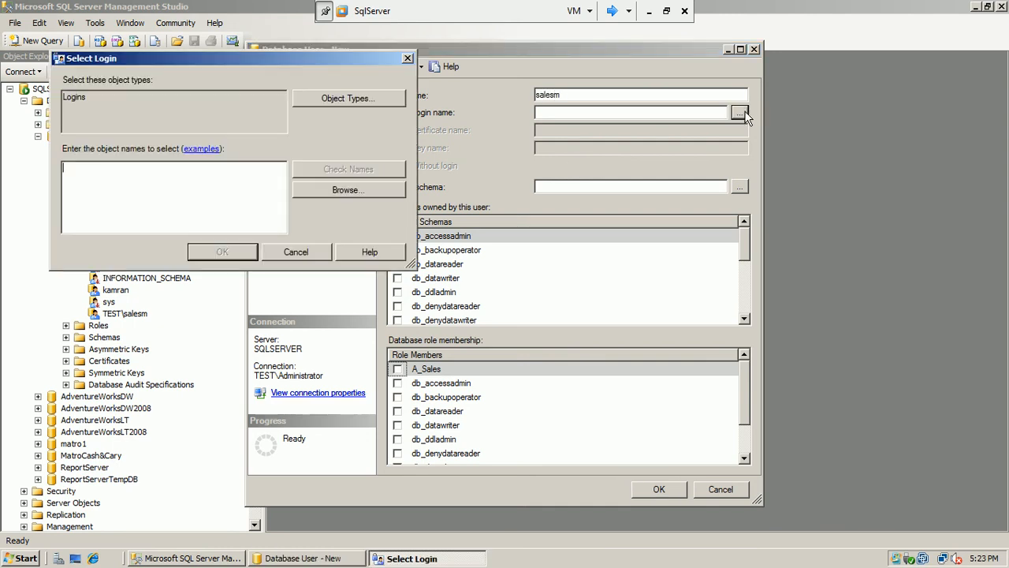
pyautogui.click(345, 190)
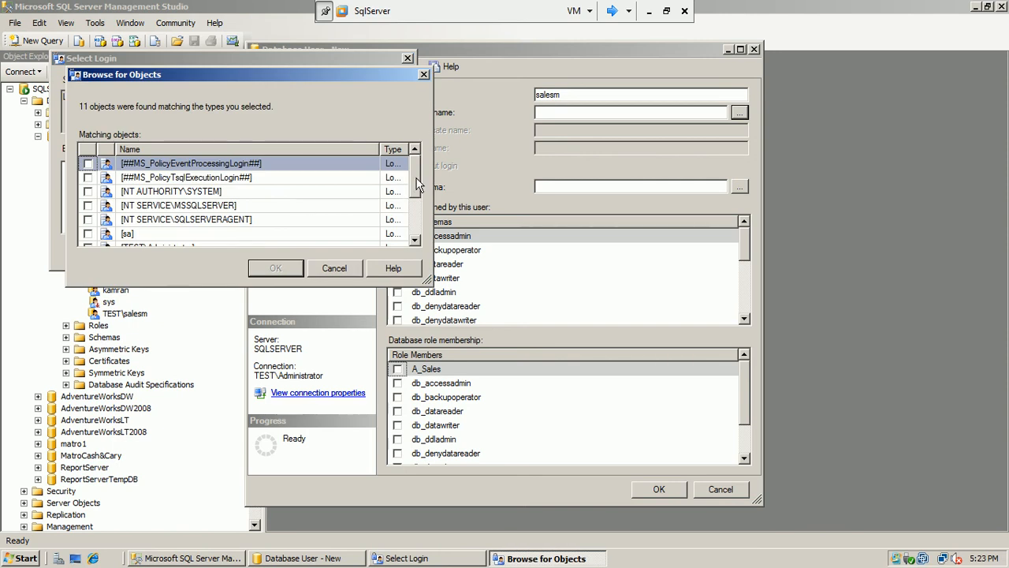
pyautogui.scroll(-2, 418, 183)
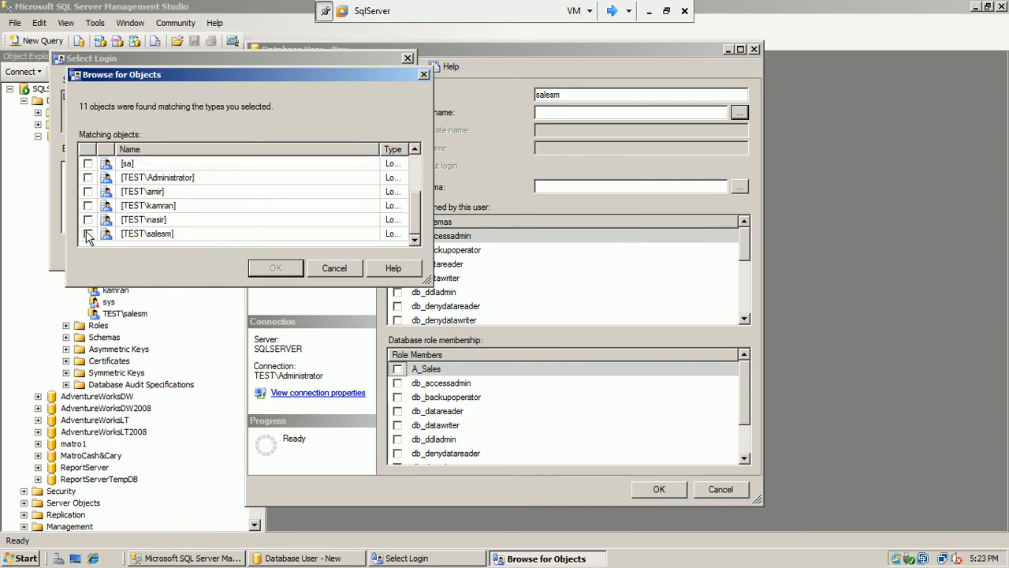
pyautogui.click(87, 234)
pyautogui.click(272, 268)
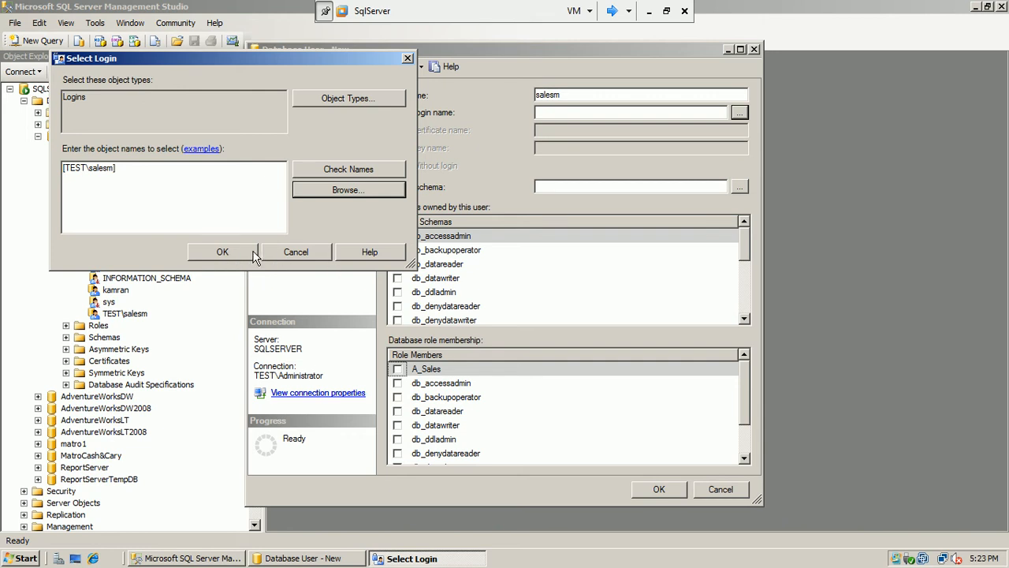
pyautogui.click(292, 252)
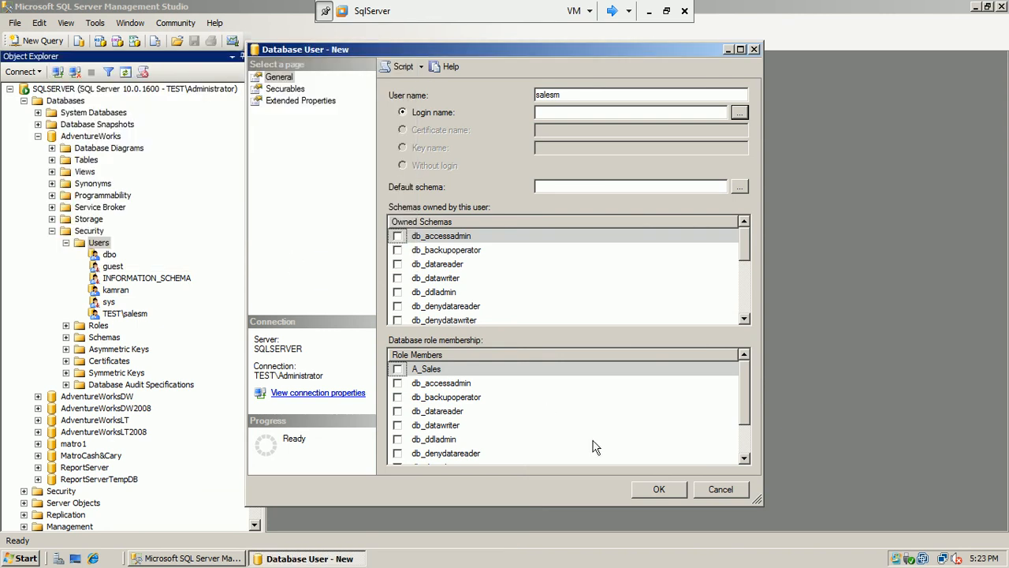
pyautogui.click(717, 490)
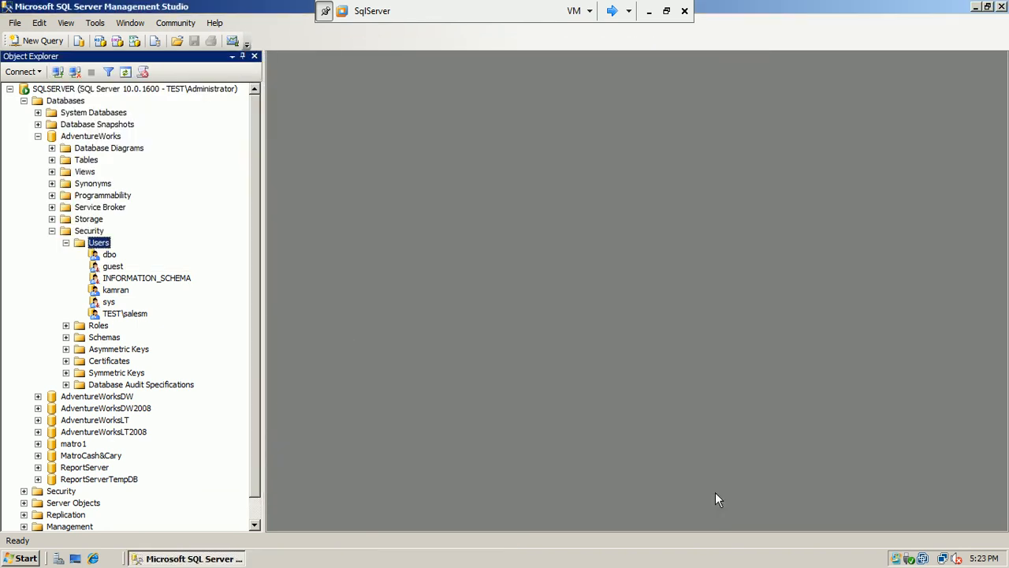
# Expand AdventureWorks Roles > Database Roles and start a new database role
pyautogui.click(66, 243)
pyautogui.click(66, 254)
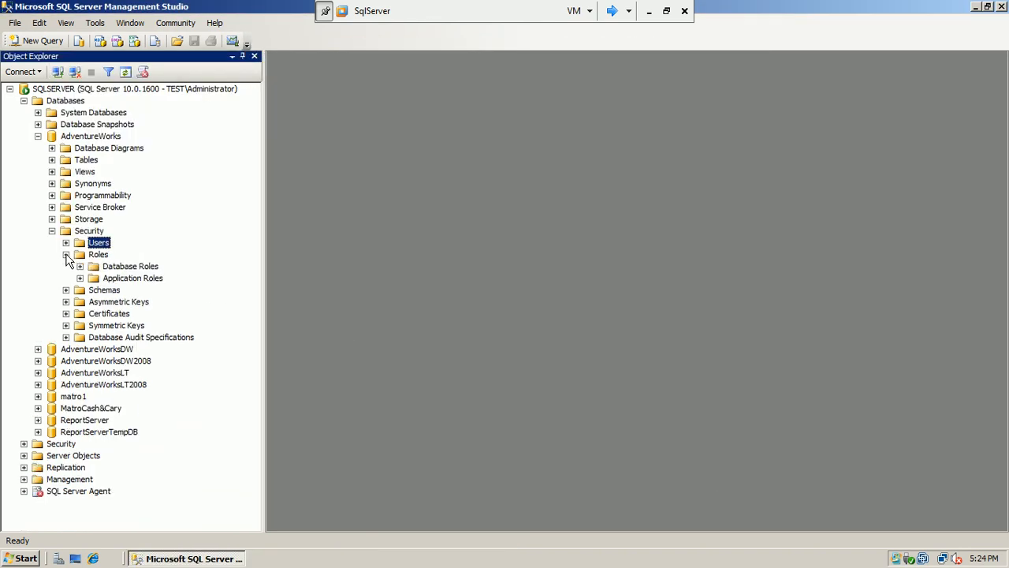
pyautogui.click(79, 266)
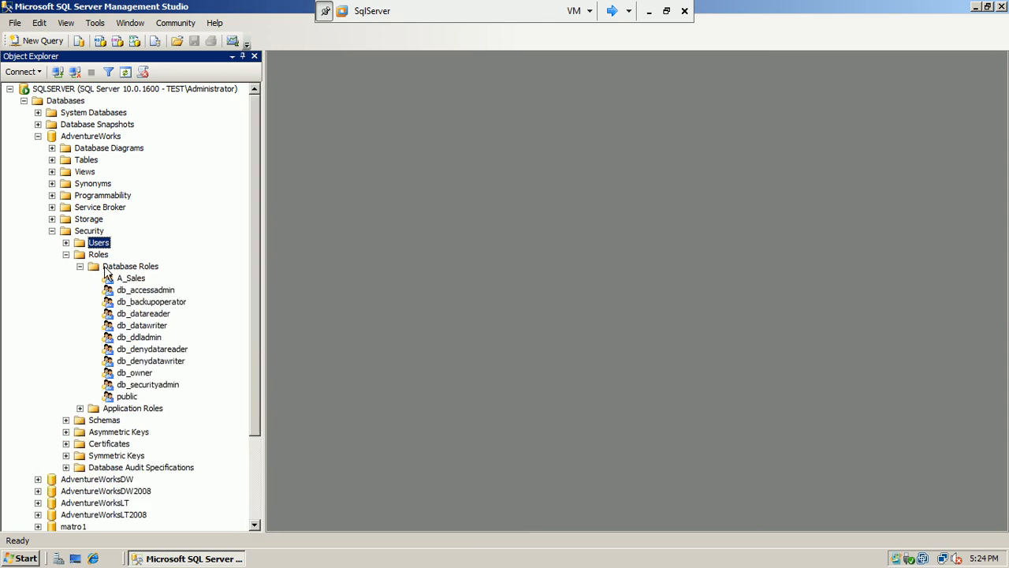
pyautogui.click(94, 268)
pyautogui.doubleClick(93, 270)
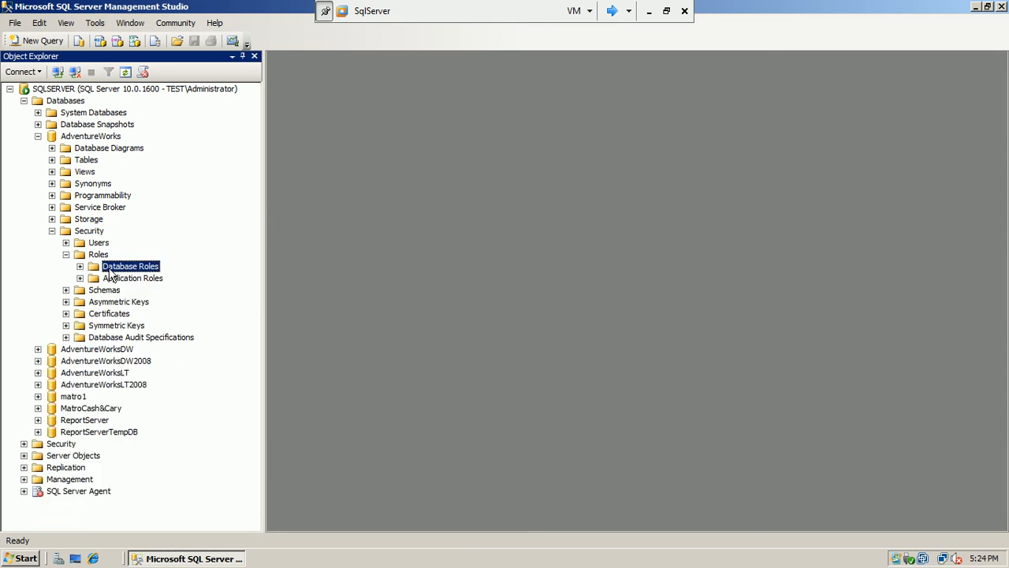
pyautogui.rightClick(112, 273)
pyautogui.click(129, 279)
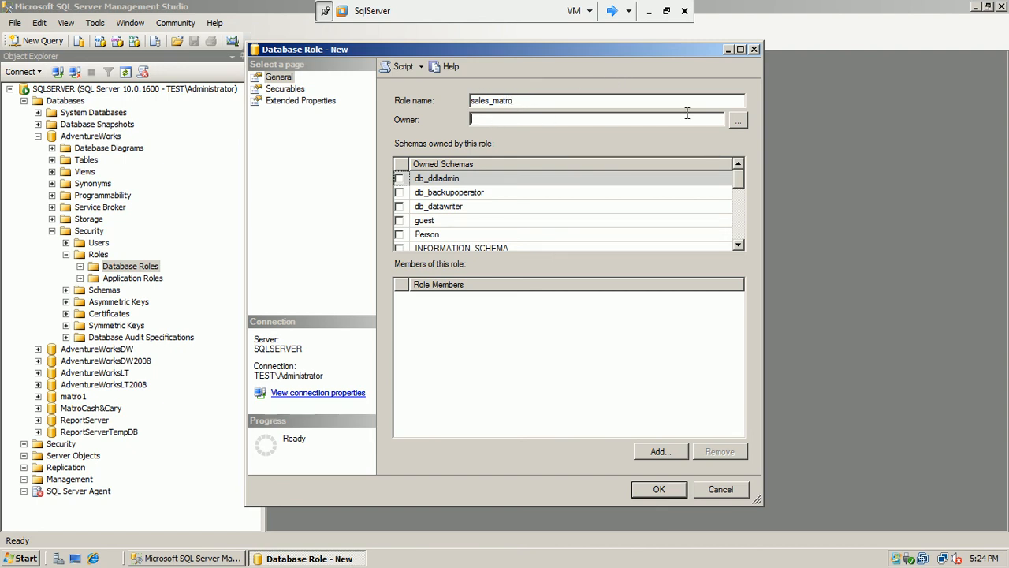
# Make the sales domain user TEST\salesm the role's owner
pyautogui.click(738, 120)
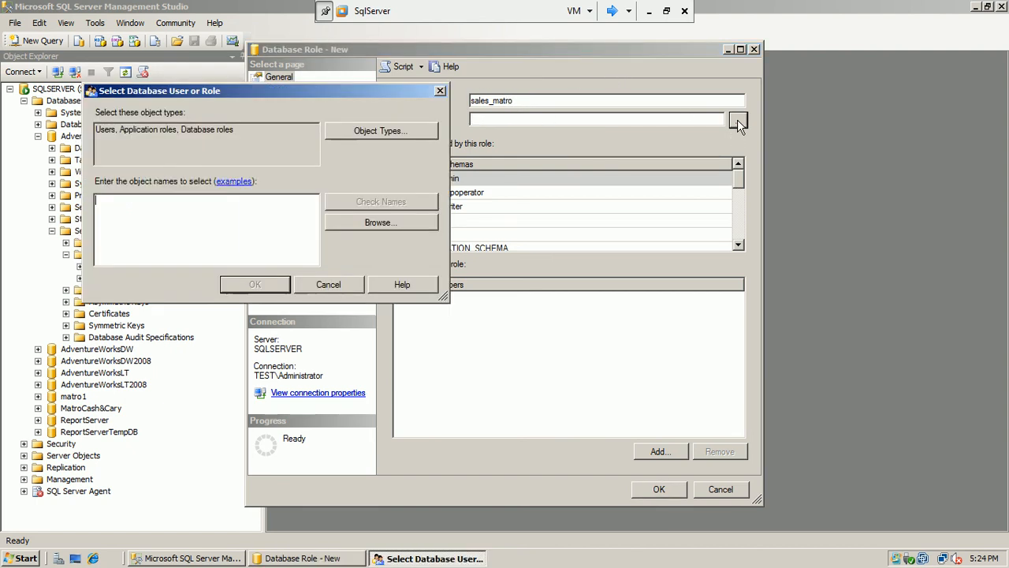
pyautogui.click(341, 221)
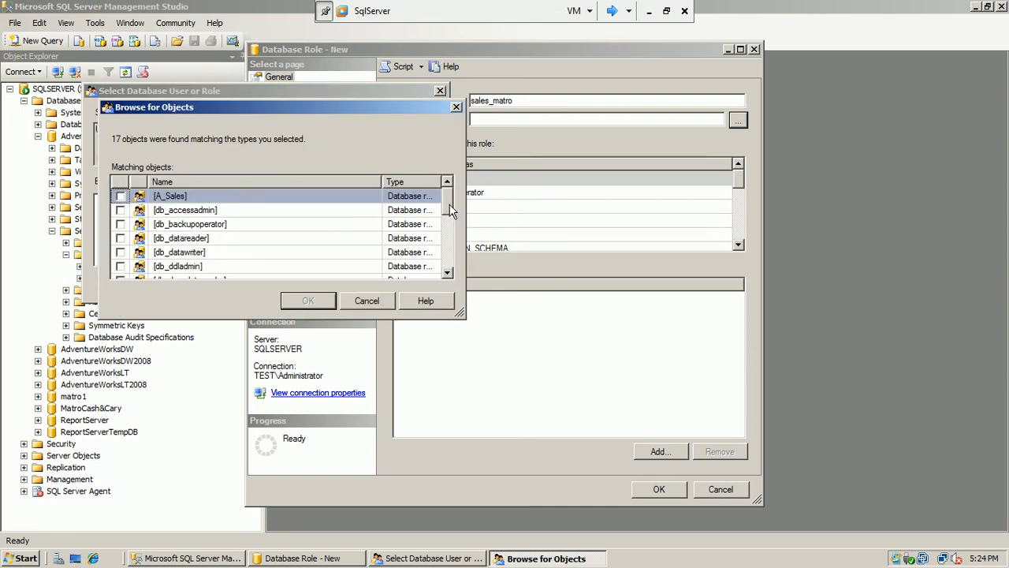
pyautogui.moveTo(449, 209); pyautogui.dragTo(448, 272)
pyautogui.click(121, 267)
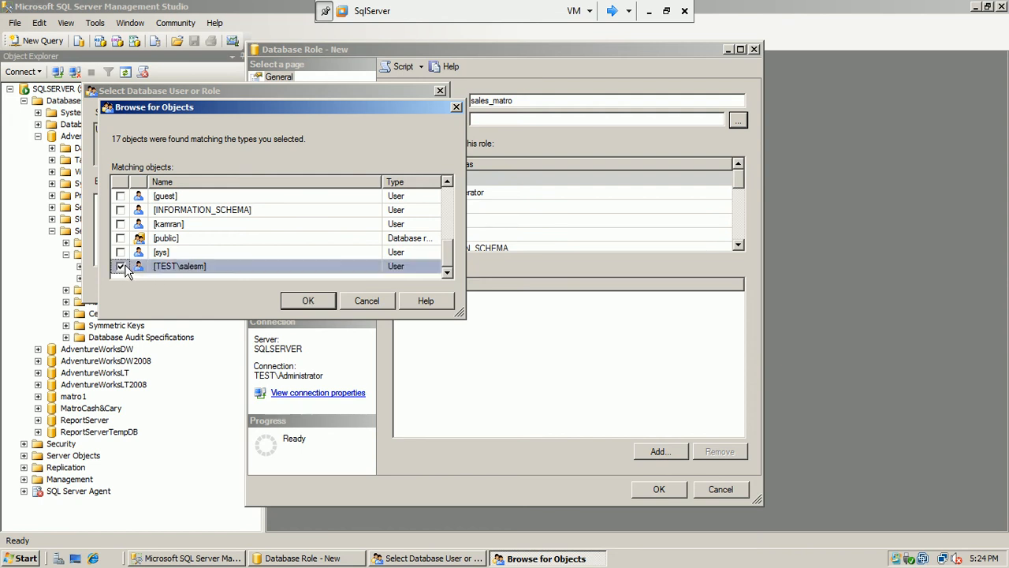
pyautogui.click(306, 301)
pyautogui.click(278, 289)
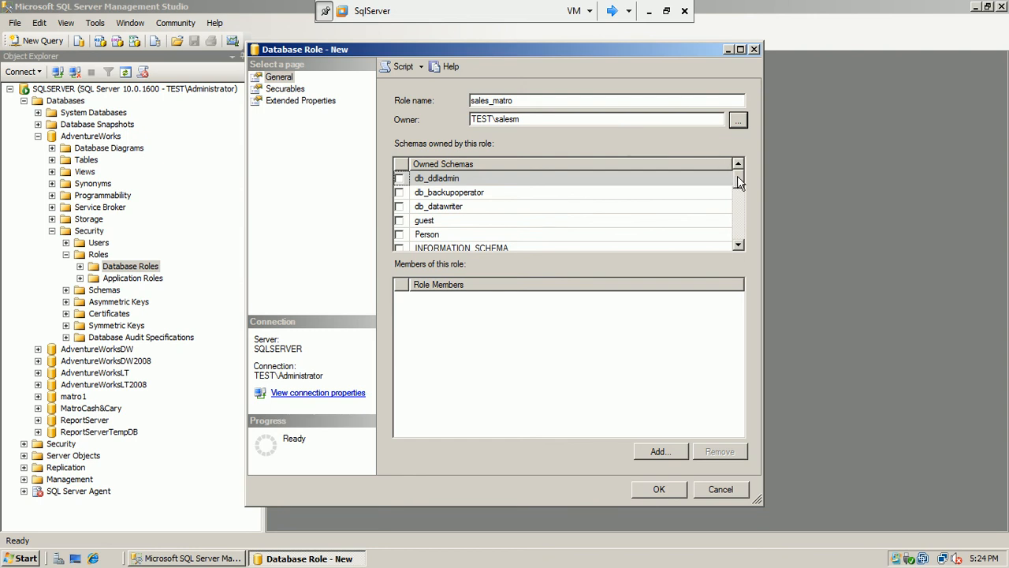
# Add TEST\salesm as a role member and create the sales_matro role
pyautogui.click(658, 453)
pyautogui.click(386, 261)
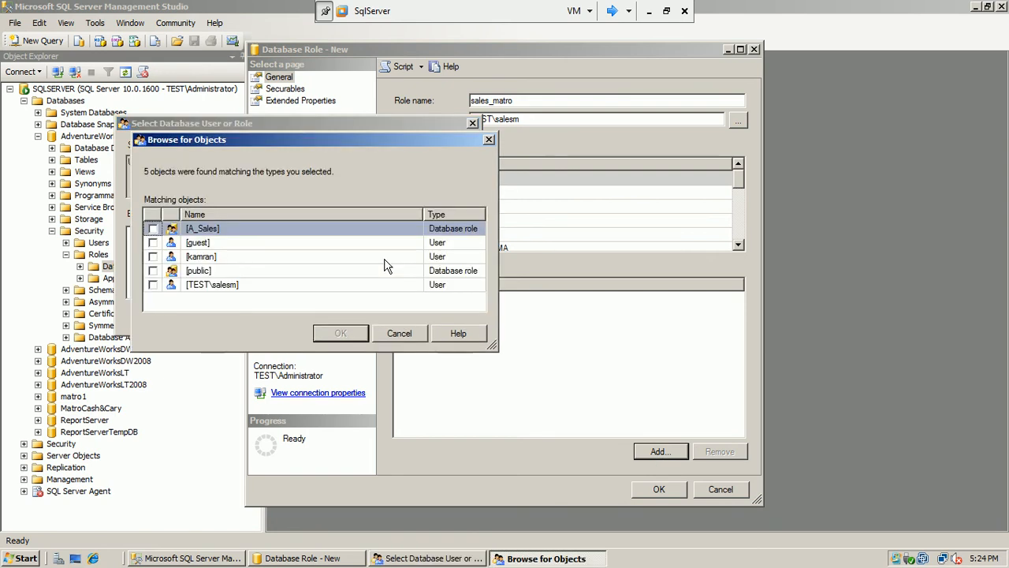
pyautogui.click(153, 285)
pyautogui.click(330, 333)
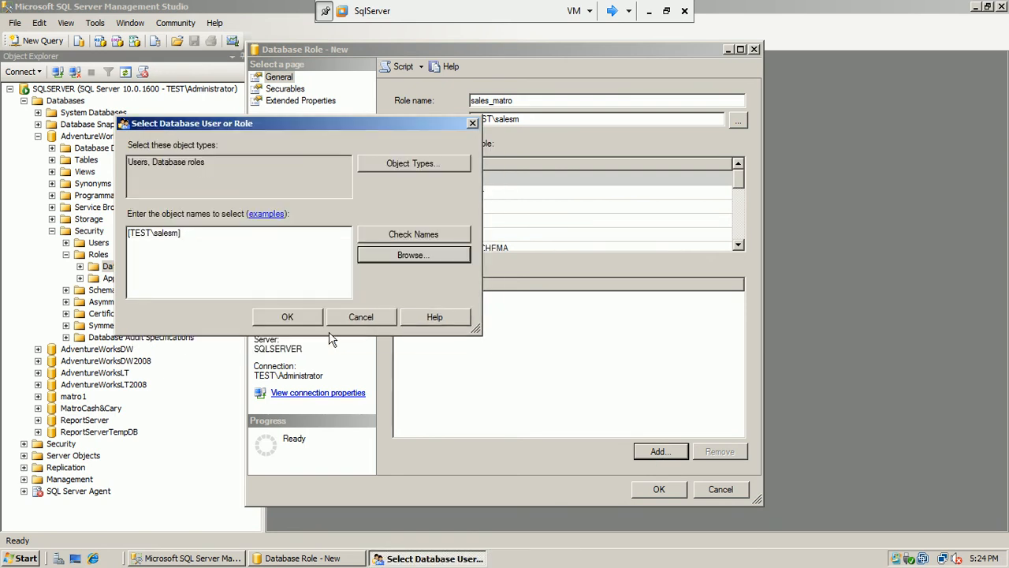
pyautogui.click(287, 317)
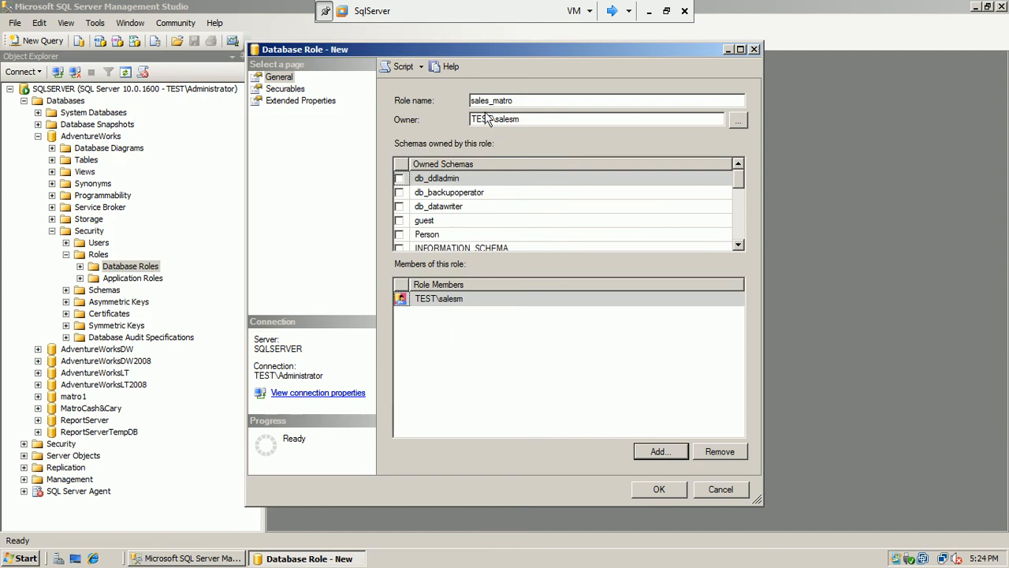
pyautogui.click(528, 100)
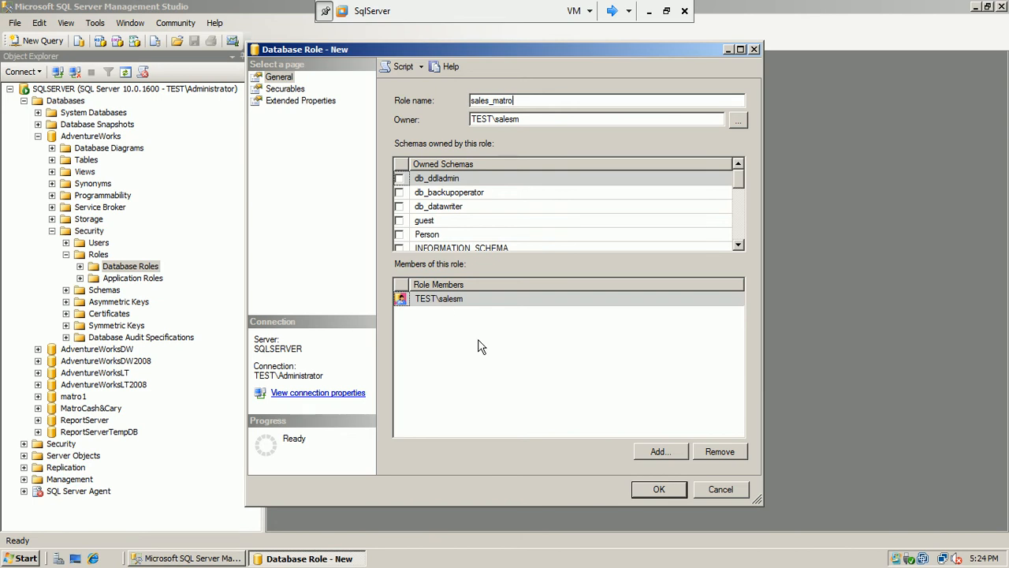
pyautogui.click(643, 492)
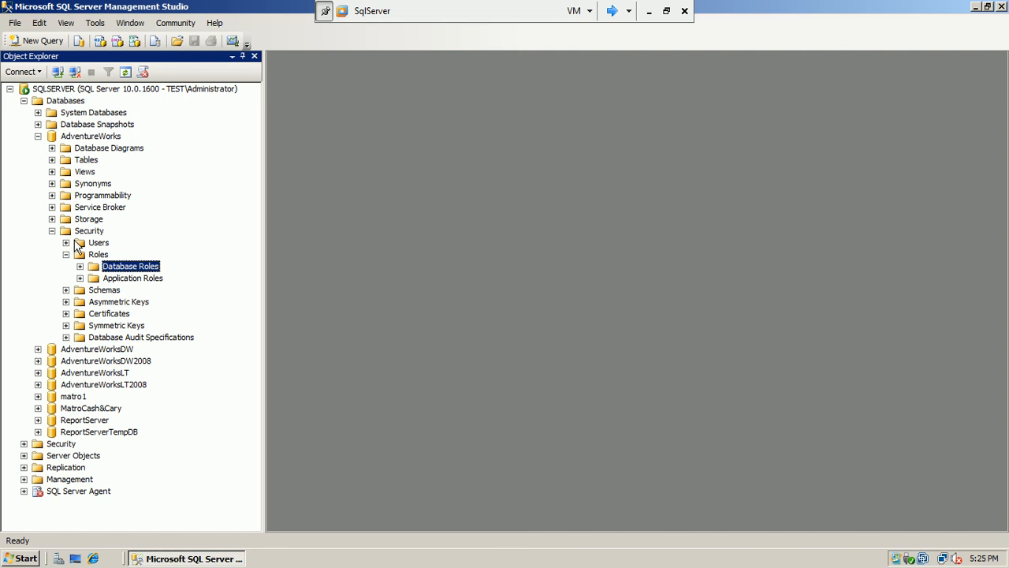
# Refresh the server tree and re-expand Databases > AdventureWorks, glancing at server roles
pyautogui.rightClick(73, 88)
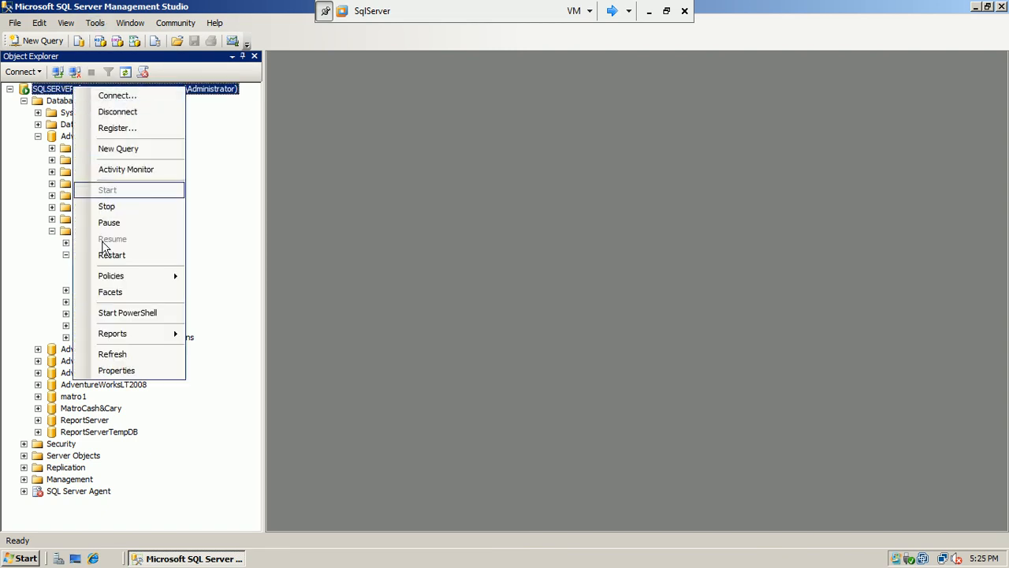
pyautogui.click(108, 354)
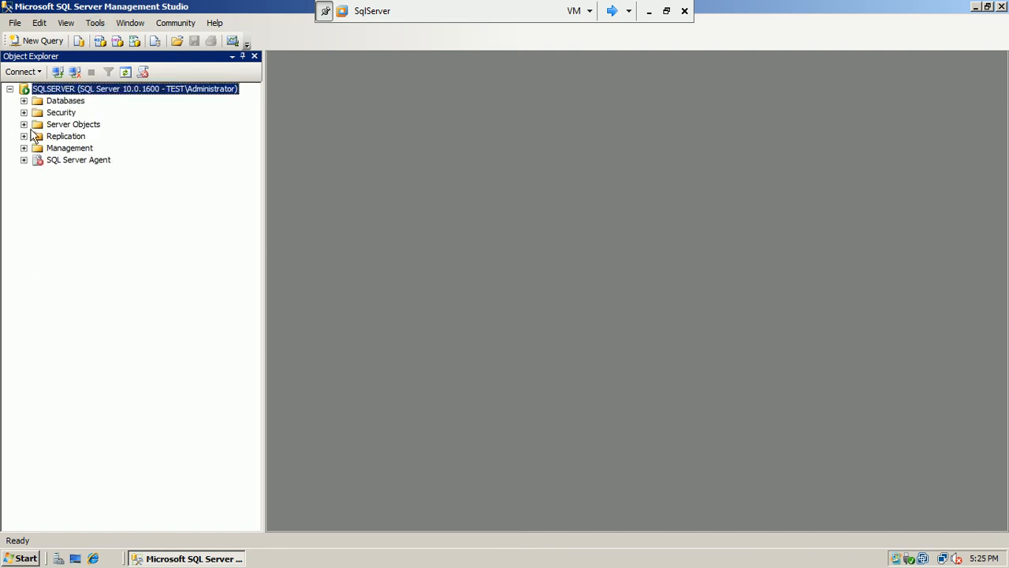
pyautogui.click(24, 101)
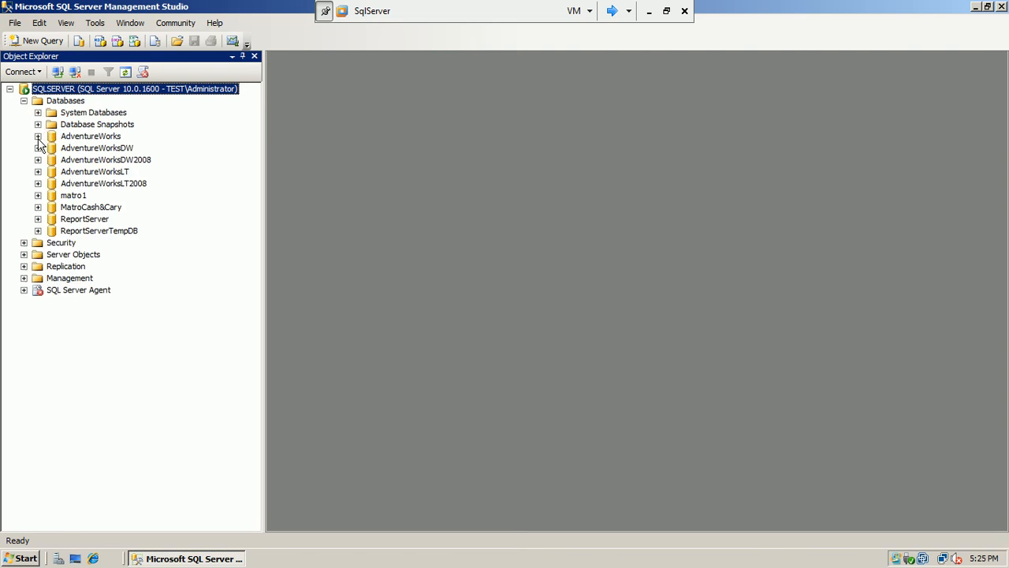
pyautogui.click(38, 137)
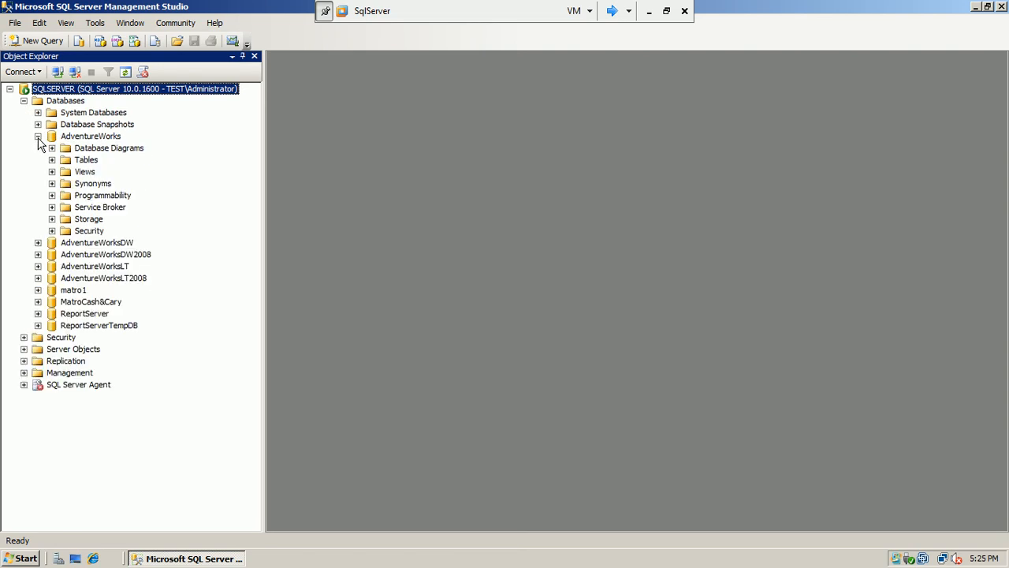
pyautogui.click(24, 338)
pyautogui.click(38, 361)
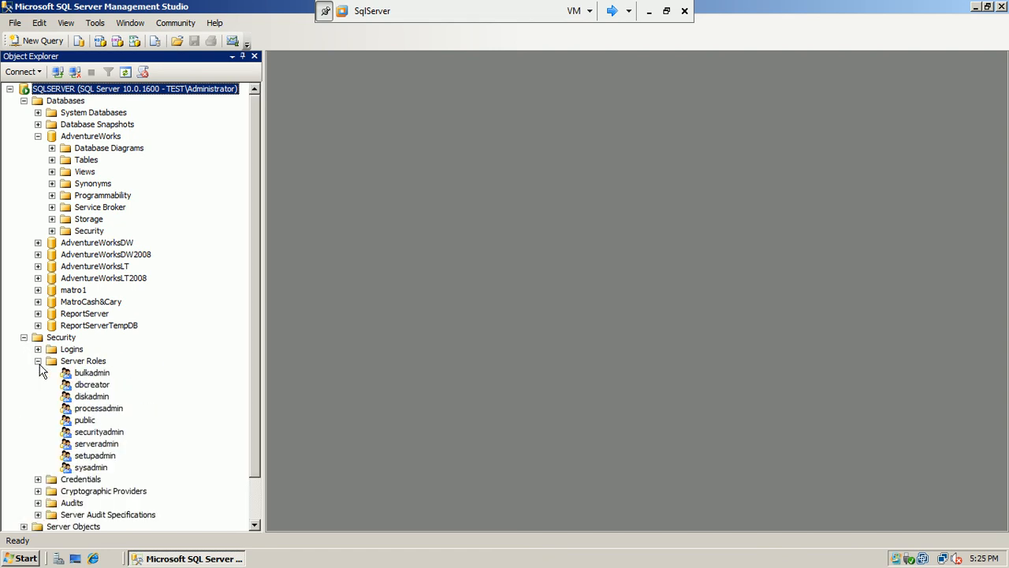
pyautogui.click(38, 361)
pyautogui.click(23, 338)
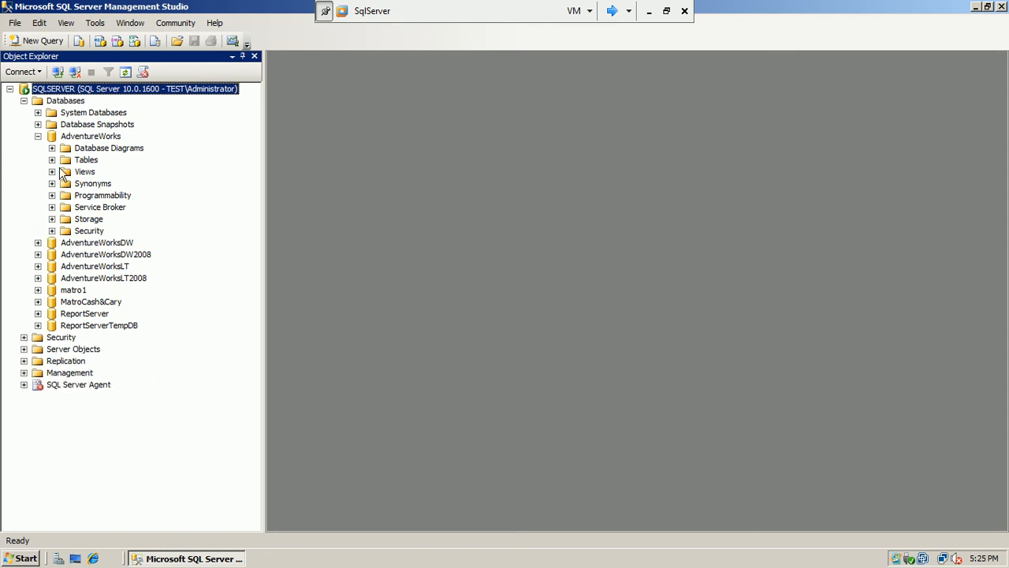
pyautogui.click(37, 135)
pyautogui.click(37, 136)
# Confirm sales_matro appears among the AdventureWorks Database Roles
pyautogui.click(52, 230)
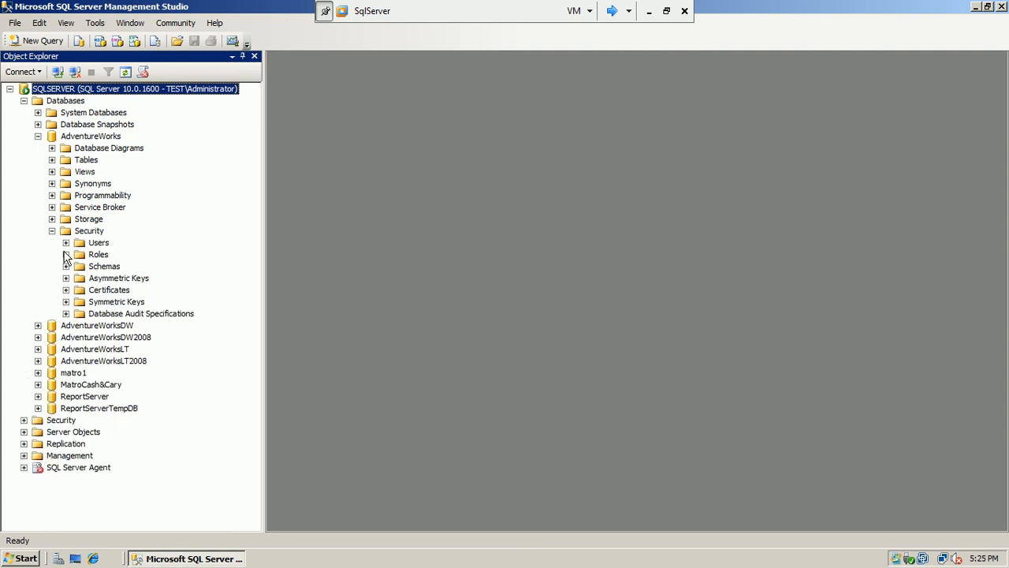
pyautogui.click(66, 254)
pyautogui.click(80, 266)
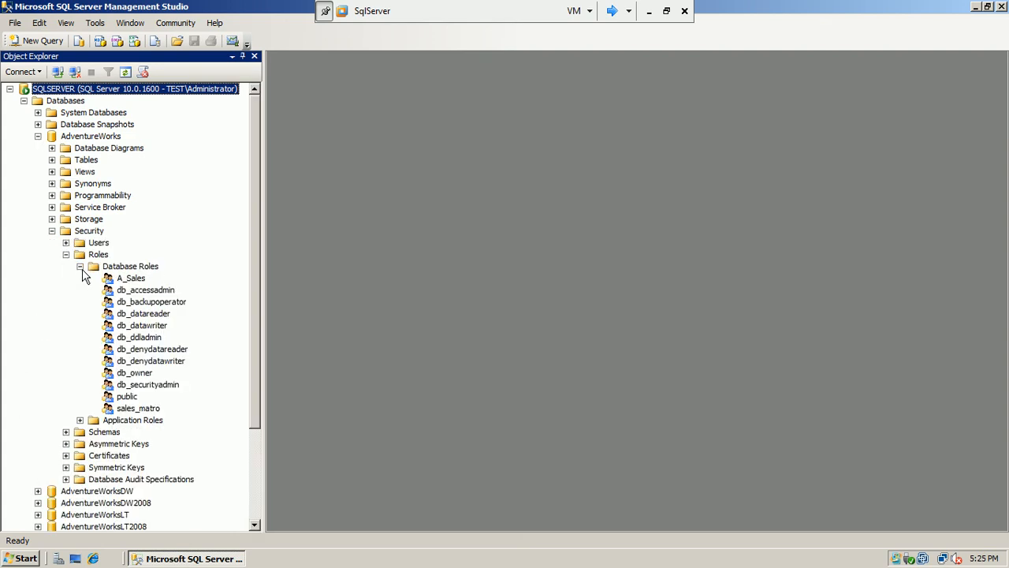
pyautogui.click(140, 408)
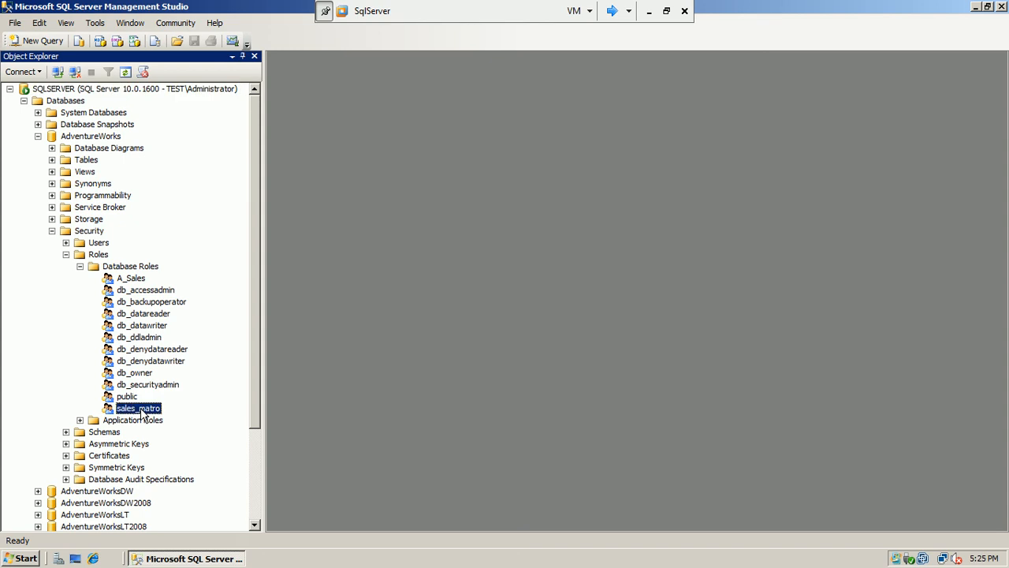
# Check that the AdventureWorks Users folder lists the TEST\salesm user
pyautogui.click(67, 254)
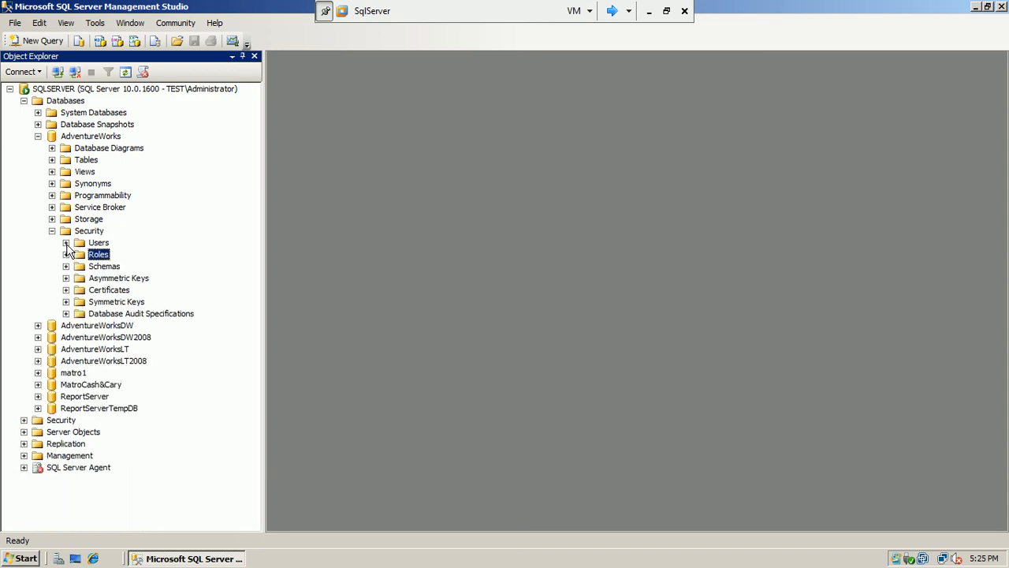
pyautogui.click(67, 242)
pyautogui.click(130, 314)
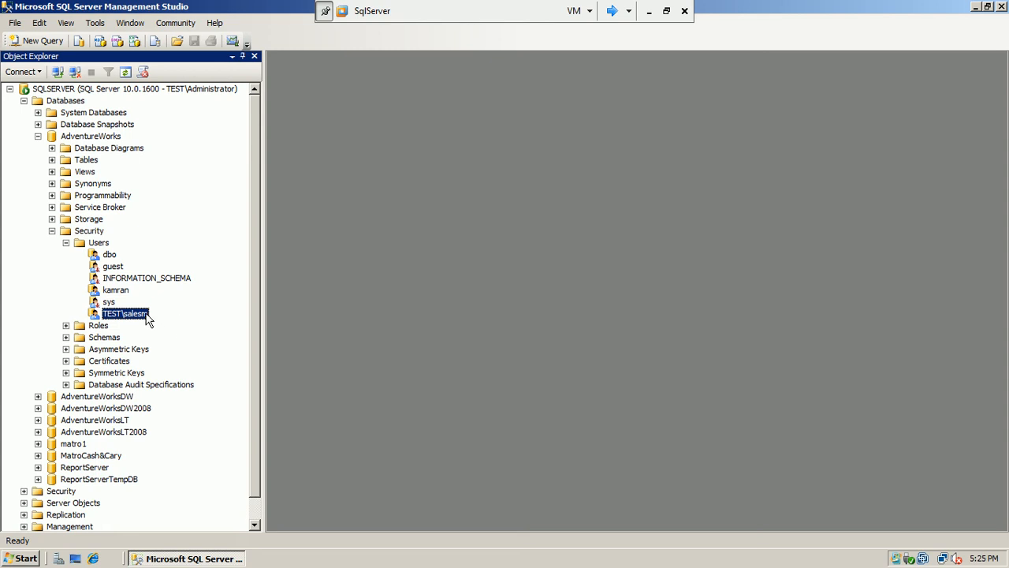
pyautogui.click(67, 243)
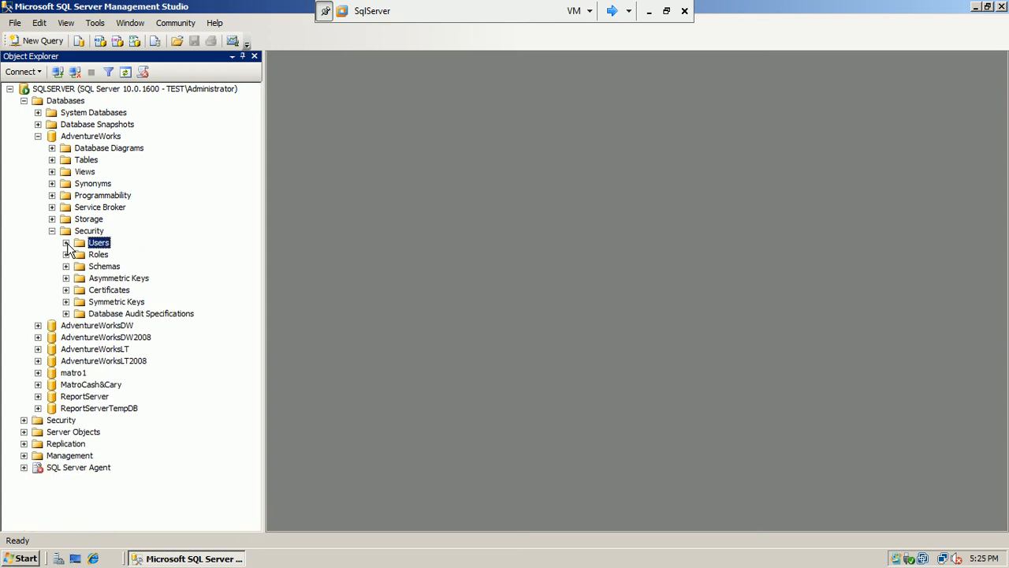
pyautogui.click(66, 243)
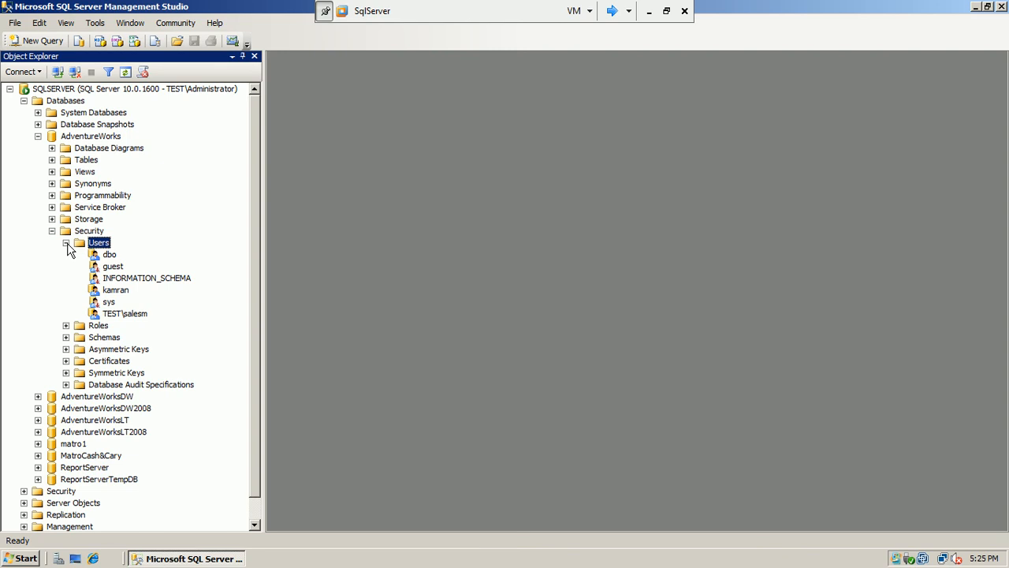
pyautogui.click(66, 243)
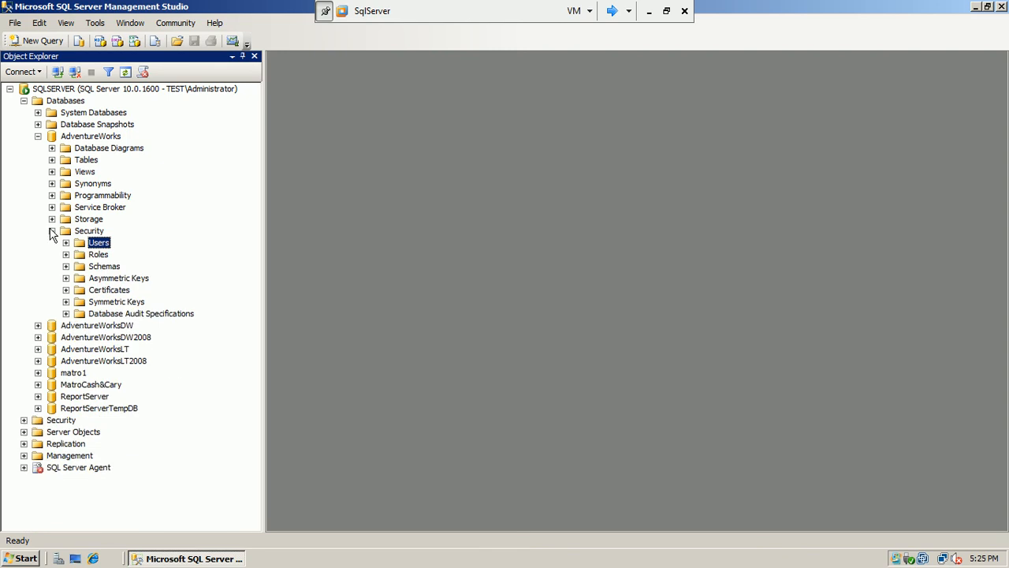
pyautogui.click(52, 231)
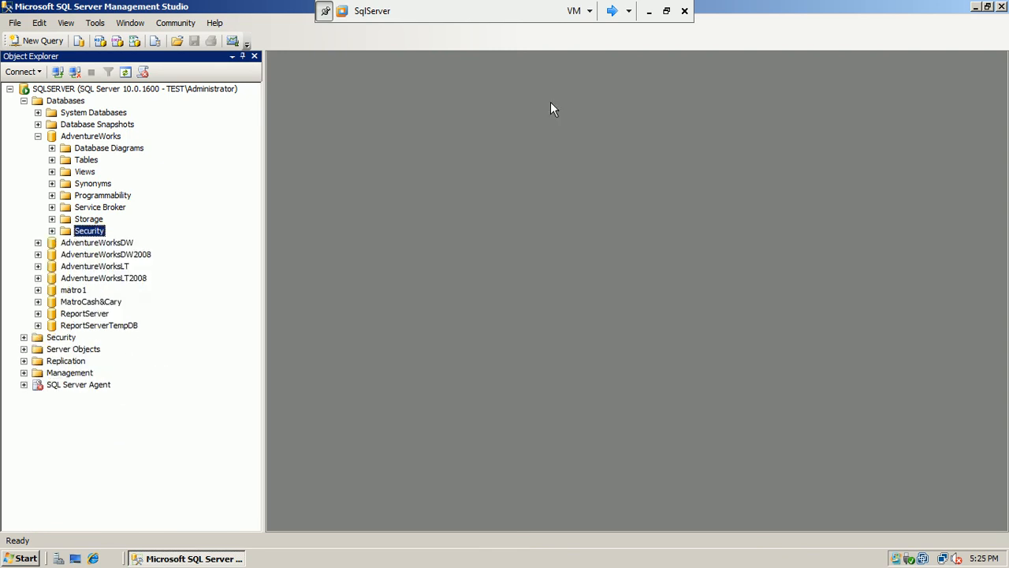
pyautogui.click(52, 231)
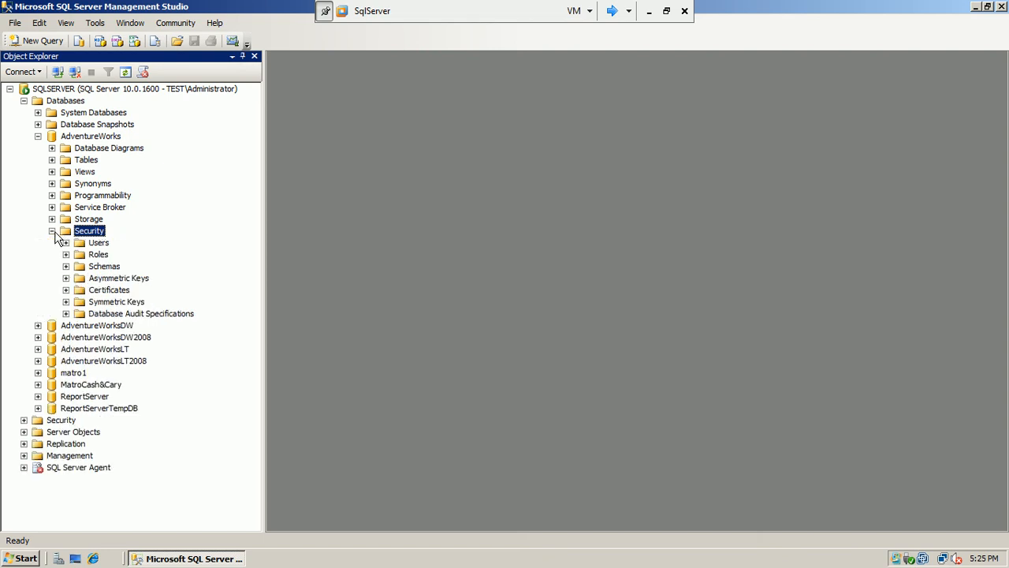
pyautogui.click(66, 243)
pyautogui.click(145, 315)
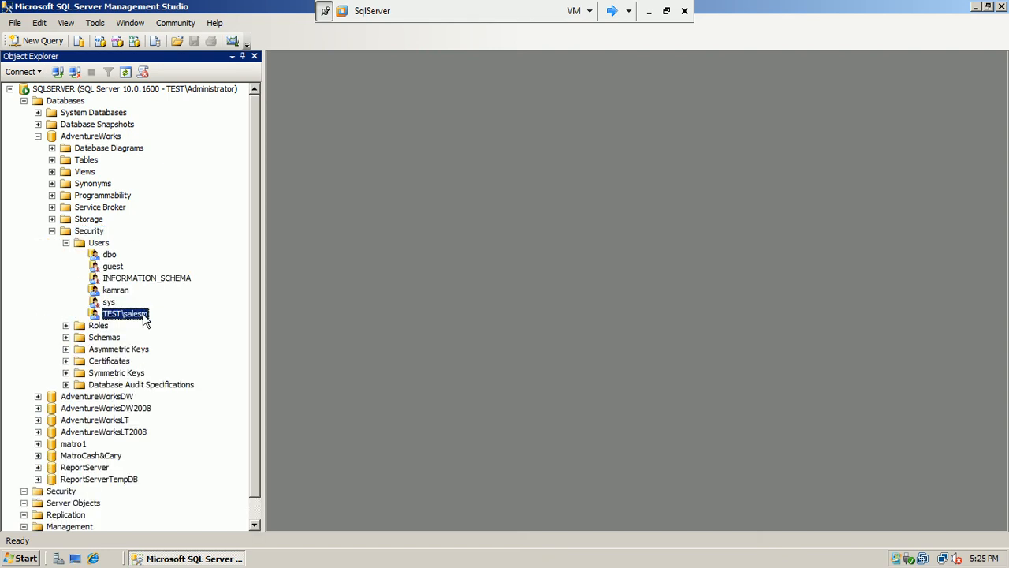
# Close Management Studio and switch to a different Windows user
pyautogui.click(1001, 7)
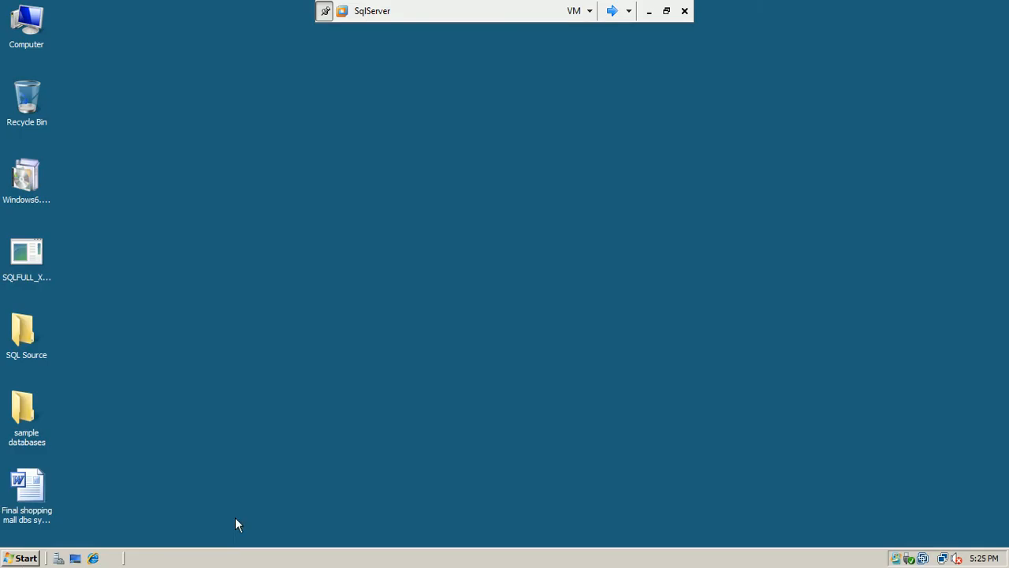
pyautogui.click(19, 558)
pyautogui.click(276, 531)
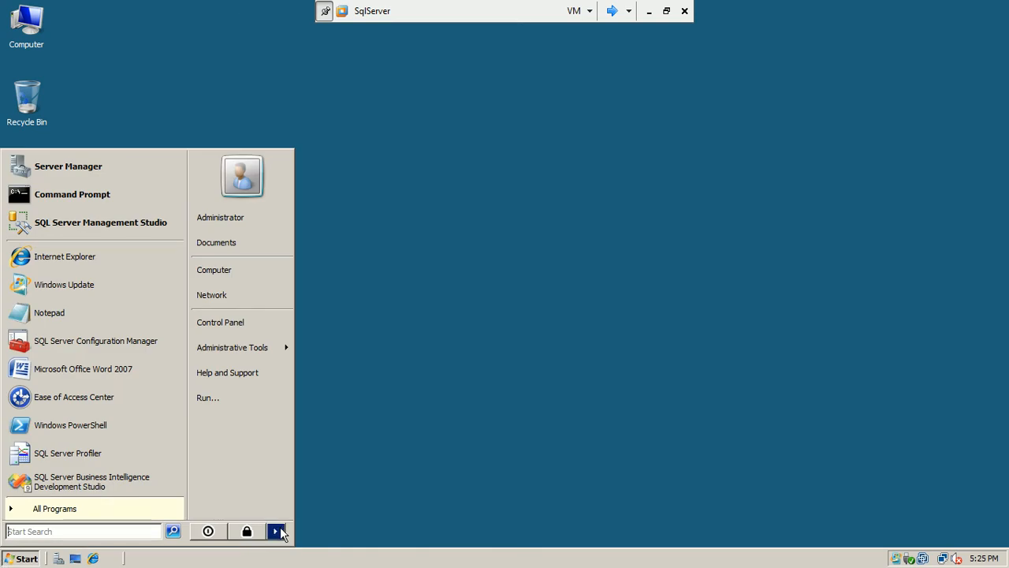
pyautogui.click(307, 462)
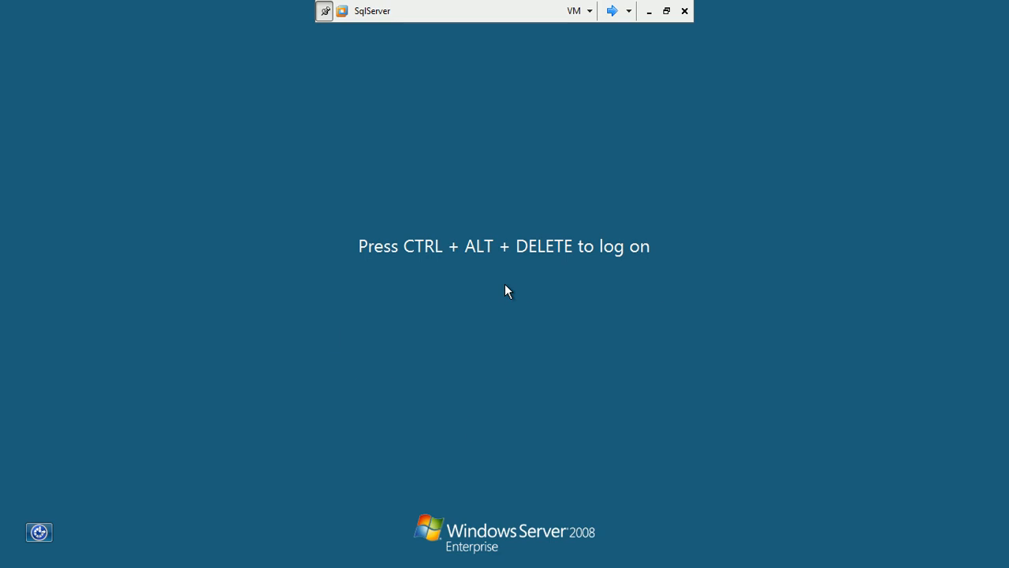
# Log on to the domain as salesm with its password
pyautogui.hotkey('ctrl', 'alt', 'Delete')
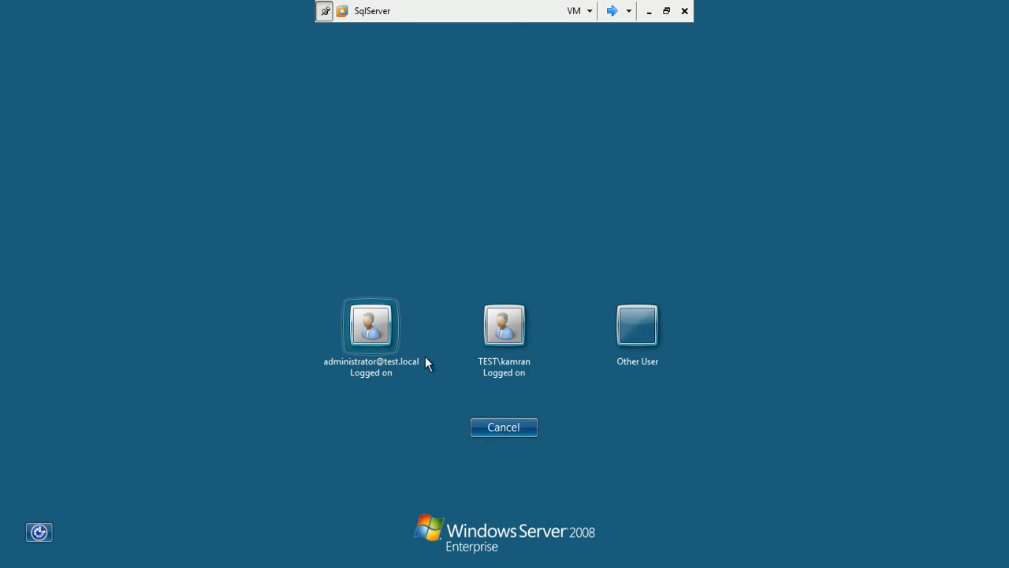
pyautogui.click(618, 339)
pyautogui.write('sa')
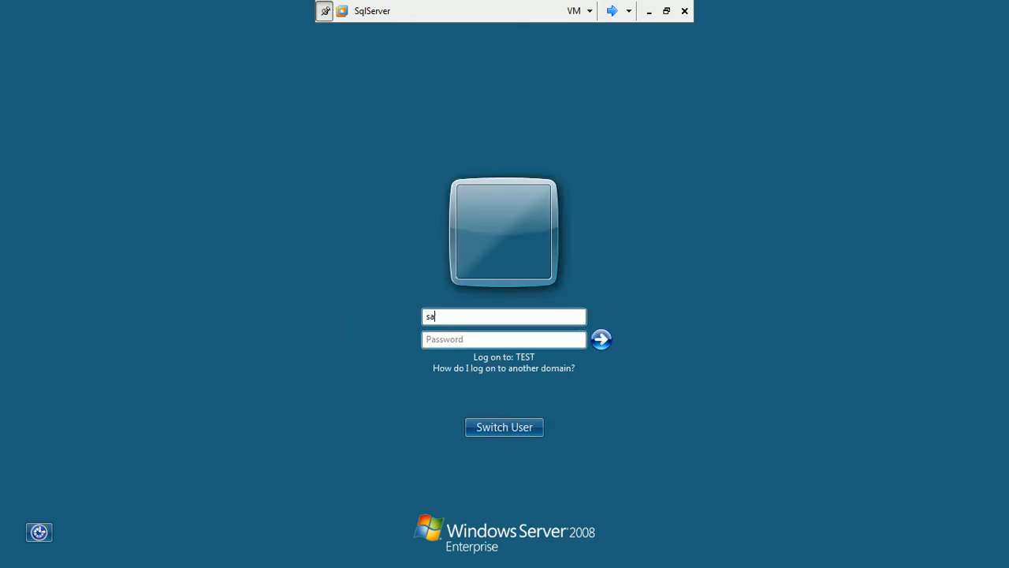
pyautogui.write('lesm')
pyautogui.press('Tab')
pyautogui.write('***')
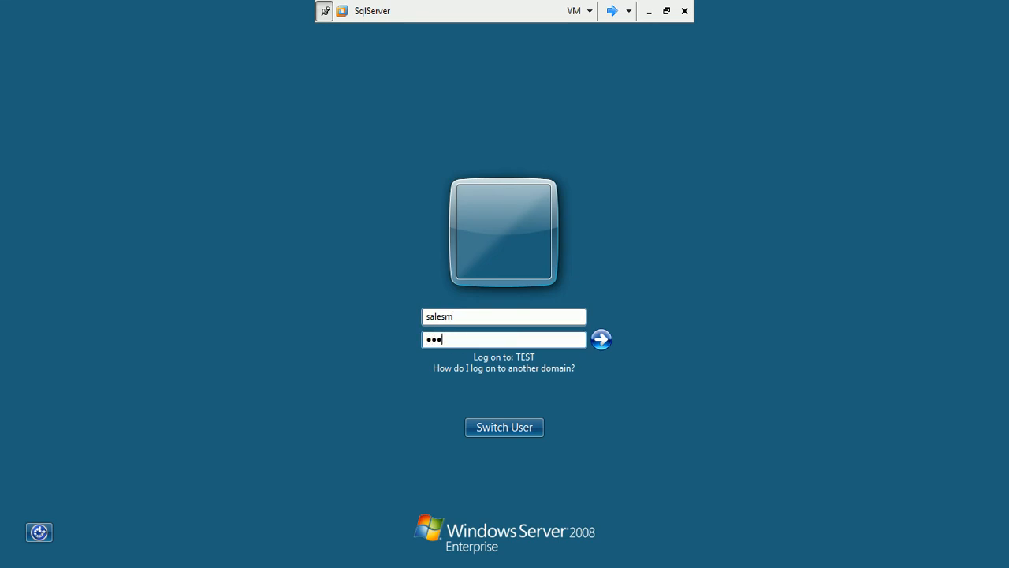
pyautogui.press('Return')
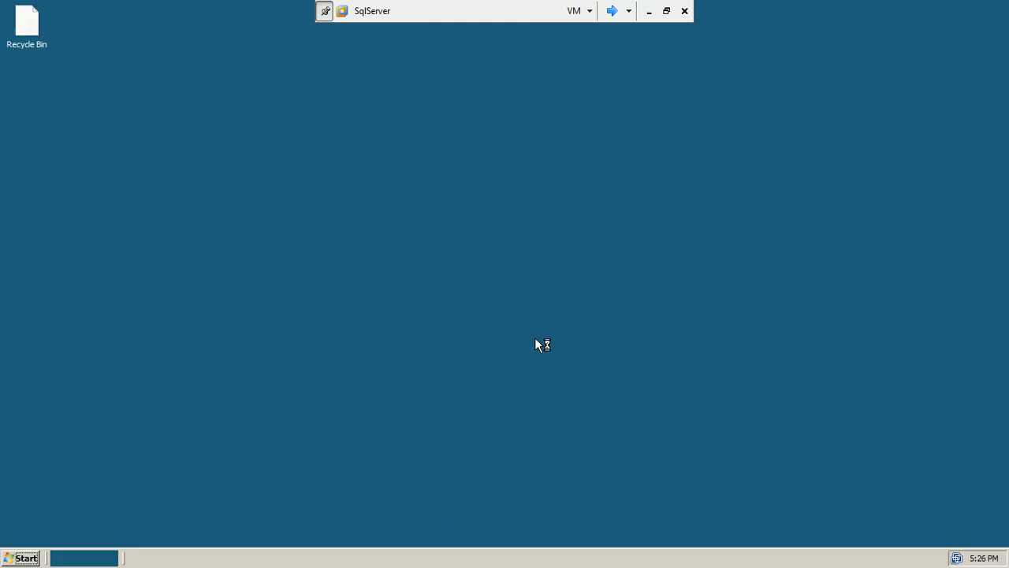
pyautogui.click(4, 558)
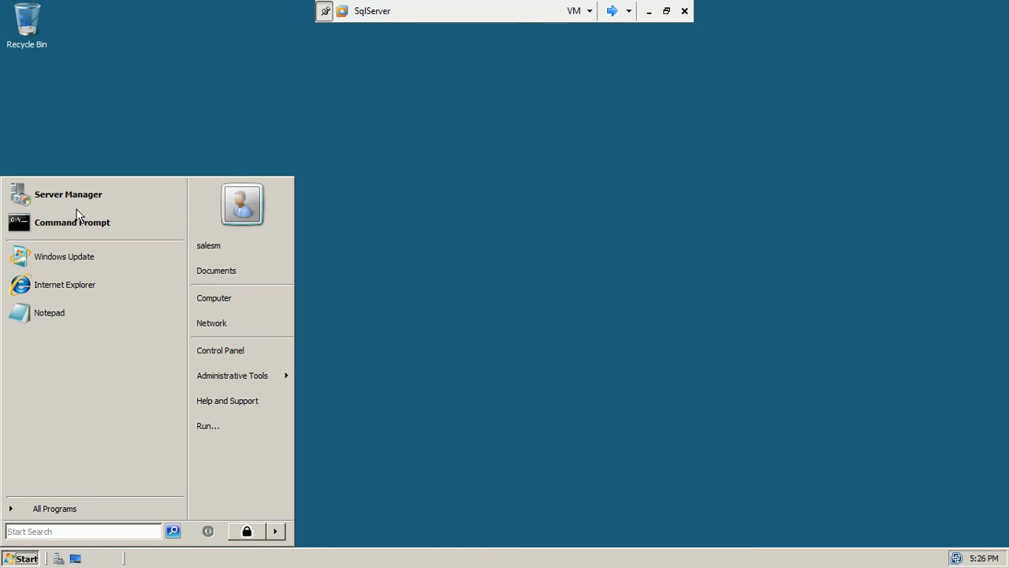
# Launch SQL Server Management Studio from the Microsoft SQL Server 2008 program group
pyautogui.click(65, 509)
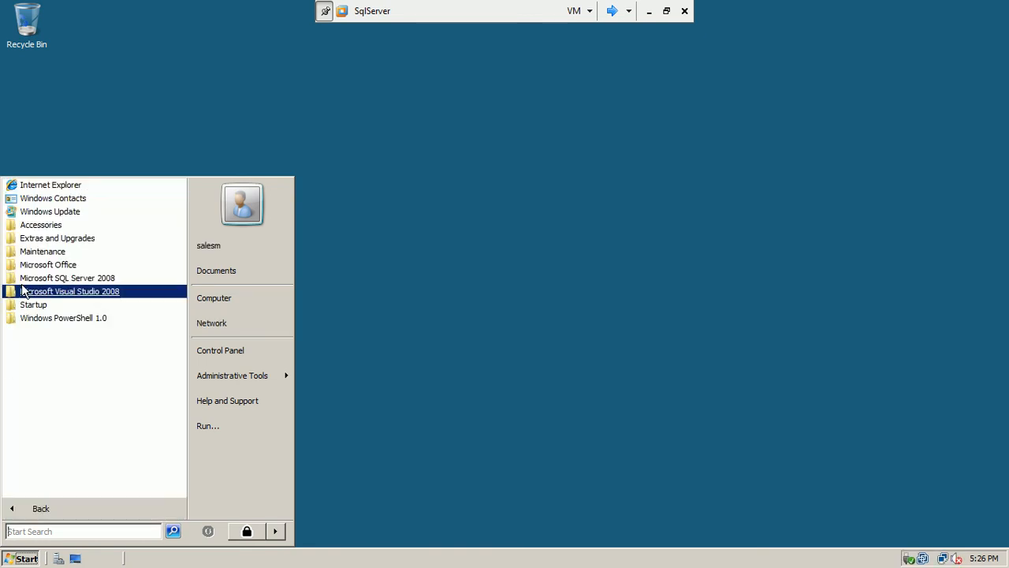
pyautogui.click(58, 279)
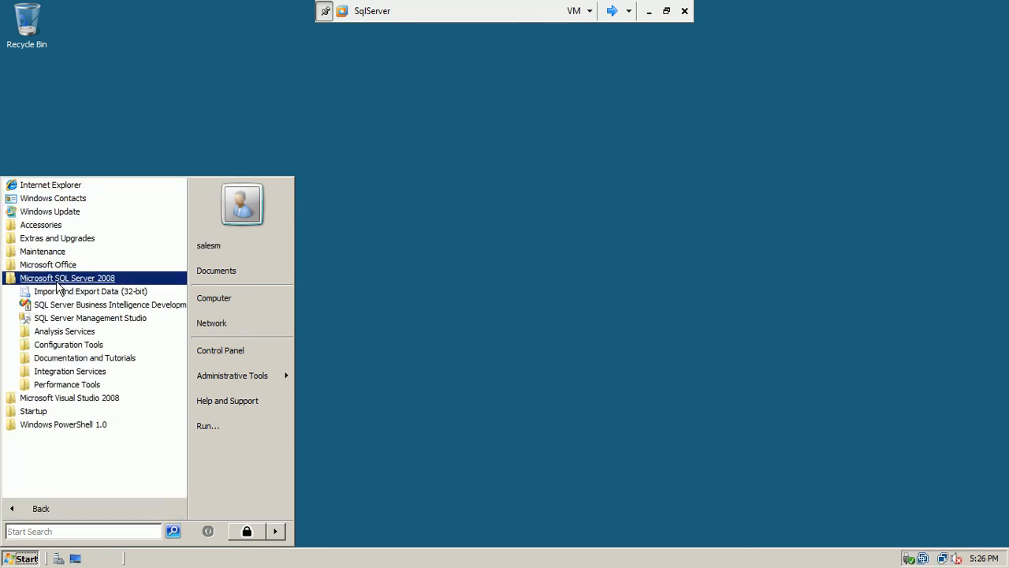
pyautogui.click(72, 318)
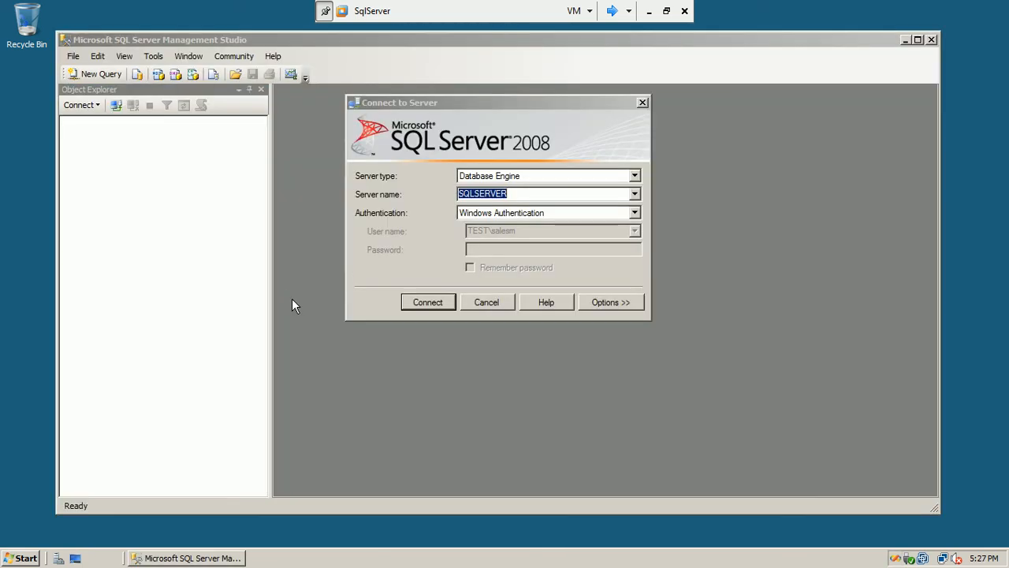
# Connect and expand Databases, dismissing the inaccessible-database errors for AdventureWorksDW2008 and MatroCash&Cary
pyautogui.click(423, 302)
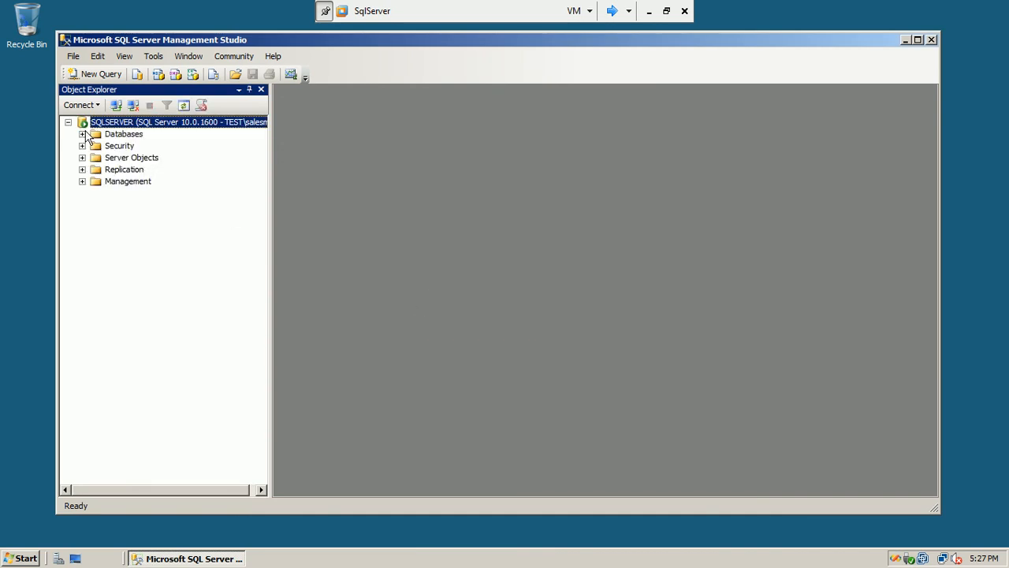
pyautogui.click(82, 134)
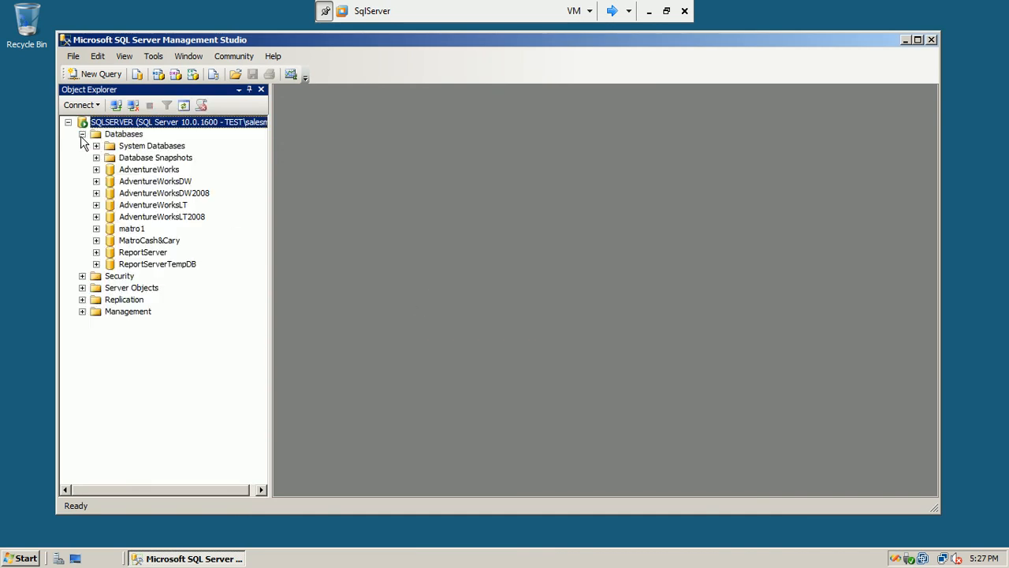
pyautogui.click(96, 193)
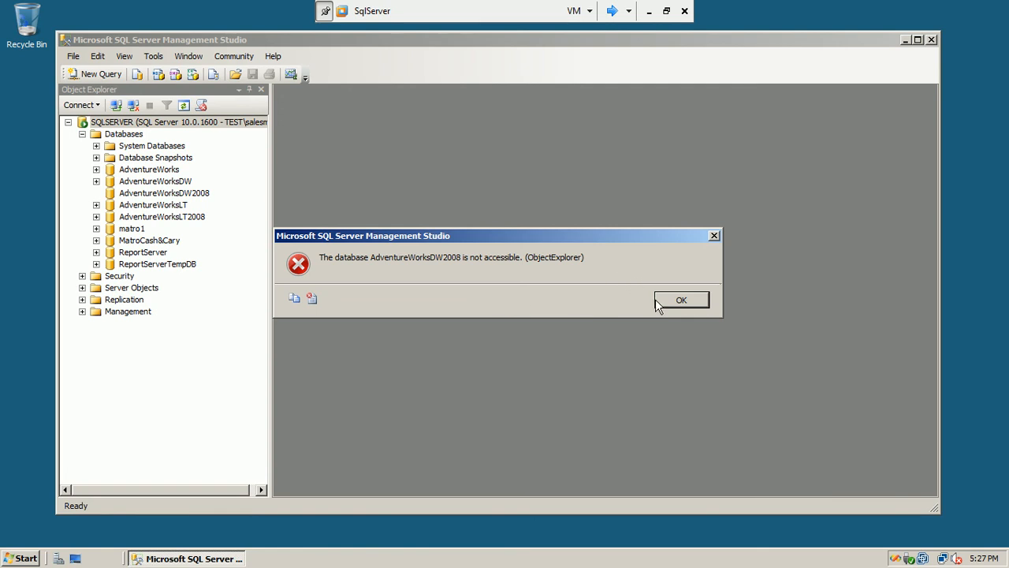
pyautogui.click(680, 299)
pyautogui.click(96, 239)
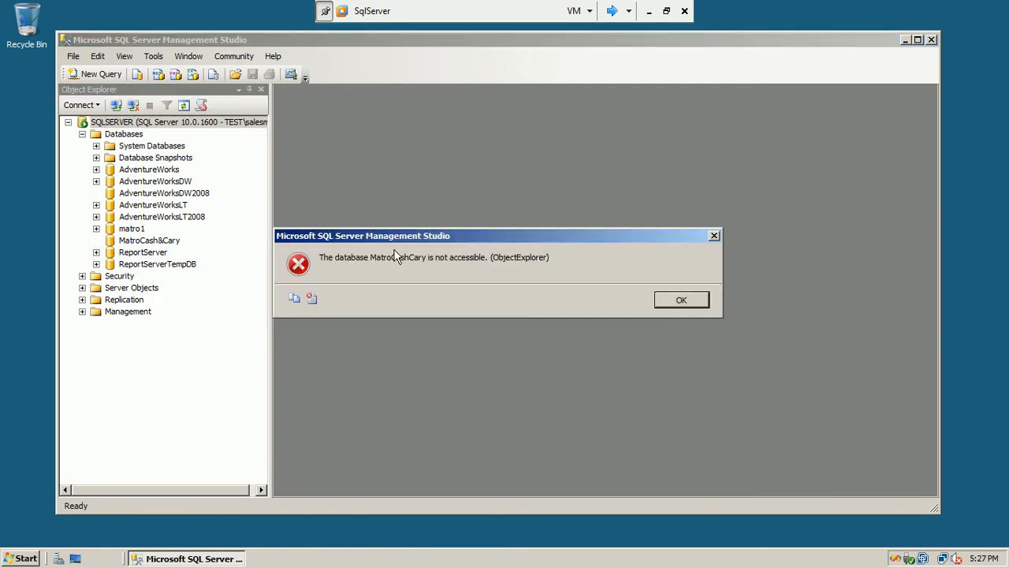
pyautogui.click(678, 300)
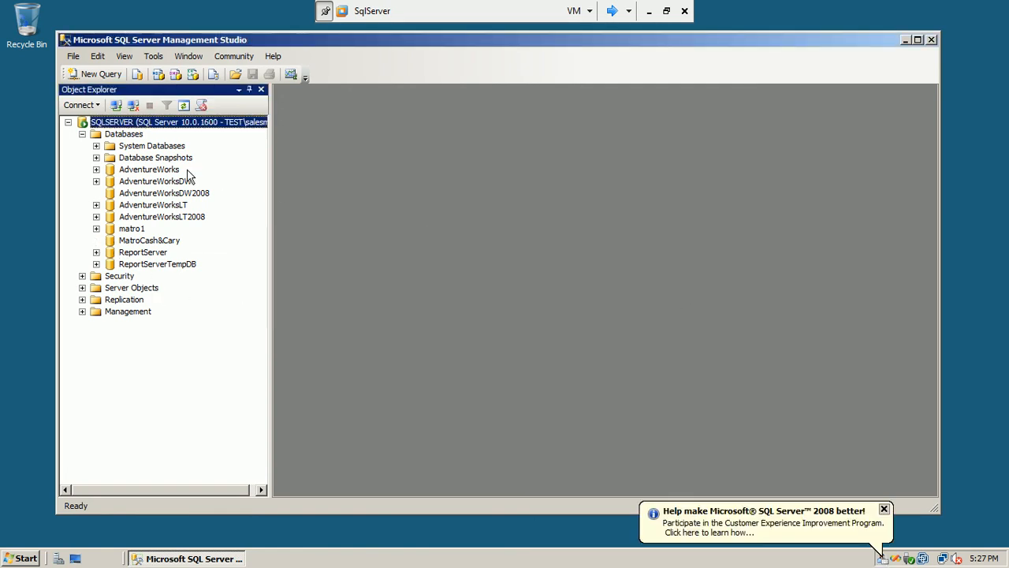
# Confirm AdventureWorks Tables shows only System Tables, then close Management Studio
pyautogui.click(97, 170)
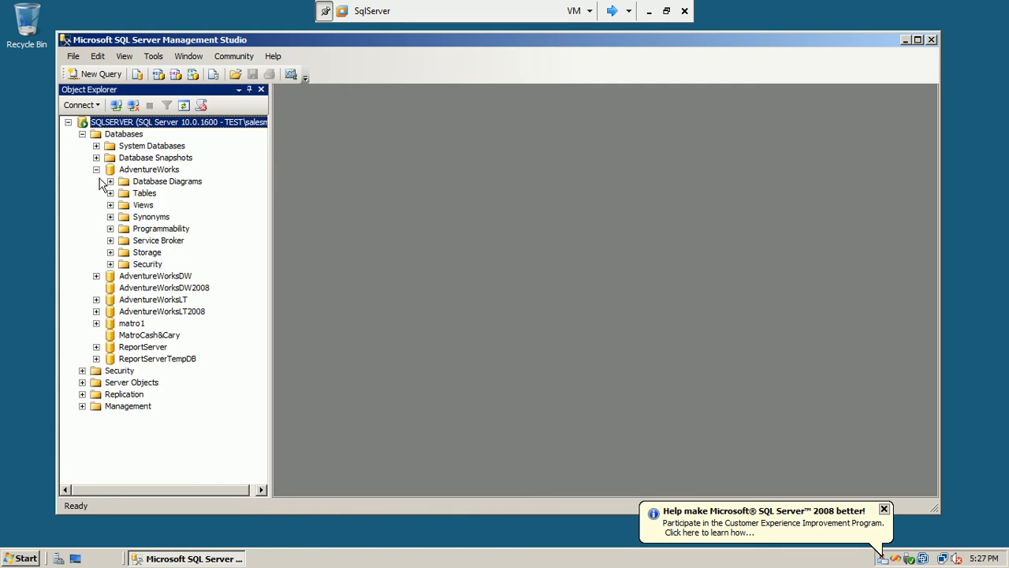
pyautogui.click(110, 193)
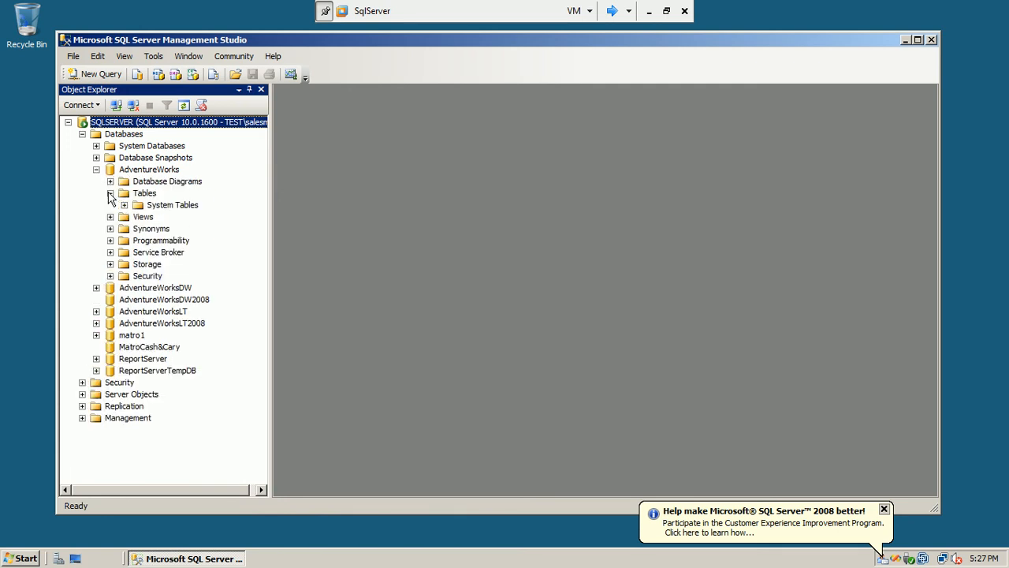
pyautogui.click(153, 195)
pyautogui.click(156, 206)
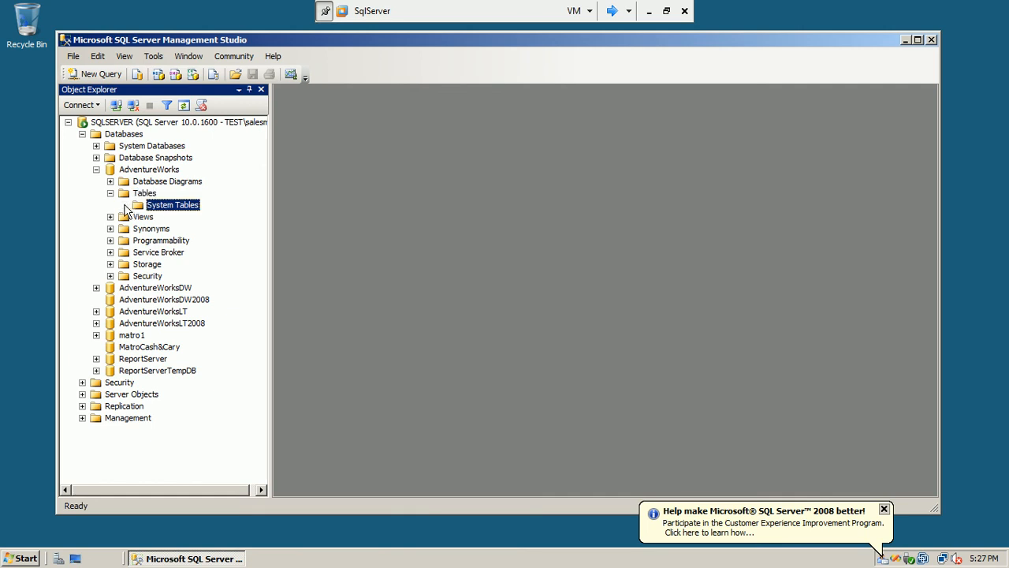
pyautogui.click(144, 194)
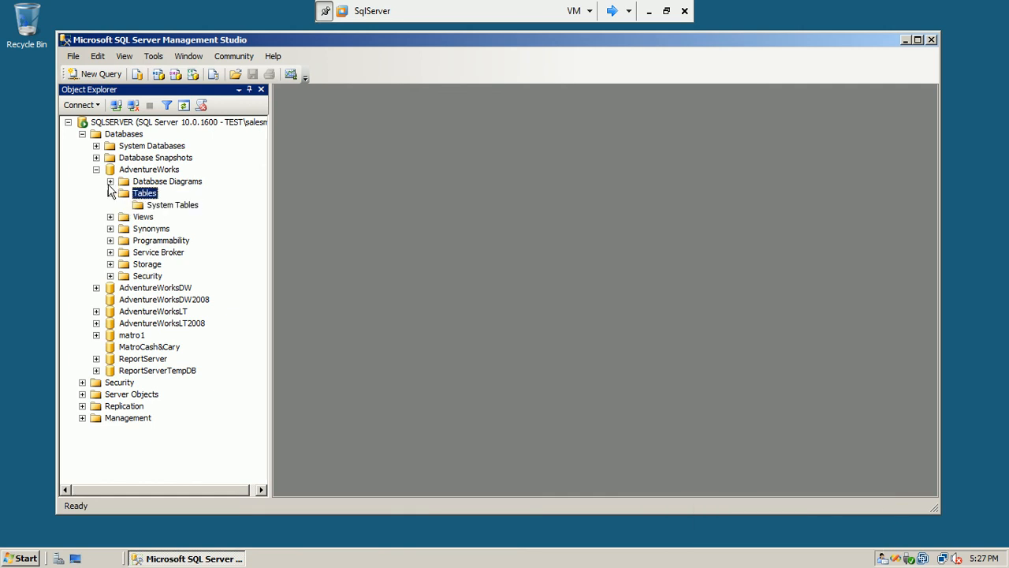
pyautogui.click(110, 193)
pyautogui.click(96, 170)
pyautogui.click(96, 169)
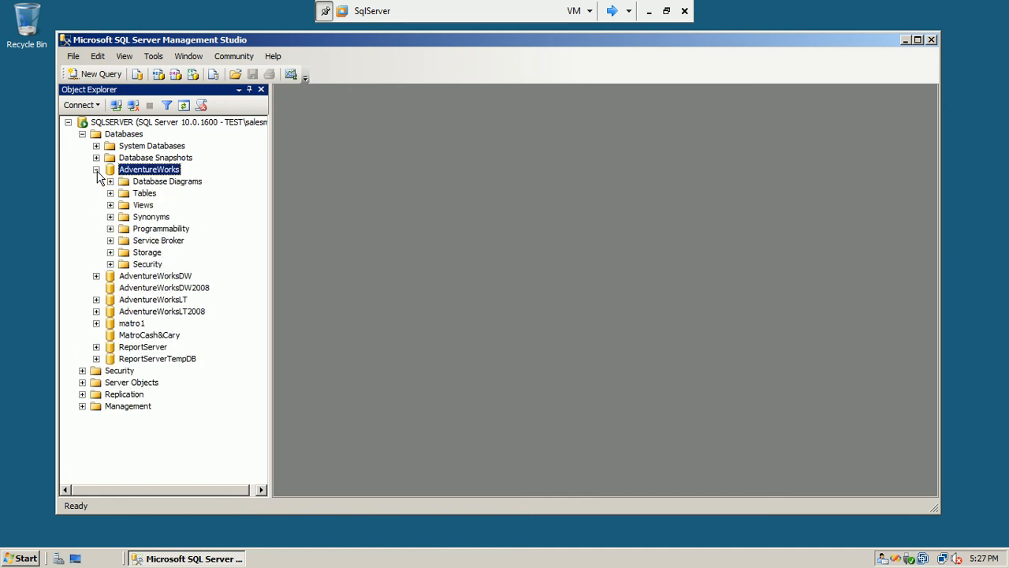
pyautogui.click(110, 193)
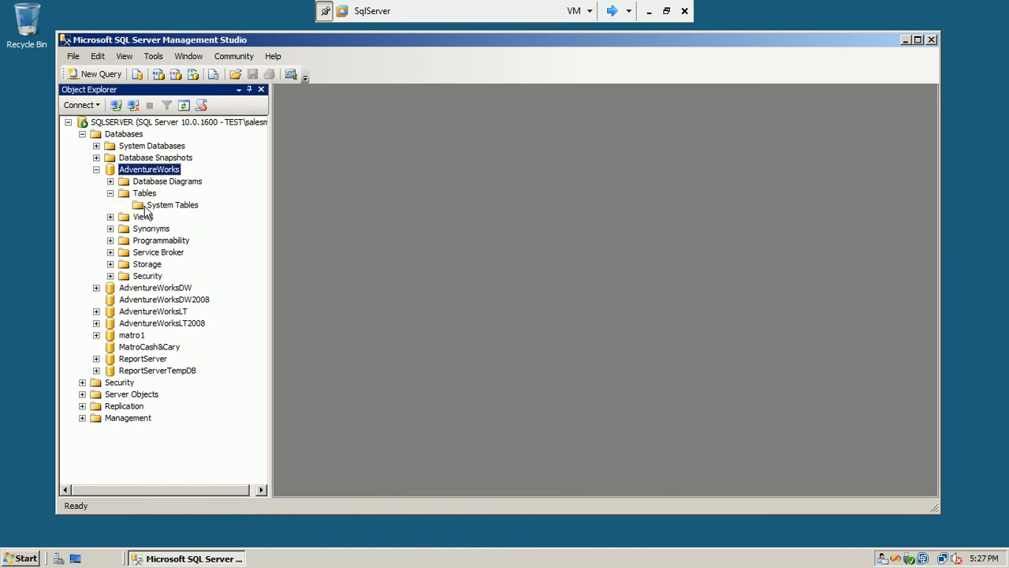
pyautogui.click(156, 206)
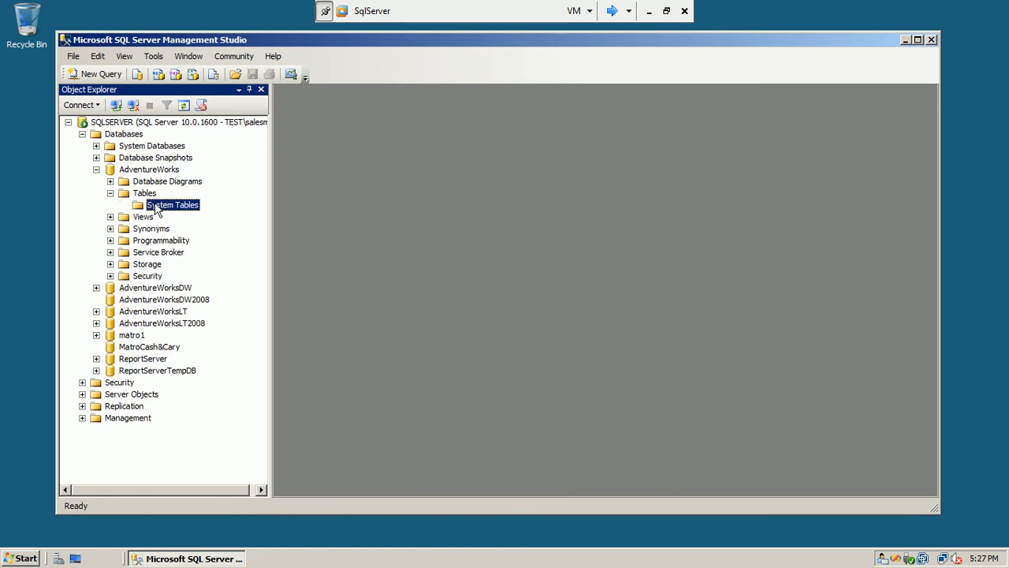
pyautogui.click(96, 169)
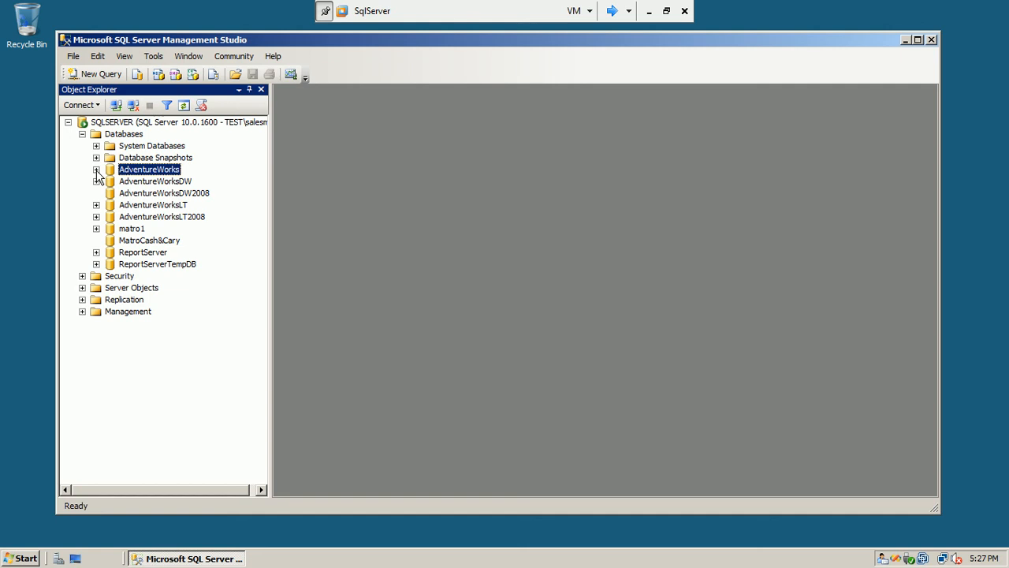
pyautogui.click(930, 40)
# Switch User to the administrator account and sign in with its password
pyautogui.click(14, 559)
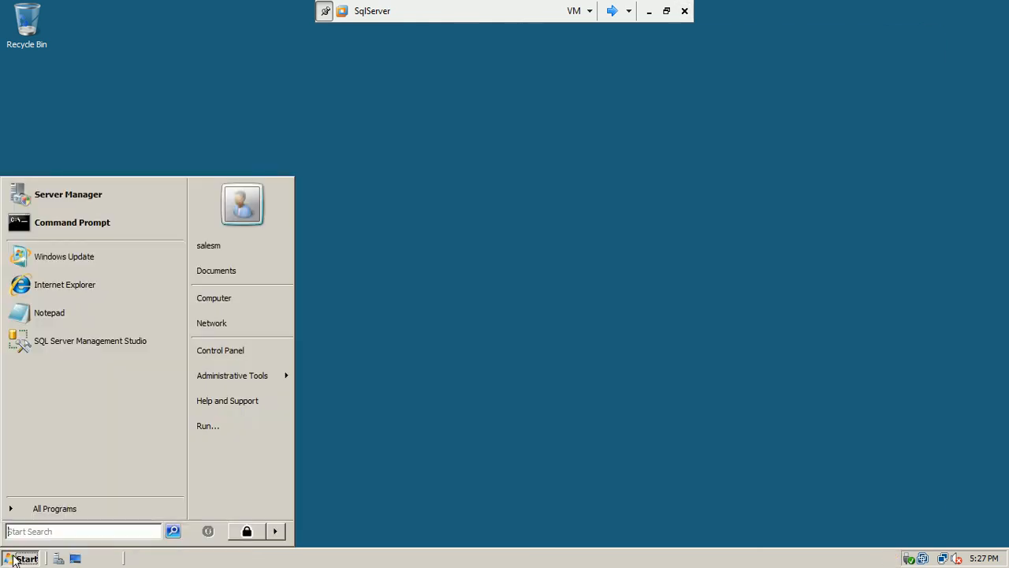
pyautogui.click(275, 531)
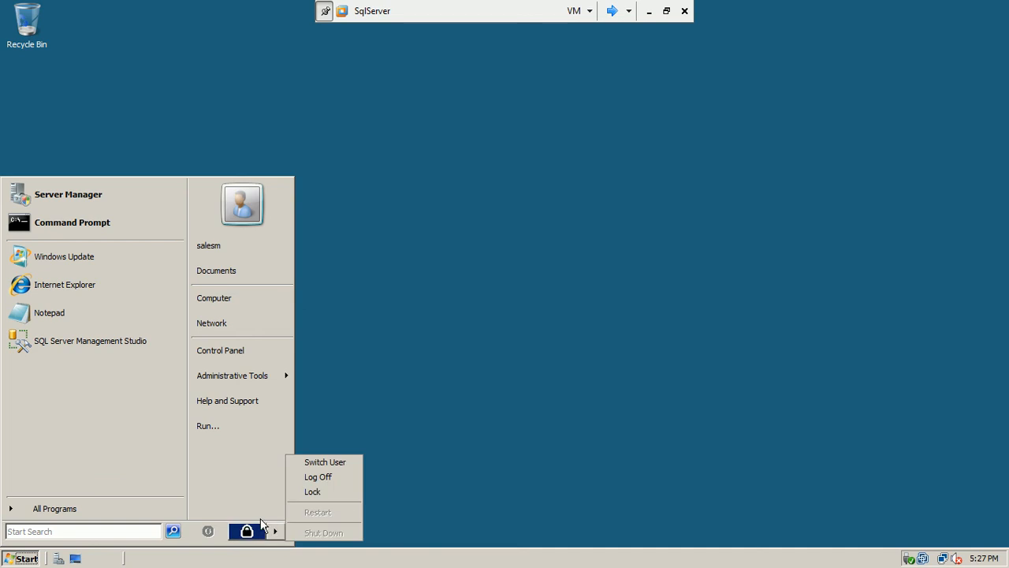
pyautogui.click(335, 462)
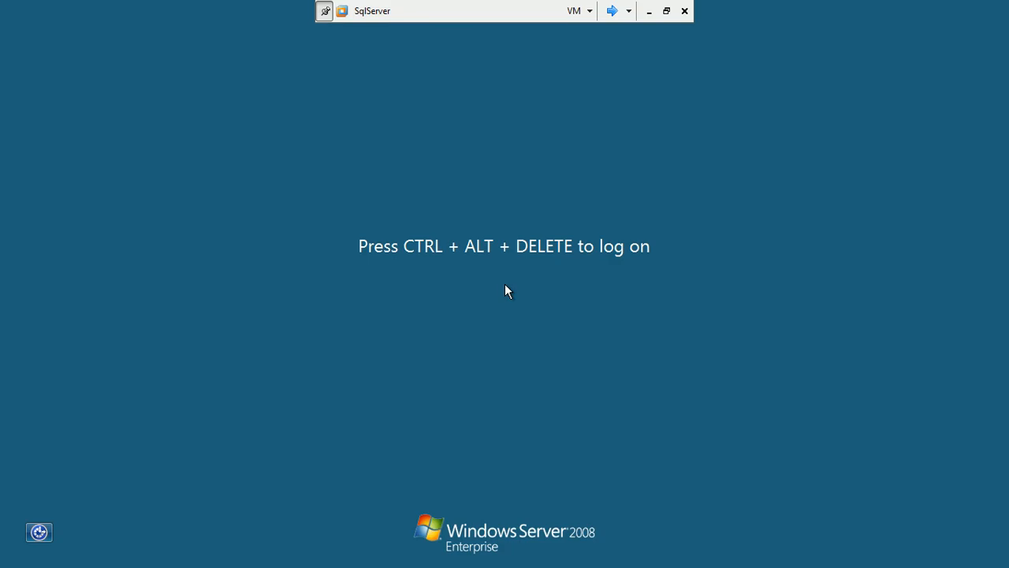
pyautogui.hotkey('ctrl', 'alt', 'Delete')
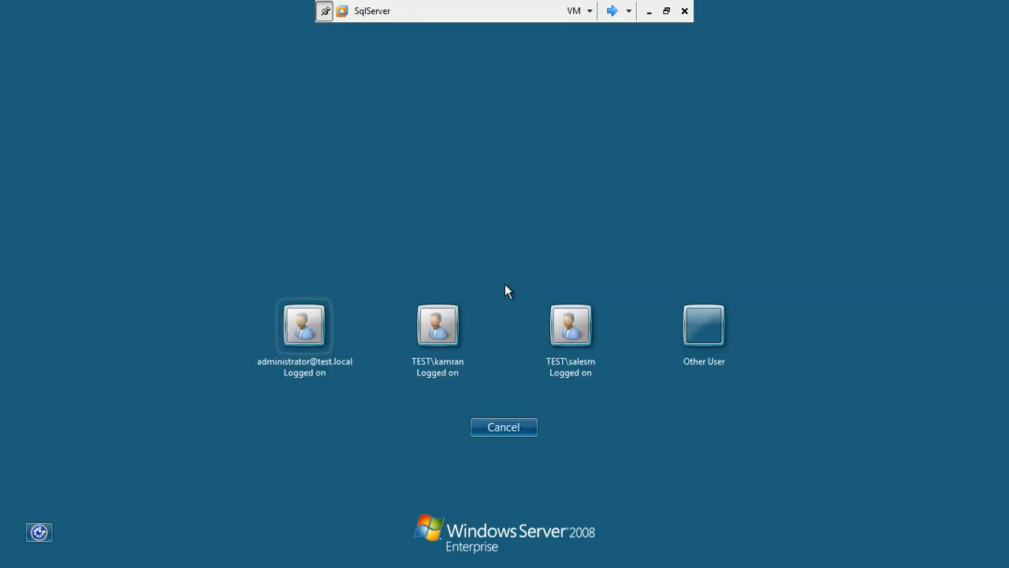
pyautogui.click(313, 327)
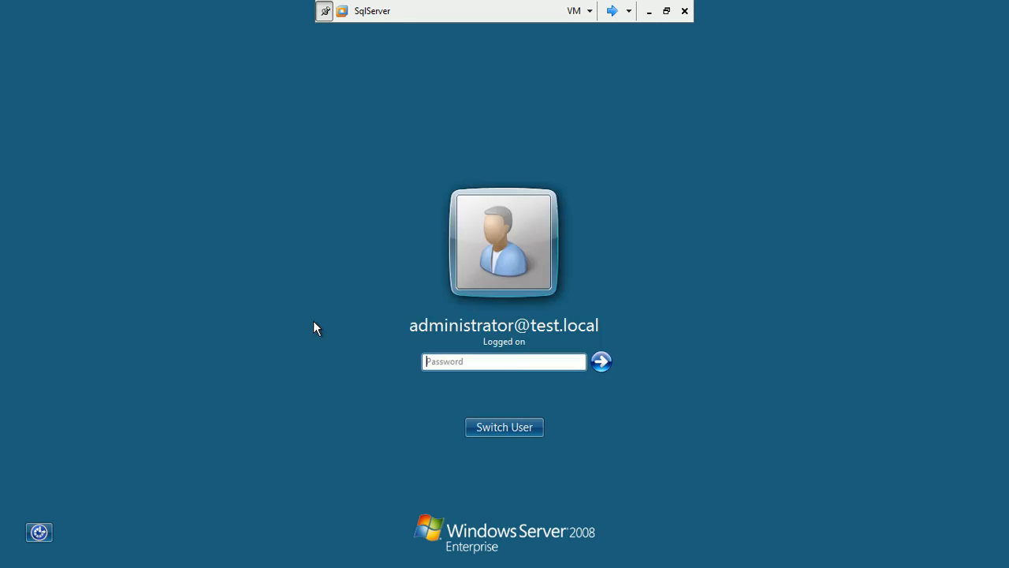
pyautogui.write('***')
pyautogui.press('BackSpace')
pyautogui.write('**')
pyautogui.press('Return')
# Launch SSMS, connect to SQLSERVER, and expand AdventureWorks > Security > Roles > Database Roles
pyautogui.click(26, 559)
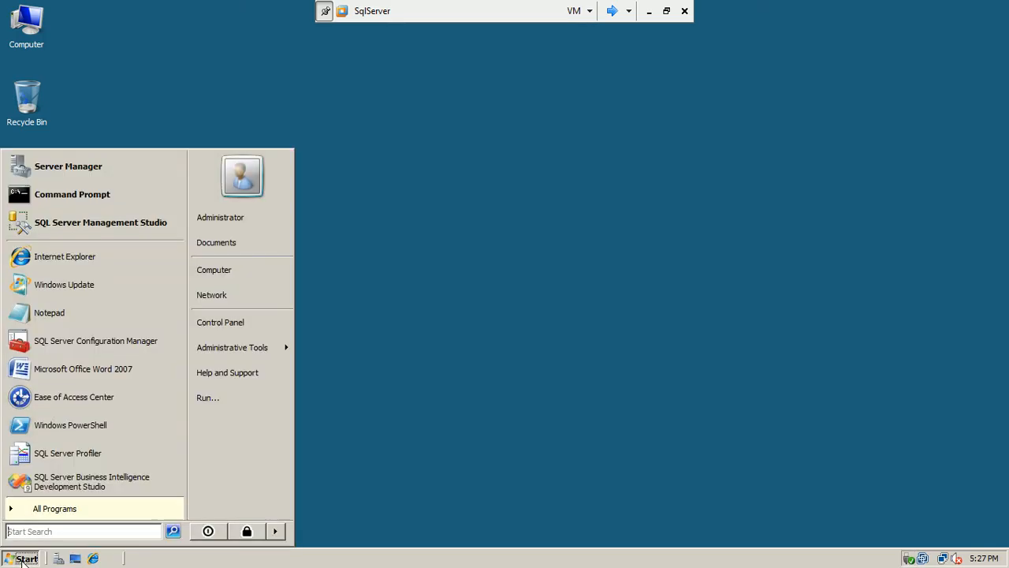
pyautogui.click(92, 222)
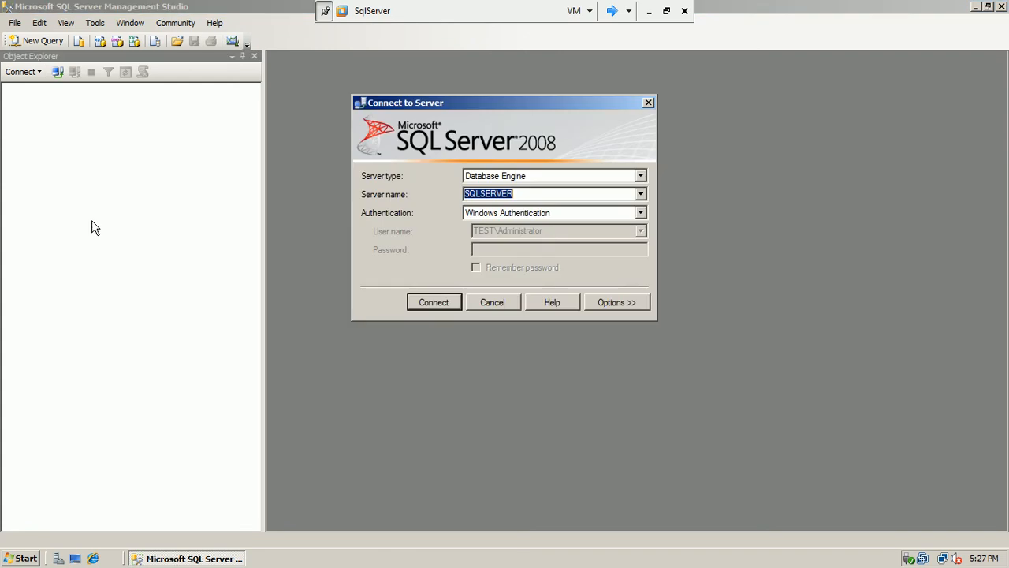
pyautogui.click(433, 302)
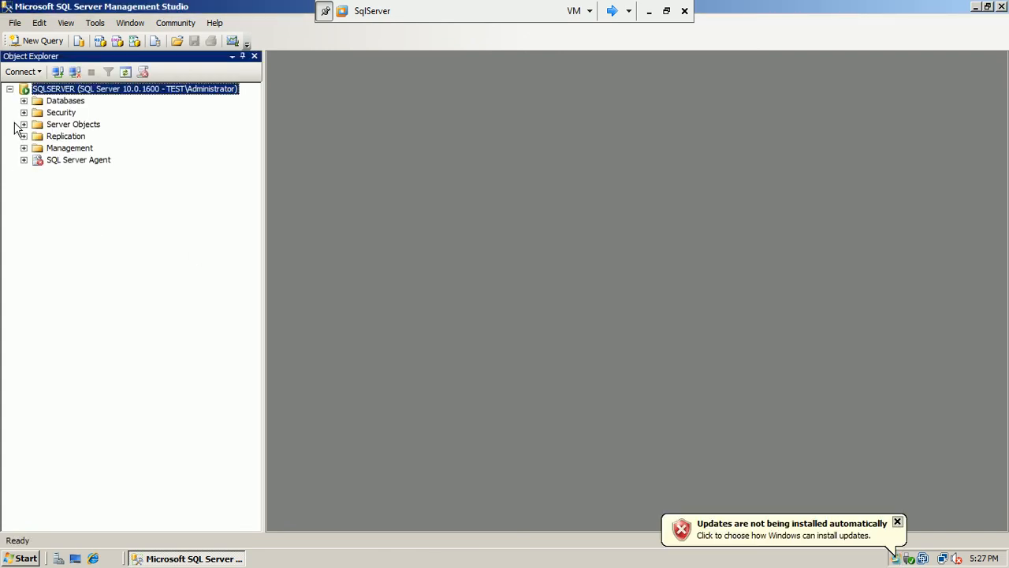
pyautogui.click(24, 101)
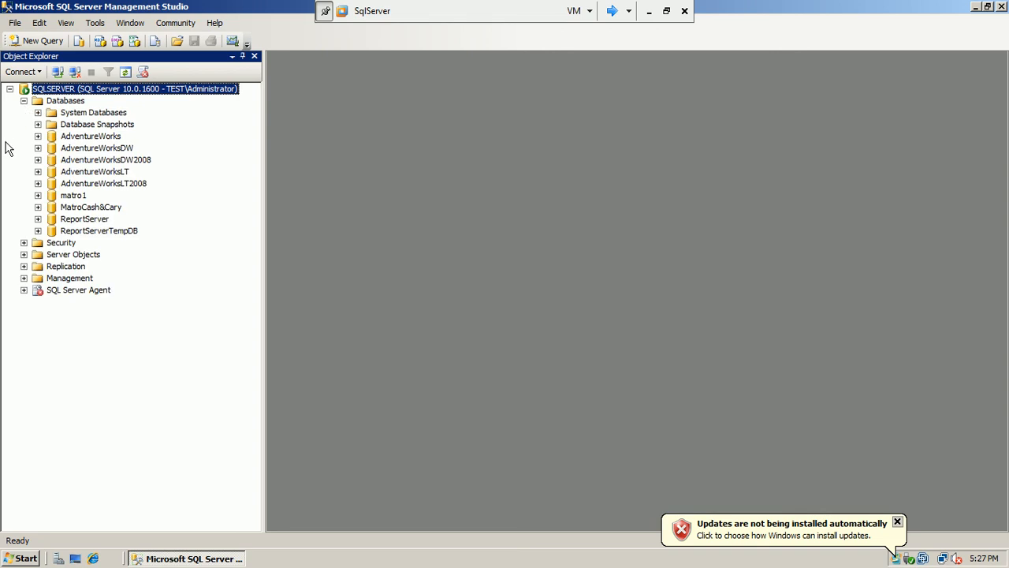
pyautogui.click(37, 136)
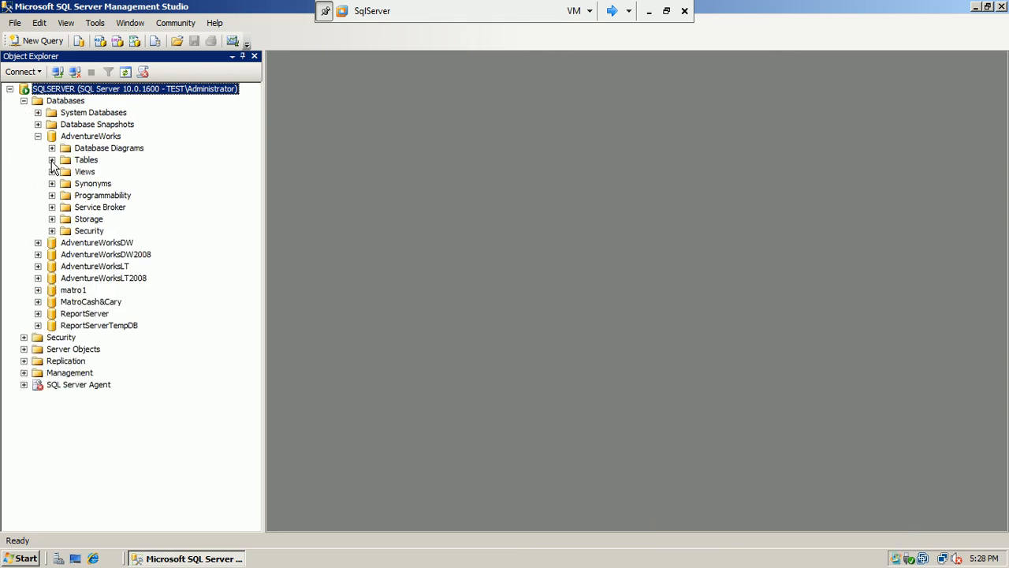
pyautogui.click(52, 160)
pyautogui.click(52, 89)
pyautogui.click(52, 231)
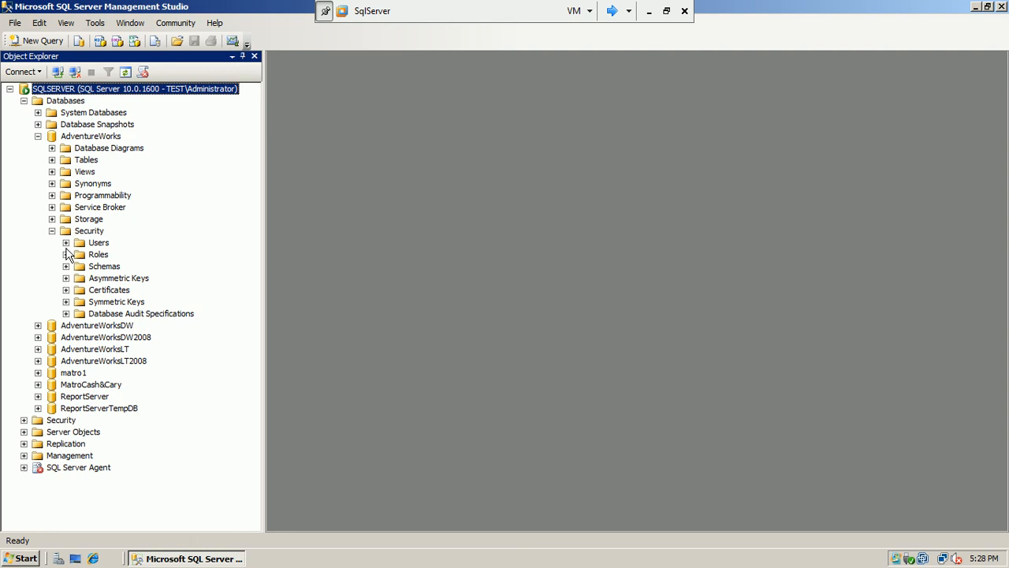
pyautogui.click(66, 253)
pyautogui.click(79, 266)
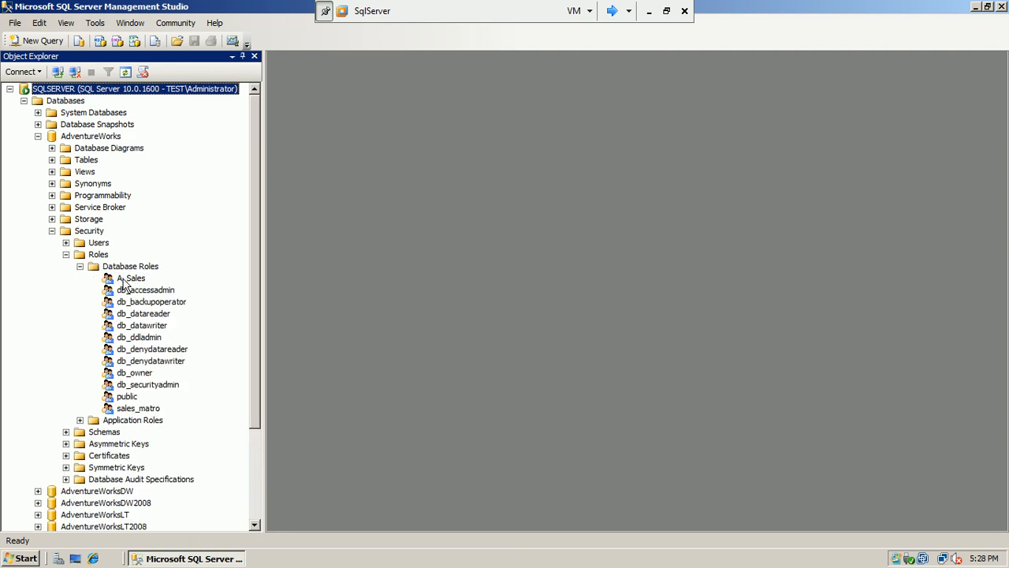
# In sales_matro's role properties, tick the Sales owned schema and save with OK
pyautogui.doubleClick(136, 408)
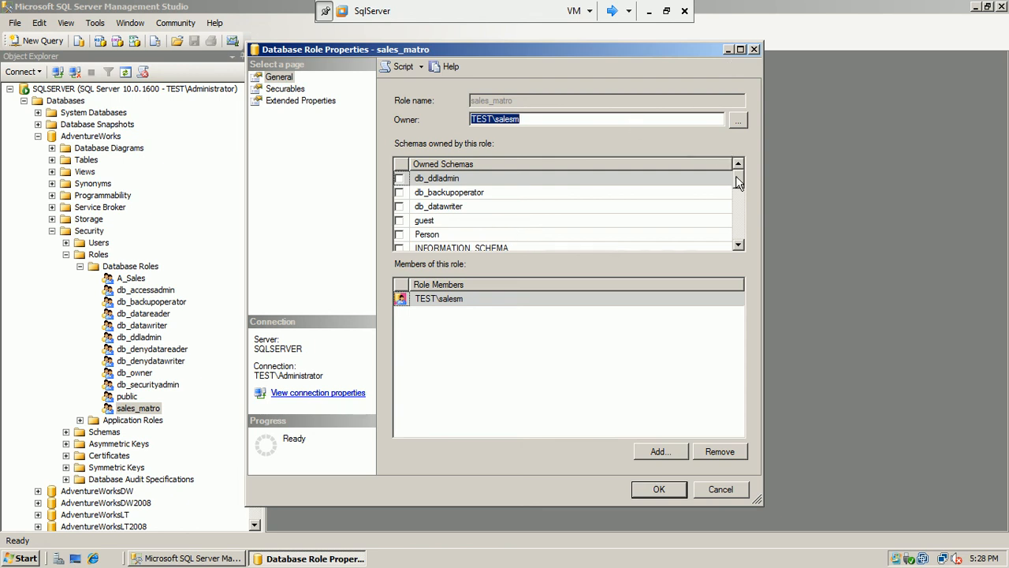
pyautogui.moveTo(737, 181); pyautogui.dragTo(737, 229)
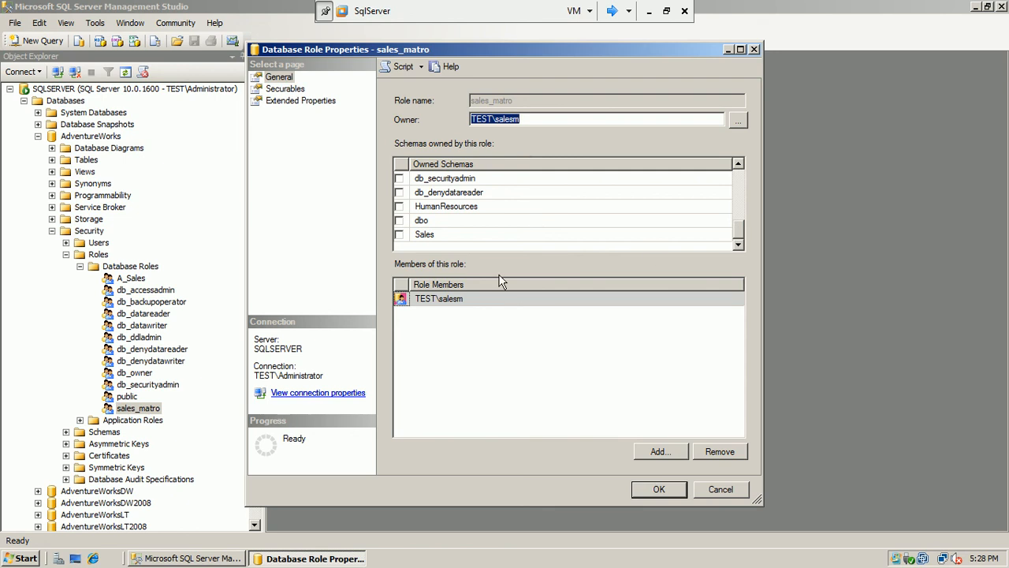
pyautogui.click(400, 235)
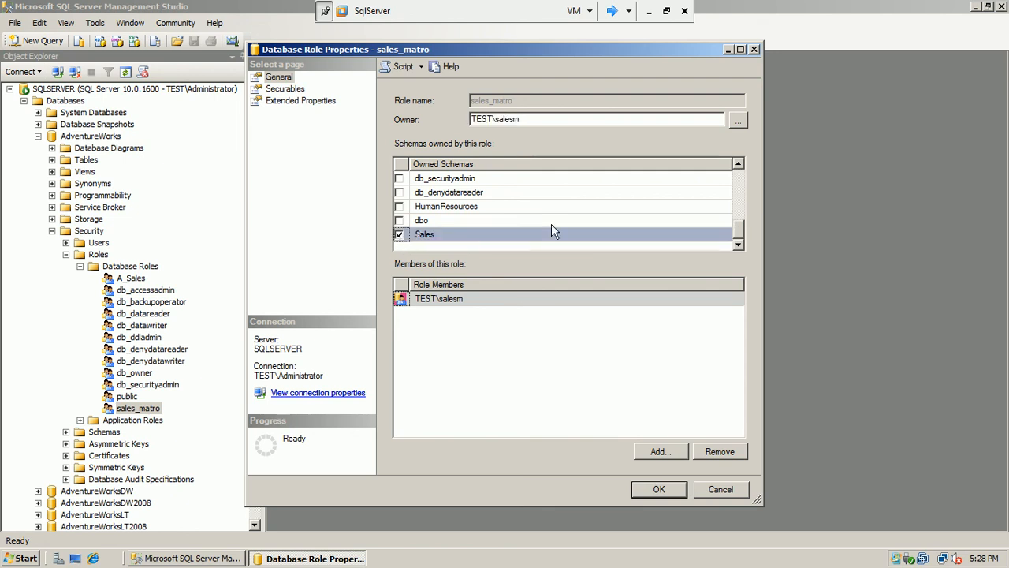
pyautogui.moveTo(741, 234)
pyautogui.mouseDown()
pyautogui.moveTo(747, 179)
pyautogui.moveTo(743, 250)
pyautogui.mouseUp()
pyautogui.click(662, 490)
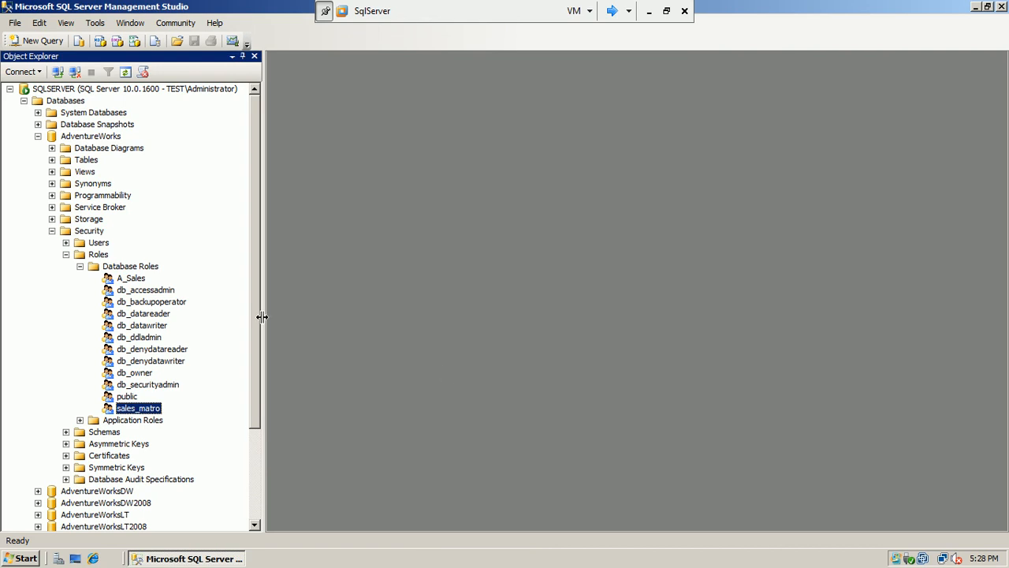
pyautogui.click(80, 267)
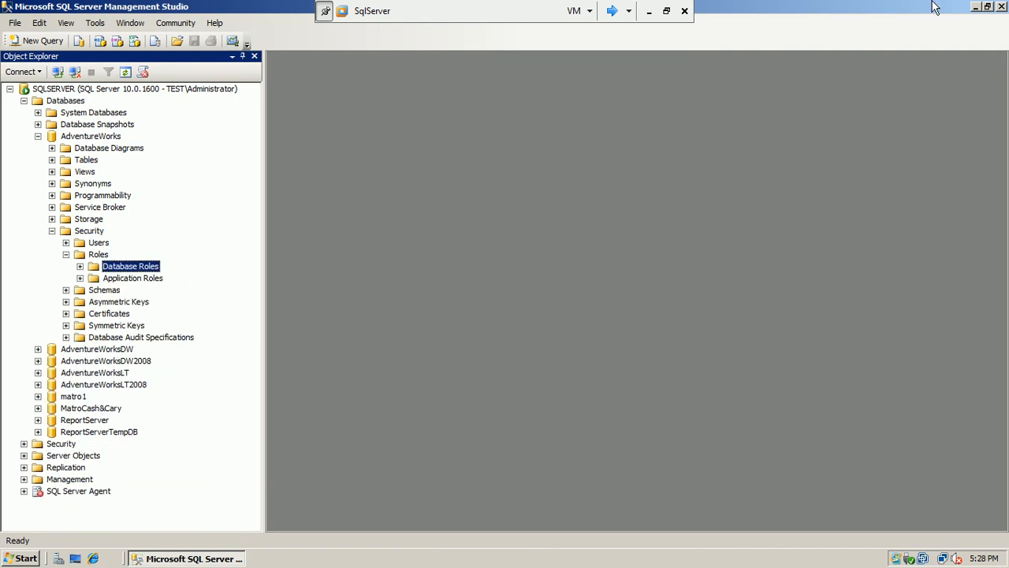
# Close Management Studio, log off the administrator, and choose the sales user's logon tile
pyautogui.click(1002, 7)
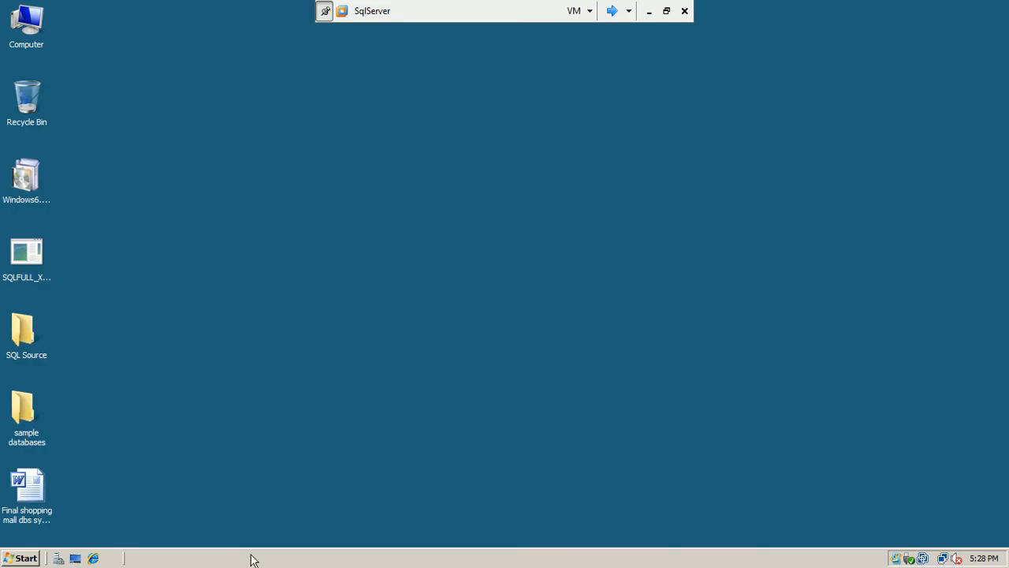
pyautogui.click(22, 560)
pyautogui.click(275, 532)
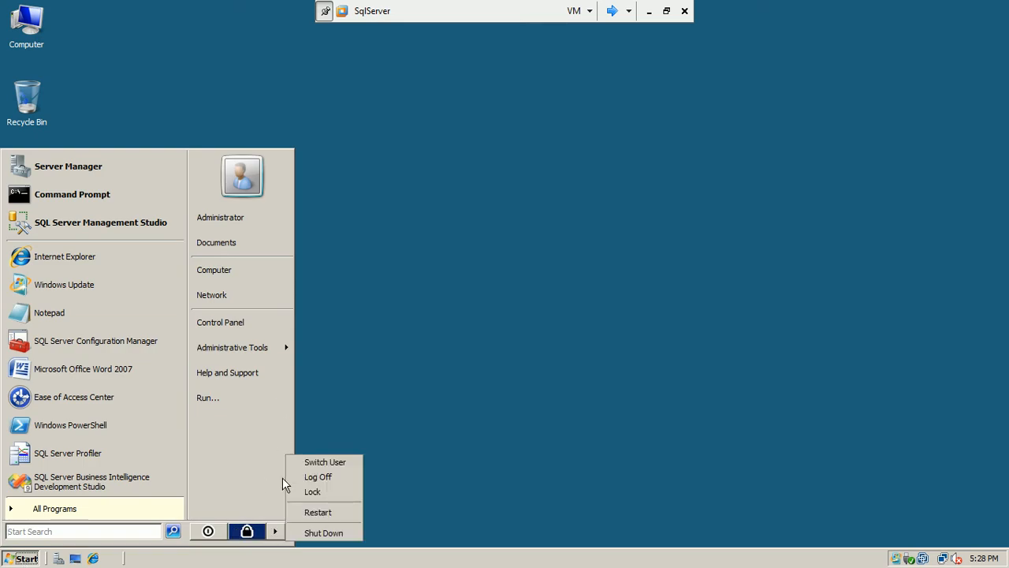
pyautogui.click(320, 477)
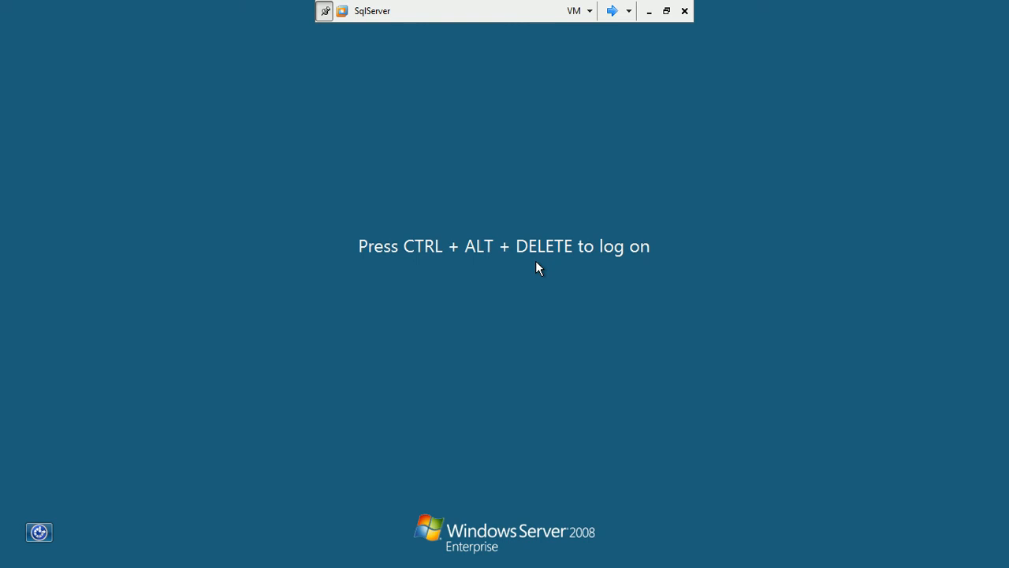
pyautogui.hotkey('ctrl', 'alt', 'End')
pyautogui.click(525, 323)
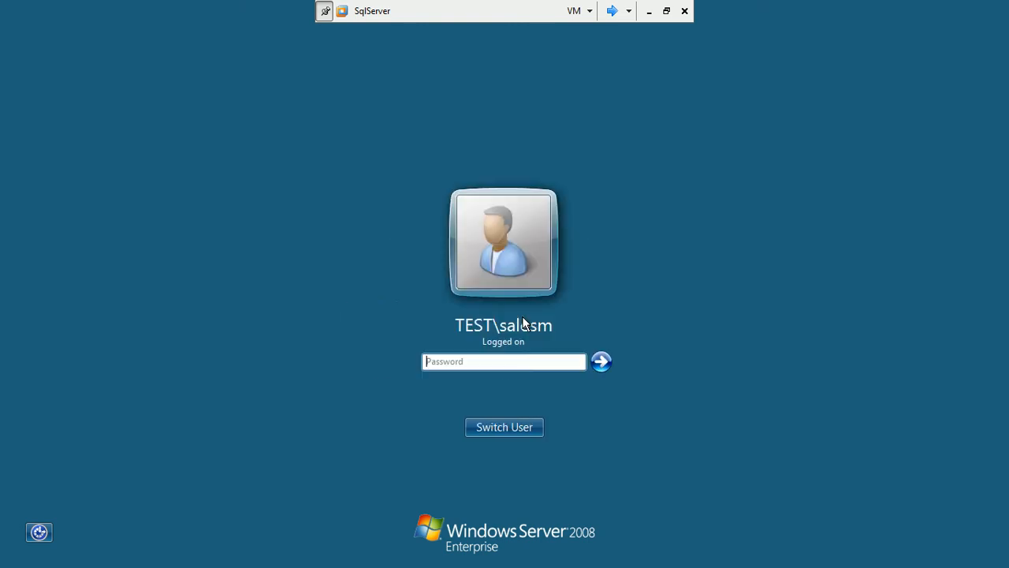
# Log on as the sales user, launch Management Studio, and connect to SQLSERVER
pyautogui.write('P')
pyautogui.press('Return')
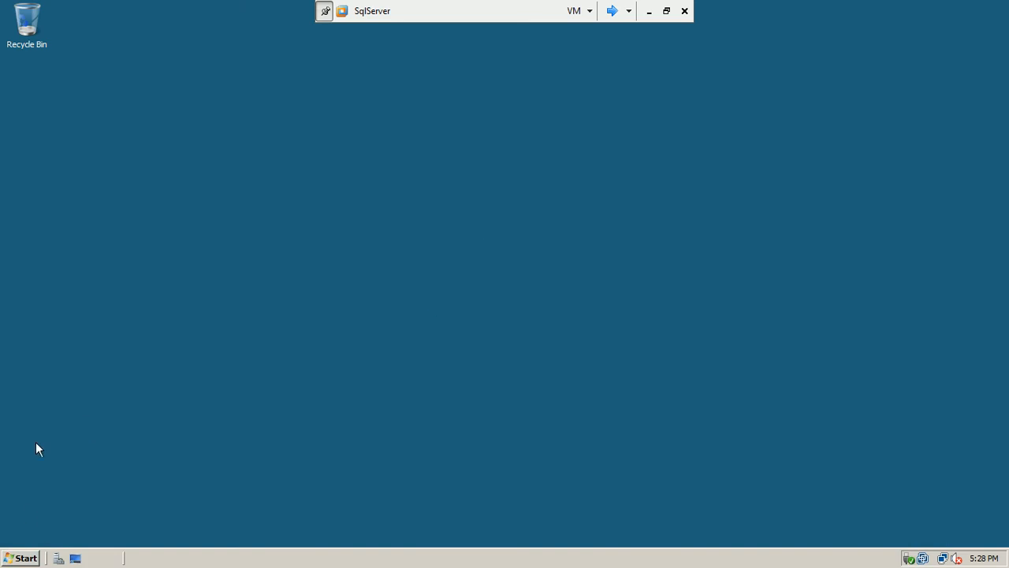
pyautogui.click(21, 557)
pyautogui.click(70, 347)
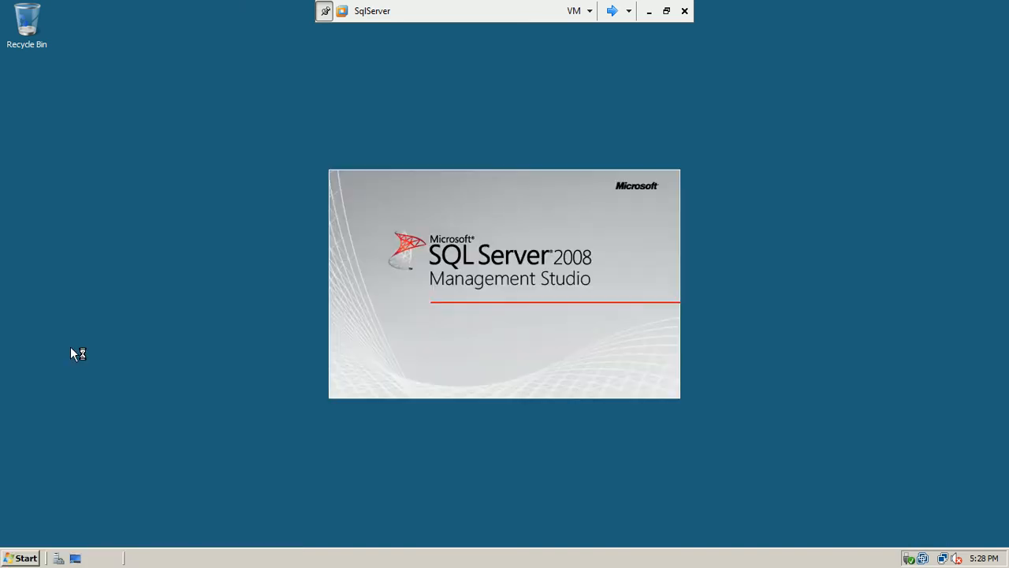
pyautogui.click(432, 304)
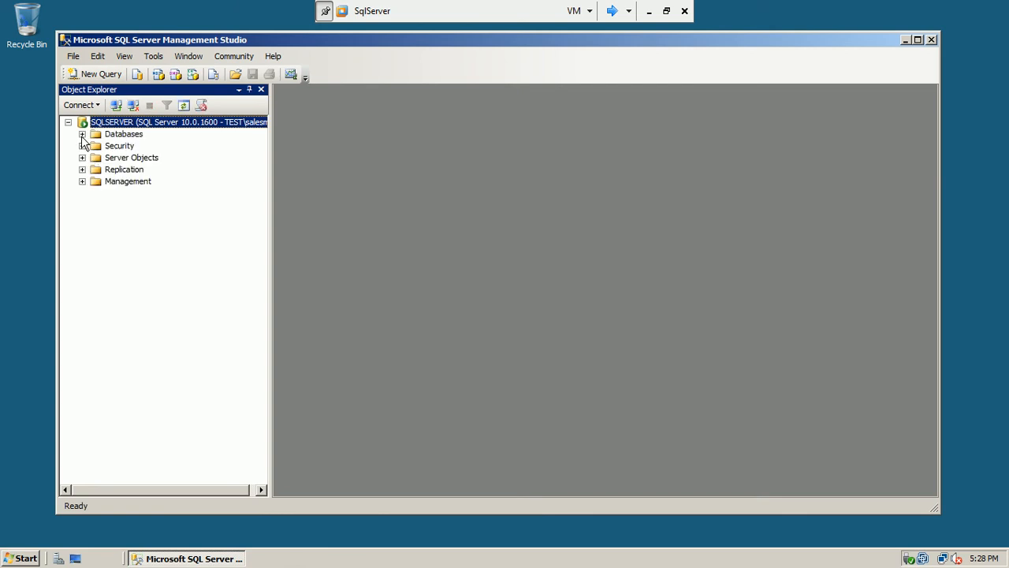
# Expand AdventureWorks > Tables, widen Object Explorer to read the Sales tables, then close SSMS
pyautogui.click(82, 134)
pyautogui.click(97, 170)
pyautogui.click(110, 193)
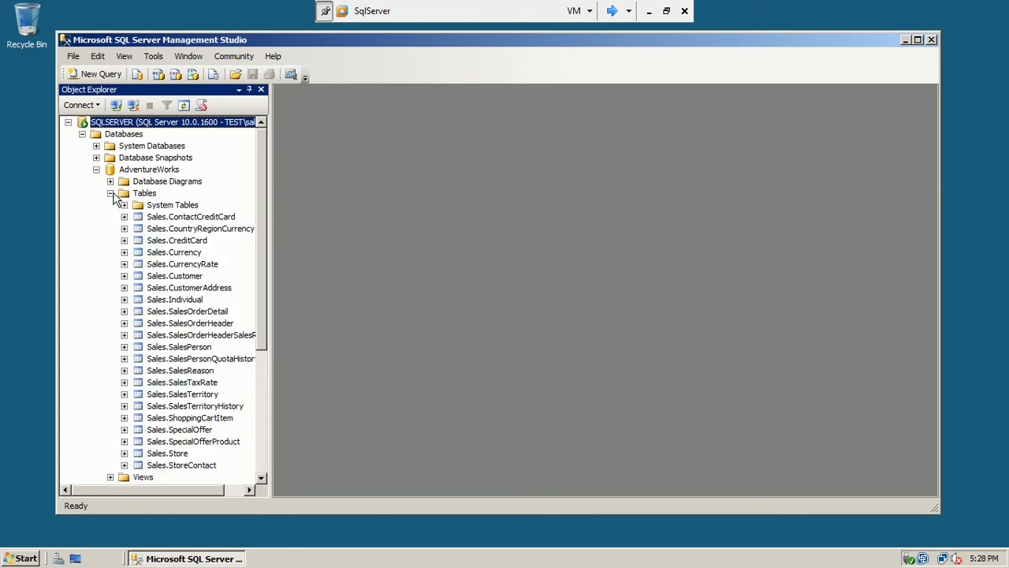
pyautogui.moveTo(269, 176); pyautogui.dragTo(359, 187)
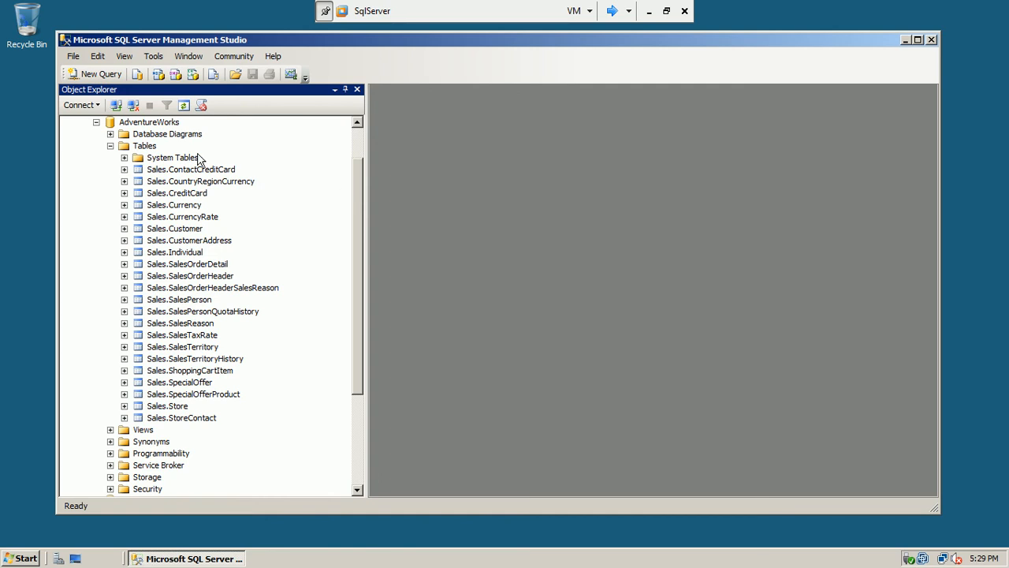
pyautogui.click(110, 146)
pyautogui.click(110, 194)
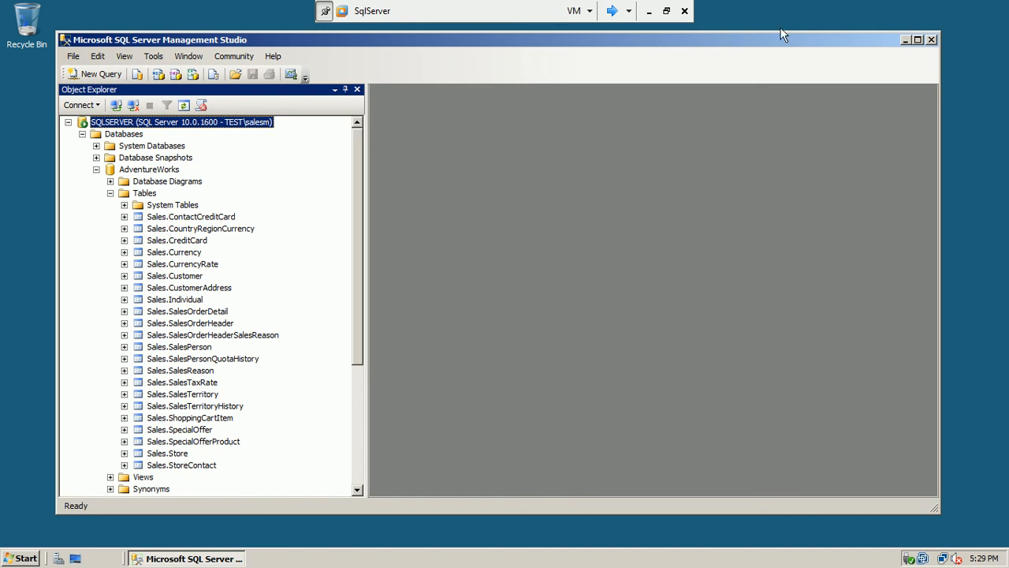
pyautogui.click(932, 40)
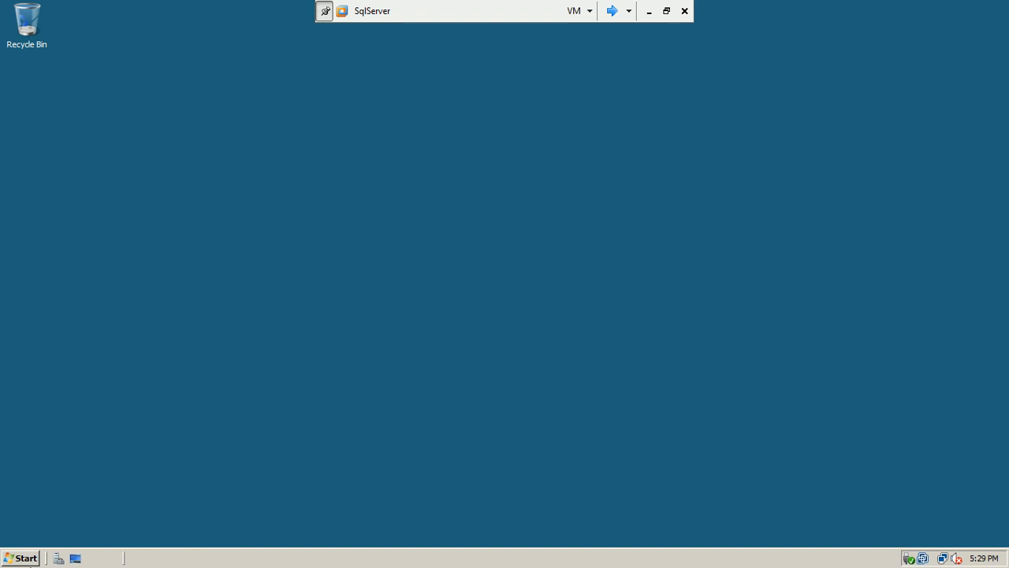
# Log off the sales user and bring up the logon screen
pyautogui.click(20, 558)
pyautogui.click(275, 530)
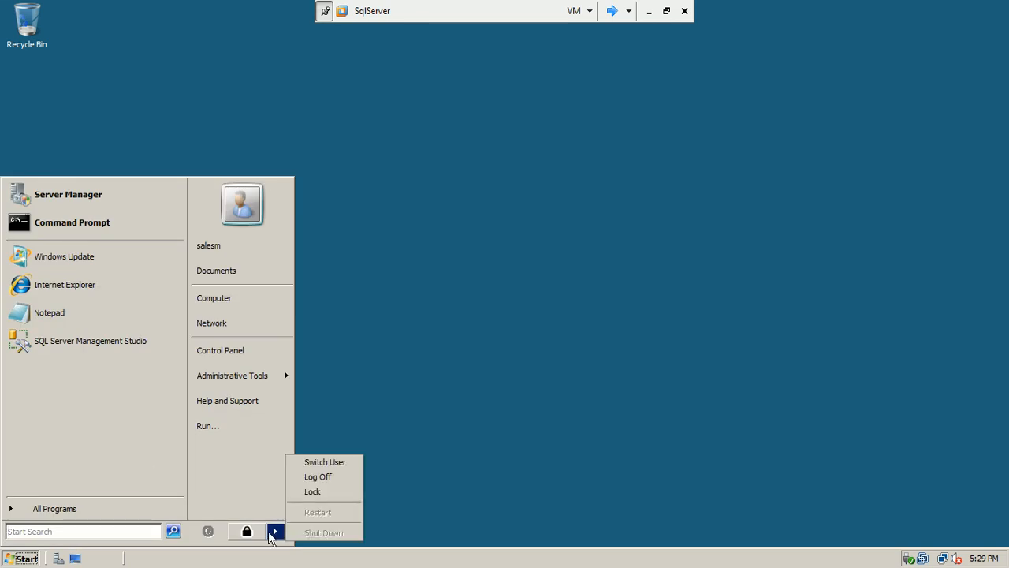
pyautogui.click(331, 477)
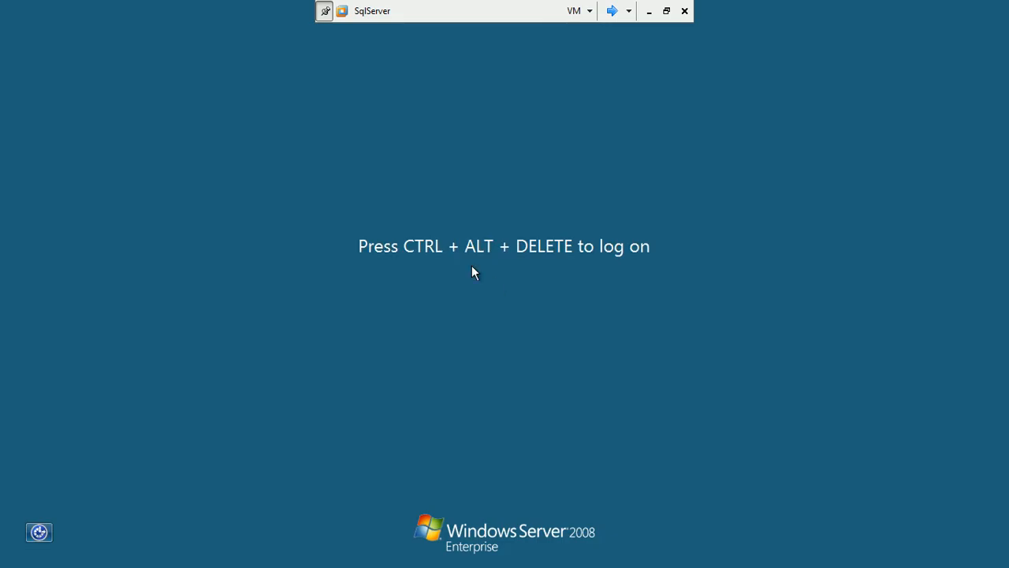
pyautogui.hotkey('ctrl', 'alt', 'Delete')
# Log on as Other User with the test.local administrator account and its password
pyautogui.click(385, 327)
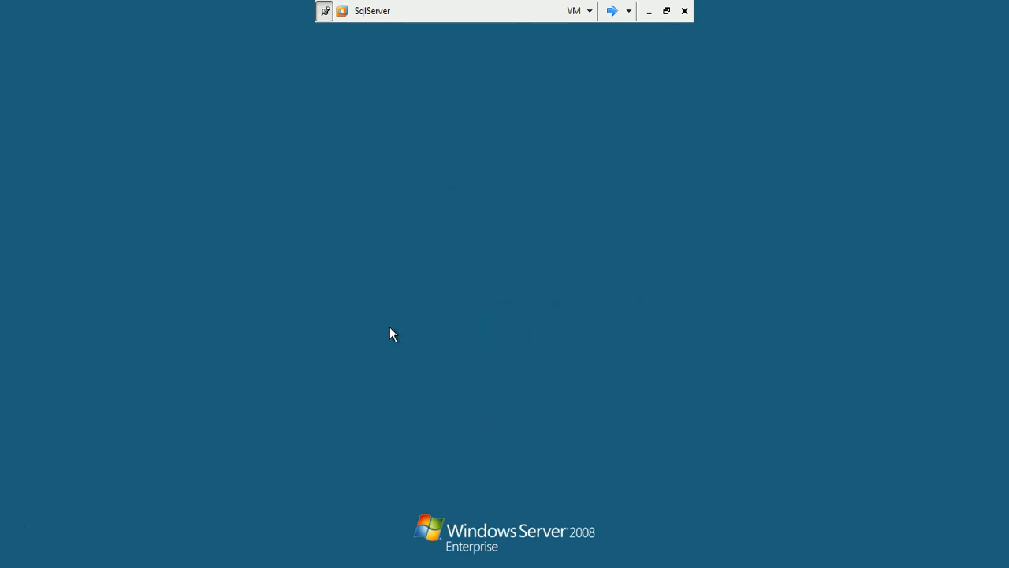
pyautogui.click(507, 426)
pyautogui.click(648, 331)
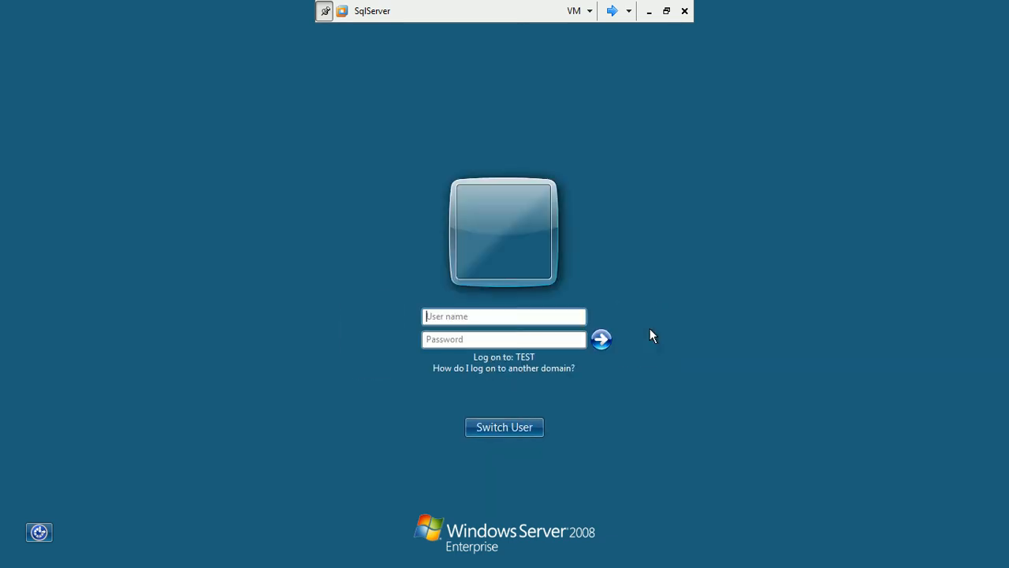
pyautogui.write('administrator@')
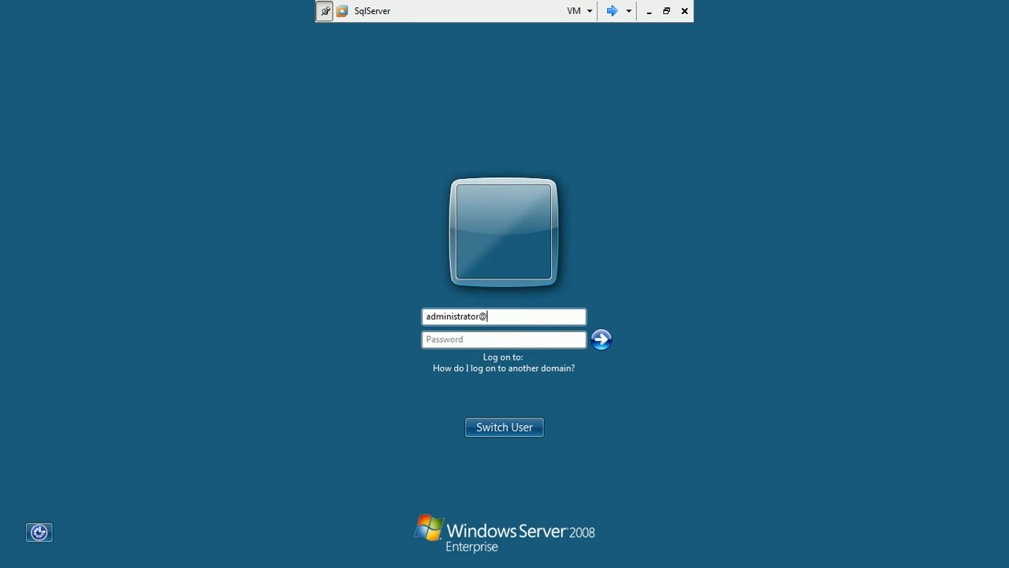
pyautogui.write('test.local')
pyautogui.press('Tab')
pyautogui.write('*****')
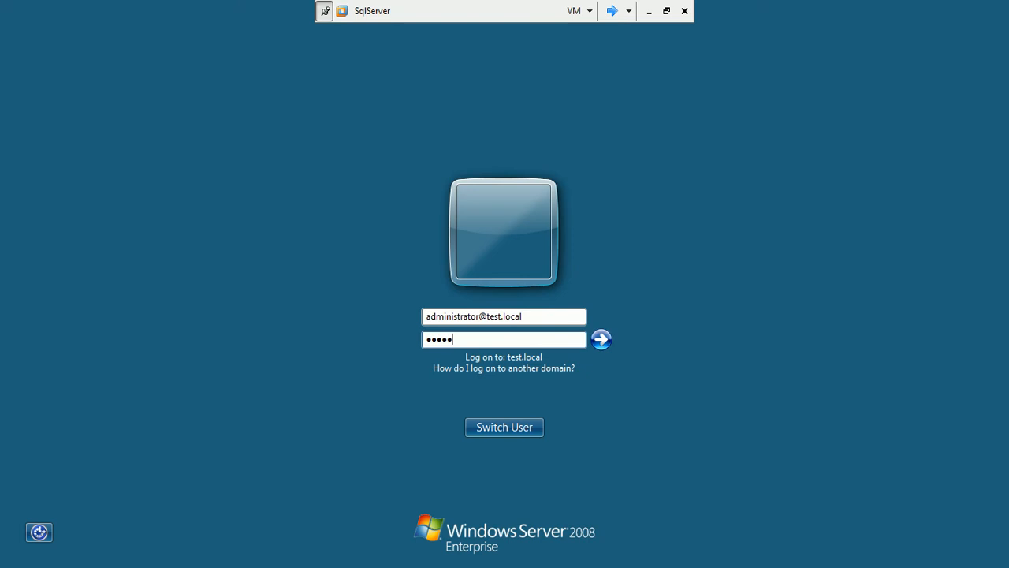
pyautogui.write('**')
pyautogui.press('Return')
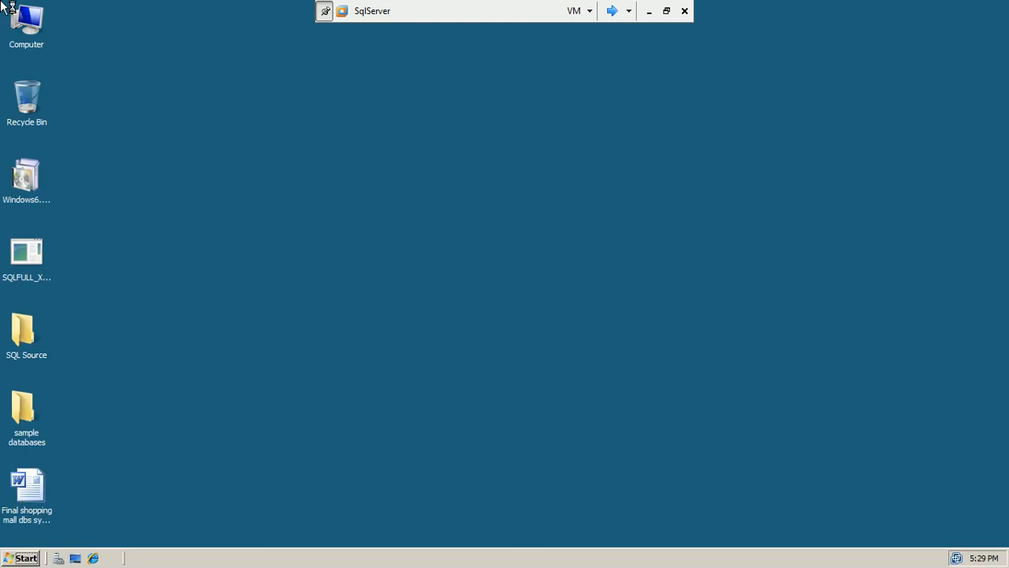
# Launch SSMS, connect to SQLSERVER, and start a New Login under Security > Logins
pyautogui.click(19, 559)
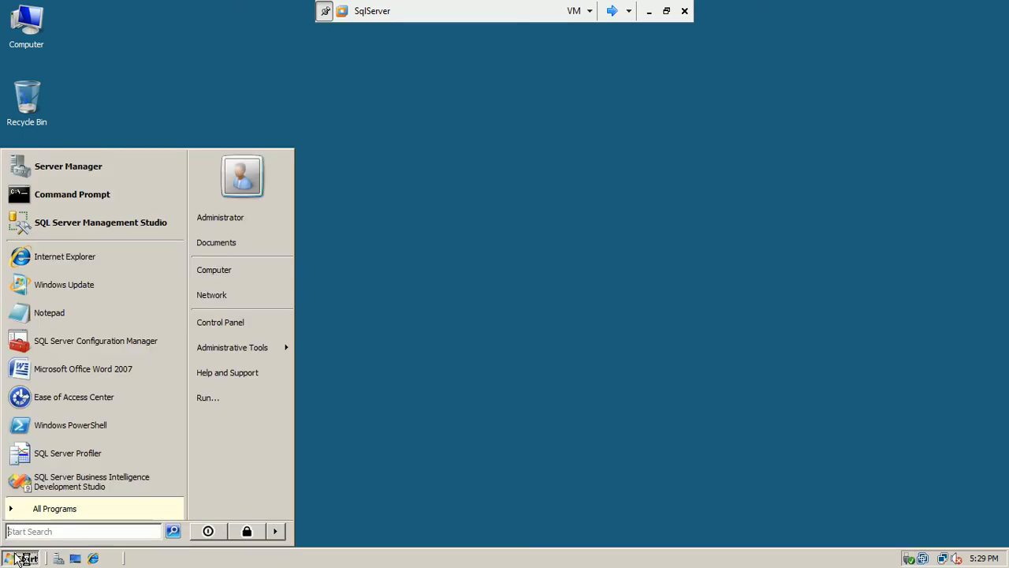
pyautogui.click(122, 223)
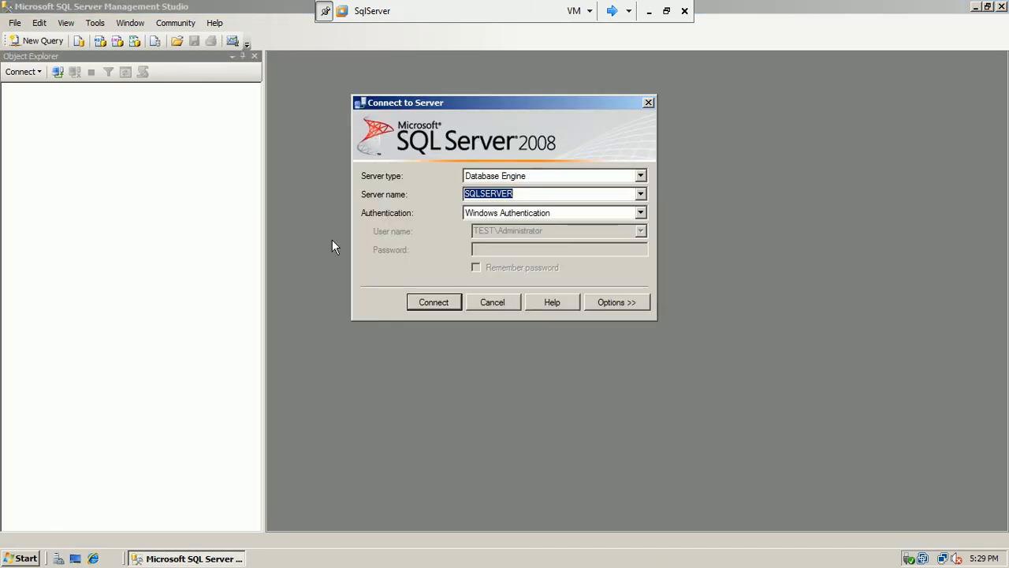
pyautogui.click(455, 298)
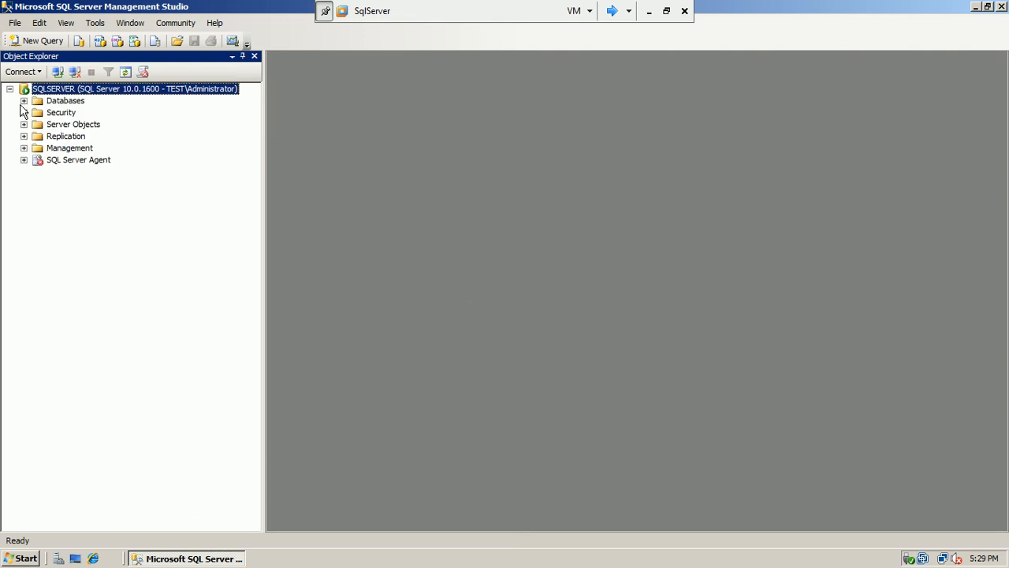
pyautogui.click(24, 112)
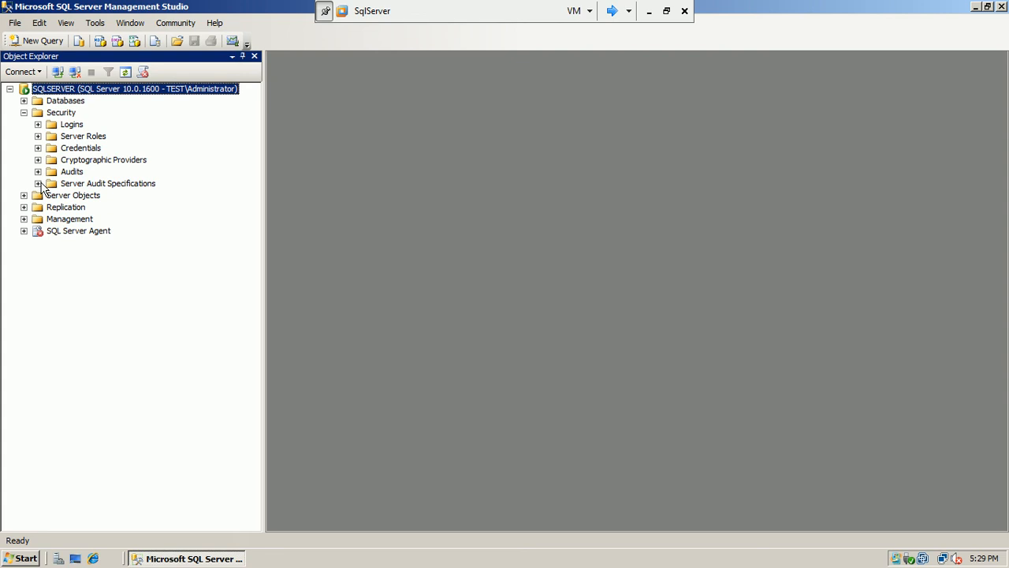
pyautogui.click(38, 125)
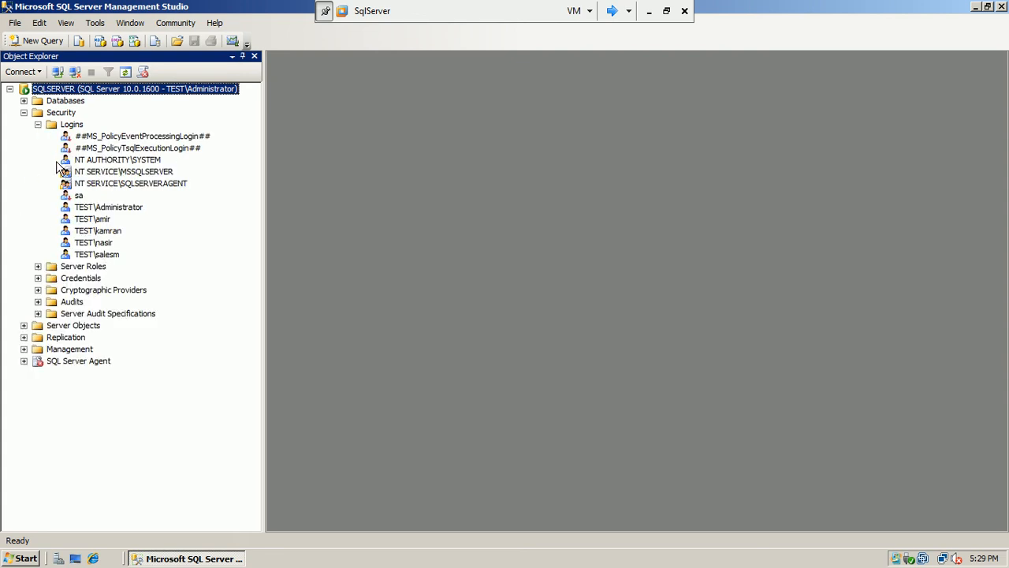
pyautogui.click(72, 125)
pyautogui.rightClick(74, 131)
pyautogui.click(110, 136)
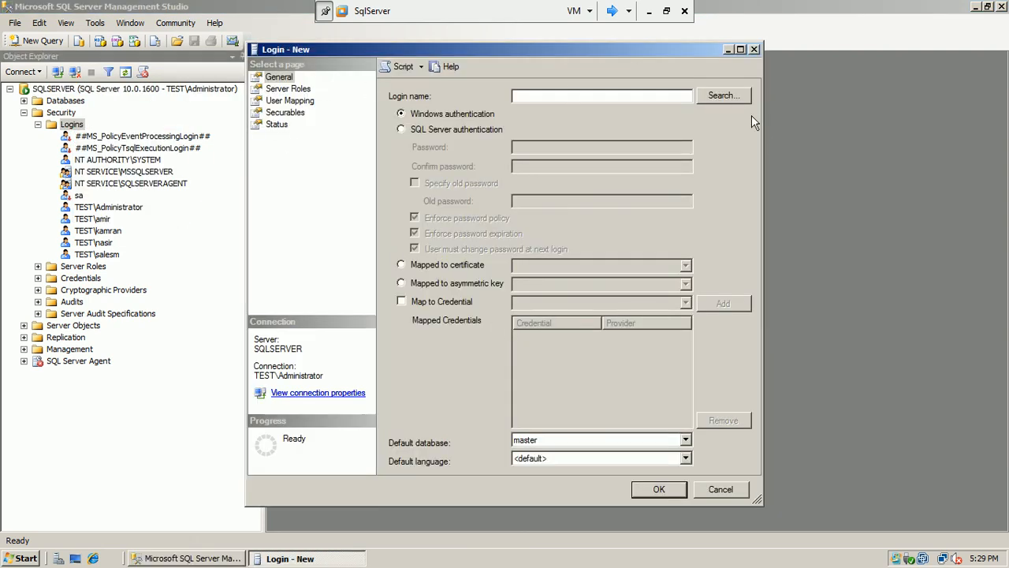
# Search the Entire Directory and pick the HR account as the login name
pyautogui.click(737, 100)
pyautogui.click(543, 138)
pyautogui.click(320, 156)
pyautogui.click(509, 267)
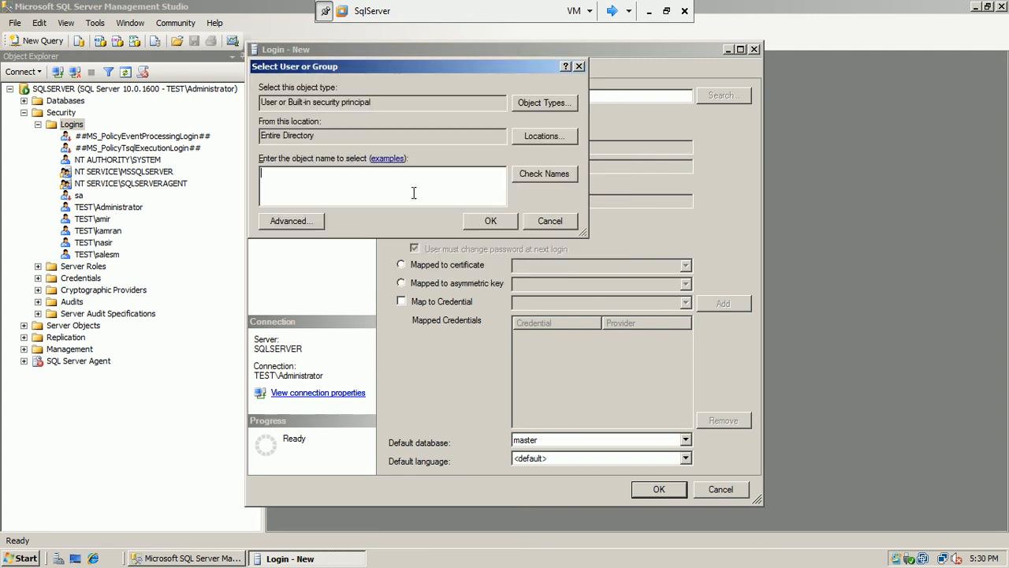
pyautogui.click(312, 226)
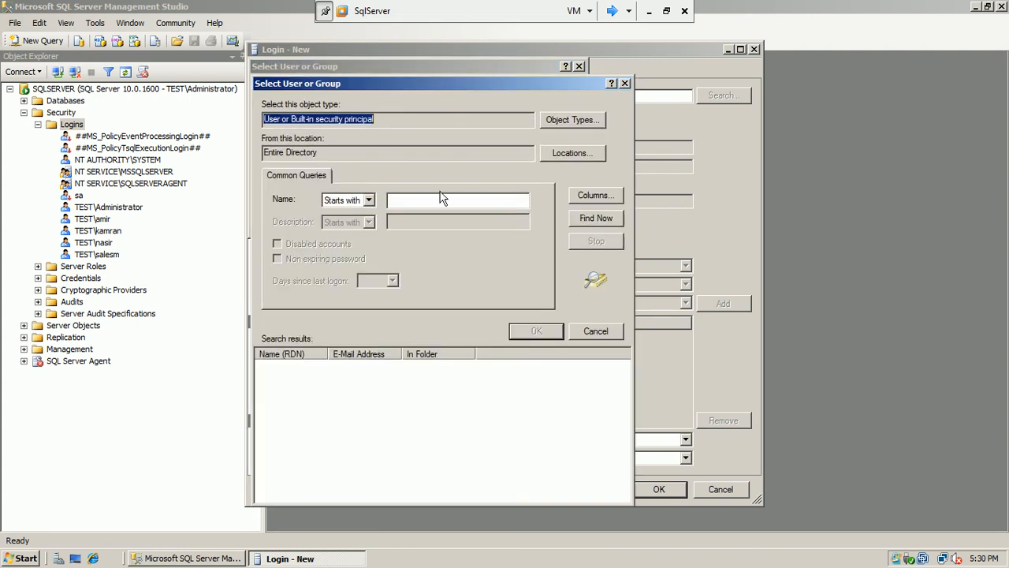
pyautogui.click(583, 219)
pyautogui.moveTo(628, 379); pyautogui.dragTo(628, 396)
pyautogui.moveTo(627, 414); pyautogui.dragTo(621, 409)
pyautogui.click(293, 420)
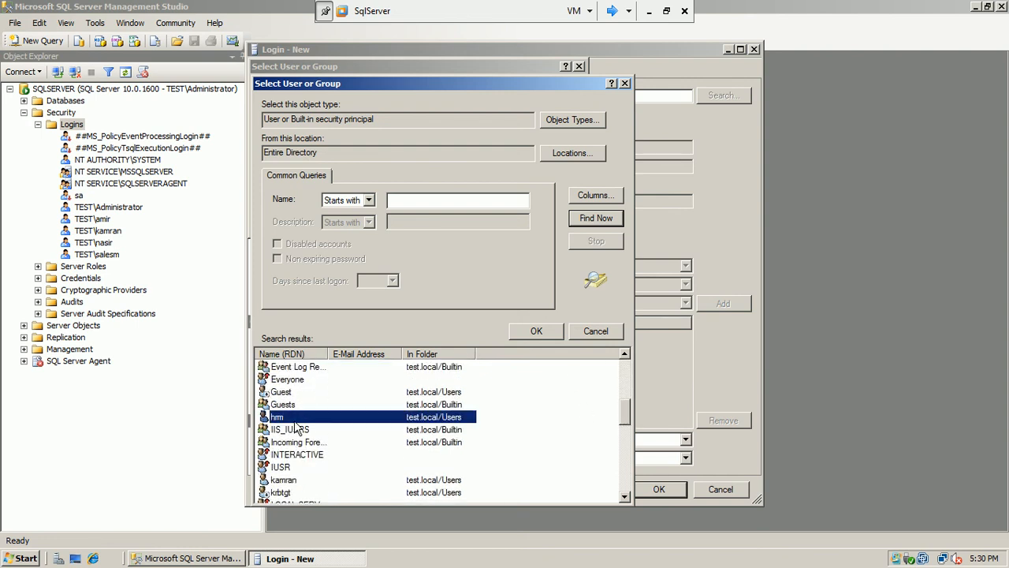
pyautogui.click(525, 329)
pyautogui.click(503, 225)
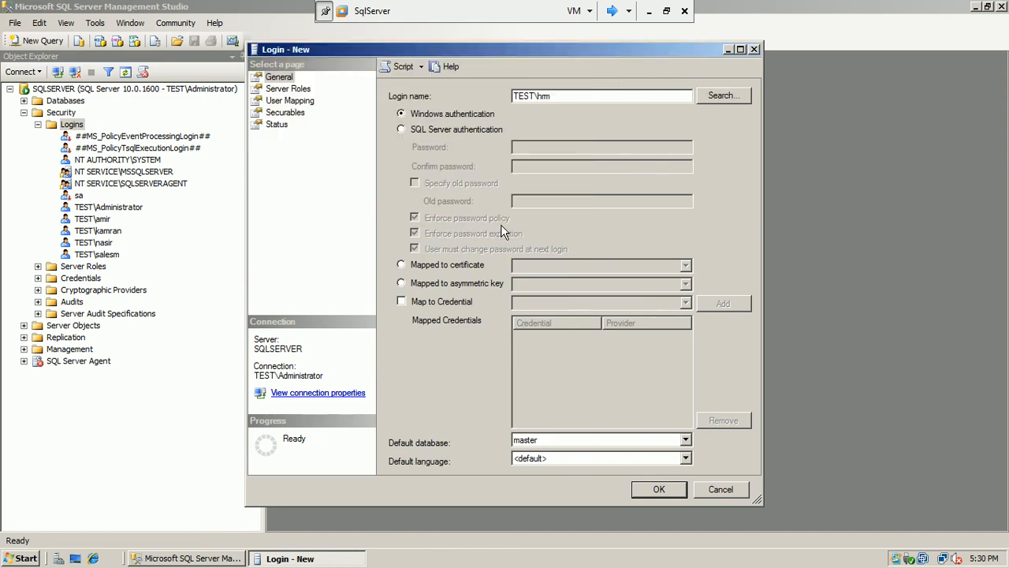
# Set default database AdventureWorks, map it with default schema HumanResources, and create the login
pyautogui.click(555, 441)
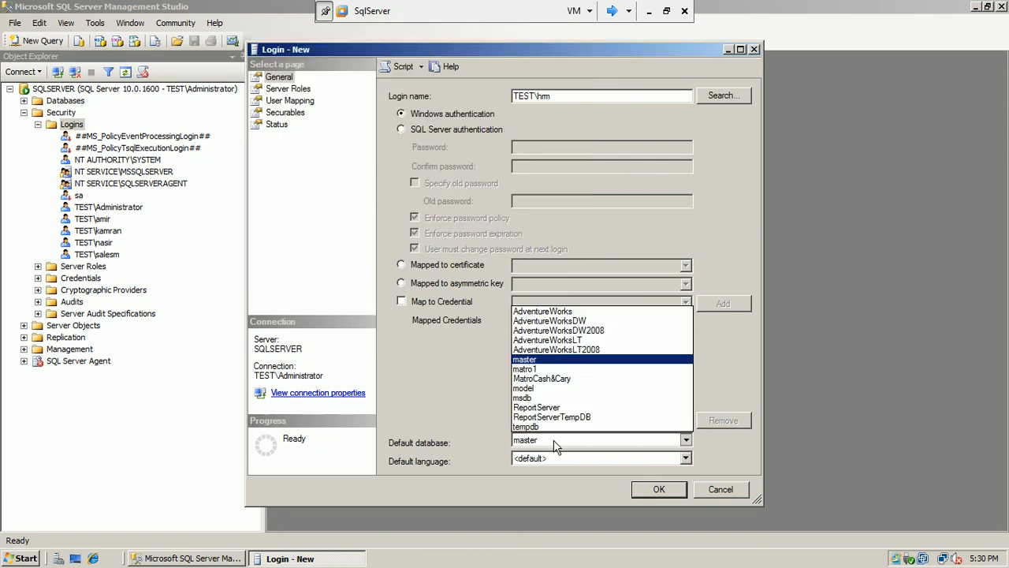
pyautogui.click(584, 310)
pyautogui.click(290, 101)
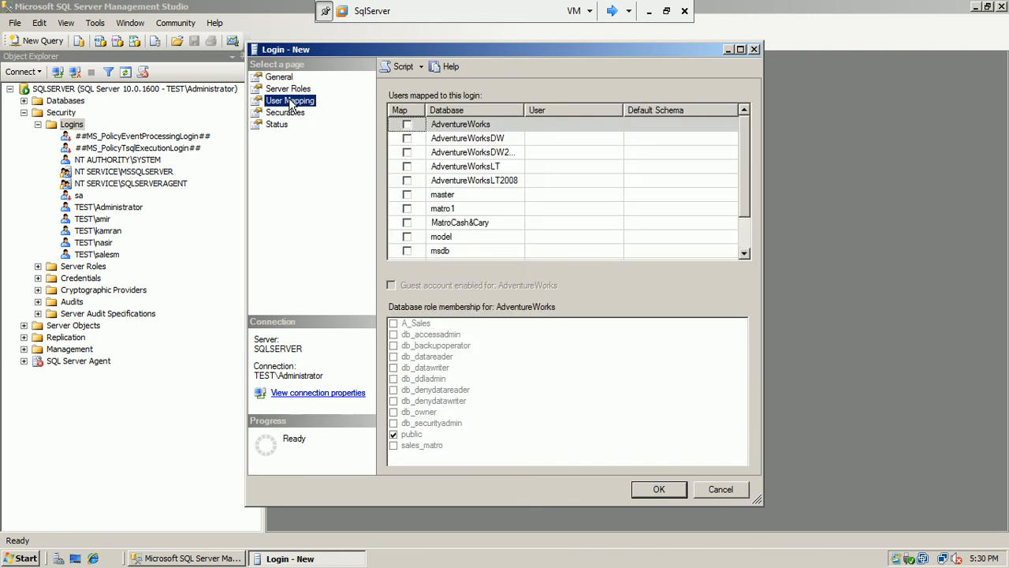
pyautogui.click(407, 125)
pyautogui.click(730, 125)
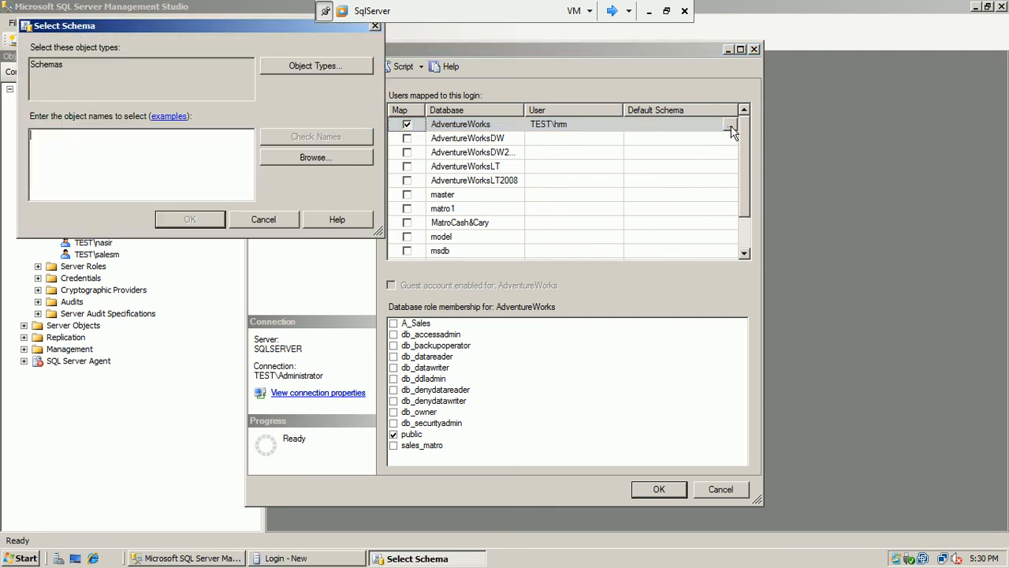
pyautogui.click(291, 161)
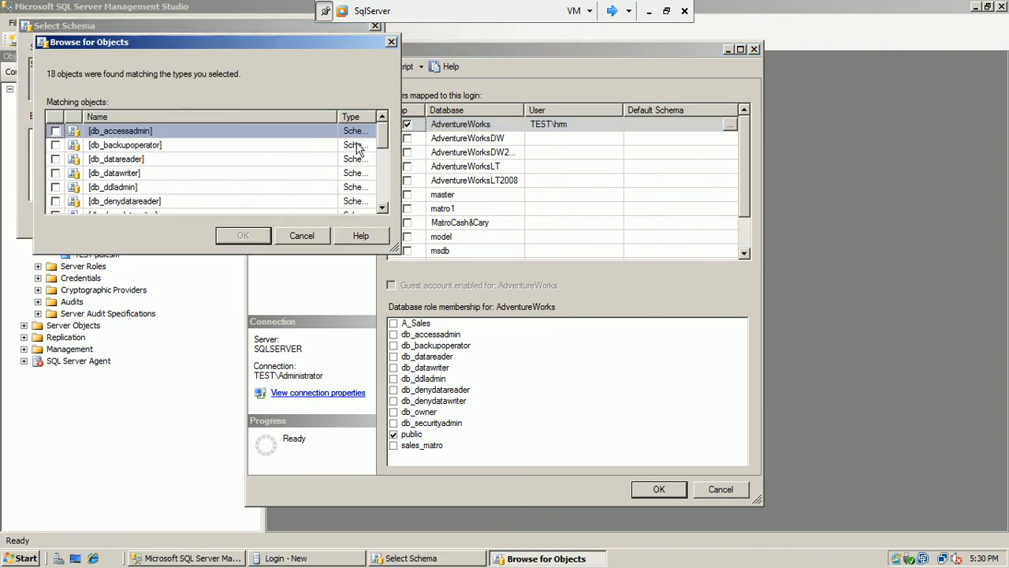
pyautogui.moveTo(381, 146); pyautogui.dragTo(382, 176)
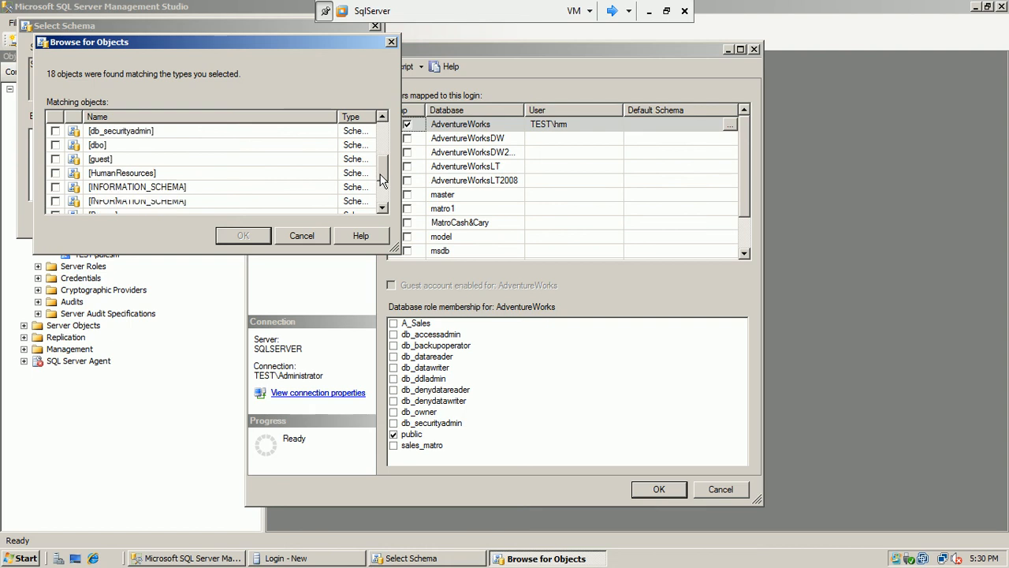
pyautogui.click(56, 173)
pyautogui.click(243, 236)
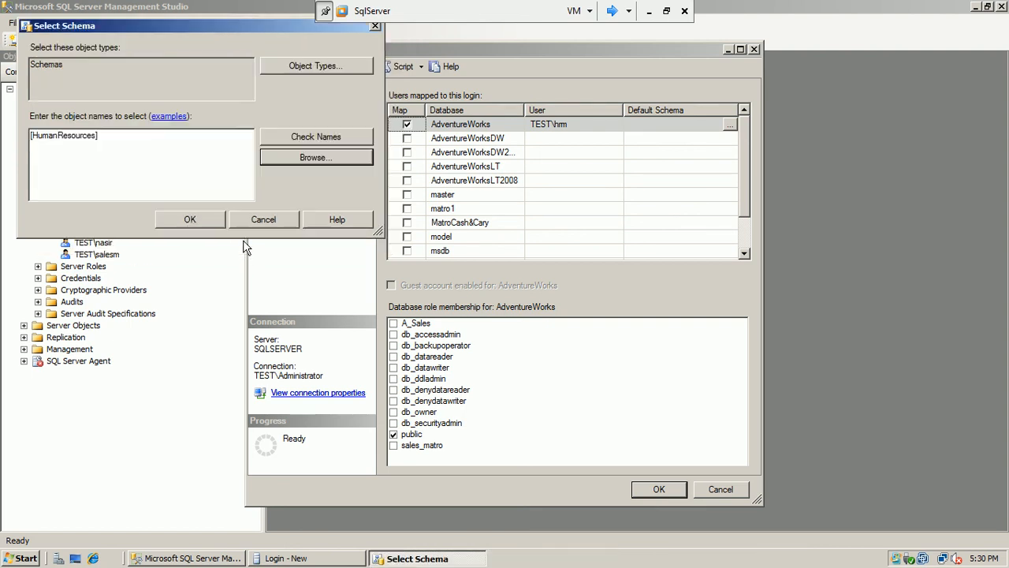
pyautogui.click(190, 219)
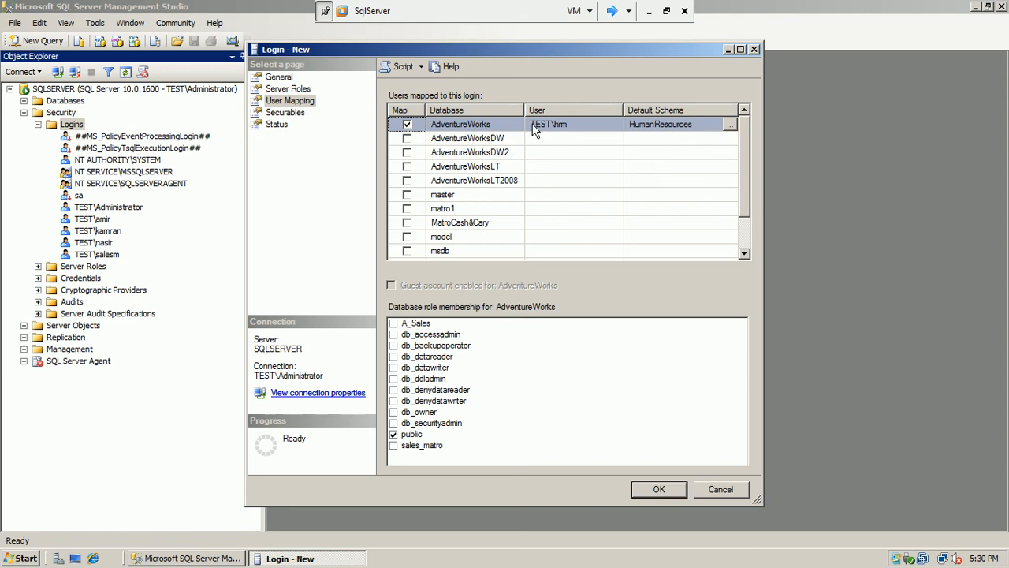
pyautogui.click(659, 490)
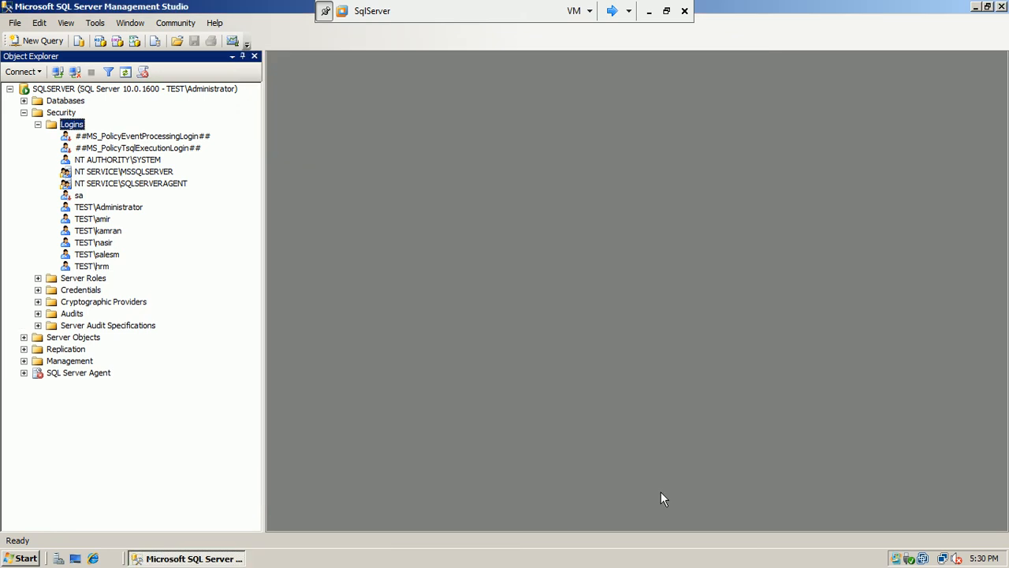
pyautogui.click(37, 125)
# Start a New Database Role under AdventureWorks > Security > Roles > Database Roles
pyautogui.click(24, 101)
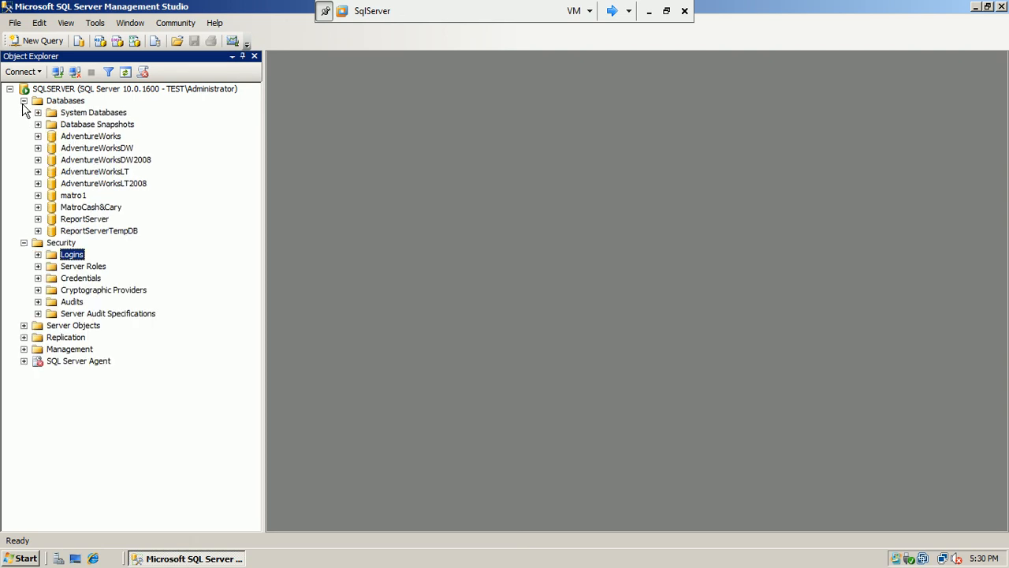
pyautogui.click(38, 137)
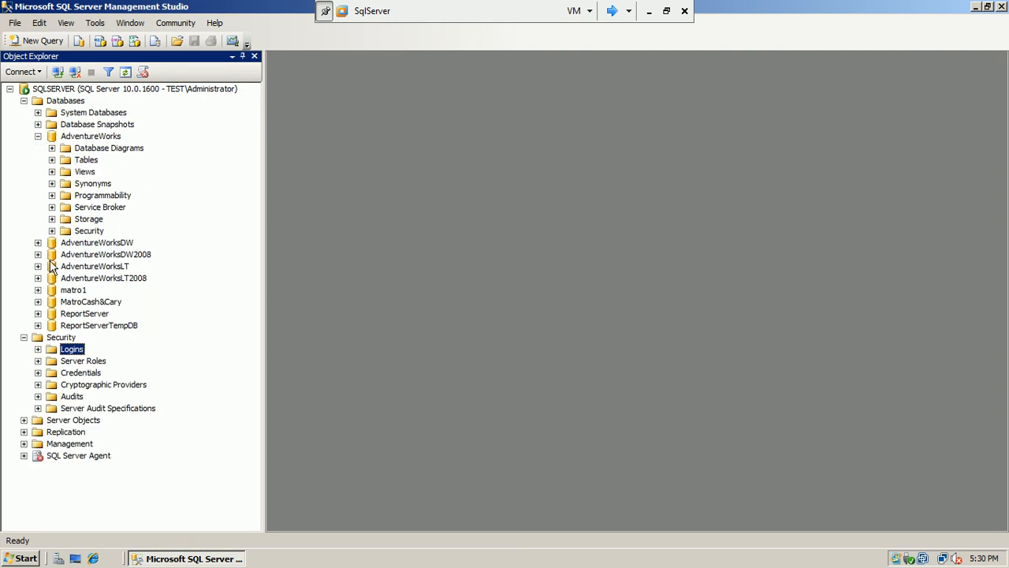
pyautogui.click(52, 230)
pyautogui.rightClick(88, 254)
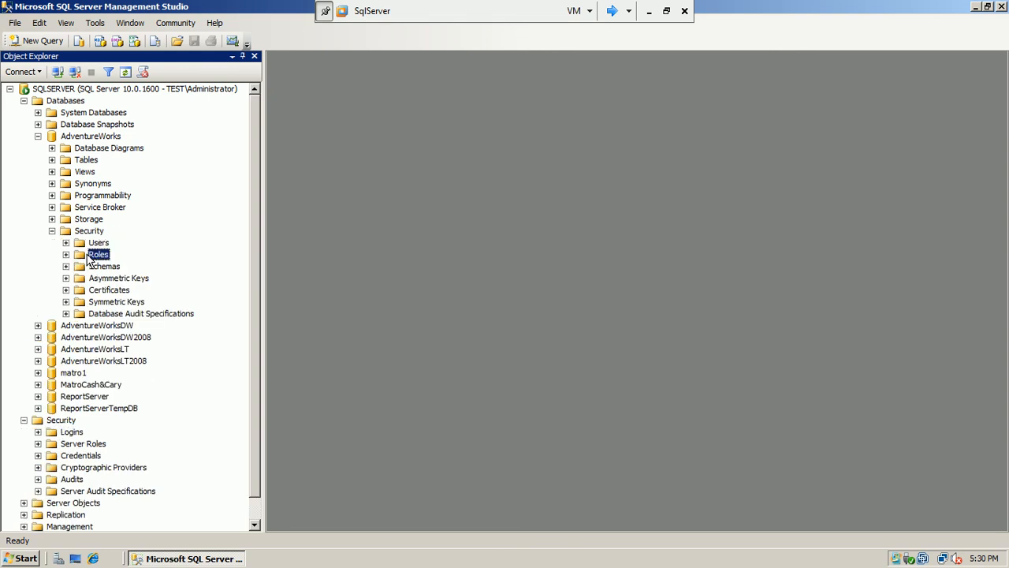
pyautogui.moveTo(141, 264)
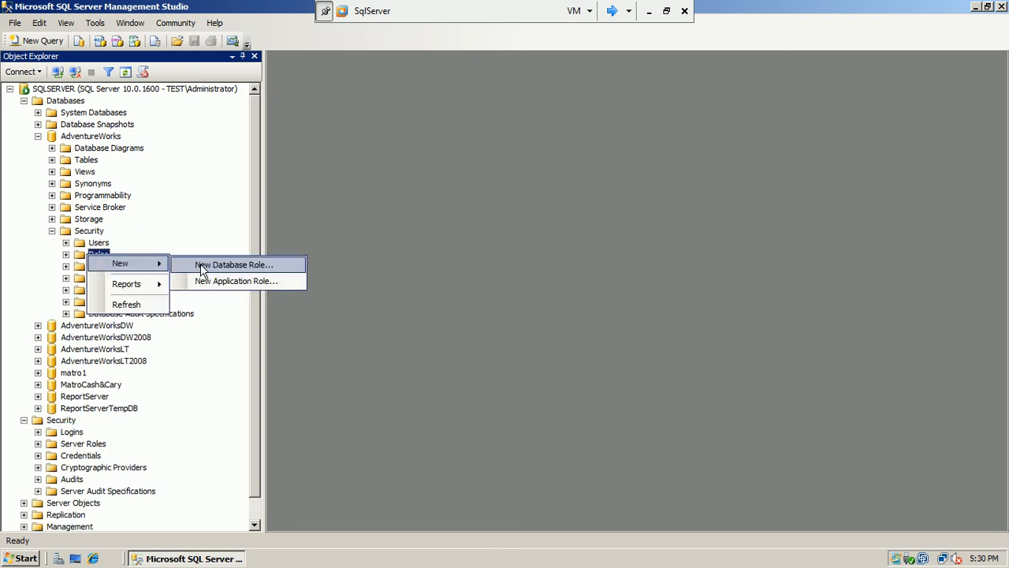
pyautogui.click(66, 254)
pyautogui.rightClick(111, 268)
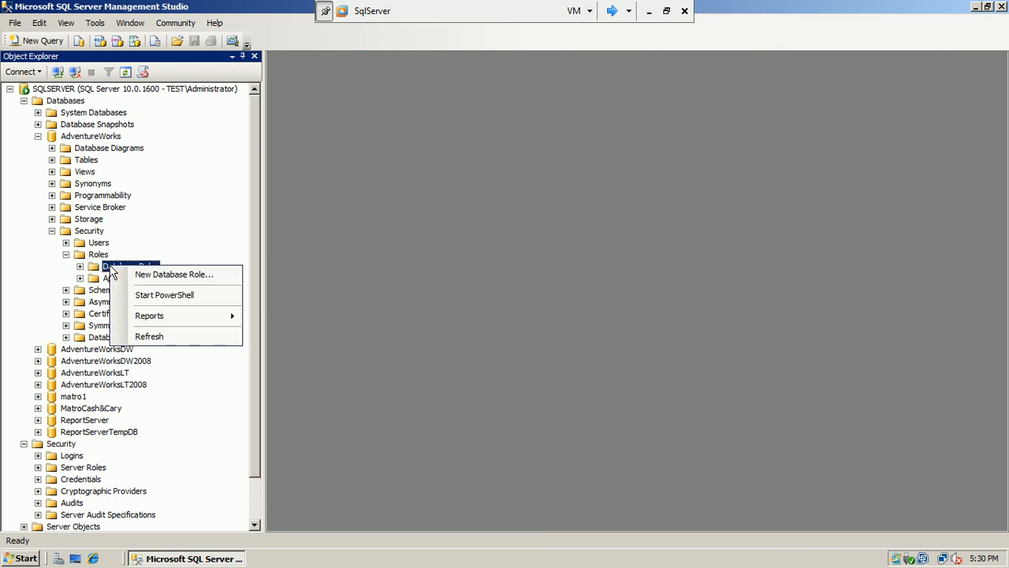
pyautogui.click(128, 273)
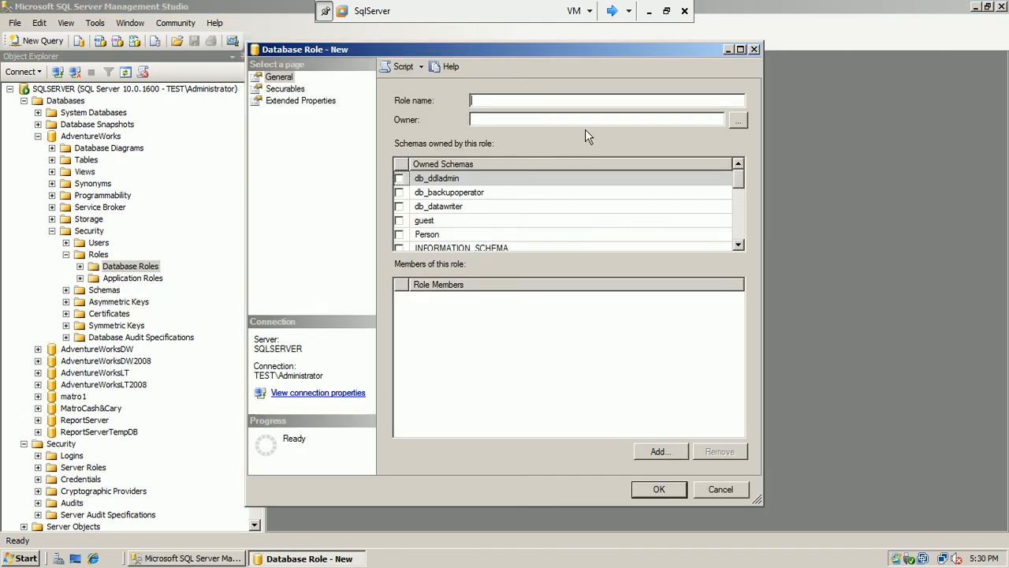
# Name the role hrm, owned by the hrm user, and have it own the HumanResources schema
pyautogui.write('hrm')
pyautogui.click(738, 120)
pyautogui.click(311, 191)
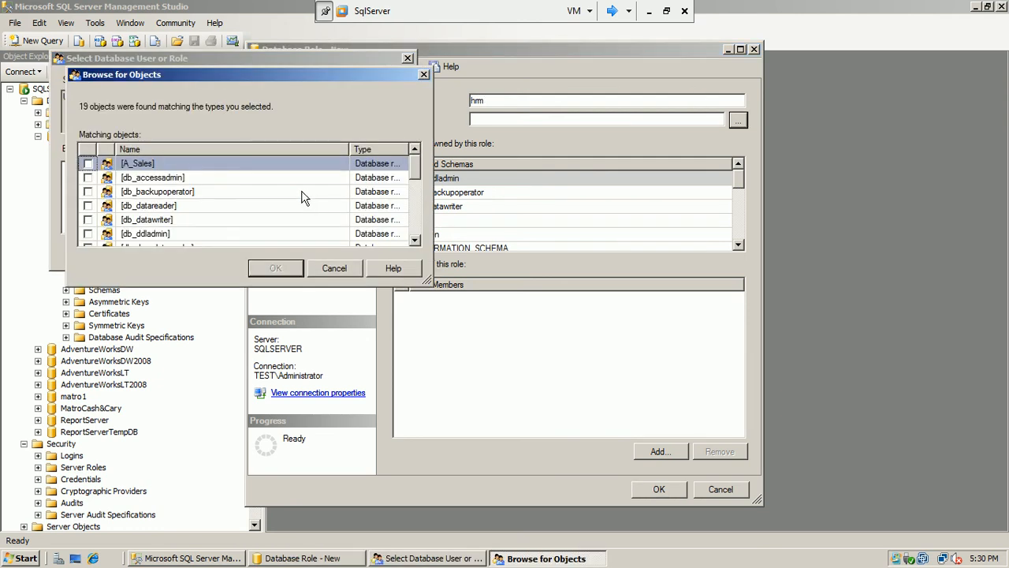
pyautogui.moveTo(418, 171); pyautogui.dragTo(417, 238)
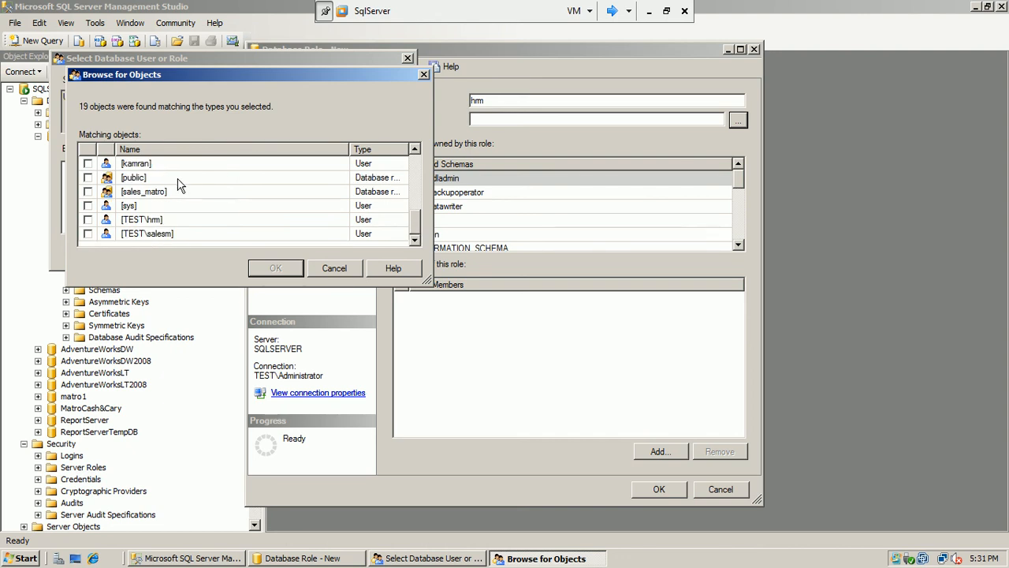
pyautogui.click(88, 219)
pyautogui.click(284, 270)
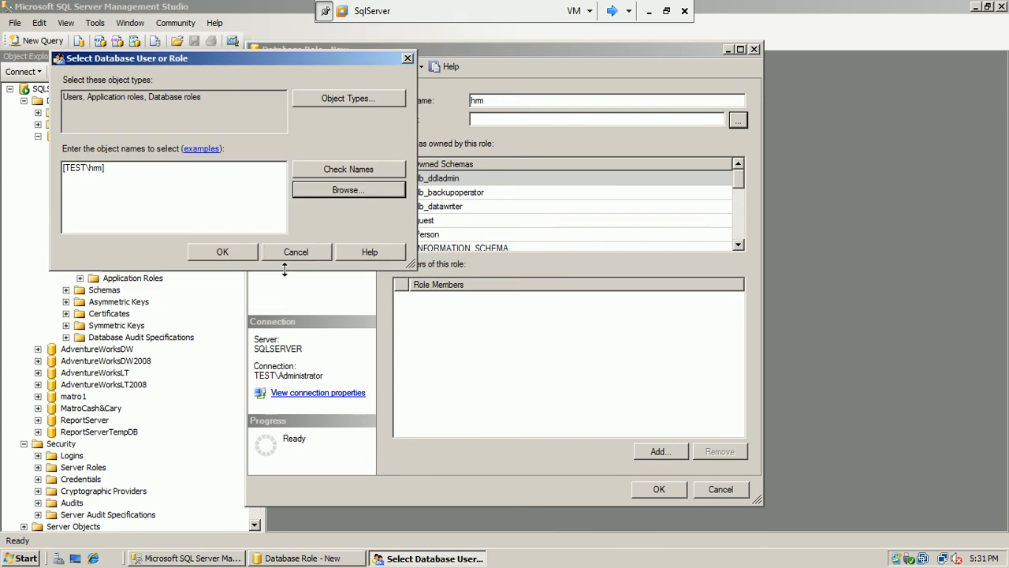
pyautogui.click(245, 251)
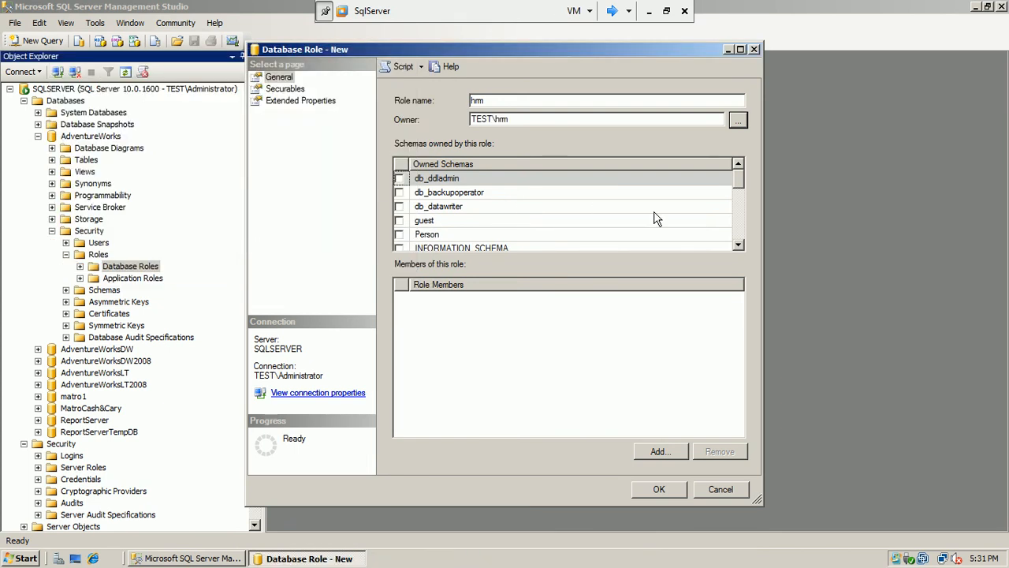
pyautogui.moveTo(739, 183); pyautogui.dragTo(738, 229)
pyautogui.click(399, 220)
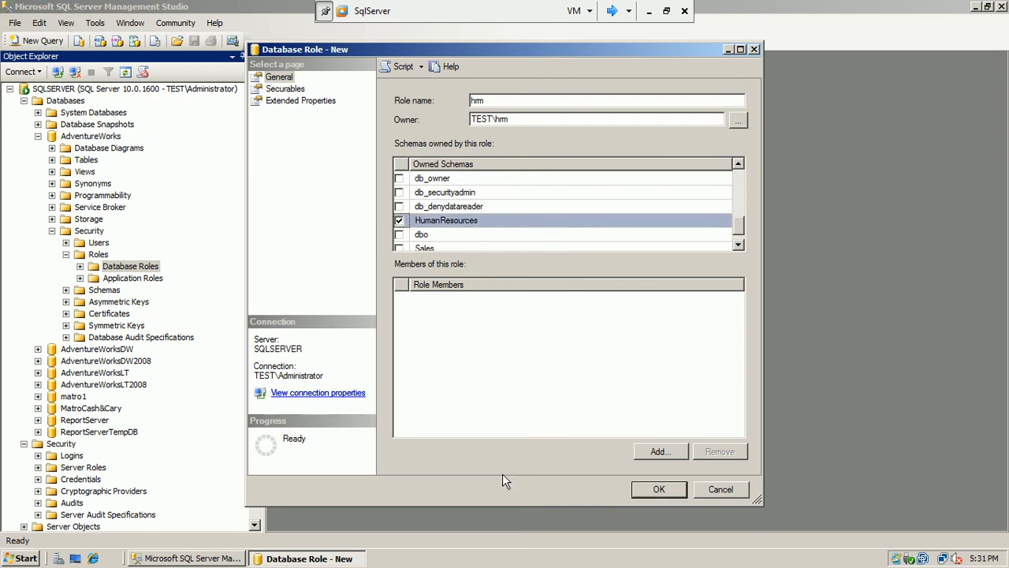
# Add the hrm user as a role member and create the role
pyautogui.click(658, 457)
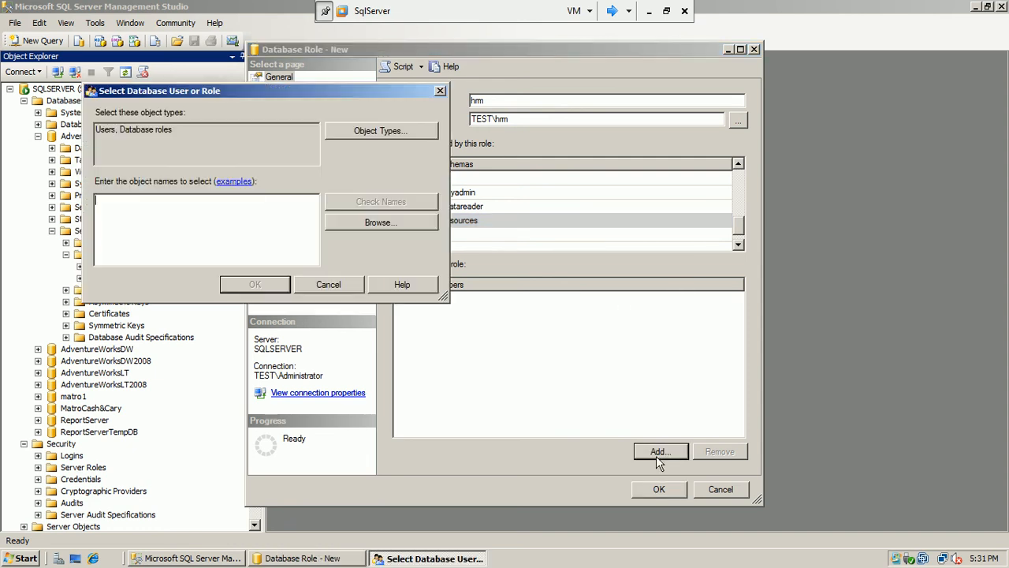
pyautogui.click(358, 226)
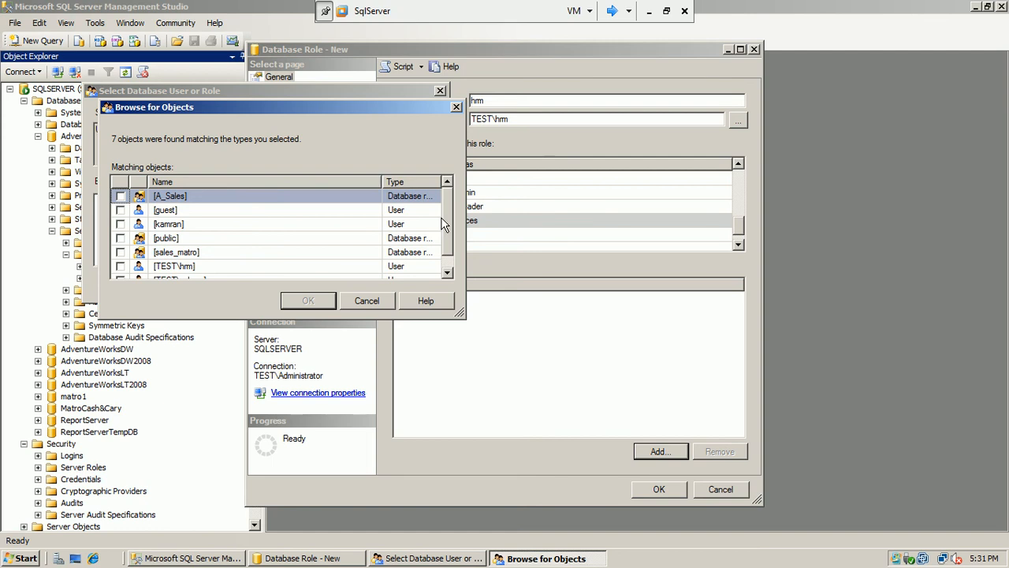
pyautogui.scroll(-1, 446, 226)
pyautogui.click(120, 252)
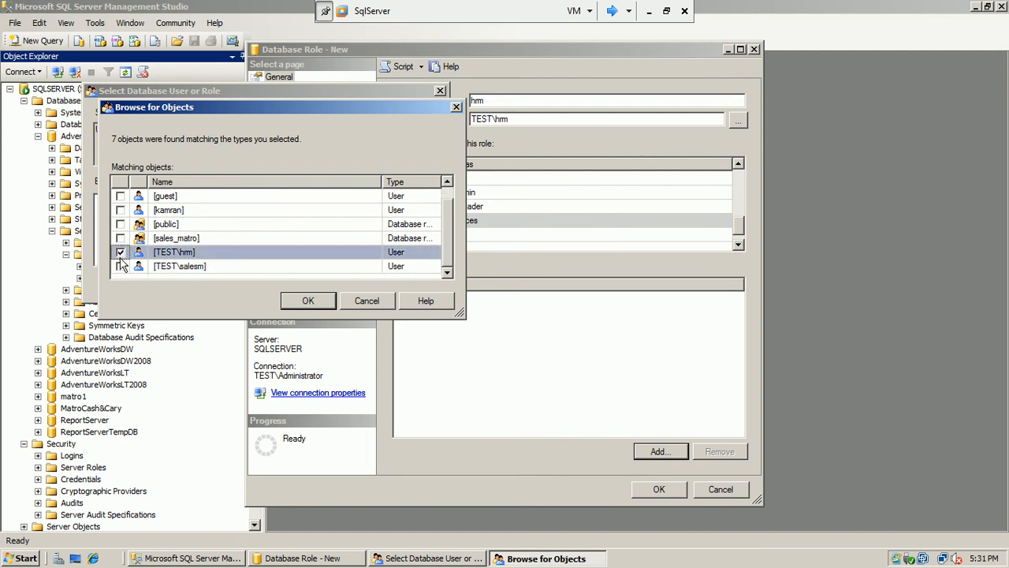
pyautogui.click(312, 300)
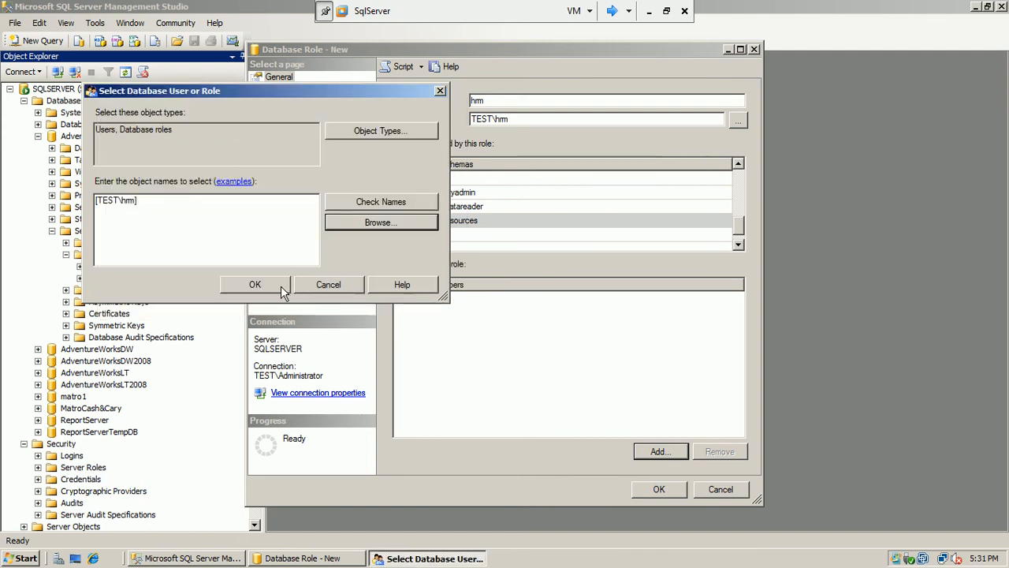
pyautogui.click(282, 286)
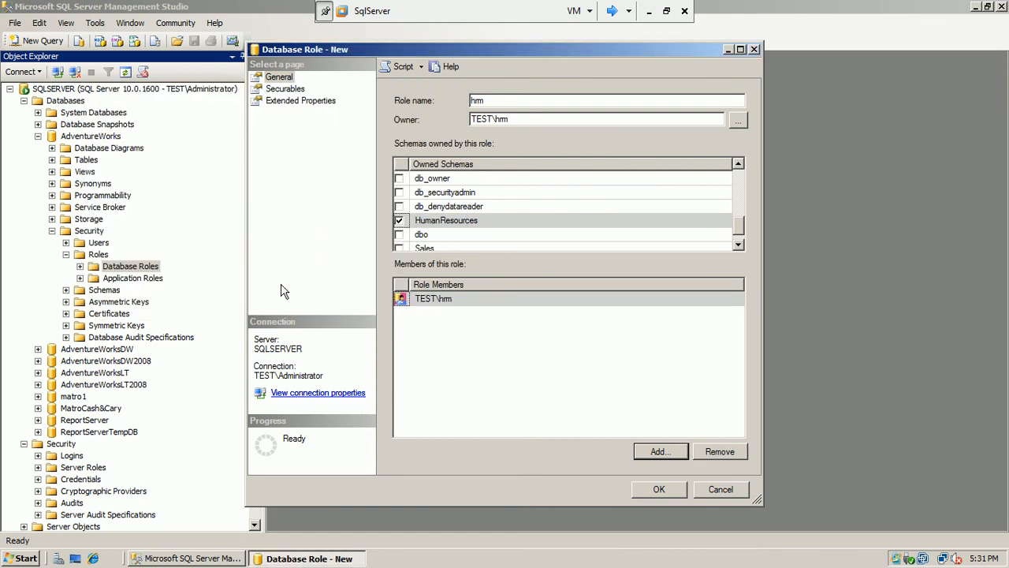
pyautogui.click(656, 490)
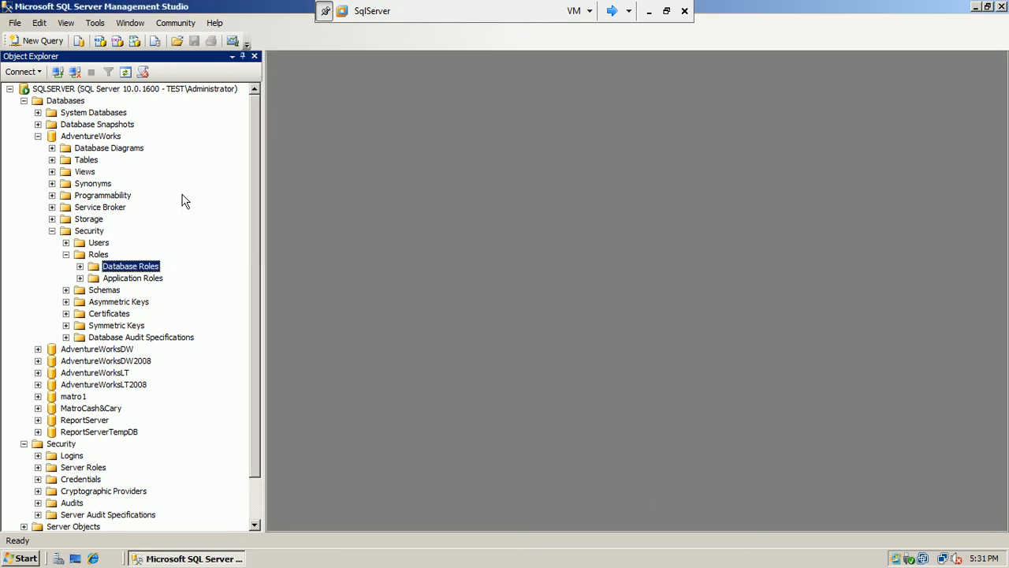
# Reopen AdventureWorks Security and check the hrm user in the Users list
pyautogui.click(52, 230)
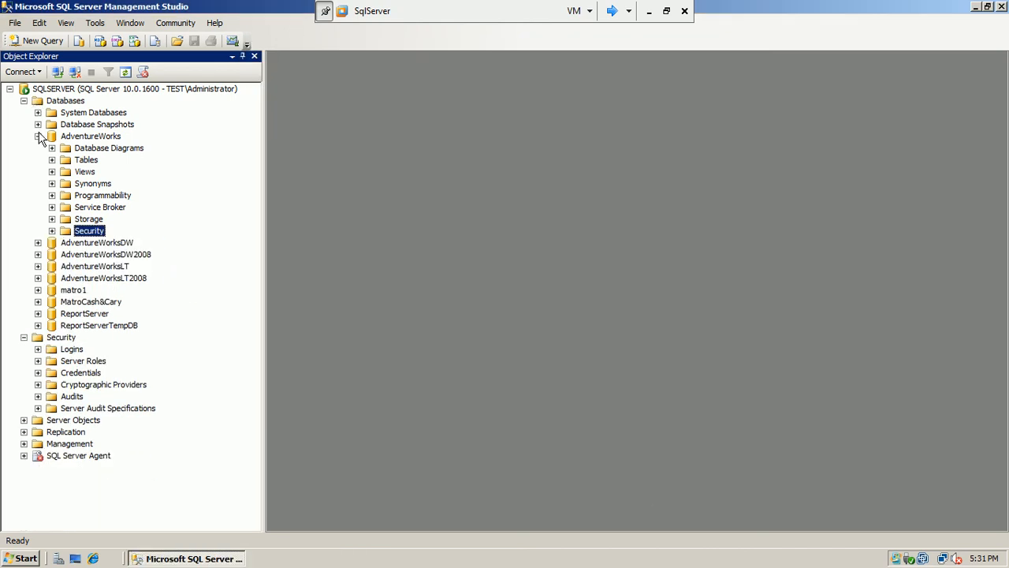
pyautogui.click(52, 230)
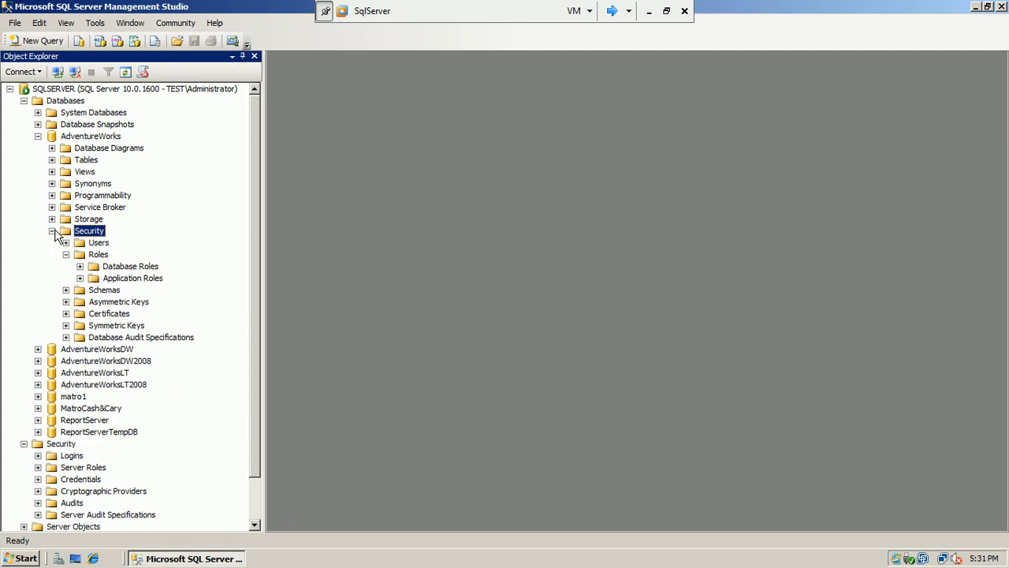
pyautogui.click(65, 242)
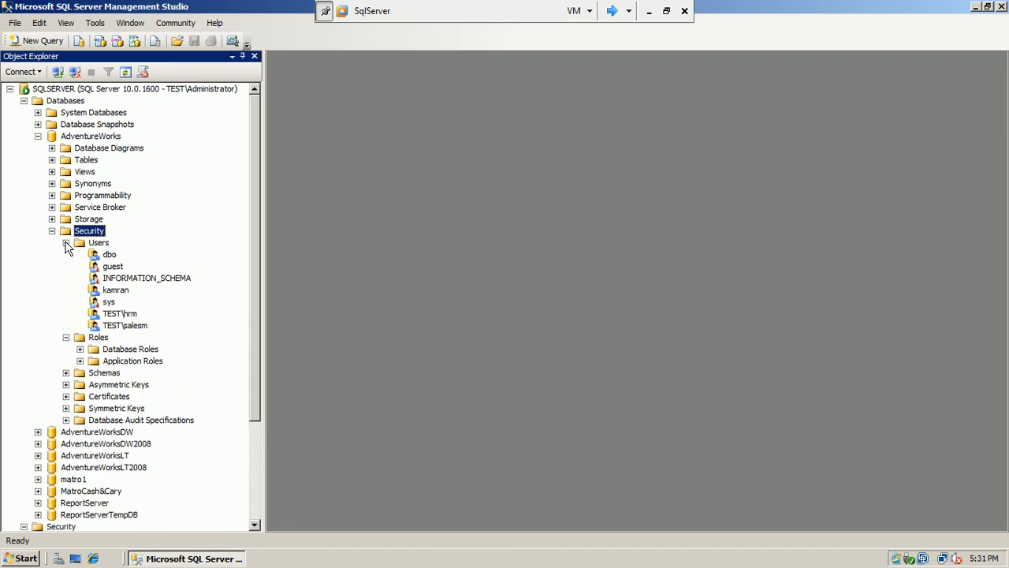
pyautogui.click(122, 313)
# Close Management Studio, switch user, and log on as hrm with its password
pyautogui.click(1001, 7)
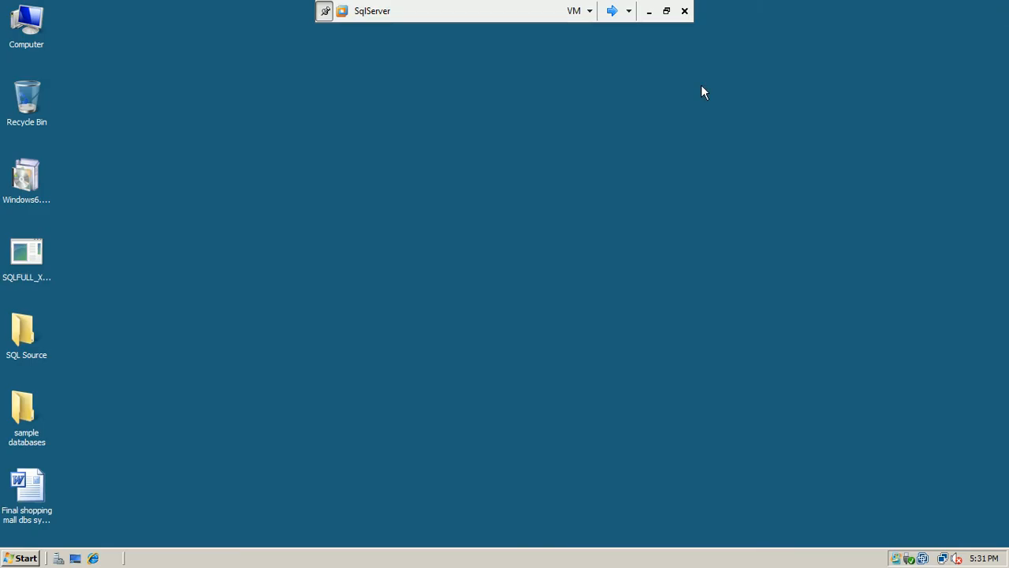
pyautogui.click(19, 557)
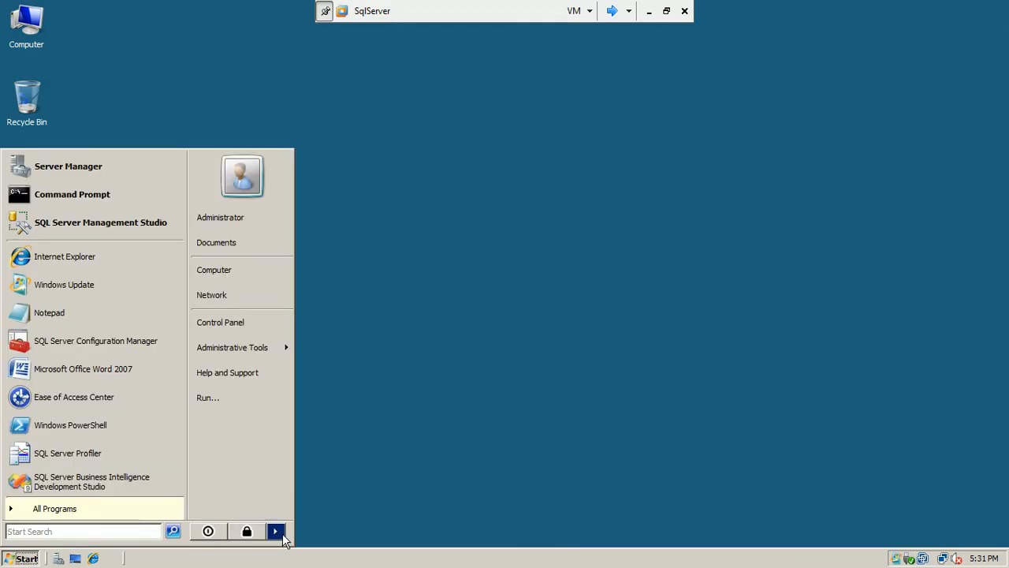
pyautogui.moveTo(278, 533)
pyautogui.click(351, 462)
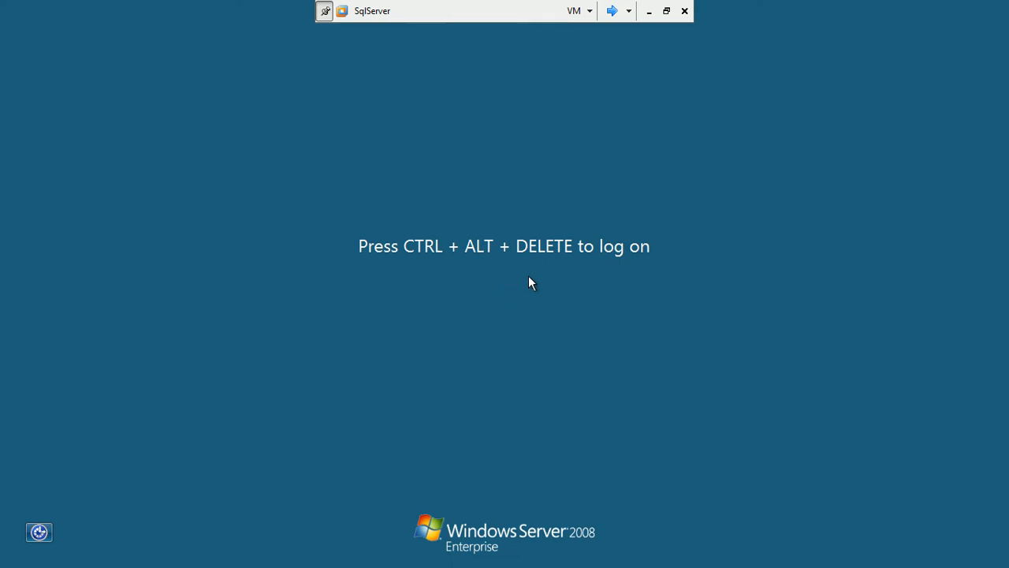
pyautogui.hotkey('ctrl', 'alt', 'End')
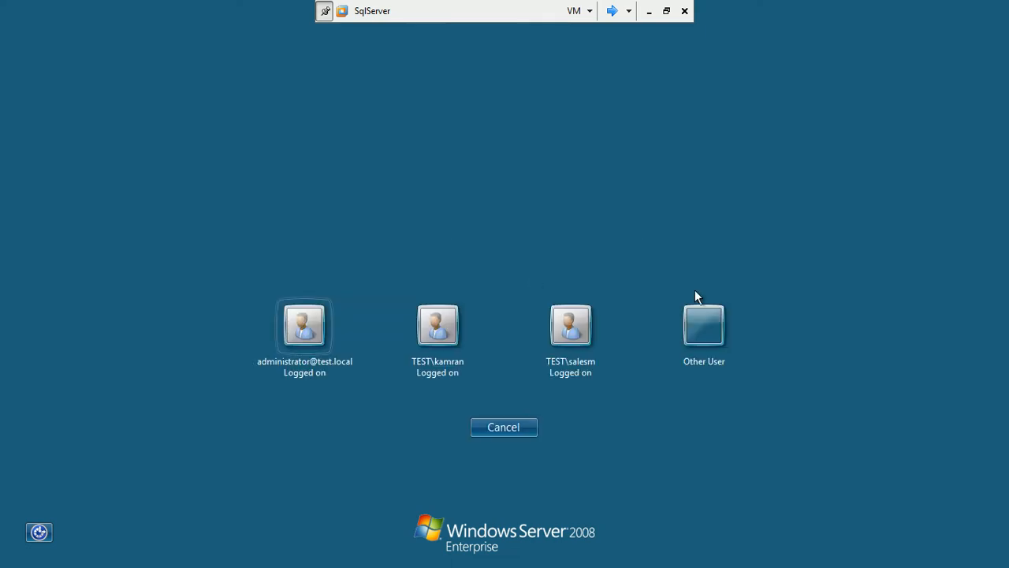
pyautogui.click(705, 314)
pyautogui.write('hrm')
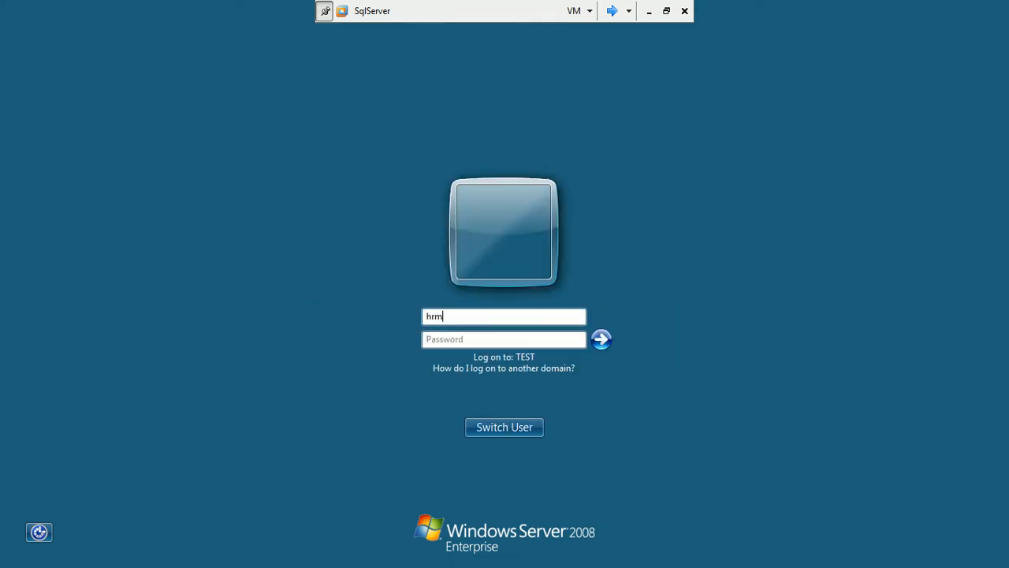
pyautogui.write('•••')
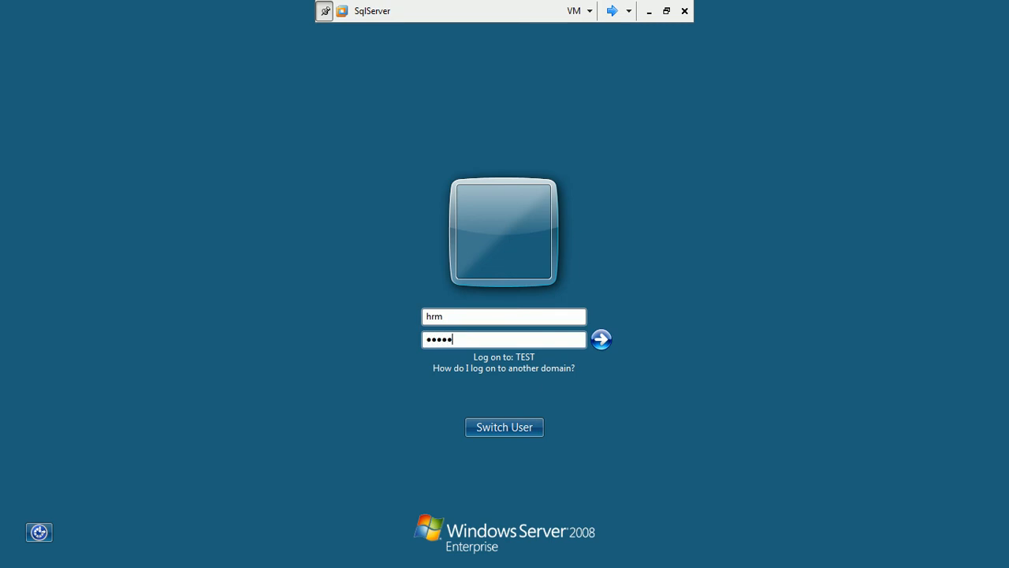
pyautogui.press('Return')
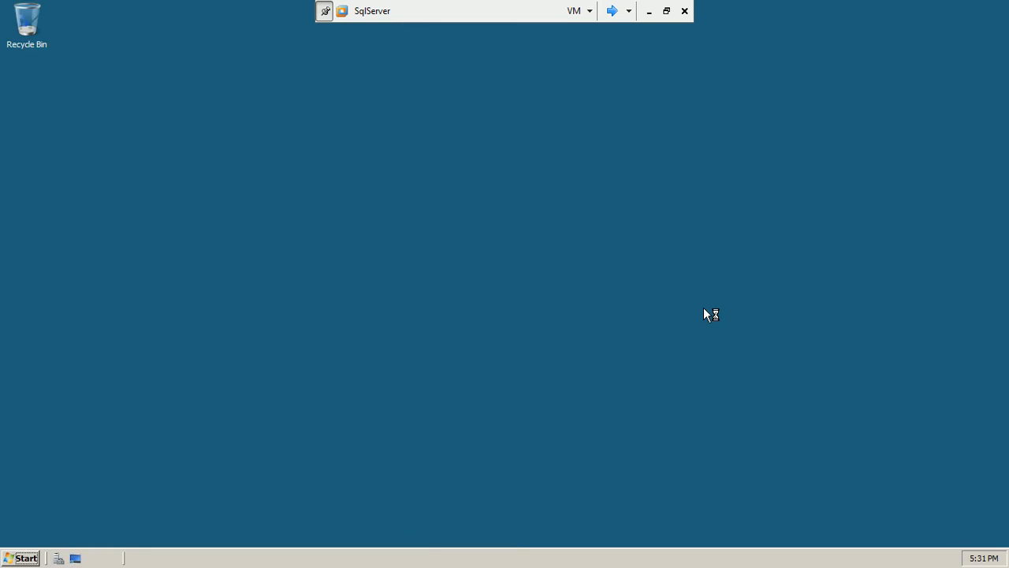
pyautogui.click(22, 558)
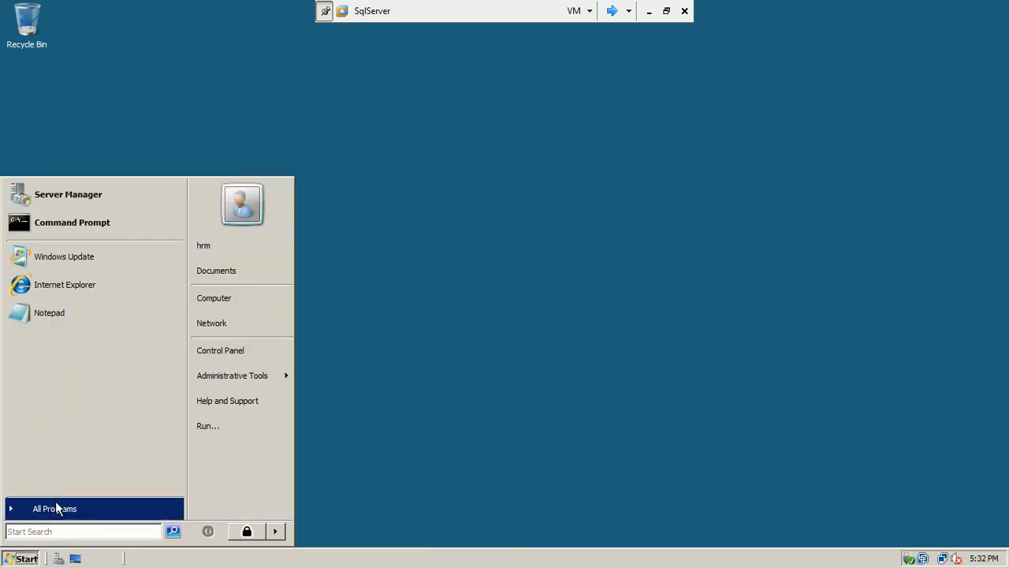
pyautogui.click(55, 509)
pyautogui.click(75, 279)
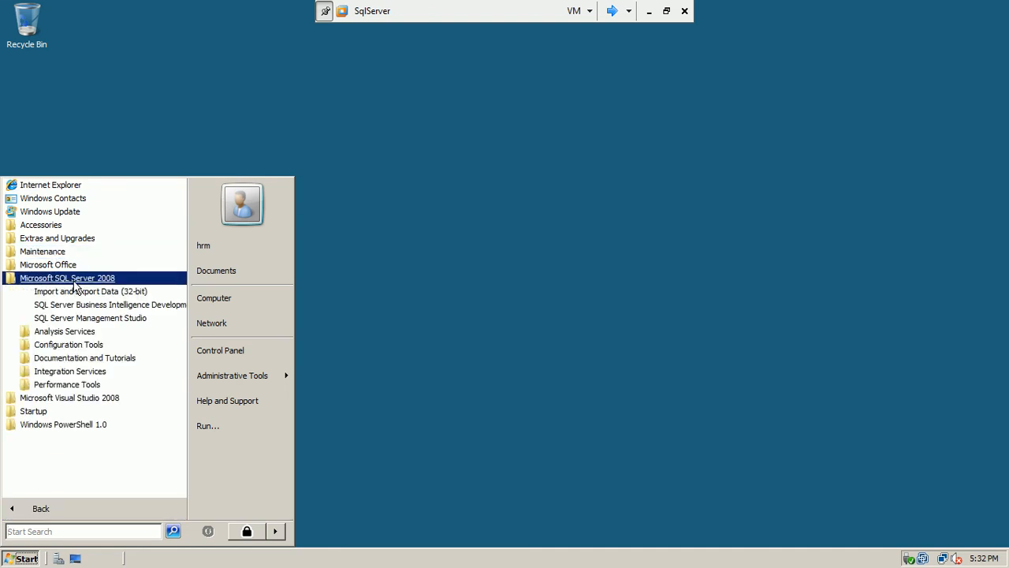
pyautogui.click(85, 319)
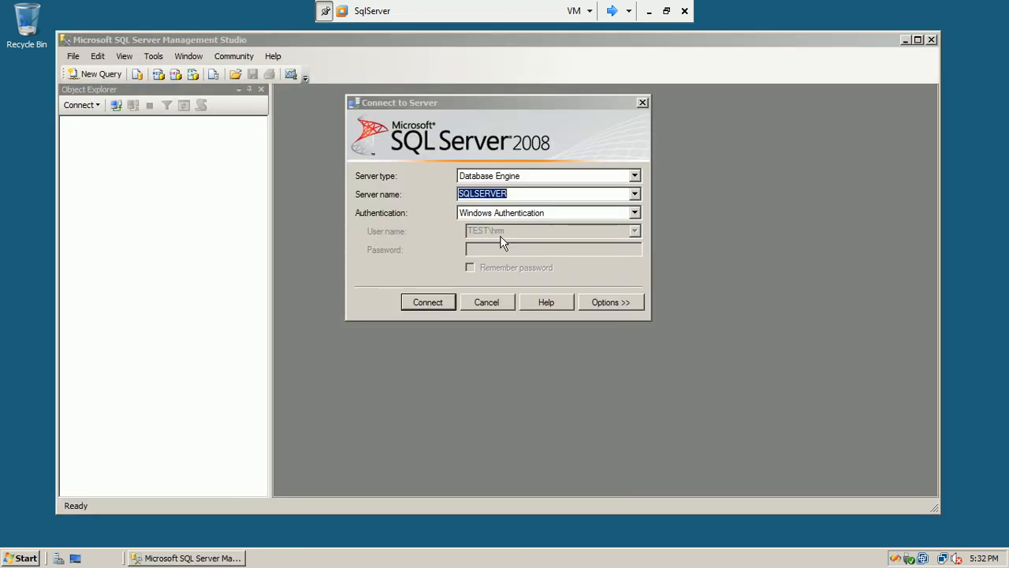
pyautogui.click(430, 302)
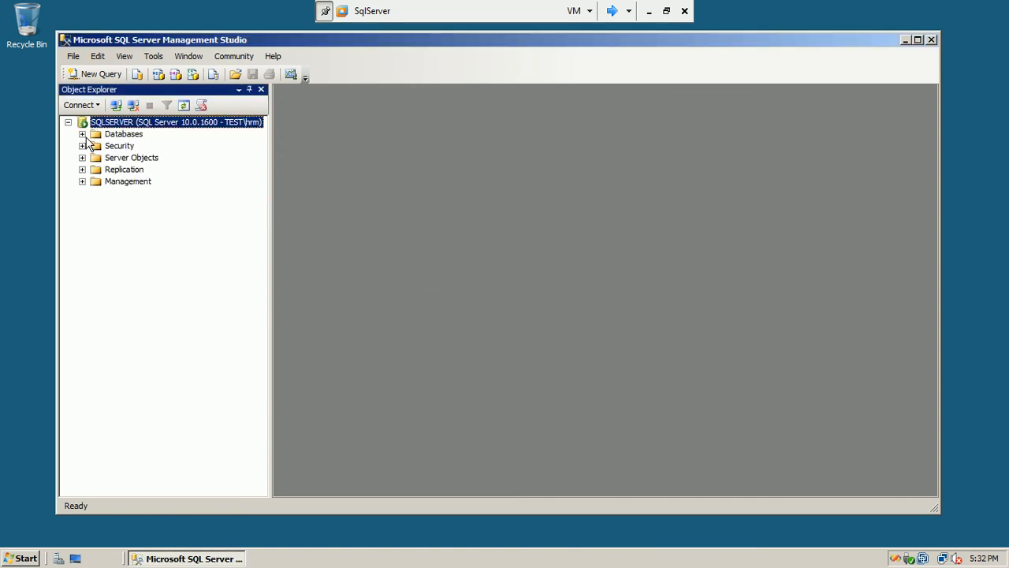
pyautogui.click(82, 134)
pyautogui.click(96, 170)
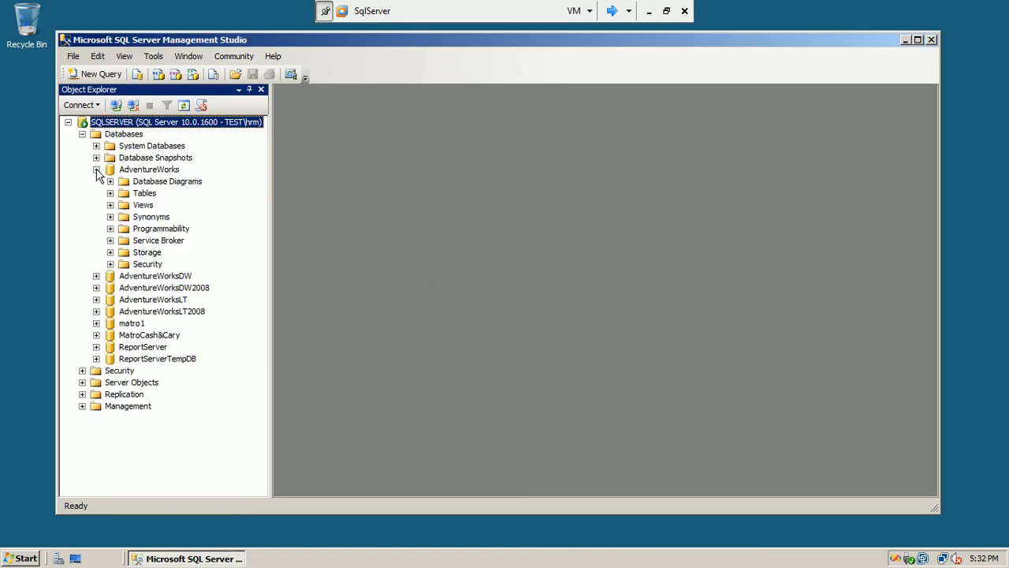
pyautogui.click(110, 193)
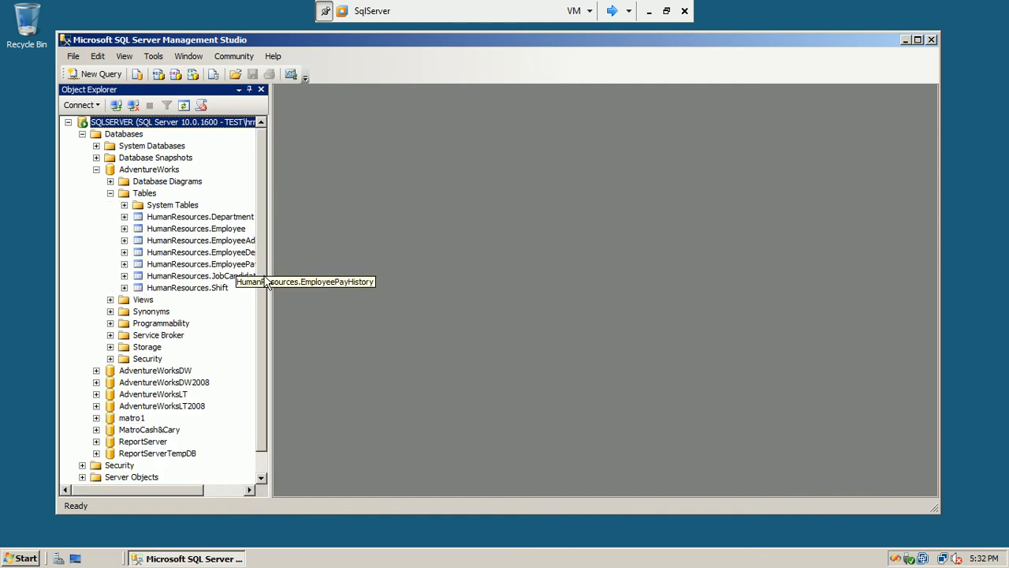
pyautogui.moveTo(268, 275); pyautogui.dragTo(410, 250)
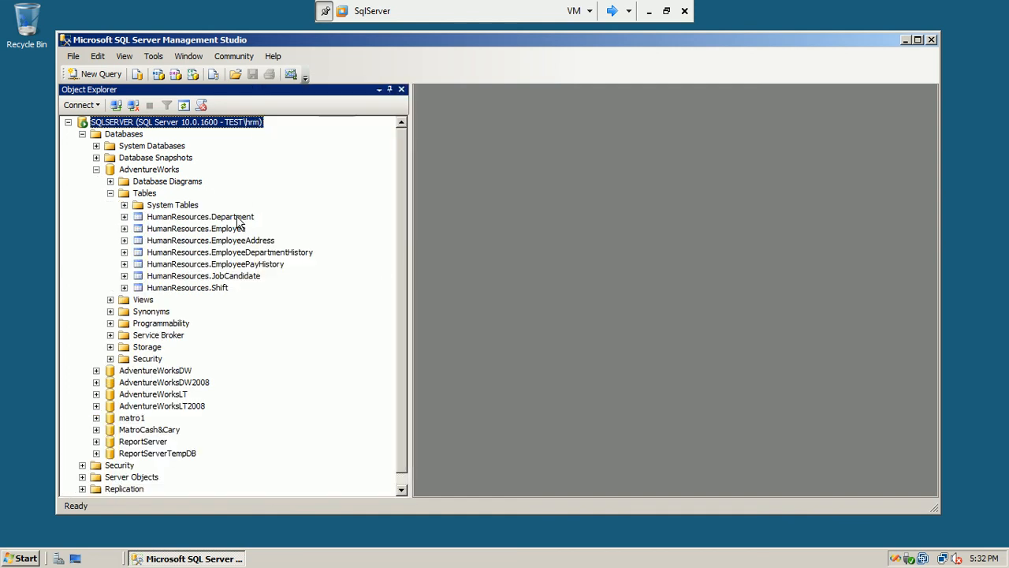
pyautogui.click(200, 219)
pyautogui.click(200, 229)
pyautogui.click(200, 240)
pyautogui.click(200, 254)
pyautogui.click(200, 266)
pyautogui.click(200, 276)
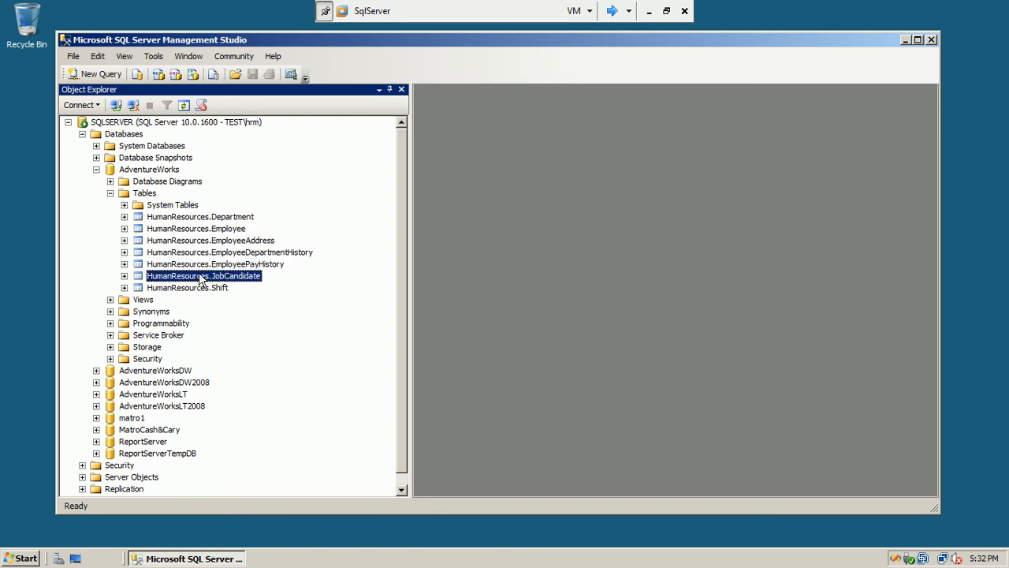
pyautogui.click(203, 289)
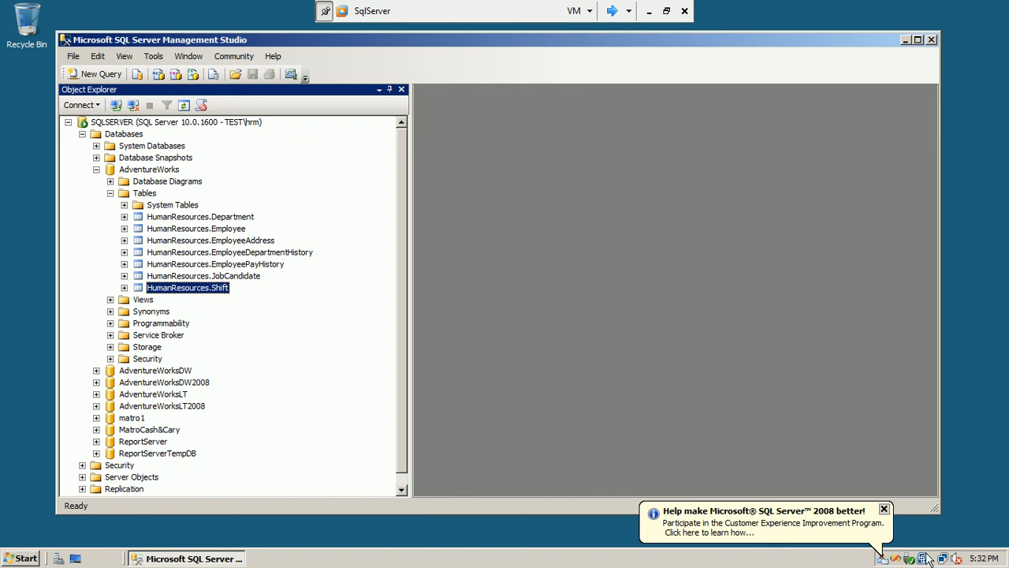
pyautogui.click(884, 559)
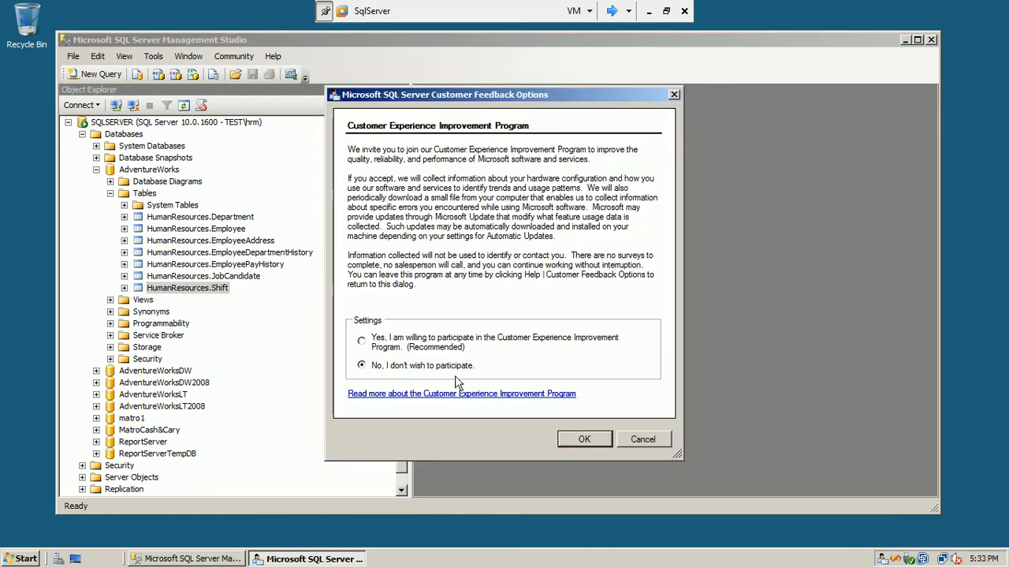
pyautogui.click(591, 435)
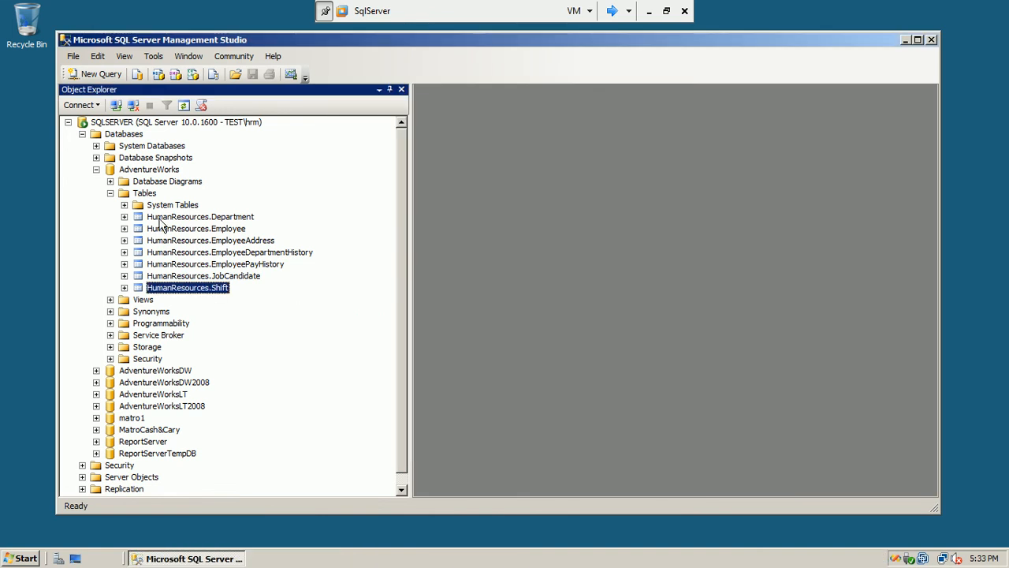
pyautogui.click(932, 40)
# Log the hrm user off Windows Server 2008
pyautogui.click(19, 558)
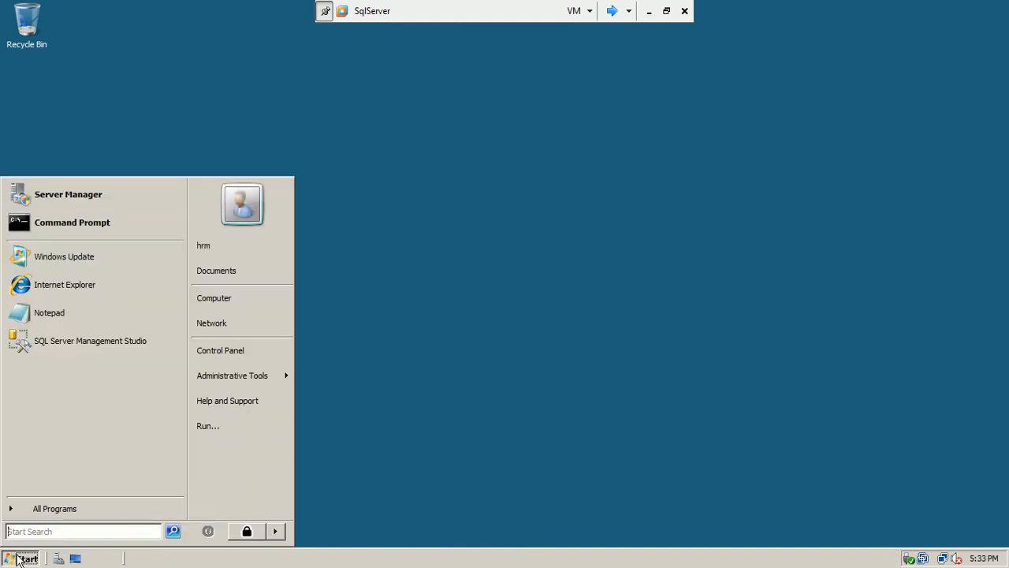
pyautogui.click(275, 531)
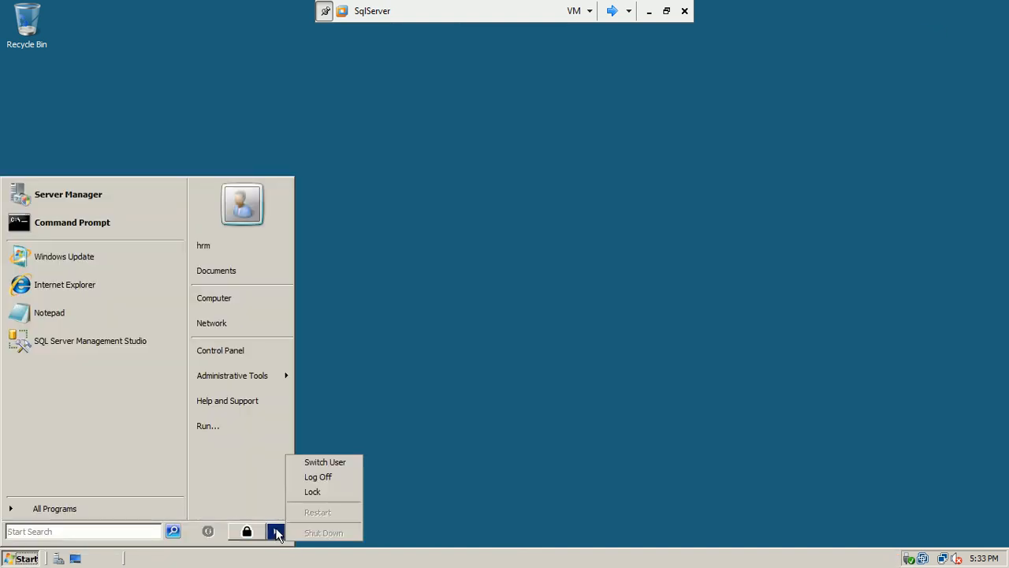
pyautogui.click(318, 475)
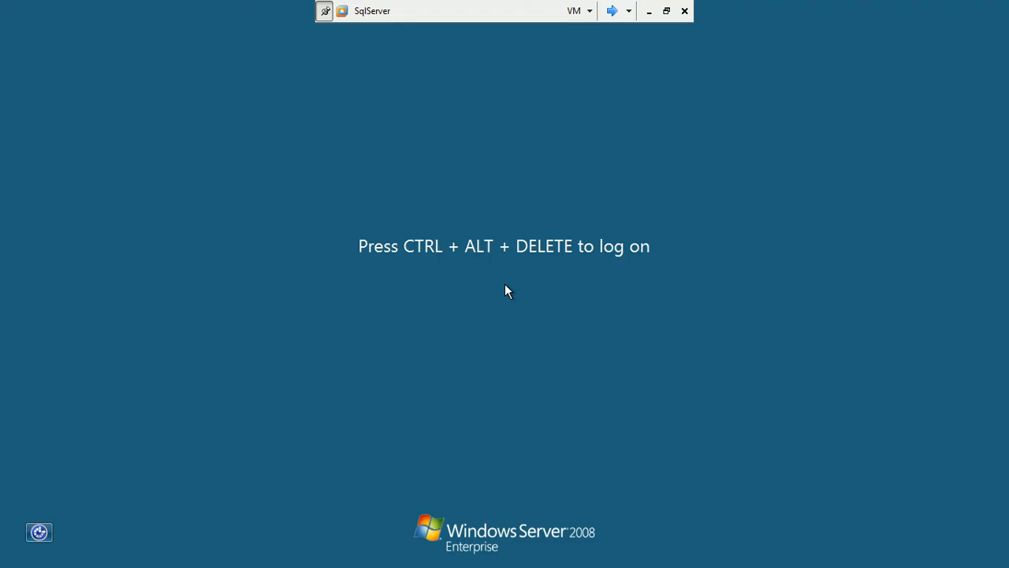
# Sign back in with the administrator account and its password
pyautogui.hotkey('ctrl', 'alt', 'End')
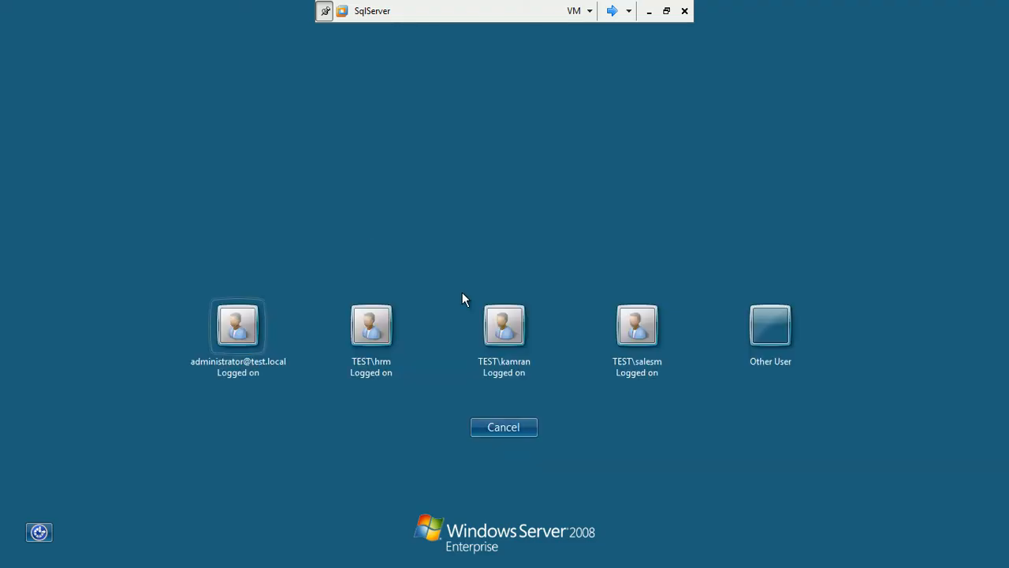
pyautogui.click(238, 326)
pyautogui.write('***')
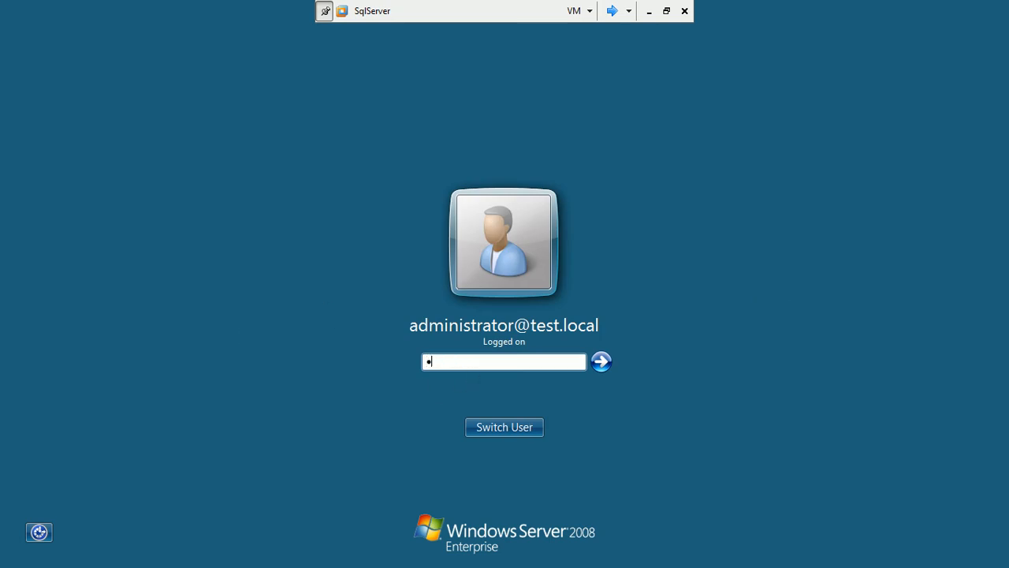
pyautogui.press('Return')
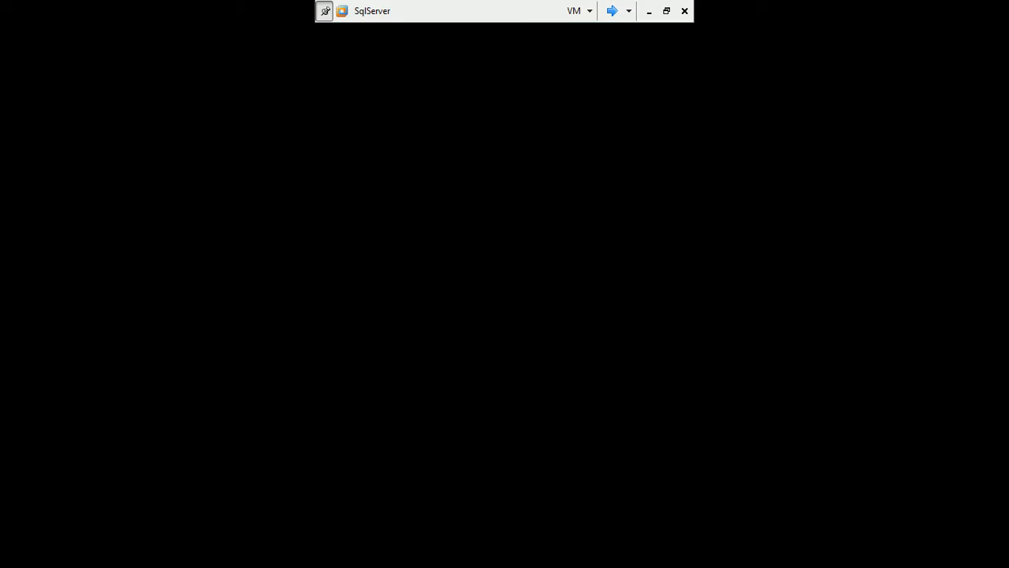
# Minimize the remote server session and start the PowerPoint slide show from slide 15
pyautogui.click(650, 11)
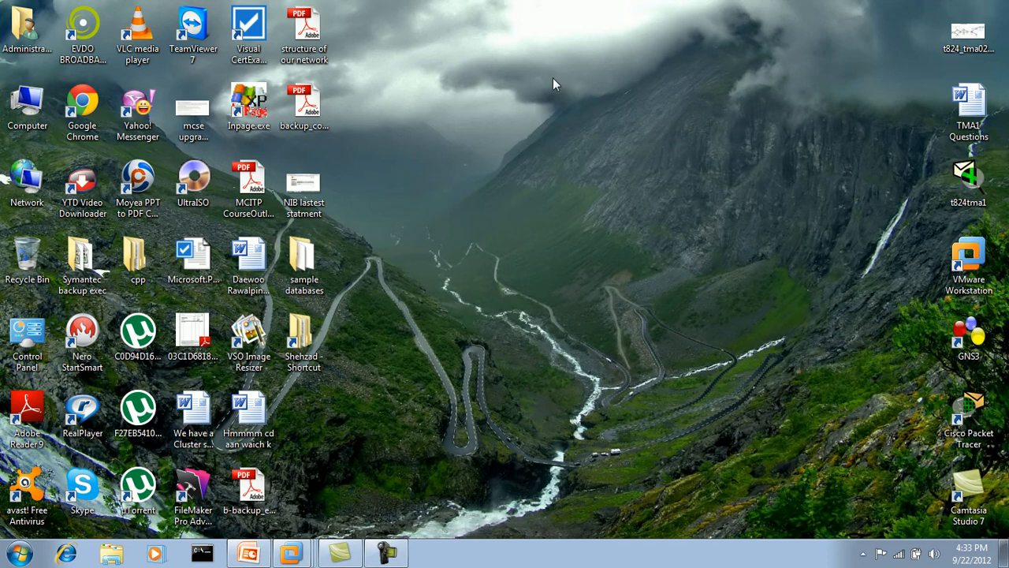
pyautogui.click(251, 555)
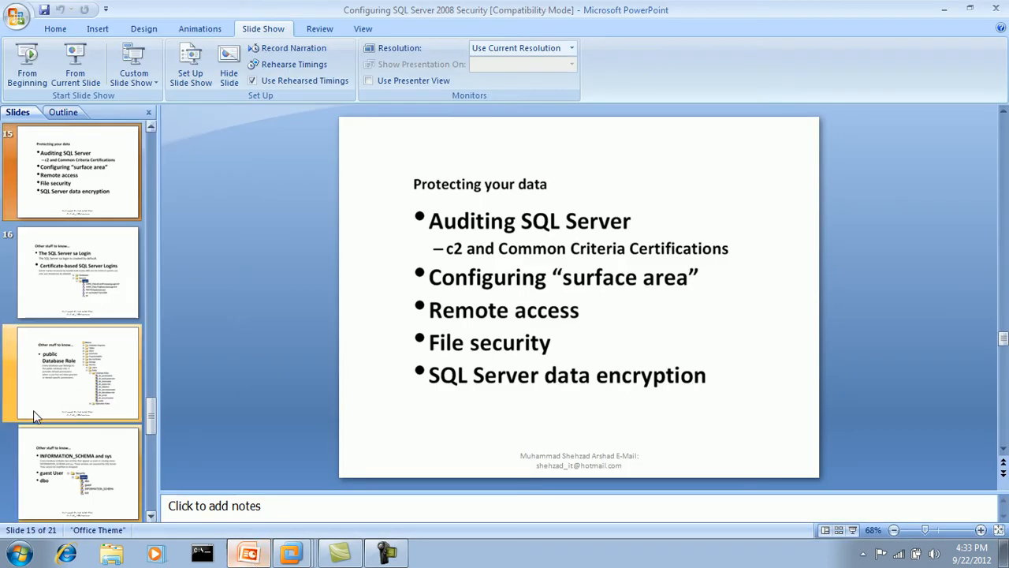
pyautogui.click(79, 85)
# Draw a red felt tip pen mark after 'Auditing SQL Server' on the slide
pyautogui.rightClick(419, 235)
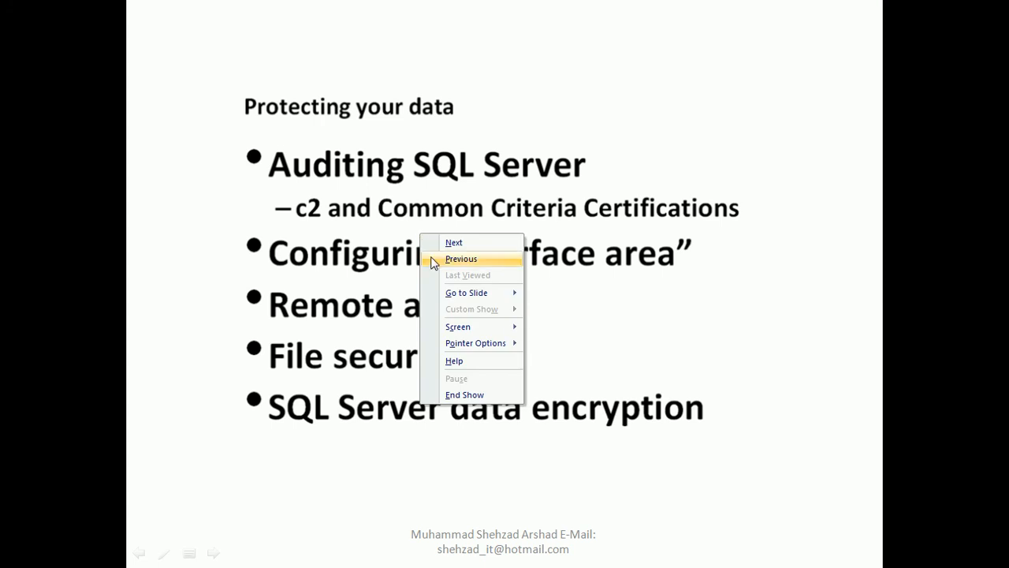
pyautogui.moveTo(466, 345)
pyautogui.click(563, 377)
pyautogui.moveTo(581, 153); pyautogui.dragTo(611, 141)
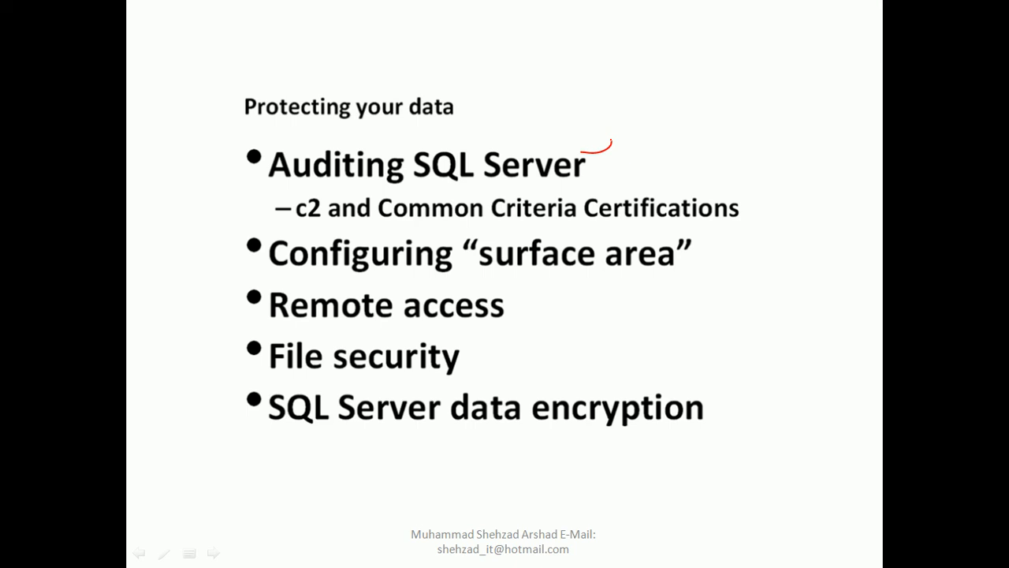
# End the slide show, discard the ink, and return to the SqlServer virtual machine
pyautogui.press('Escape')
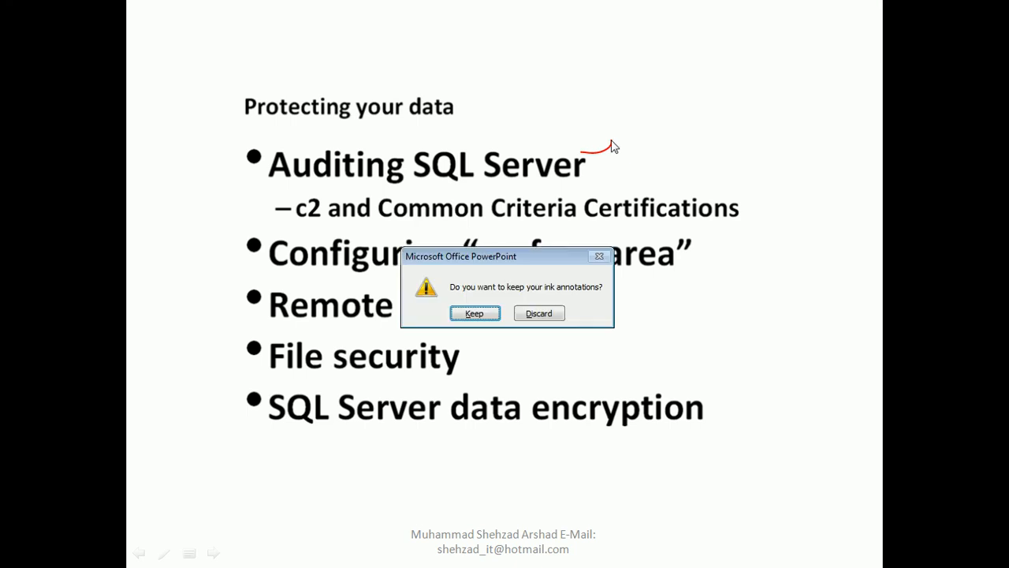
pyautogui.click(538, 314)
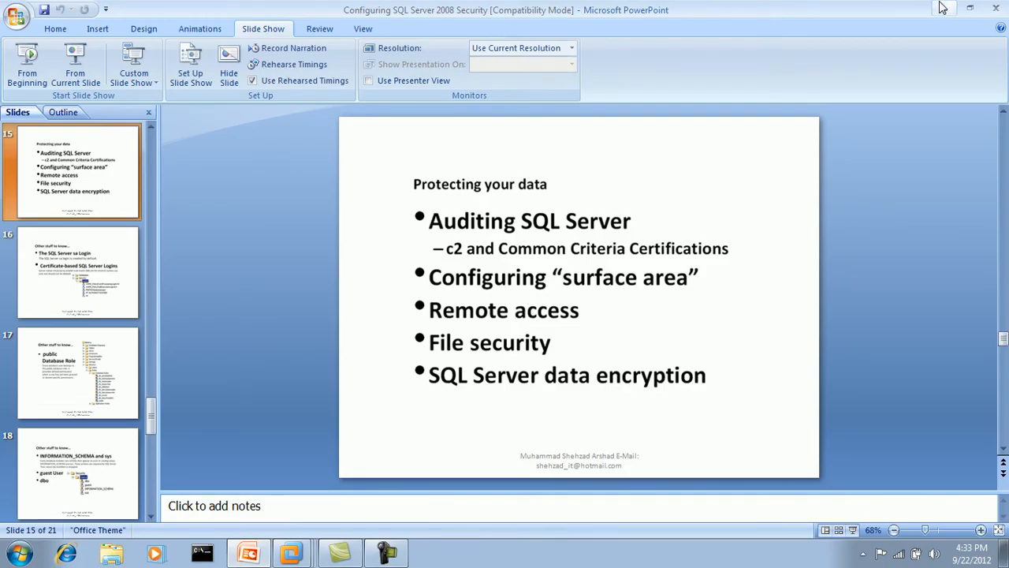
pyautogui.rightClick(306, 549)
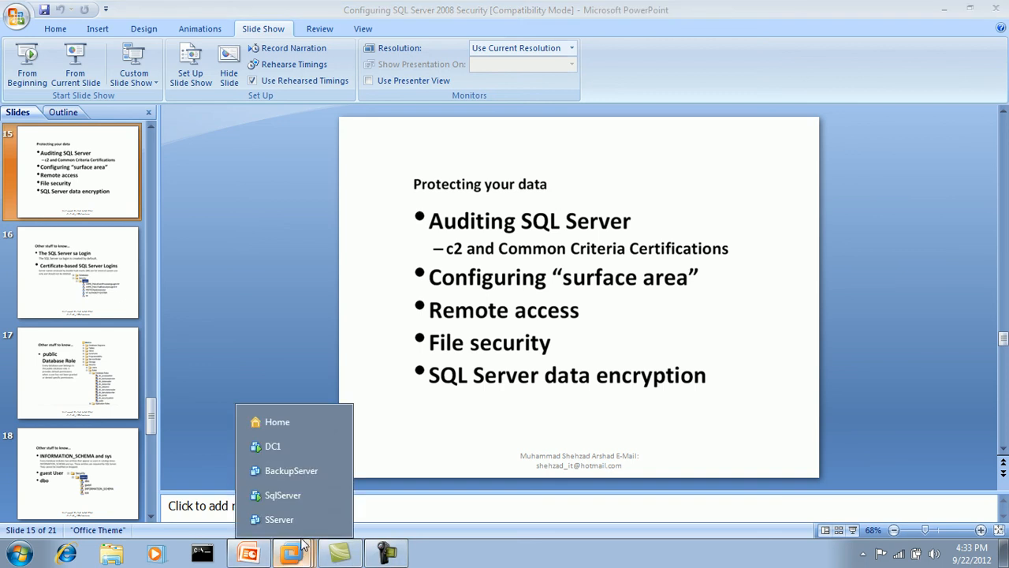
pyautogui.click(310, 496)
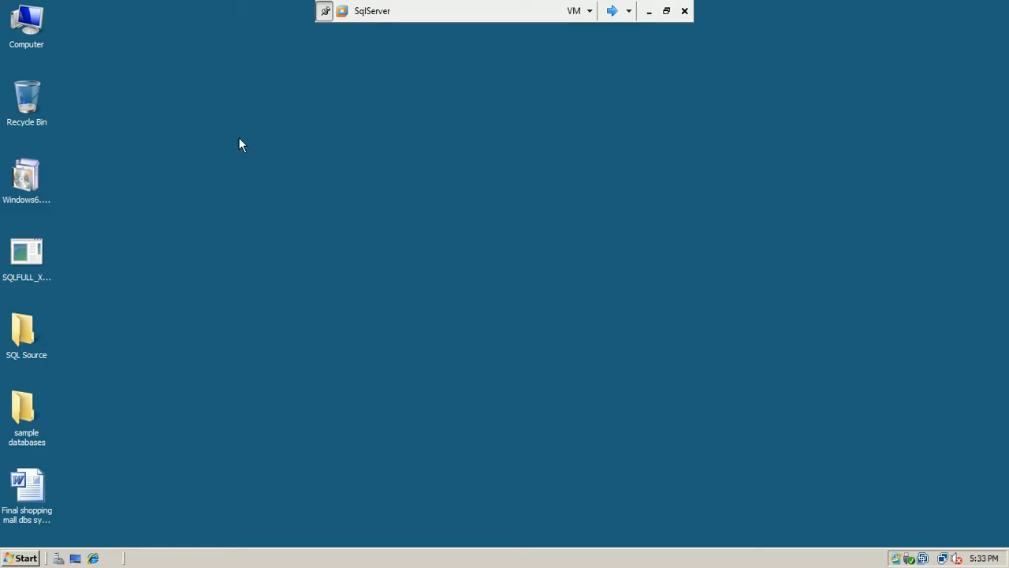
# Launch SQL Server Management Studio and connect to SQLSERVER as administrator
pyautogui.click(19, 558)
pyautogui.click(82, 222)
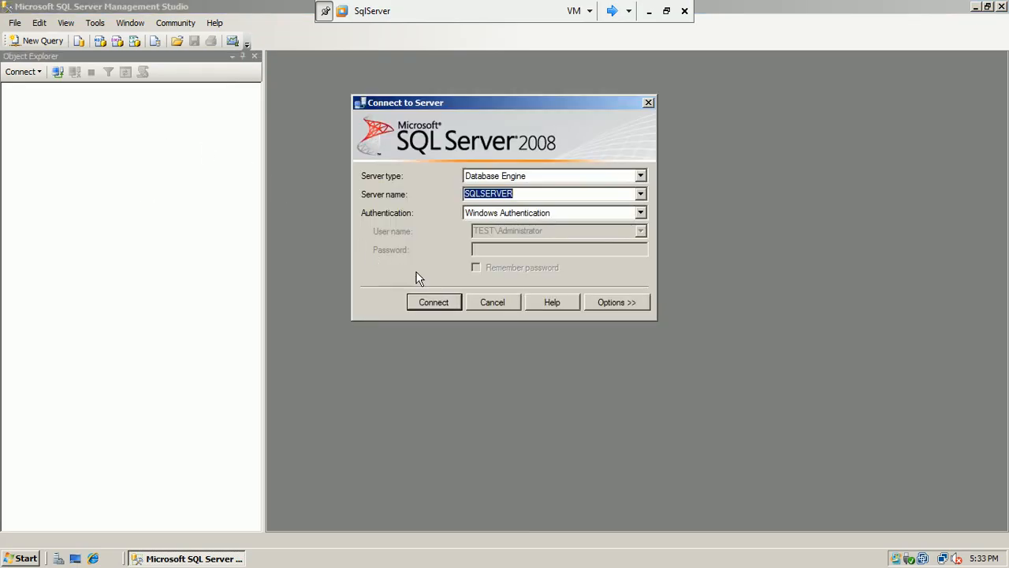
pyautogui.click(432, 302)
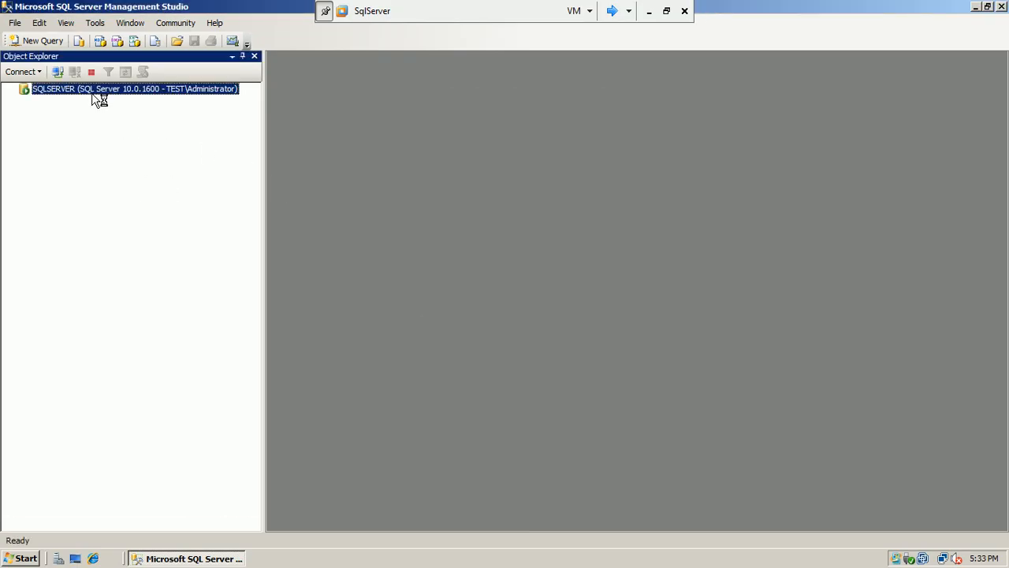
# Open the SQLSERVER Server Properties dialog at its Security page
pyautogui.rightClick(92, 94)
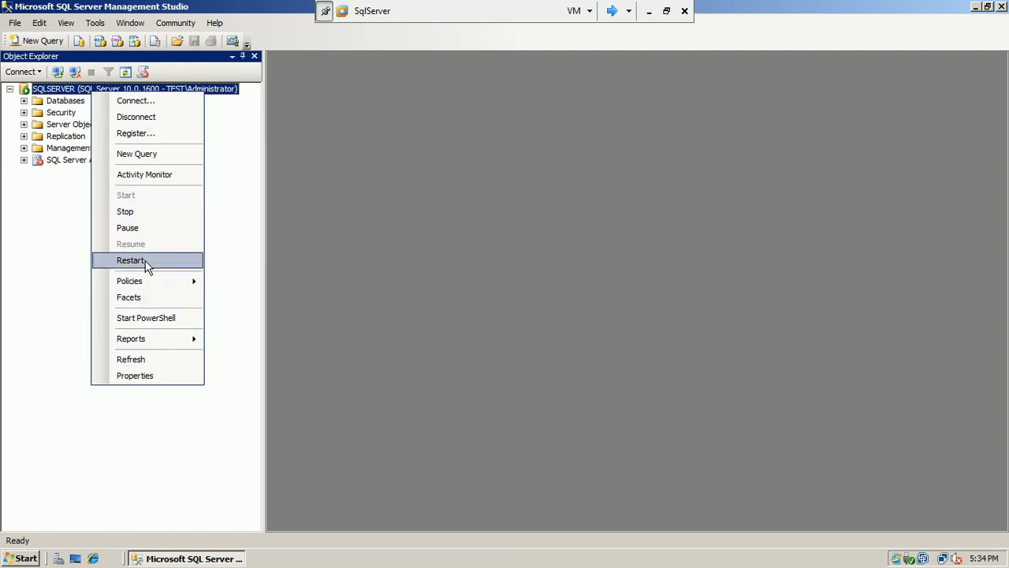
pyautogui.click(141, 370)
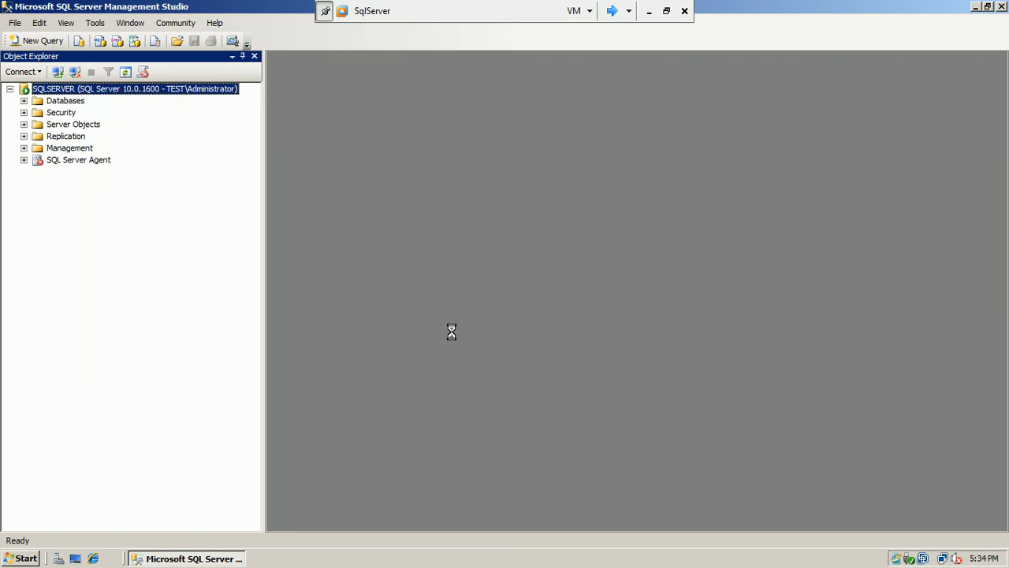
pyautogui.click(291, 115)
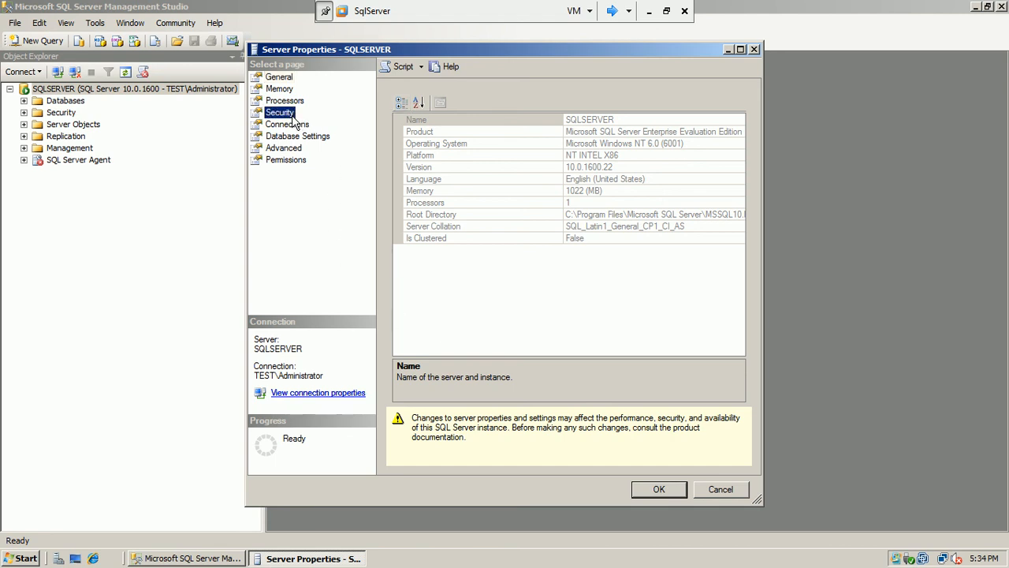
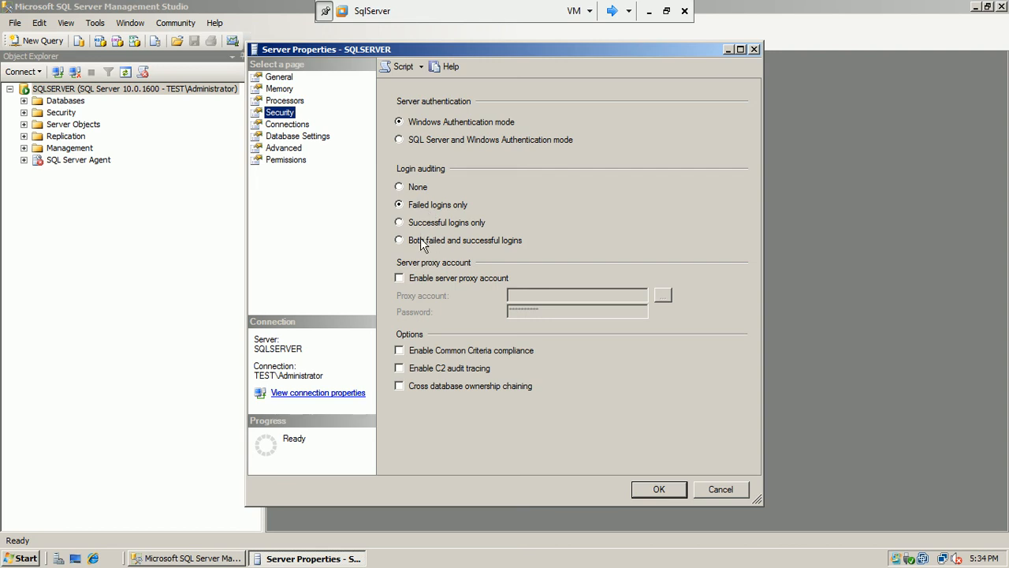
# Cancel the SQLSERVER Server Properties dialog and exit Management Studio
pyautogui.click(720, 489)
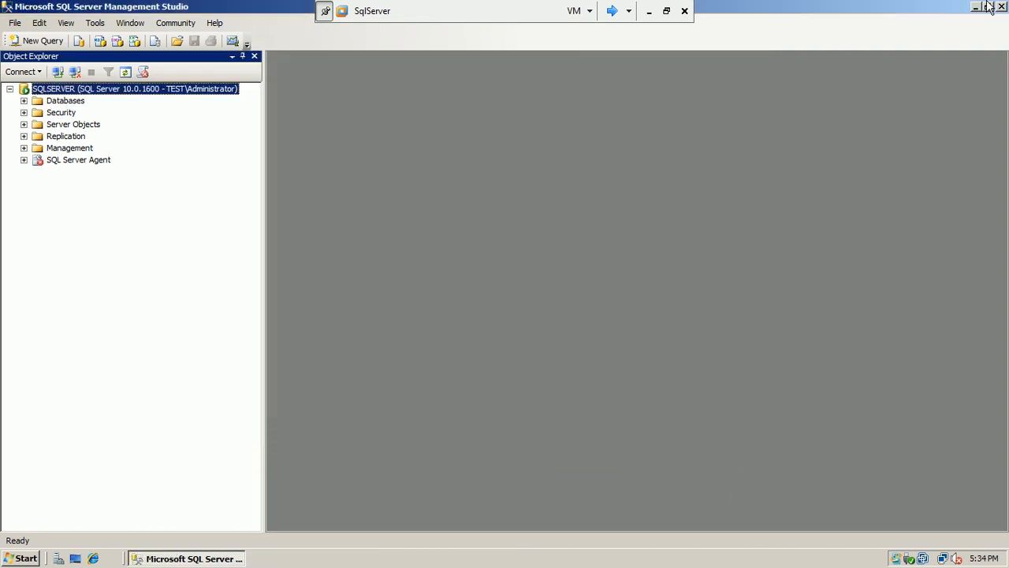
pyautogui.click(1001, 7)
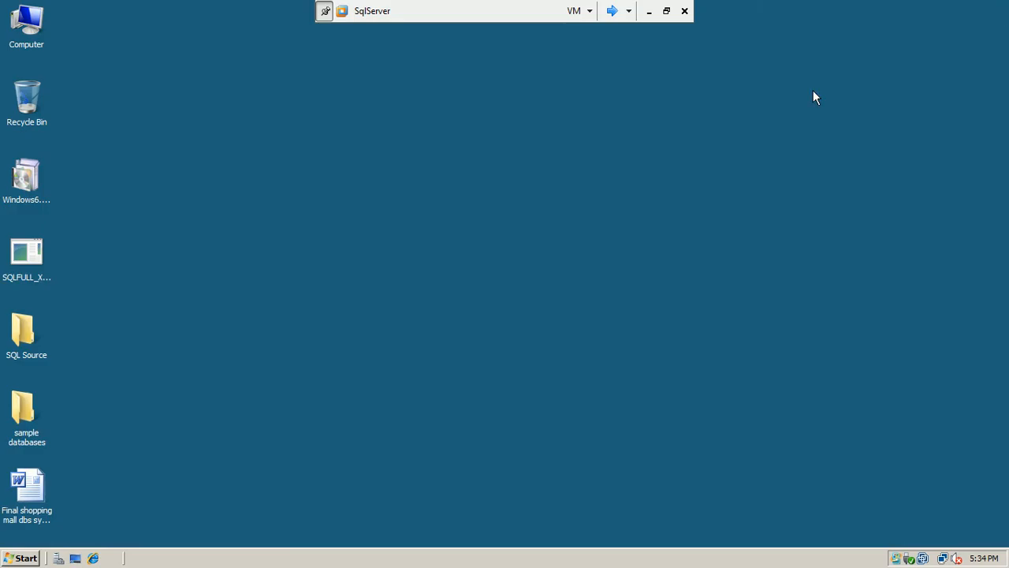
# Log off the current Windows session from the Start menu
pyautogui.click(23, 559)
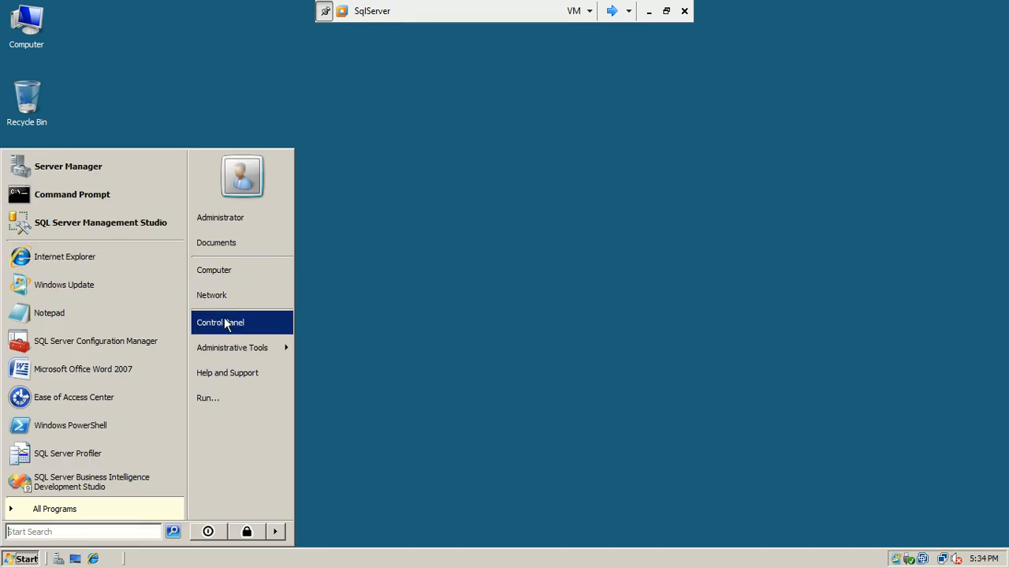
pyautogui.click(275, 532)
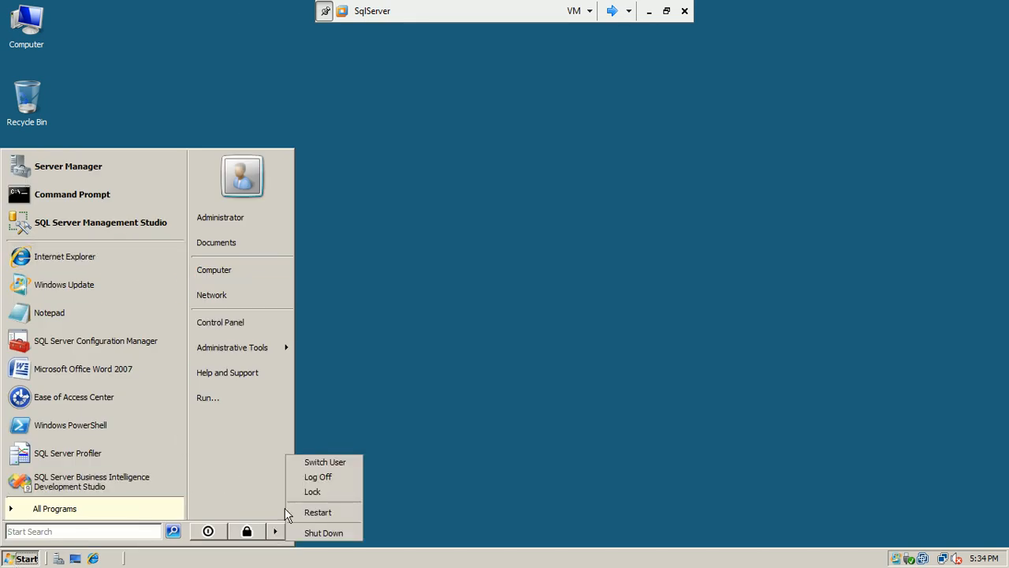
pyautogui.click(316, 477)
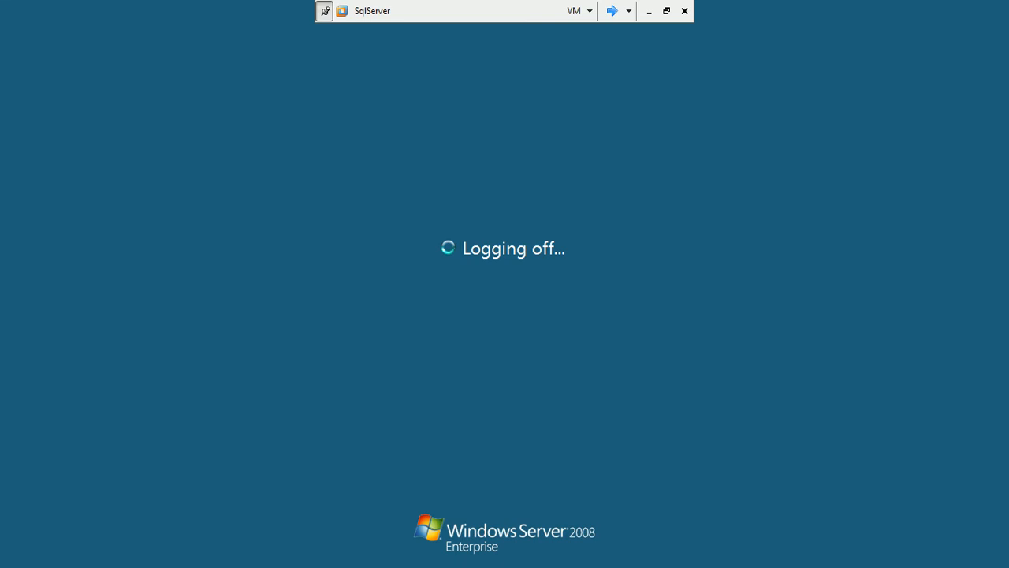
# Sign in as Other User with the domain administrator account and its password
pyautogui.hotkey('ctrl', 'alt', 'End')
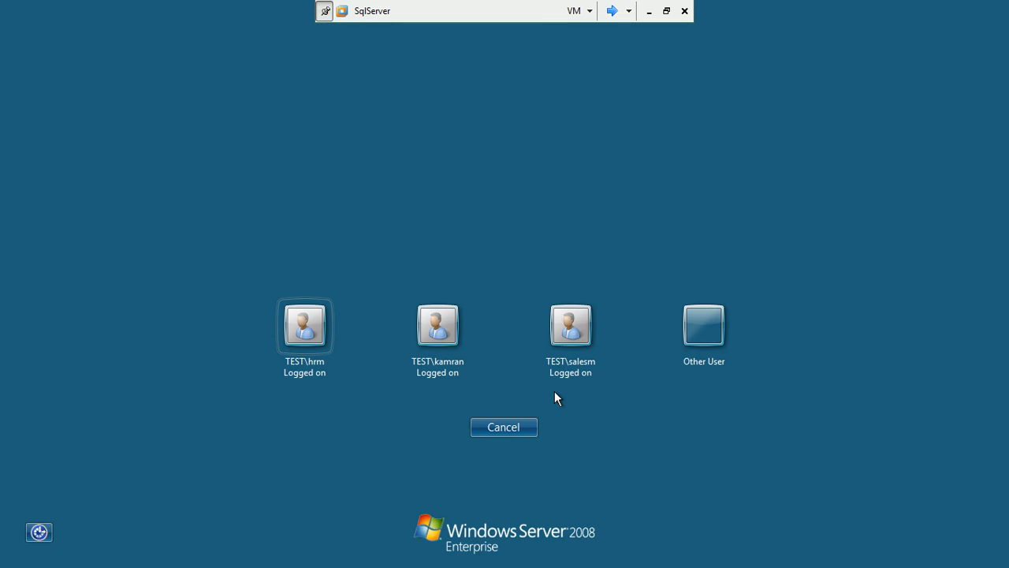
pyautogui.click(708, 359)
pyautogui.write('ad')
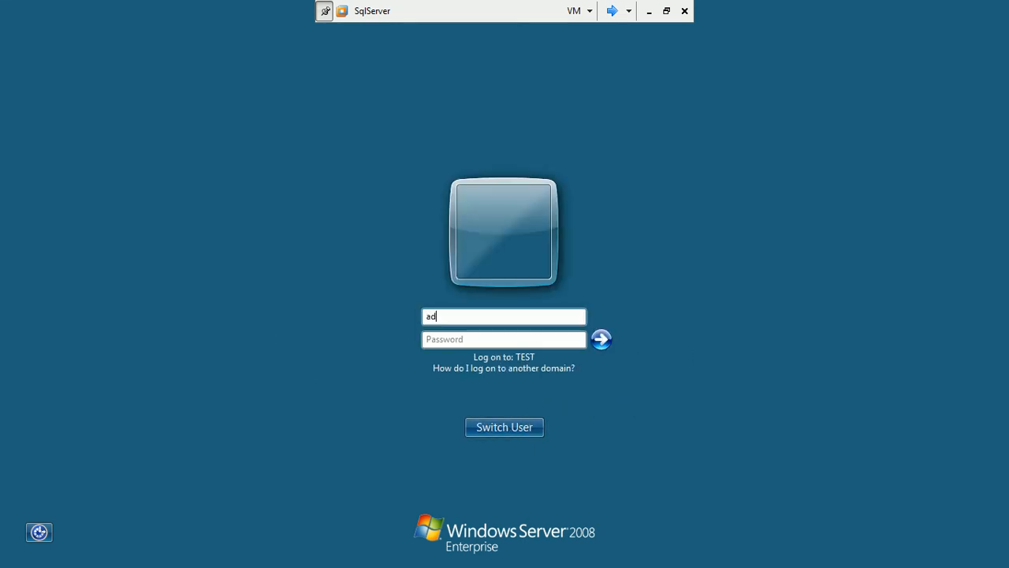
pyautogui.write('ministrator')
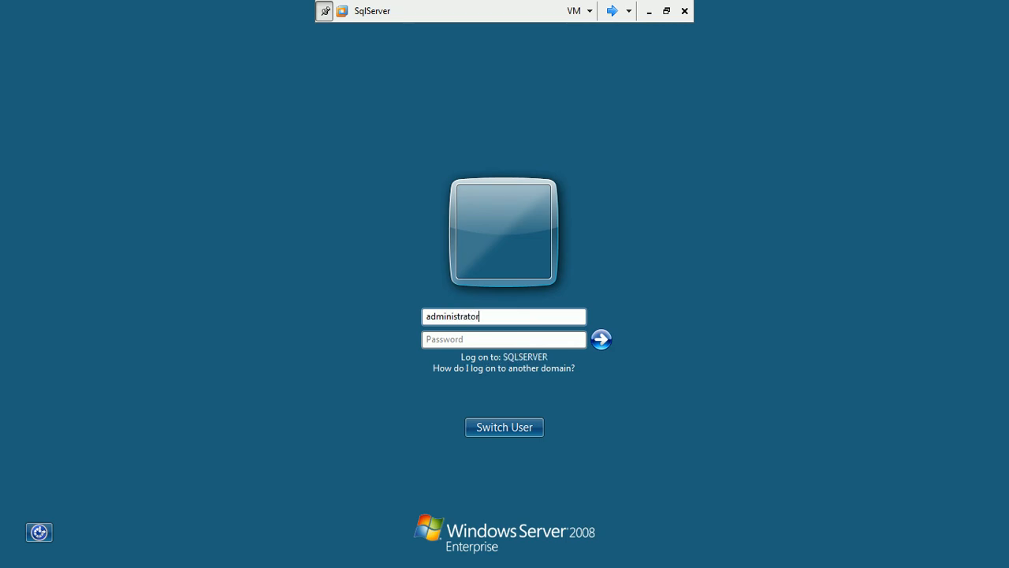
pyautogui.write('@')
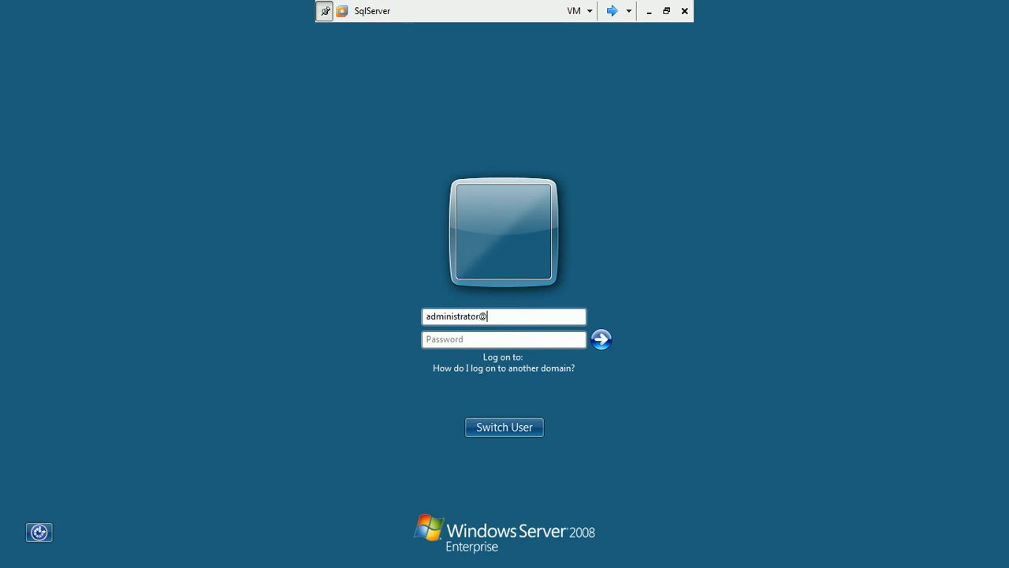
pyautogui.write('test.local')
pyautogui.press('Tab')
pyautogui.write('***')
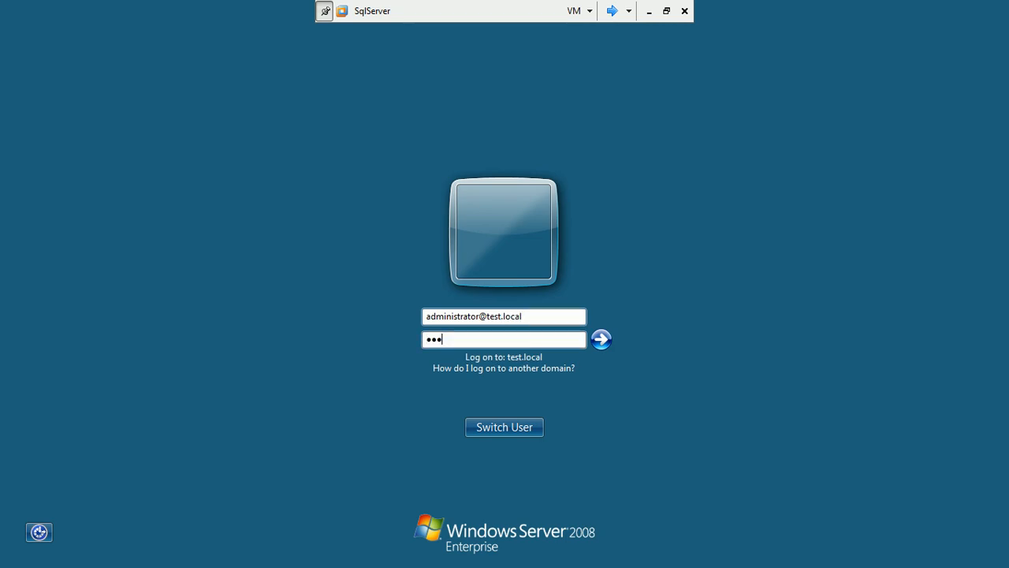
pyautogui.write('****')
pyautogui.press('Return')
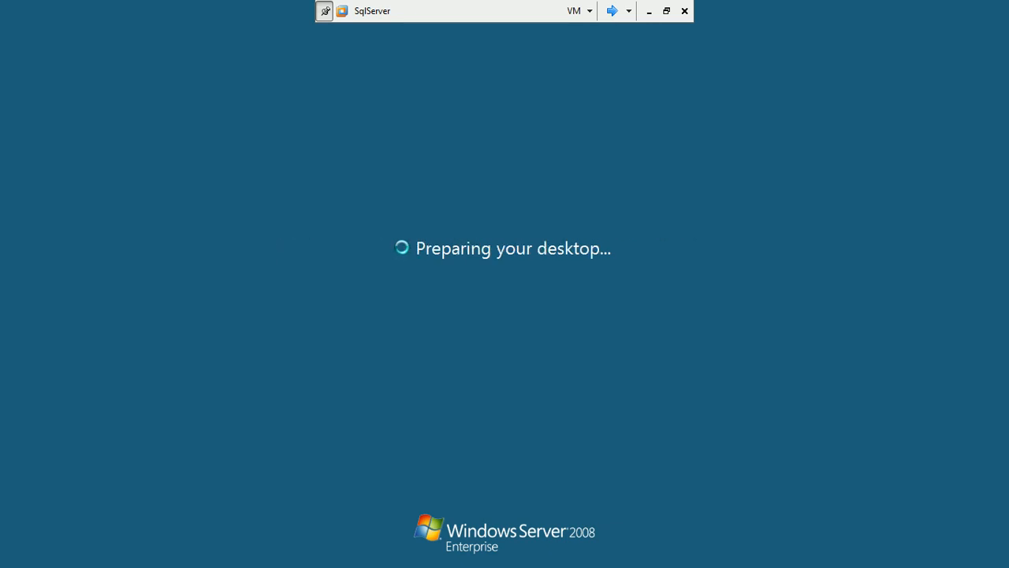
# Launch Management Studio and attempt a SQL Server Authentication connection to SQLSERVER
pyautogui.click(24, 557)
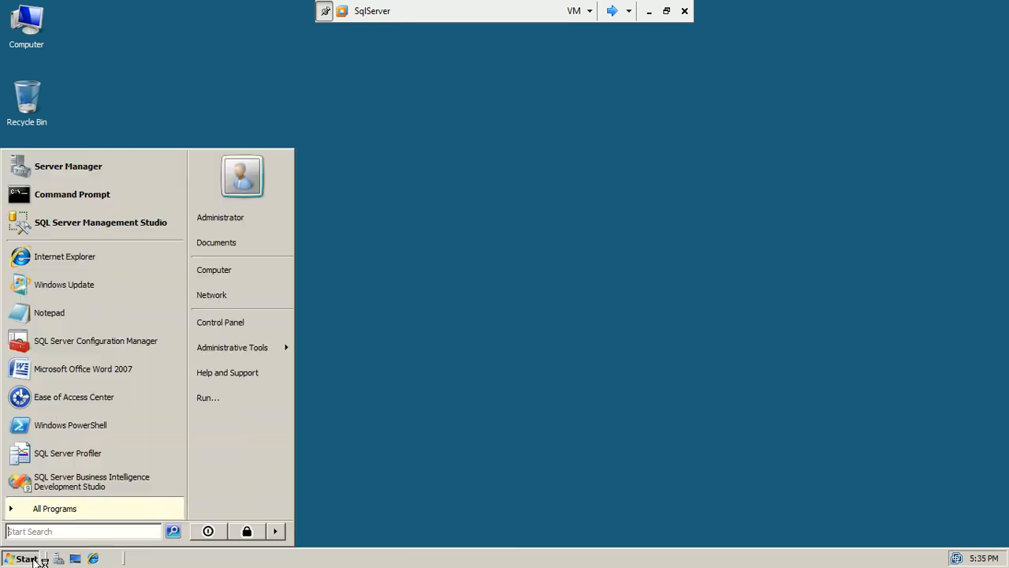
pyautogui.click(65, 228)
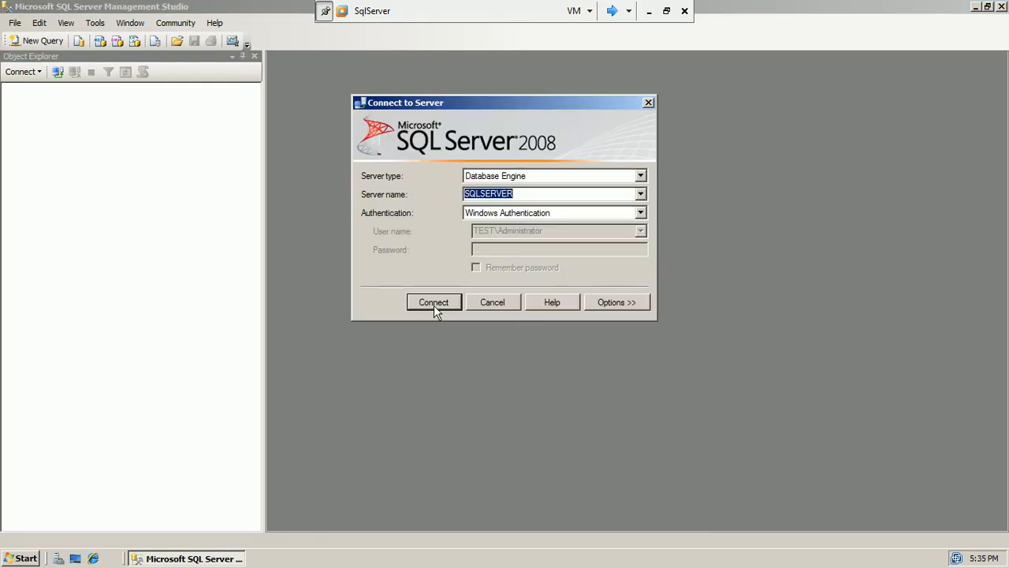
pyautogui.click(635, 214)
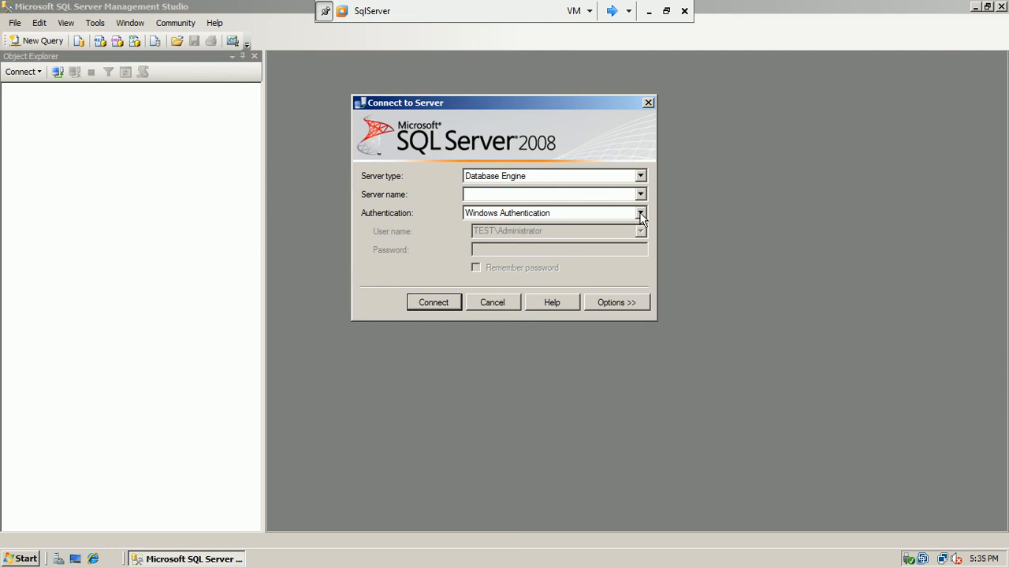
pyautogui.click(605, 236)
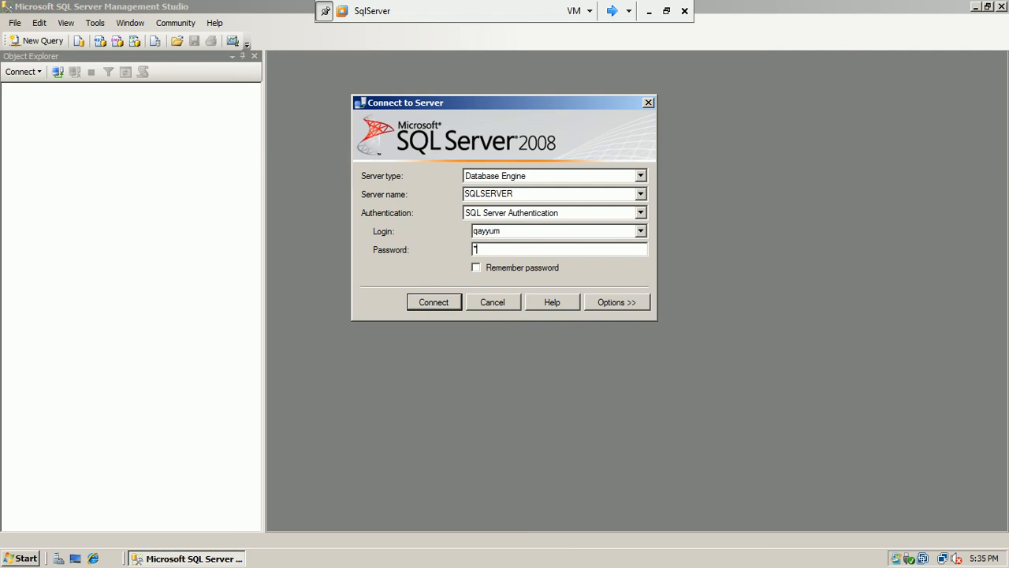
pyautogui.click(440, 309)
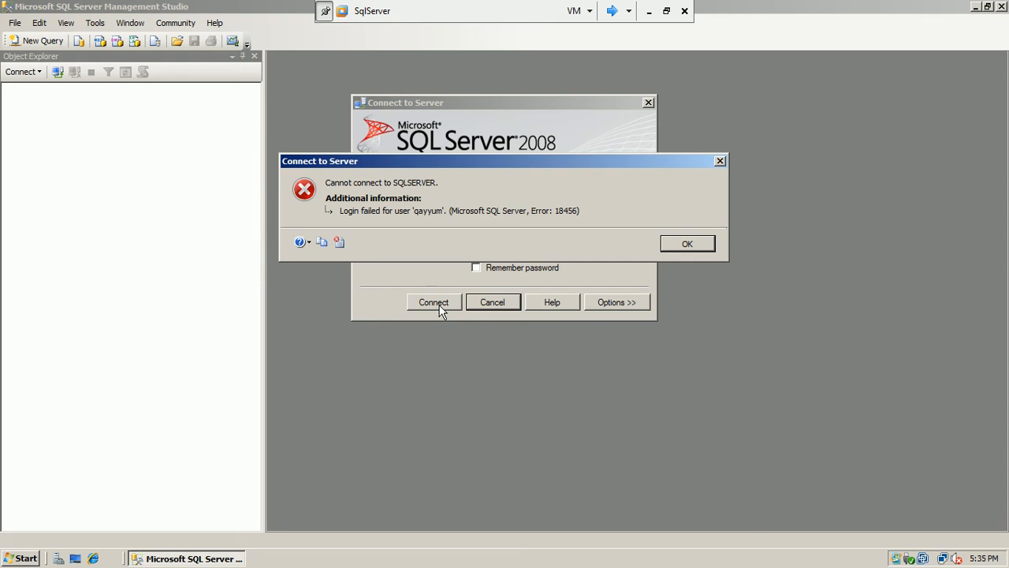
# Dismiss the 18456 login-failed error, cancel the connection, and close Management Studio
pyautogui.click(701, 244)
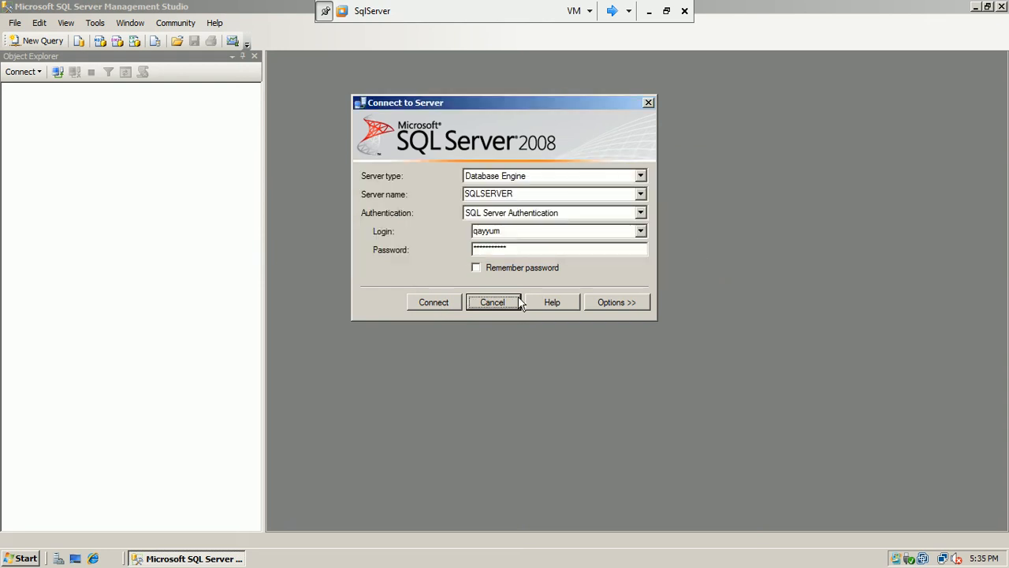
pyautogui.click(518, 302)
pyautogui.click(1000, 6)
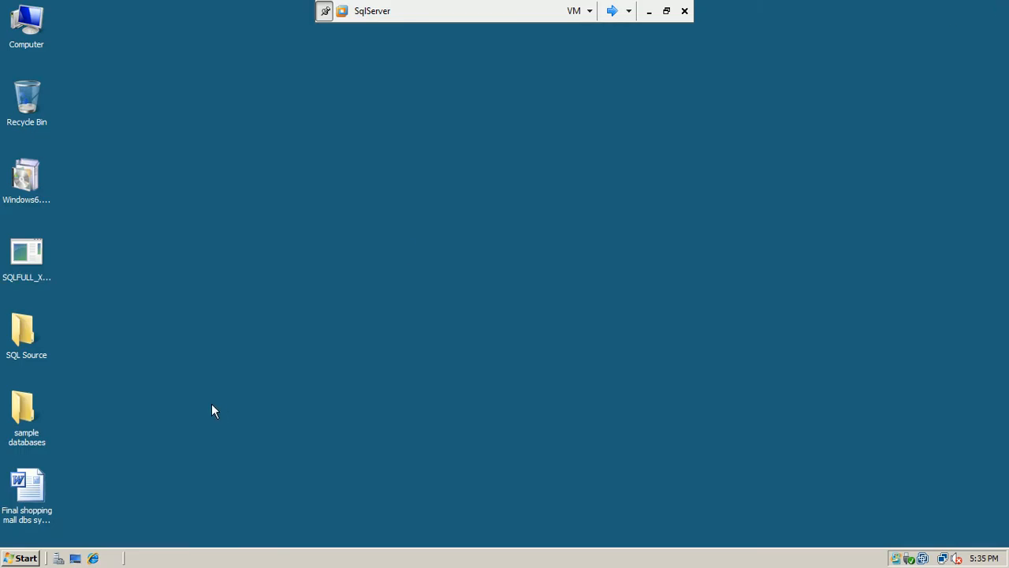
# Launch Event Viewer maximized and show the Windows Logs Application log
pyautogui.click(20, 559)
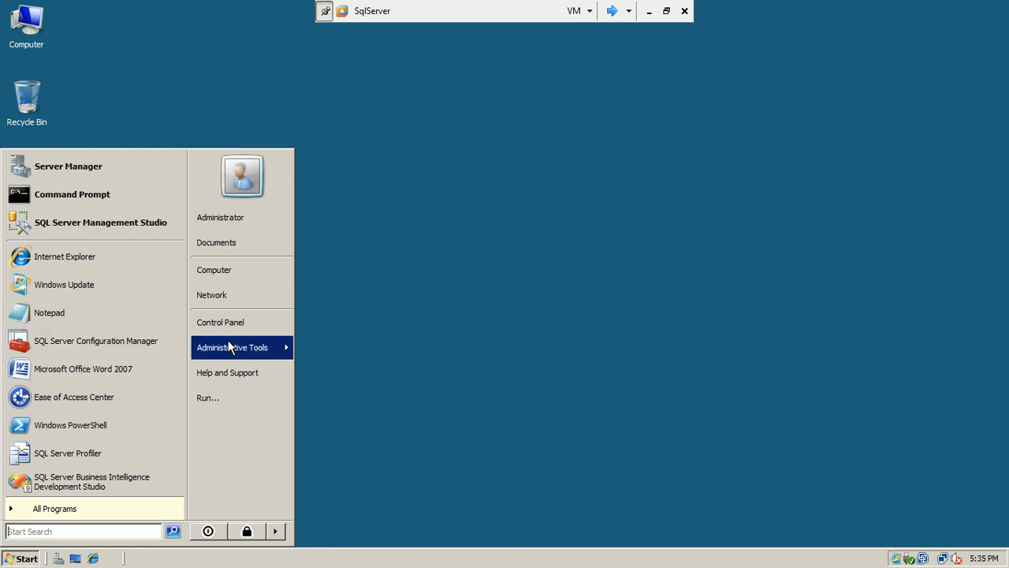
pyautogui.moveTo(236, 348)
pyautogui.click(385, 157)
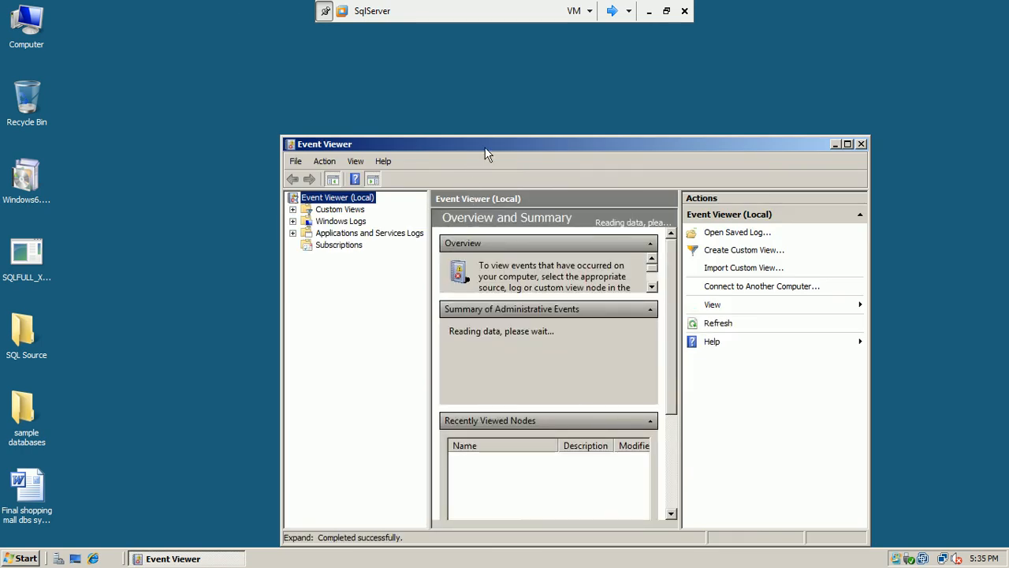
pyautogui.doubleClick(486, 148)
pyautogui.click(9, 83)
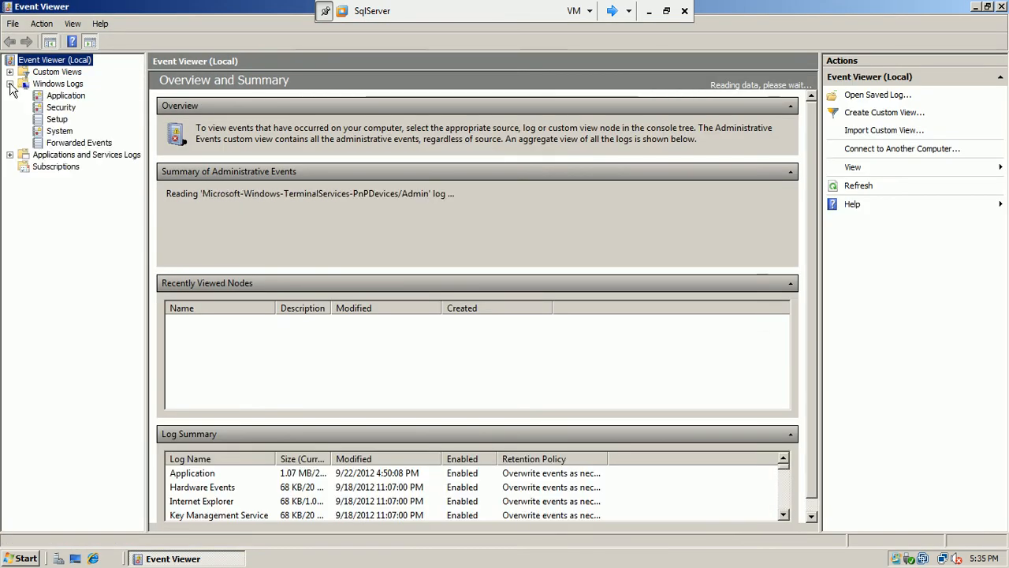
pyautogui.click(64, 96)
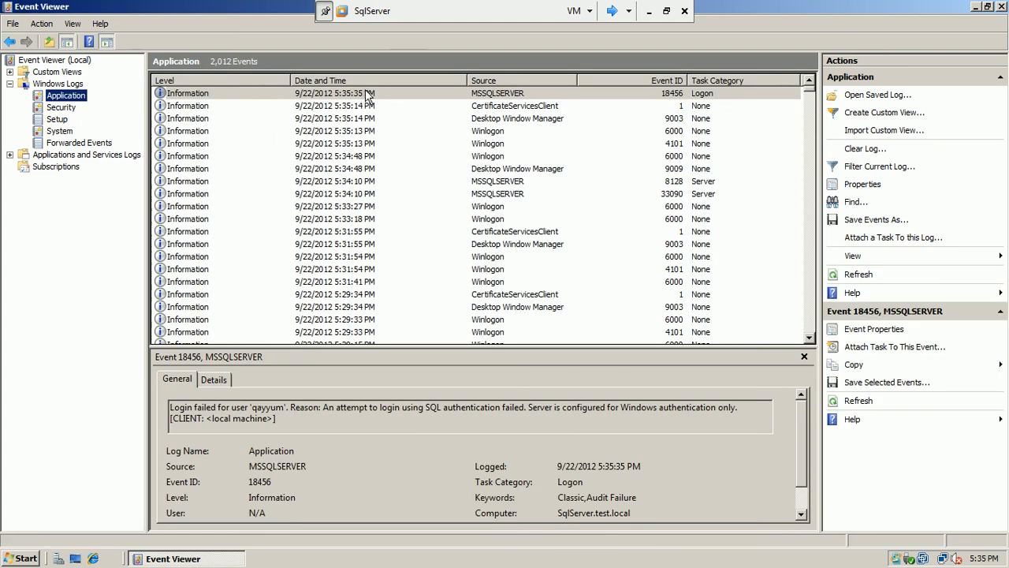
# Examine the failed-login event 18456, highlighting its user name and logged time
pyautogui.doubleClick(473, 95)
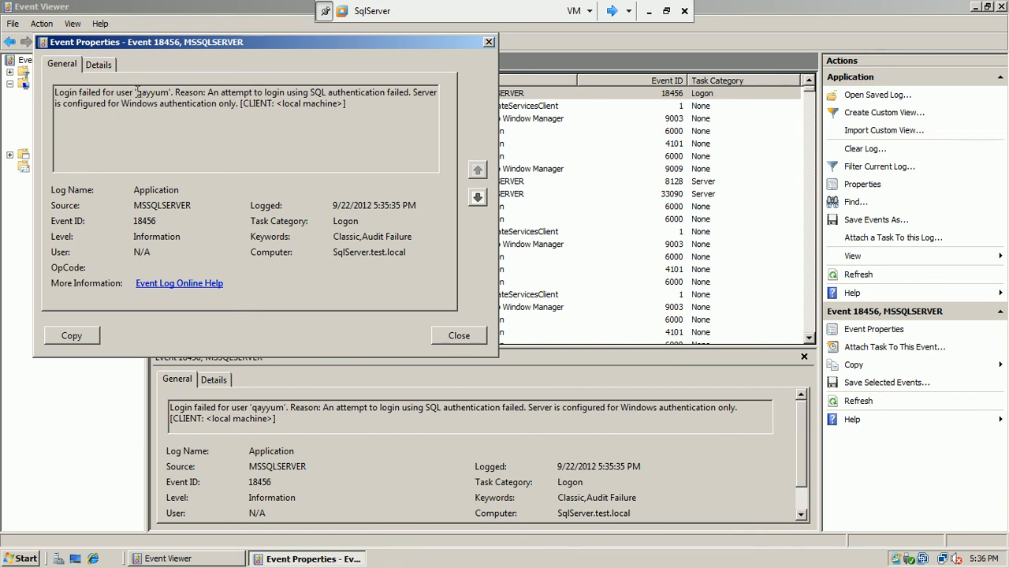
pyautogui.doubleClick(161, 92)
pyautogui.moveTo(308, 39); pyautogui.dragTo(406, 94)
pyautogui.click(374, 181)
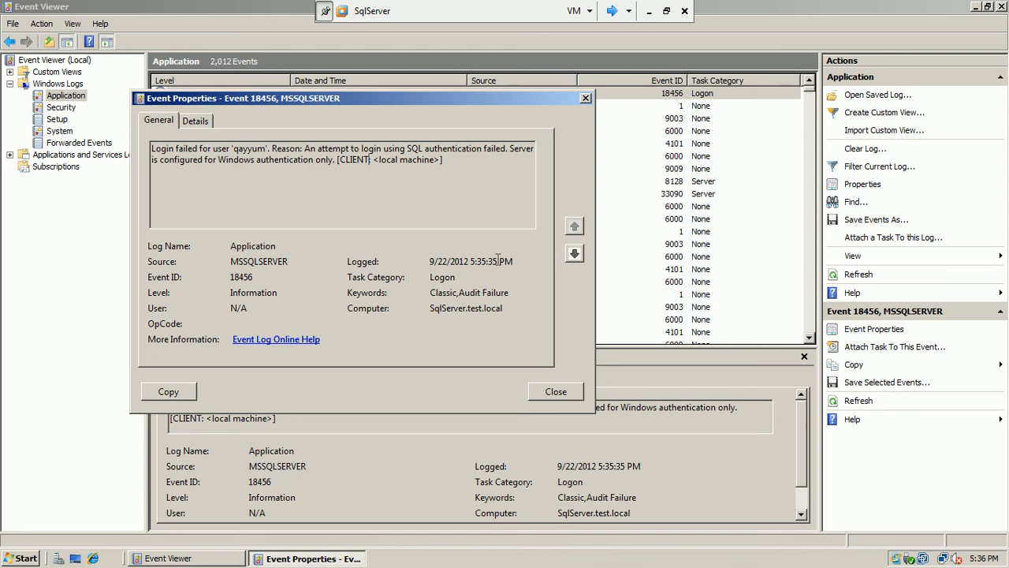
pyautogui.moveTo(514, 261); pyautogui.dragTo(429, 261)
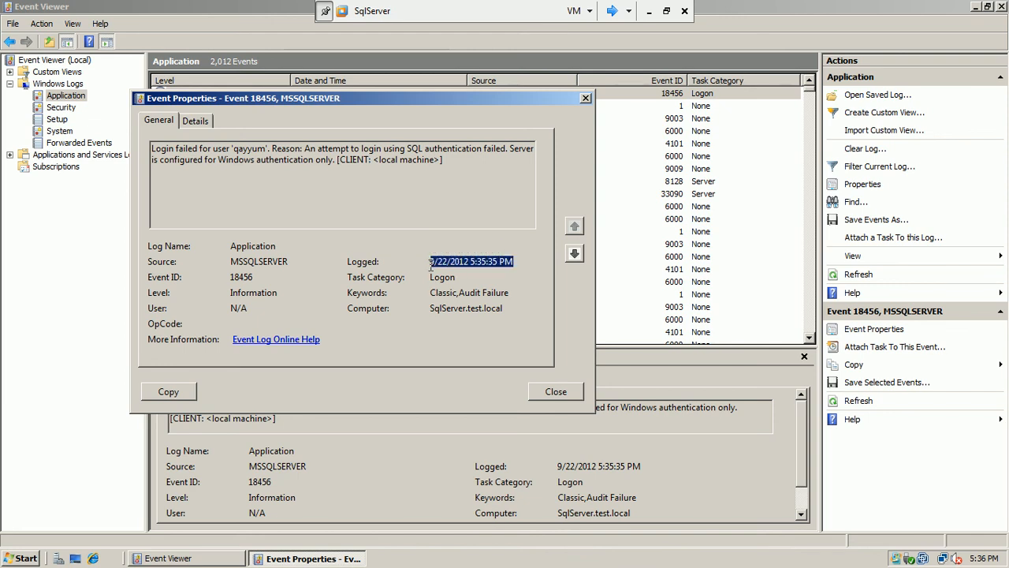
pyautogui.click(556, 392)
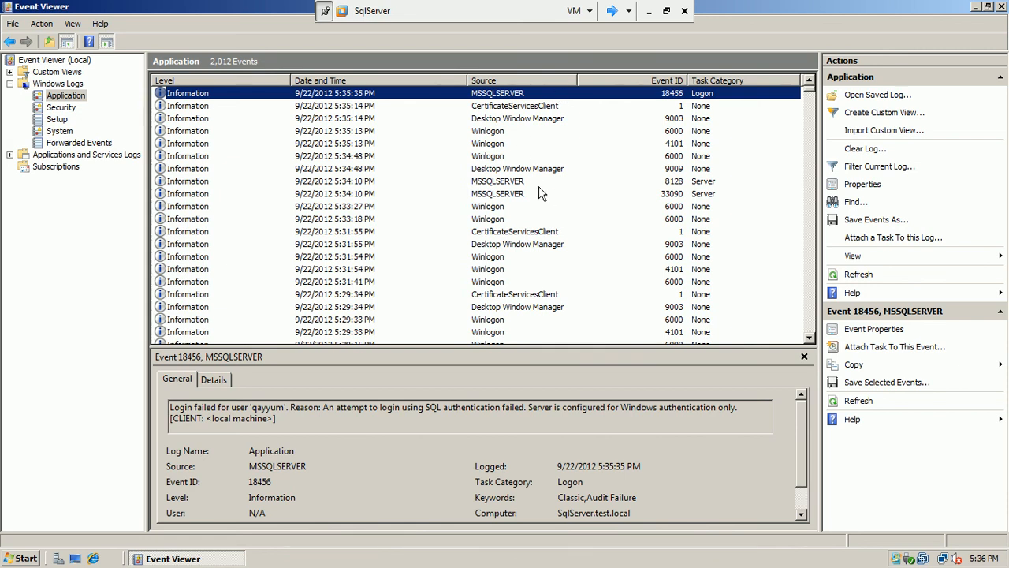
# Read event 8128, reselect event 18456, and close Event Viewer
pyautogui.doubleClick(519, 182)
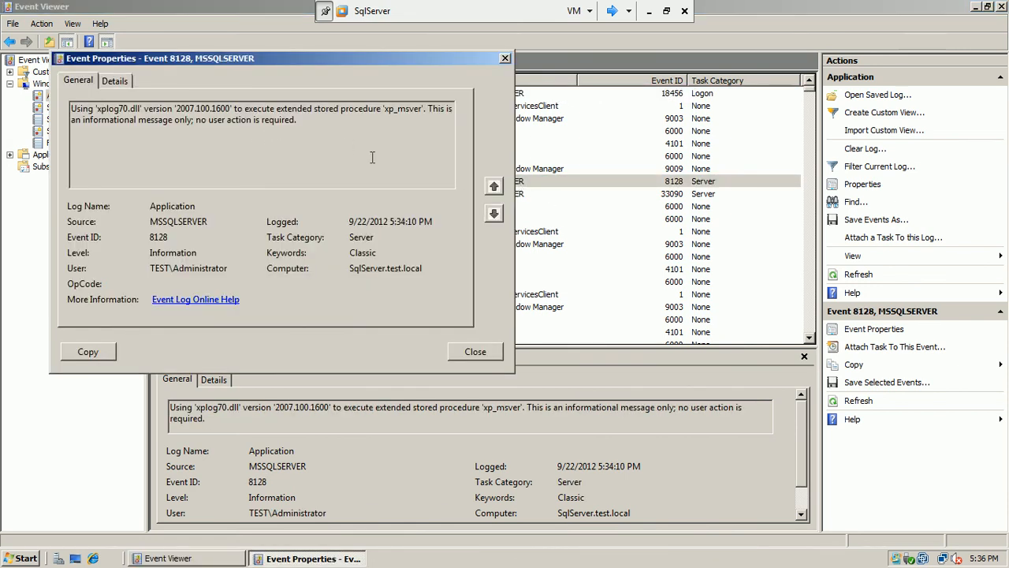
pyautogui.click(495, 358)
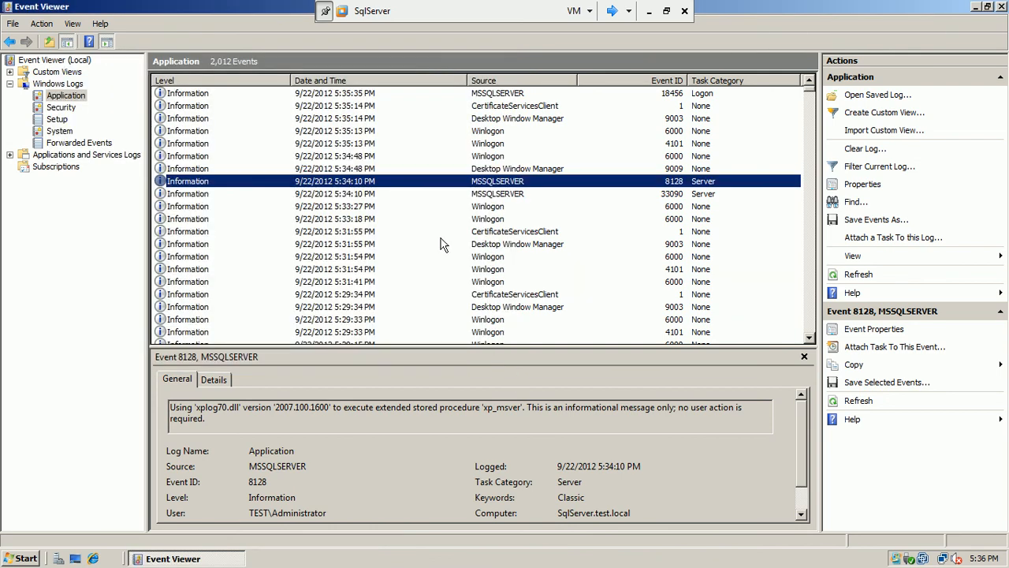
pyautogui.click(511, 95)
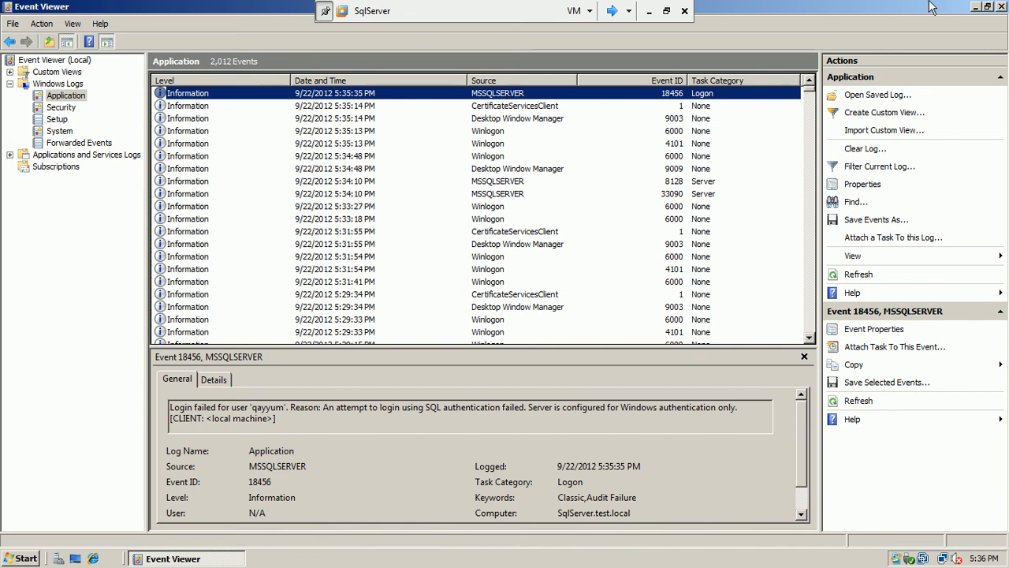
pyautogui.click(1002, 6)
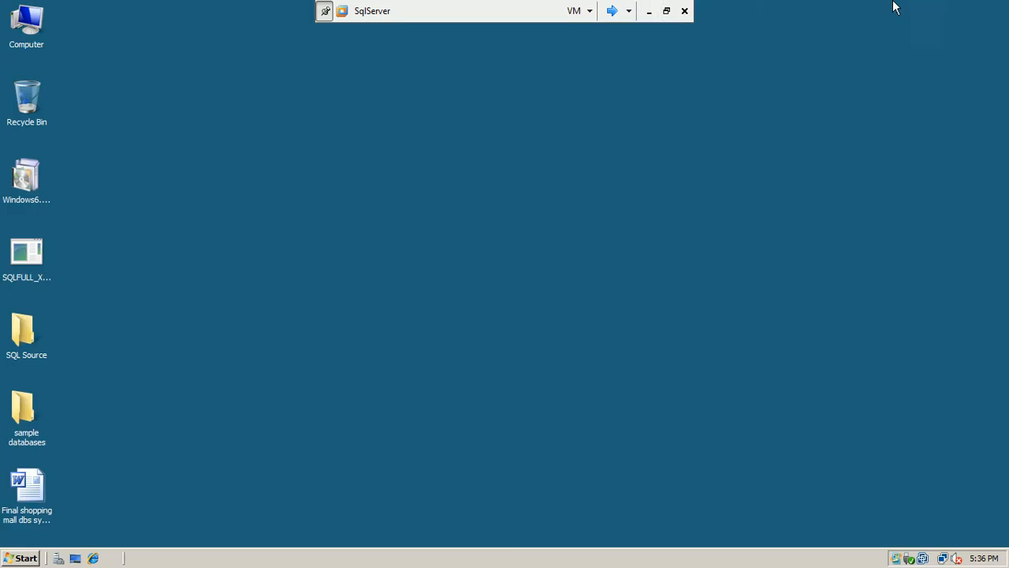
# Present the 'Protecting your data' slide with the Felt Tip Pen, then stop annotating
pyautogui.click(649, 11)
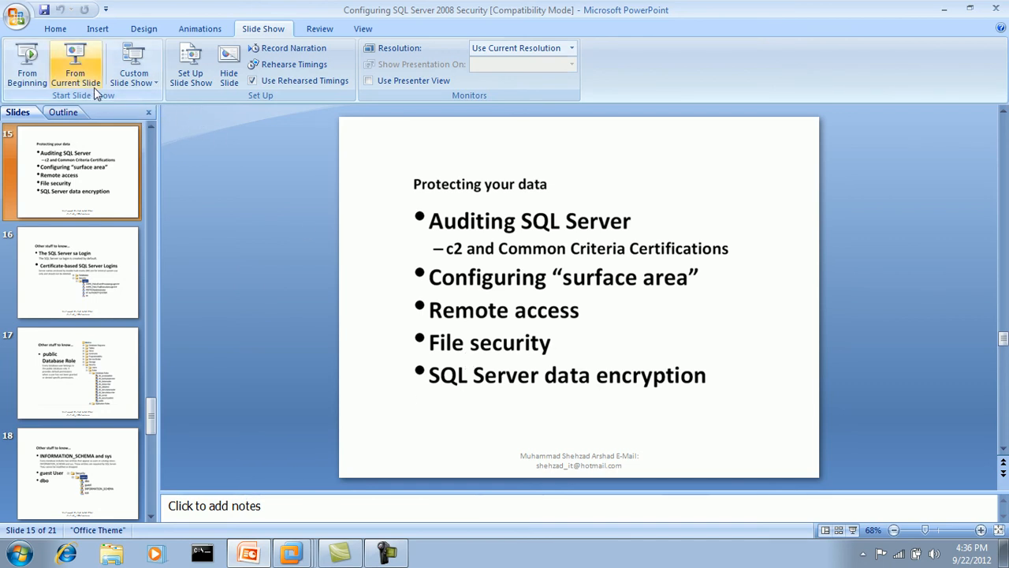
pyautogui.click(76, 75)
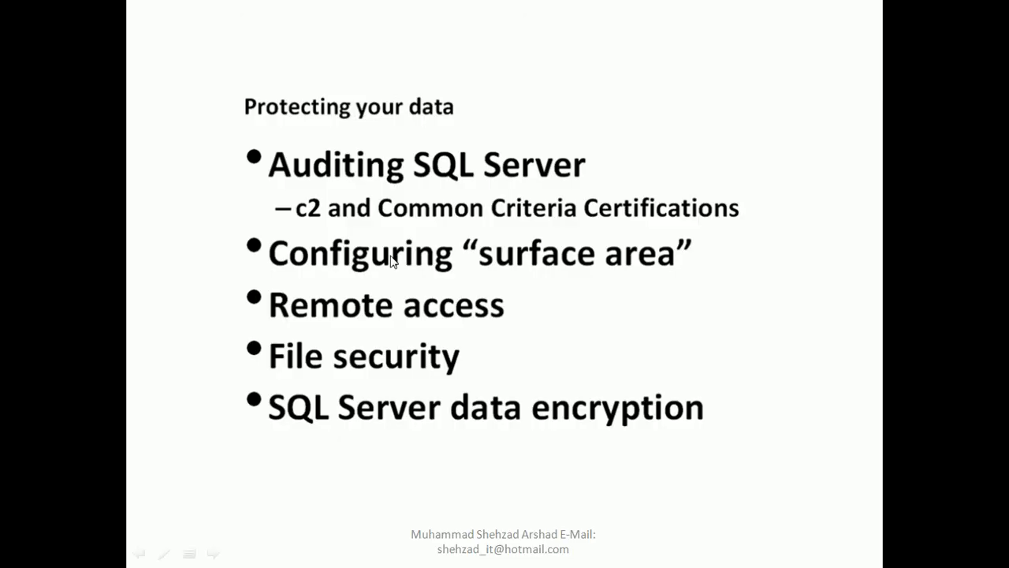
pyautogui.rightClick(543, 284)
pyautogui.moveTo(587, 392)
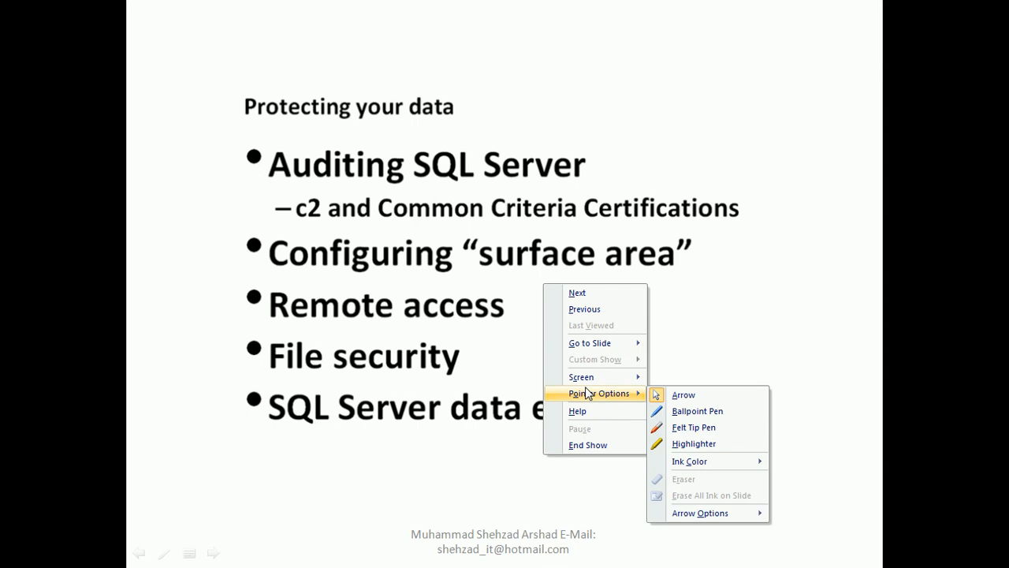
pyautogui.click(685, 426)
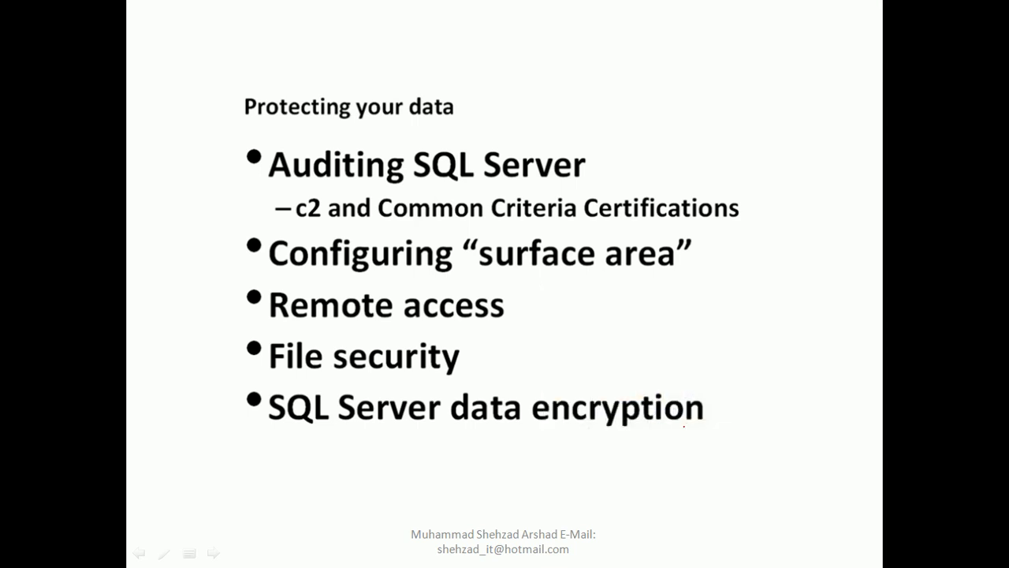
pyautogui.press('Escape')
pyautogui.press('Escape')
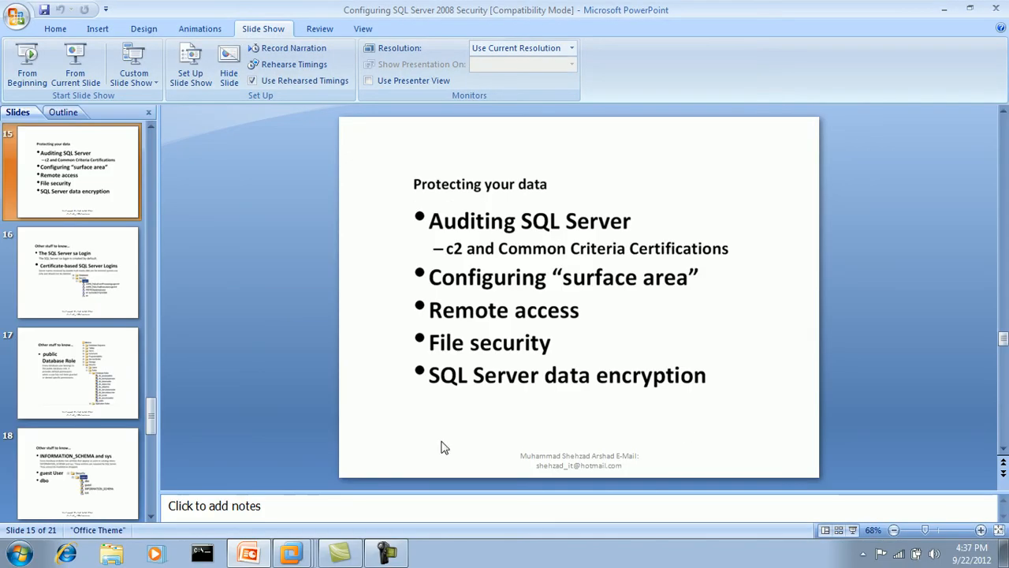
# Switch to the SqlServer virtual machine from the VMware taskbar list
pyautogui.click(388, 554)
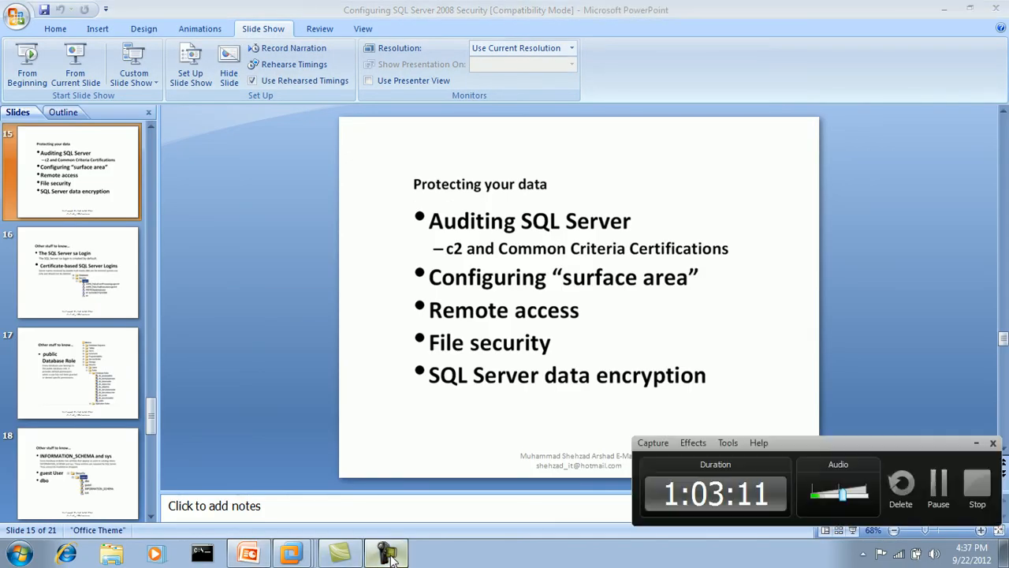
pyautogui.click(976, 443)
pyautogui.rightClick(295, 552)
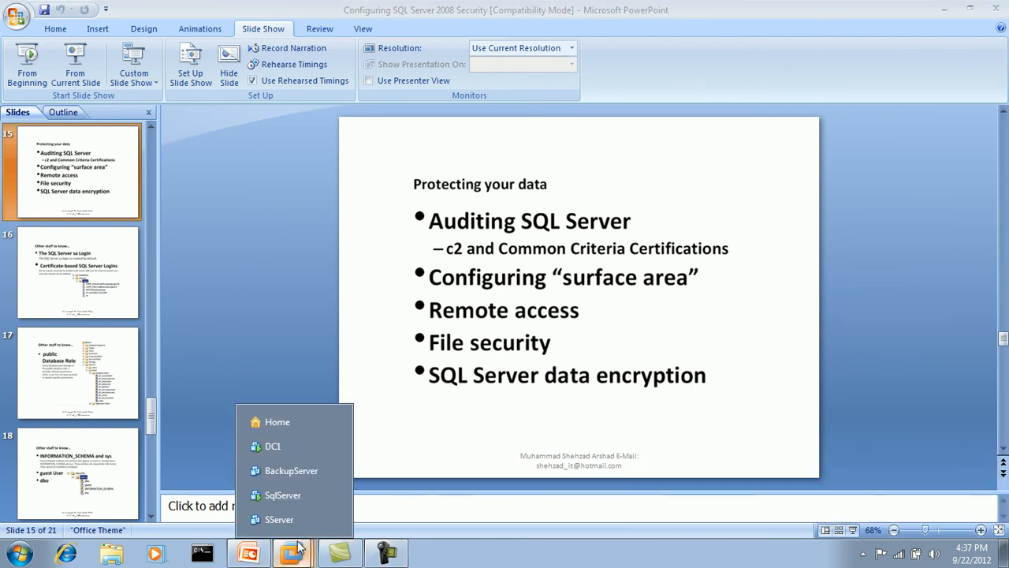
pyautogui.click(273, 497)
# Launch Management Studio and connect to the SQLSERVER database engine
pyautogui.click(6, 559)
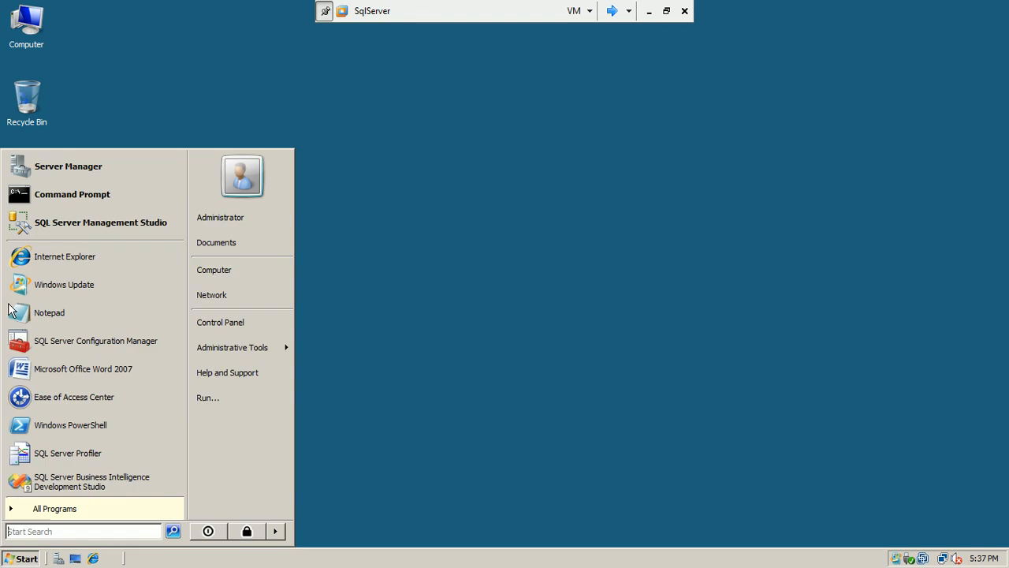
pyautogui.click(82, 227)
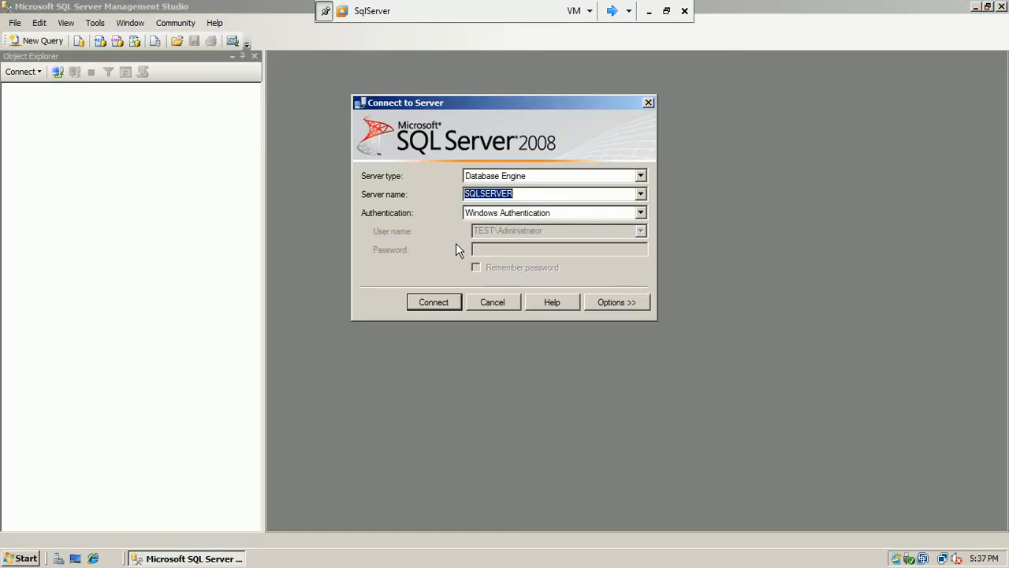
pyautogui.click(437, 302)
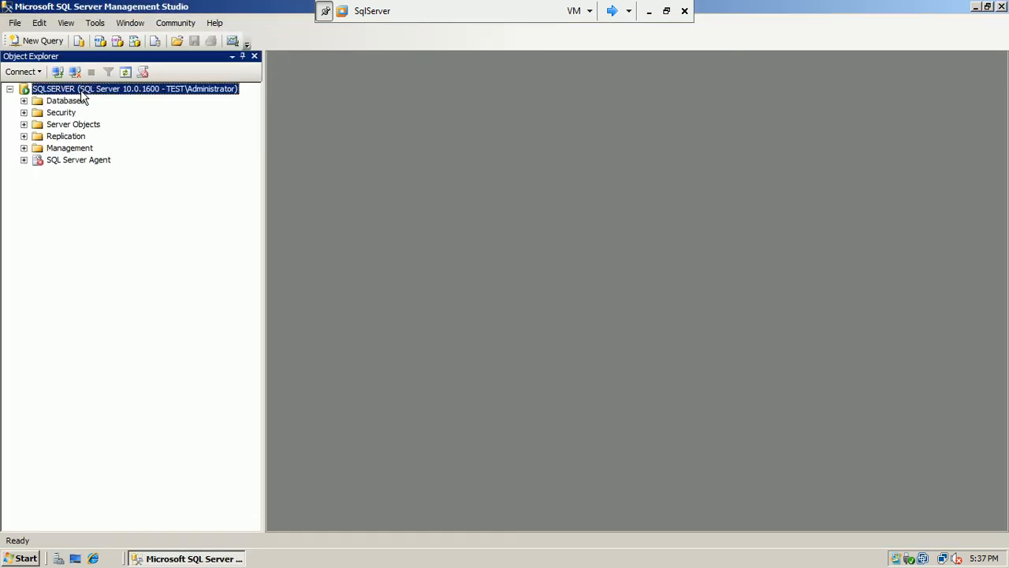
# Browse the SQLSERVER server facets list, cancel, close Management Studio and minimize the VM
pyautogui.rightClick(82, 93)
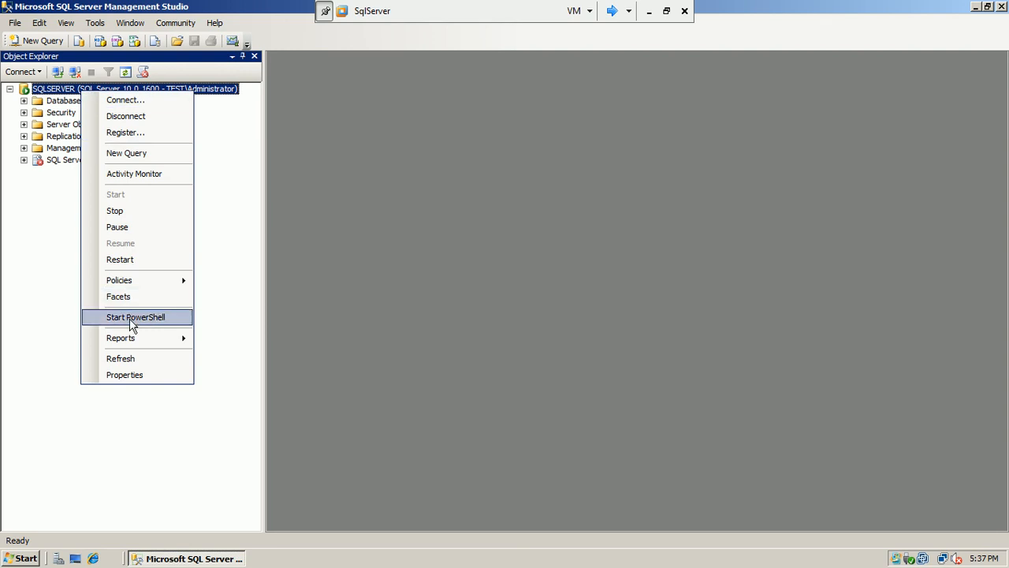
pyautogui.click(139, 299)
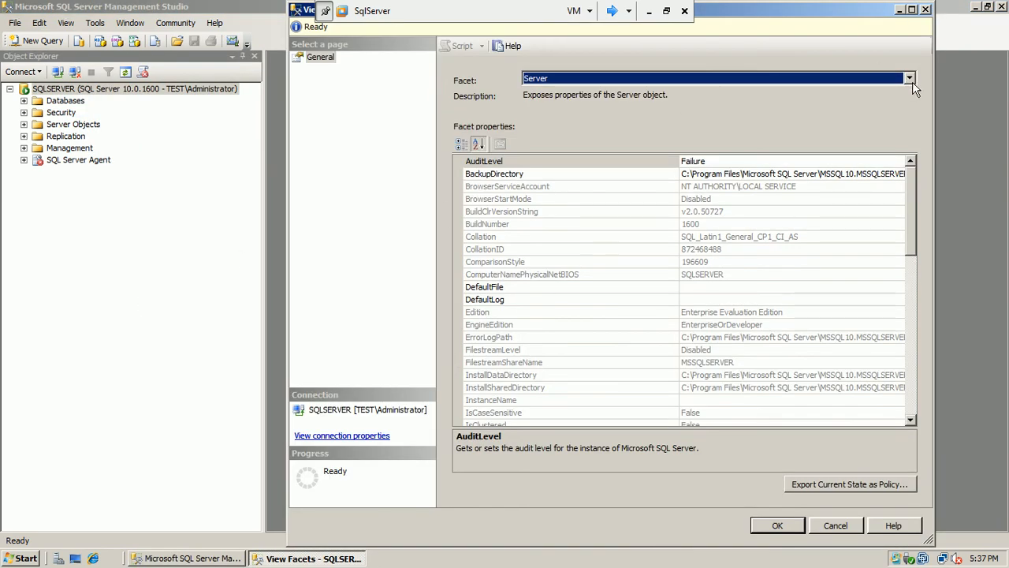
pyautogui.click(911, 80)
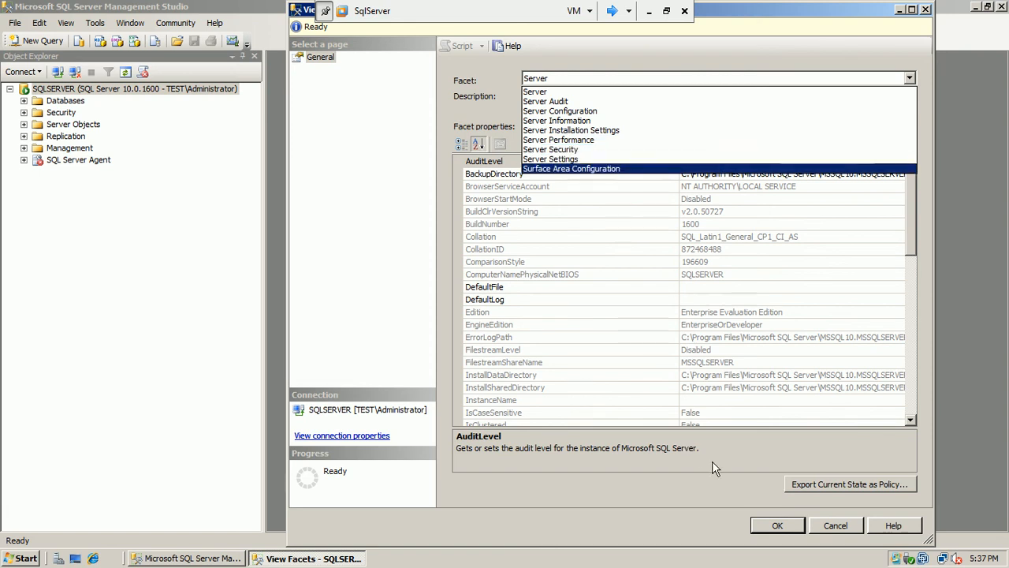
pyautogui.click(821, 526)
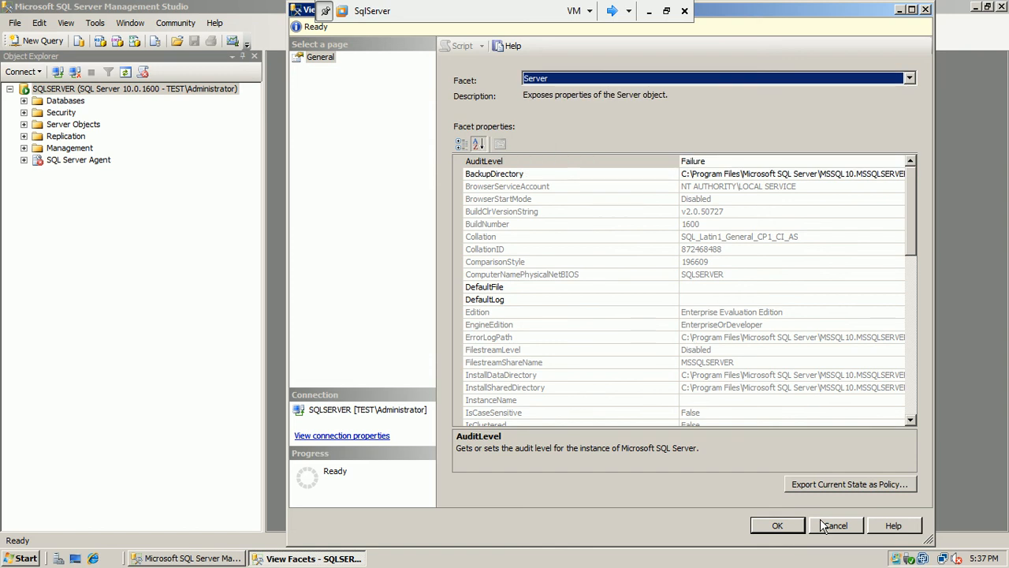
pyautogui.click(822, 525)
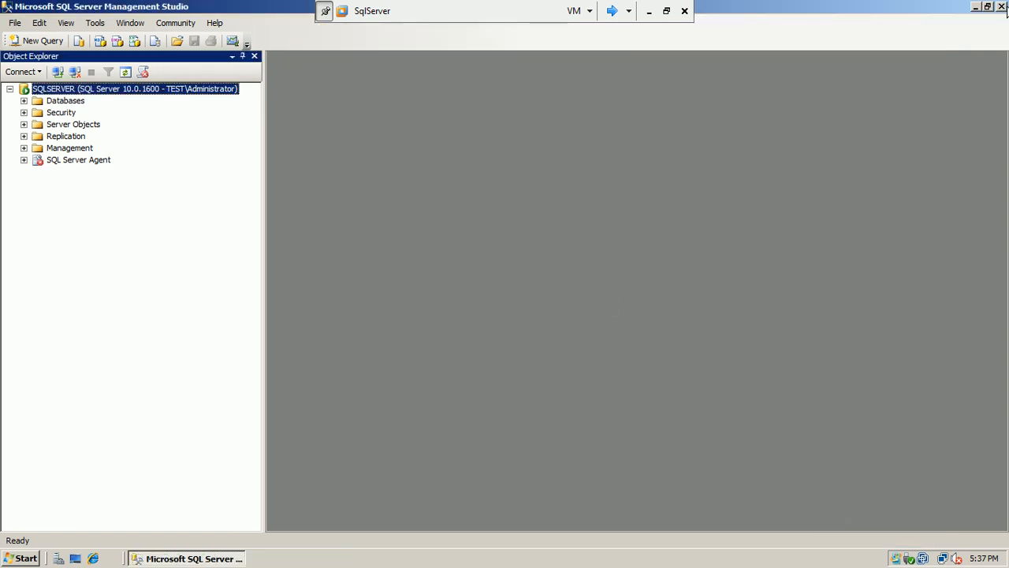
pyautogui.click(1000, 6)
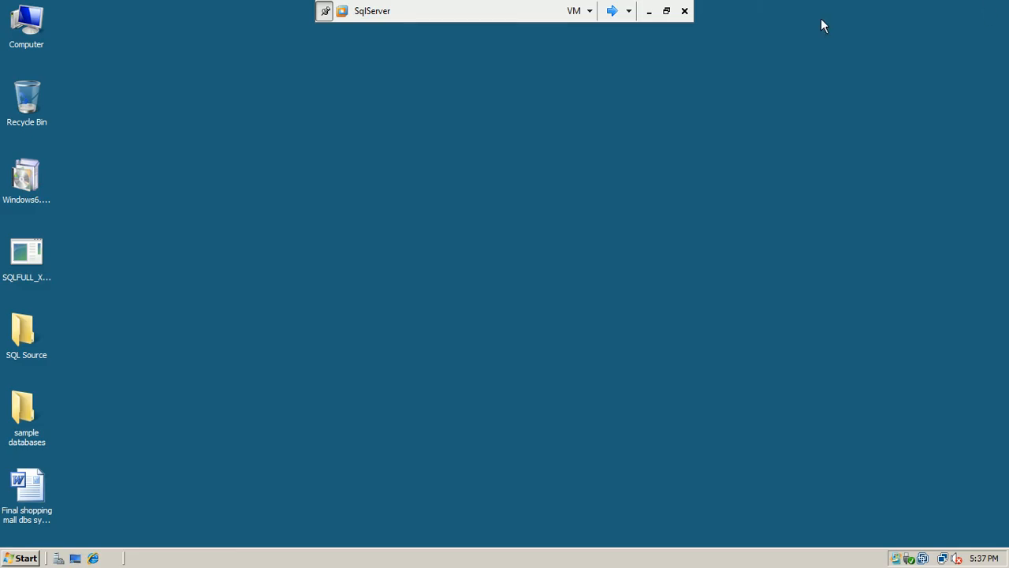
pyautogui.click(649, 11)
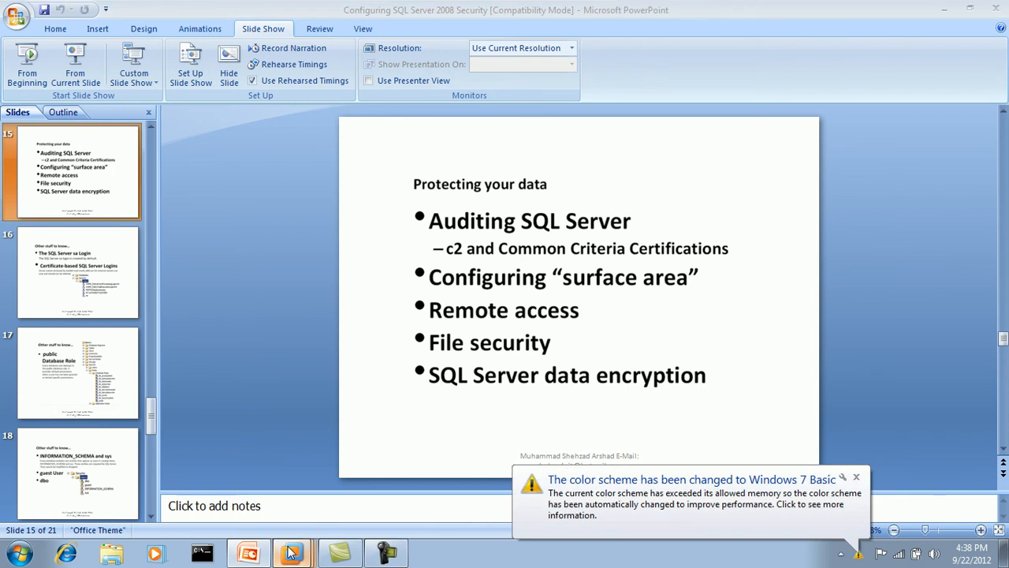
# Power on the SServer virtual machine and answer the missing floppy prompt
pyautogui.moveTo(290, 552)
pyautogui.click(303, 519)
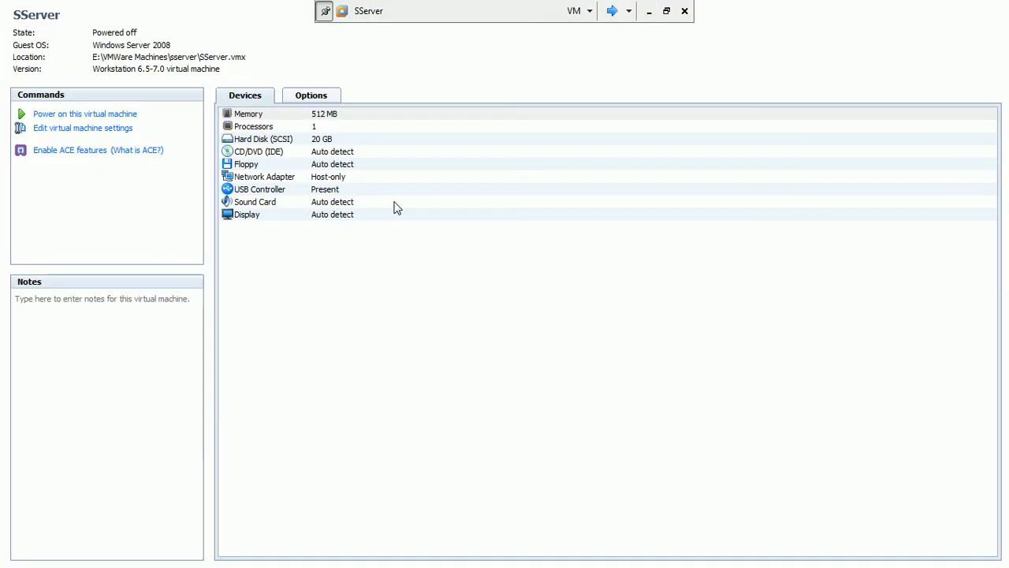
pyautogui.click(103, 114)
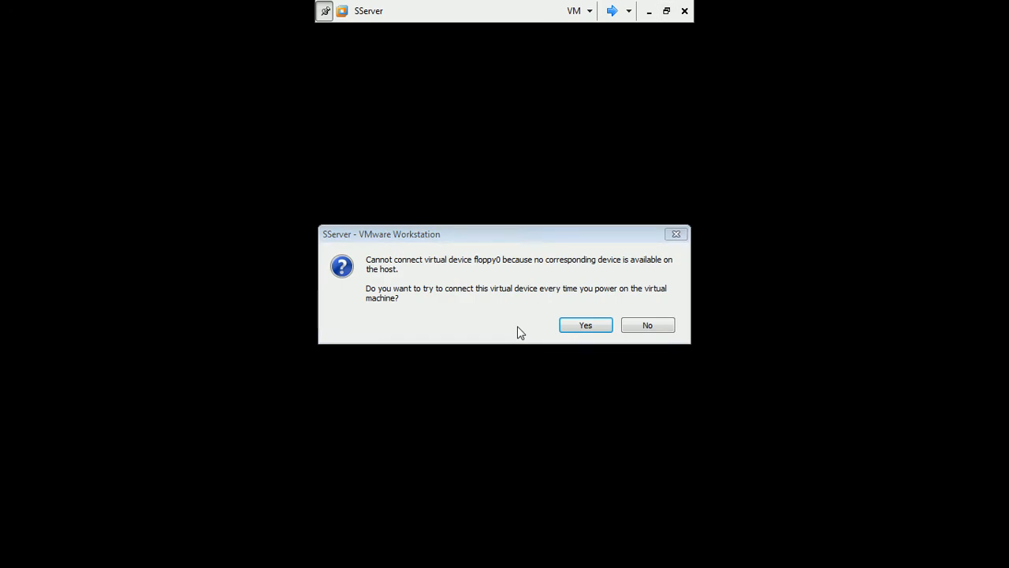
pyautogui.click(645, 325)
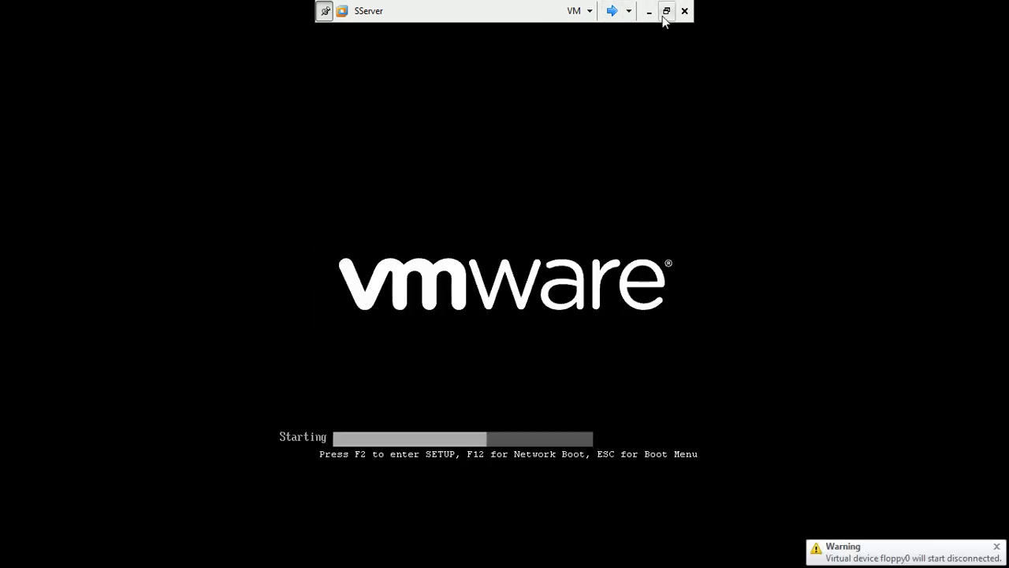
# Leave full-screen view, maximize VMware, then minimize it to return to the slides
pyautogui.hotkey('ctrl', 'alt', 'Return')
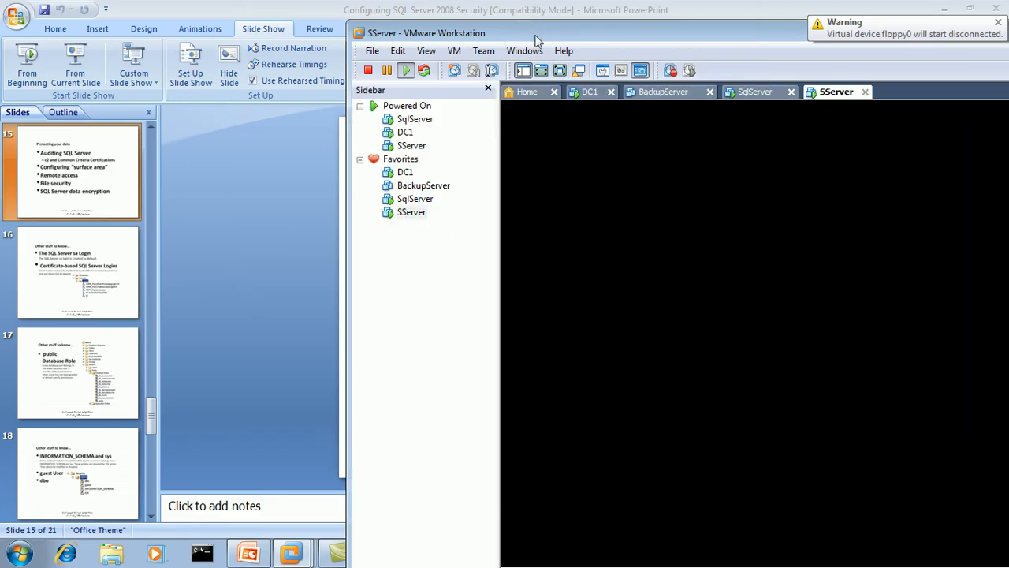
pyautogui.doubleClick(540, 35)
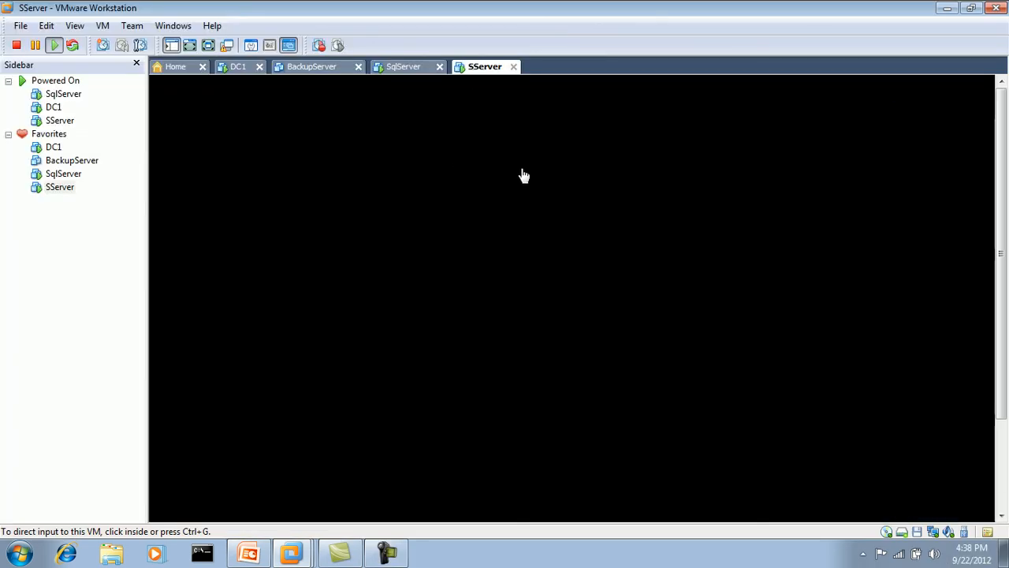
pyautogui.click(946, 8)
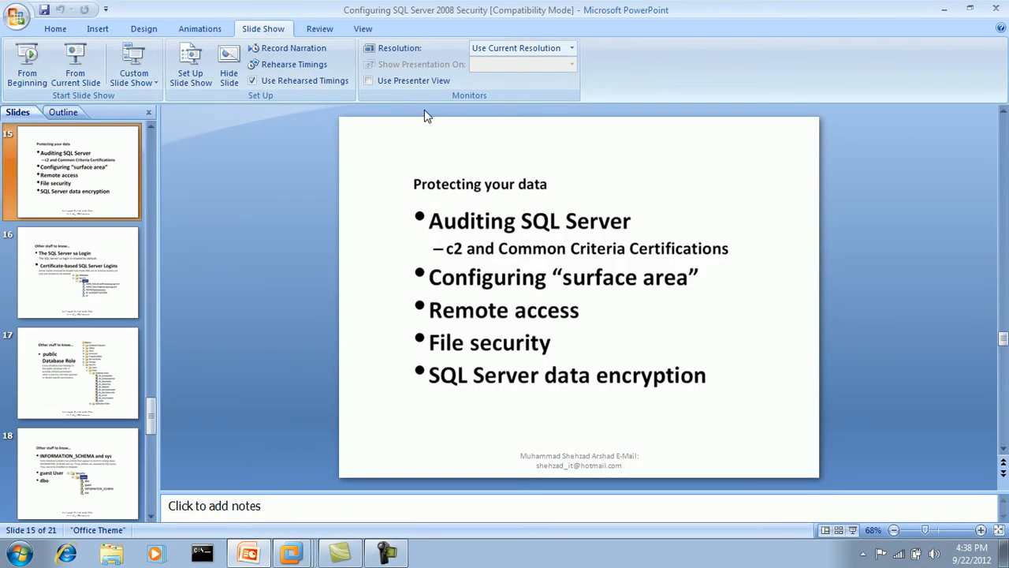
# Present from the current slide and underline 'SQL Server data encryption' with the red felt-tip pen
pyautogui.click(79, 76)
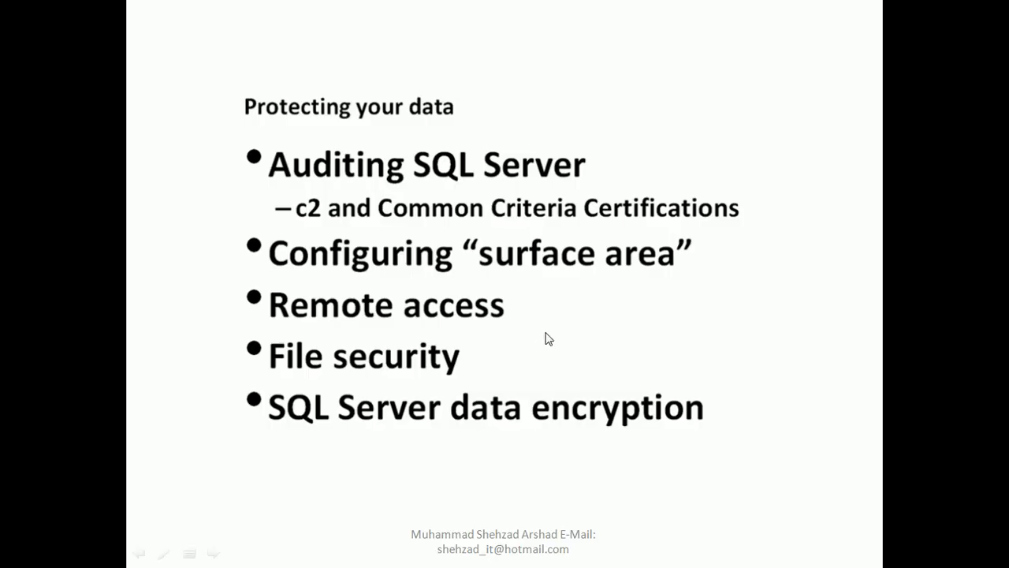
pyautogui.rightClick(549, 338)
pyautogui.moveTo(611, 449)
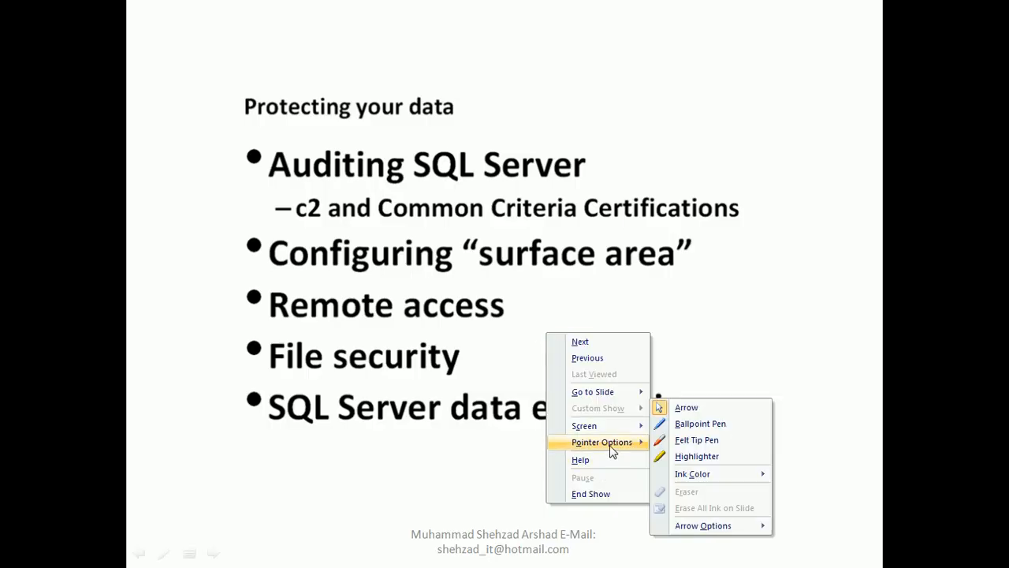
pyautogui.click(682, 440)
pyautogui.moveTo(712, 421)
pyautogui.mouseDown()
pyautogui.moveTo(557, 454)
pyautogui.moveTo(415, 463)
pyautogui.moveTo(306, 447)
pyautogui.mouseUp()
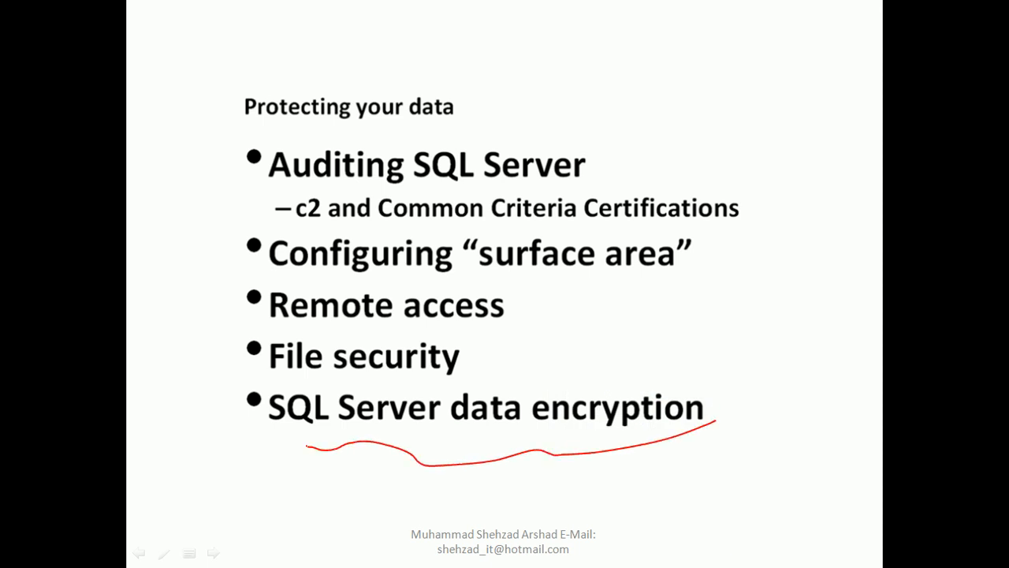
# Advance to slide 16, end the slide show, and discard the ink annotations
pyautogui.press('Right')
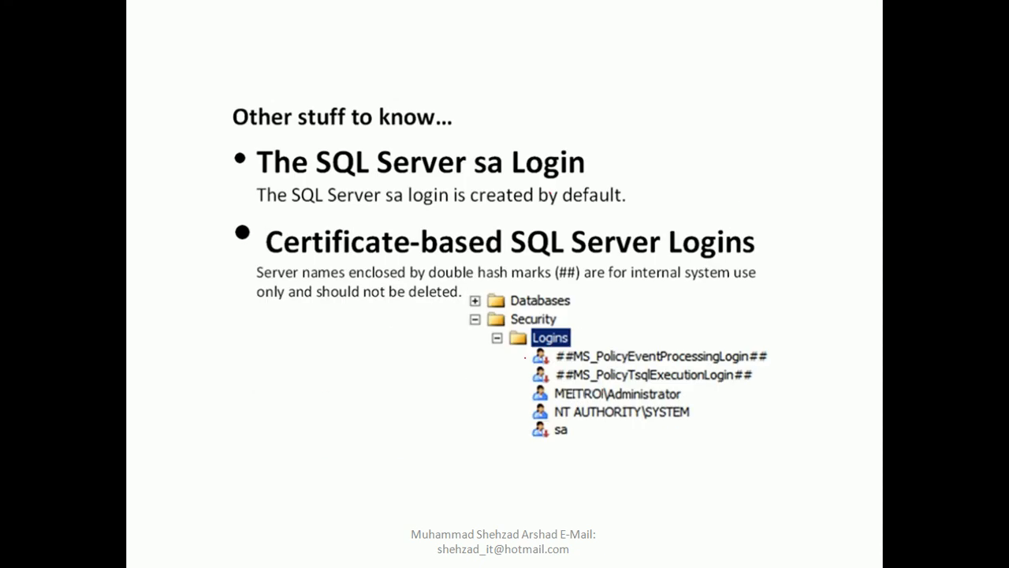
pyautogui.press('Escape')
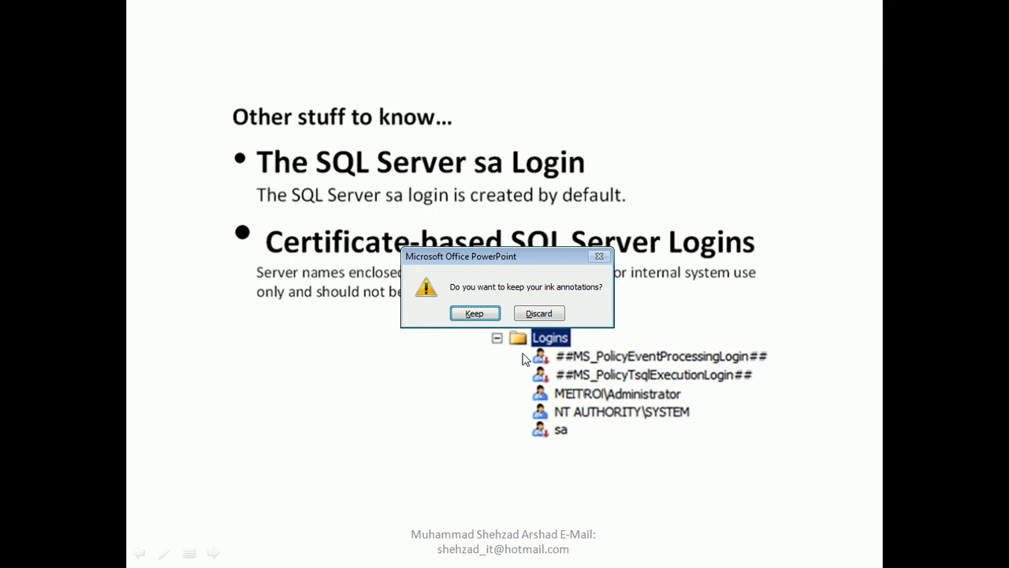
pyautogui.click(540, 314)
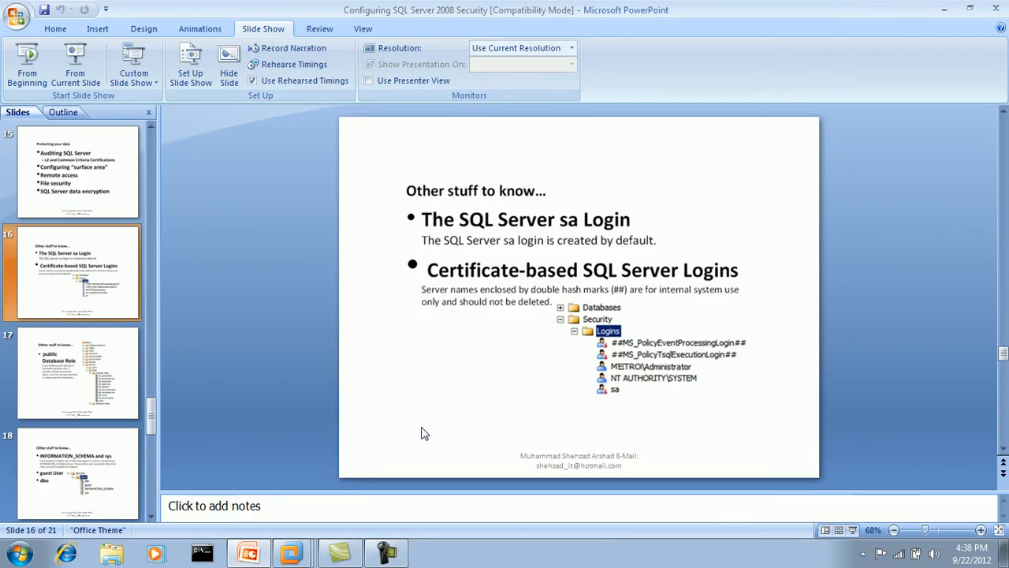
pyautogui.click(291, 554)
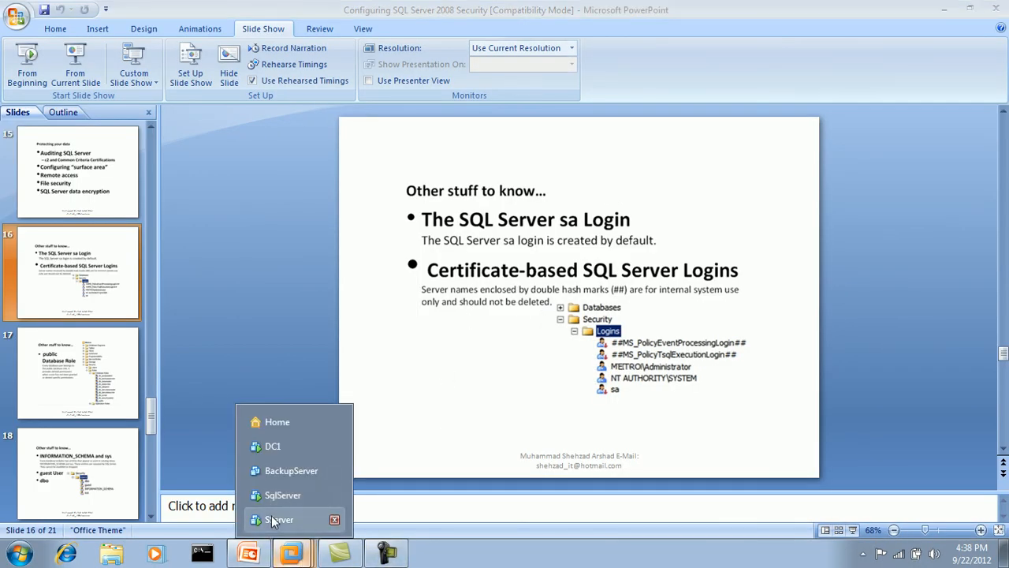
# Show SServer full-screen, cycle to the DC1 machine, and refresh its desktop
pyautogui.click(273, 521)
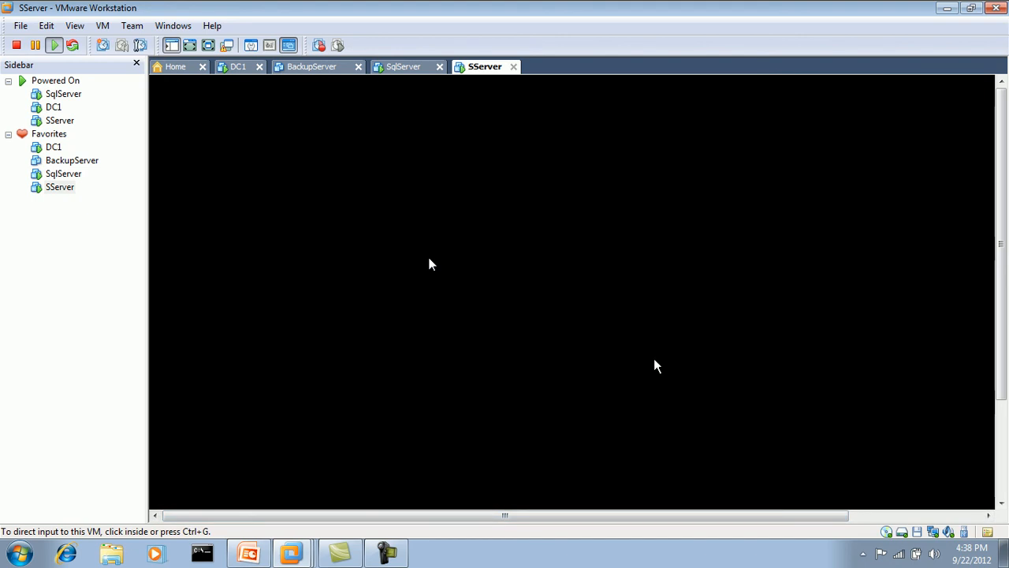
pyautogui.click(209, 45)
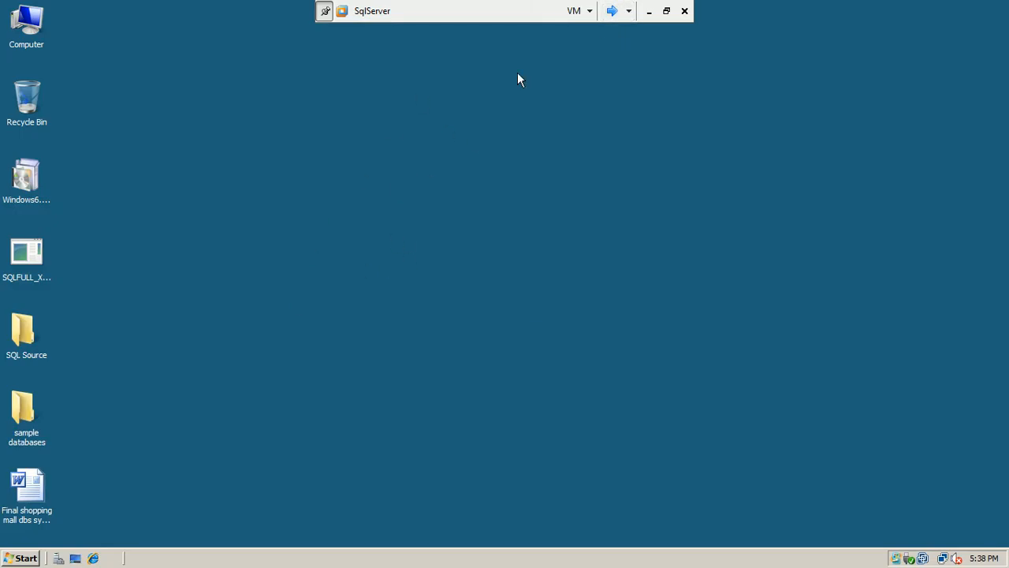
pyautogui.click(611, 11)
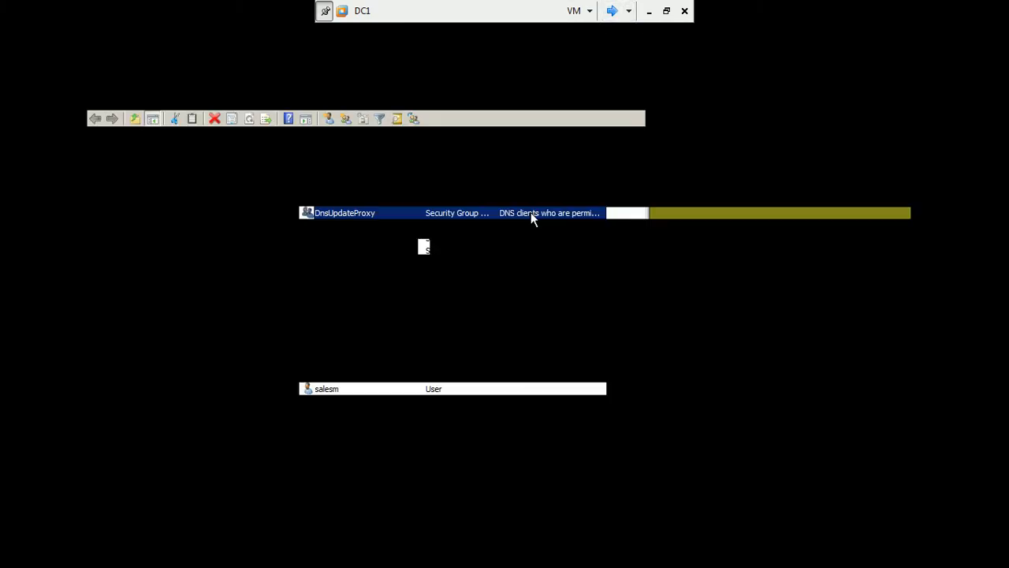
pyautogui.rightClick(793, 93)
pyautogui.click(820, 128)
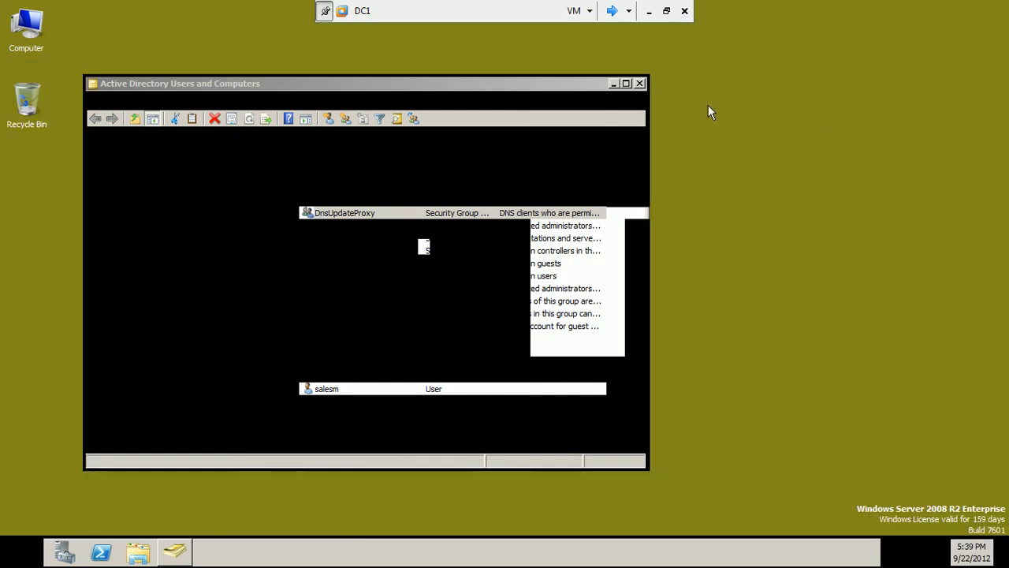
# Close Active Directory Users and Computers on DC1, refresh the desktop, and switch to SServer
pyautogui.click(640, 83)
pyautogui.rightClick(266, 240)
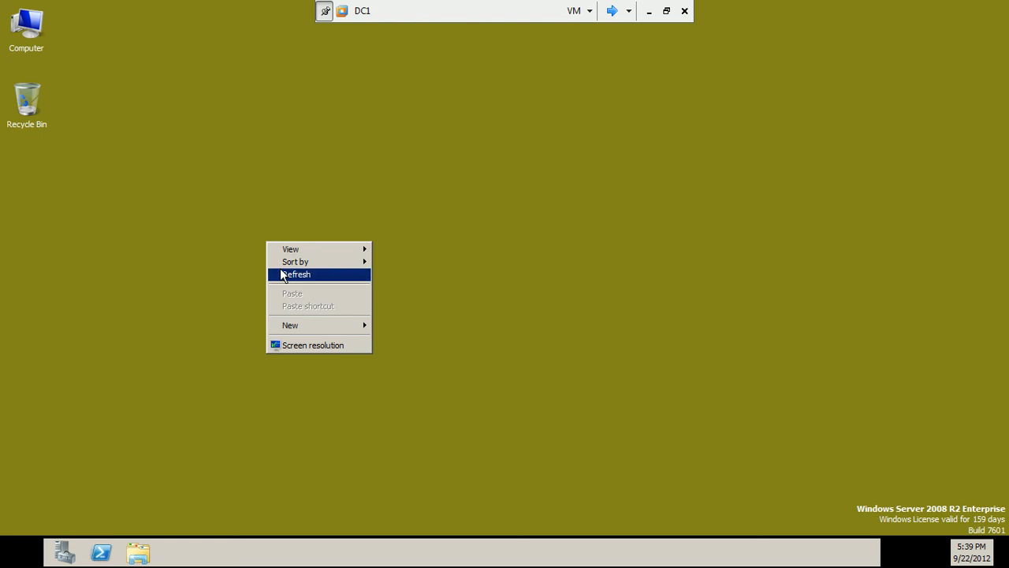
pyautogui.click(287, 275)
pyautogui.rightClick(241, 173)
pyautogui.click(255, 202)
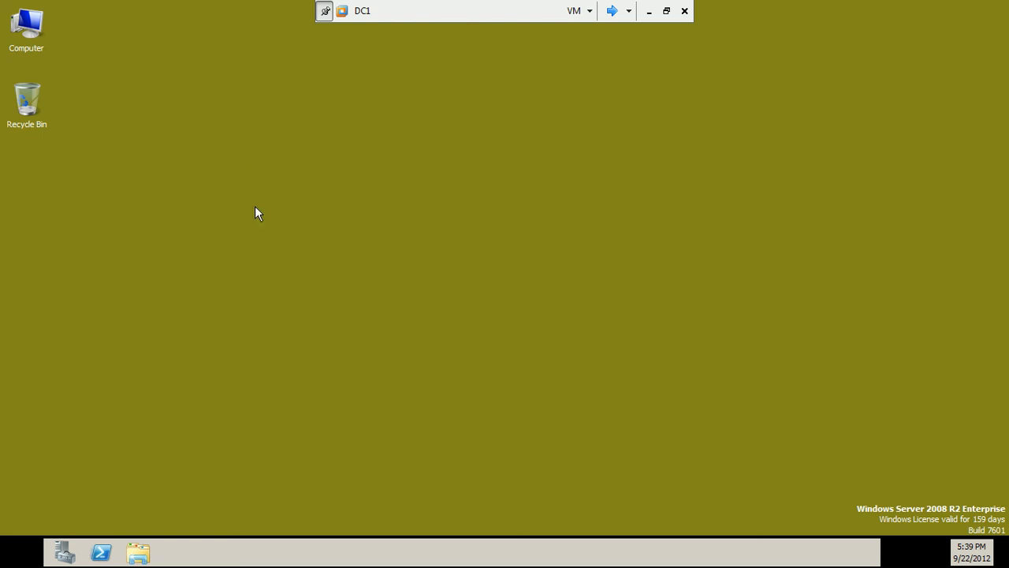
pyautogui.click(25, 553)
pyautogui.rightClick(426, 198)
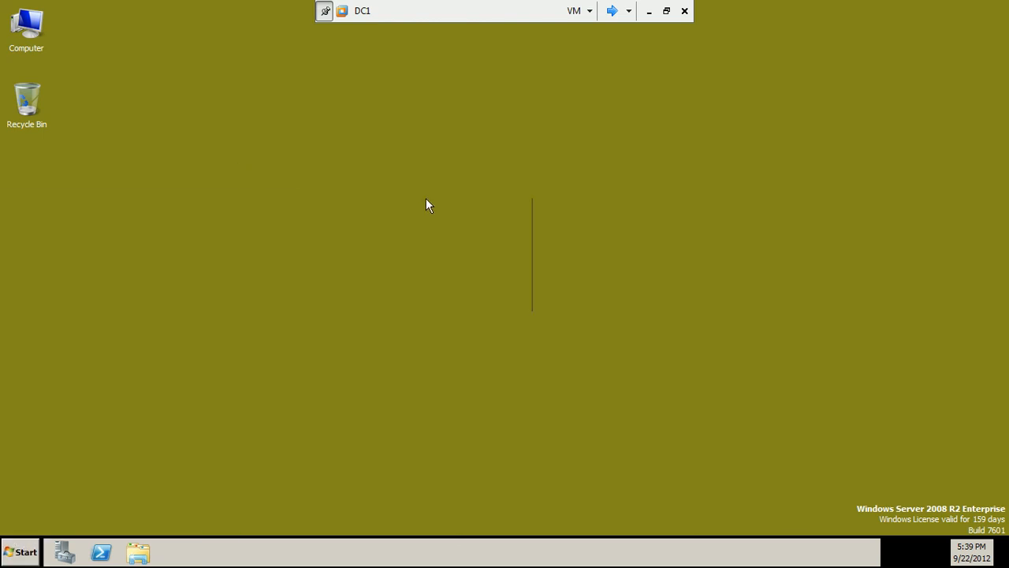
pyautogui.click(441, 232)
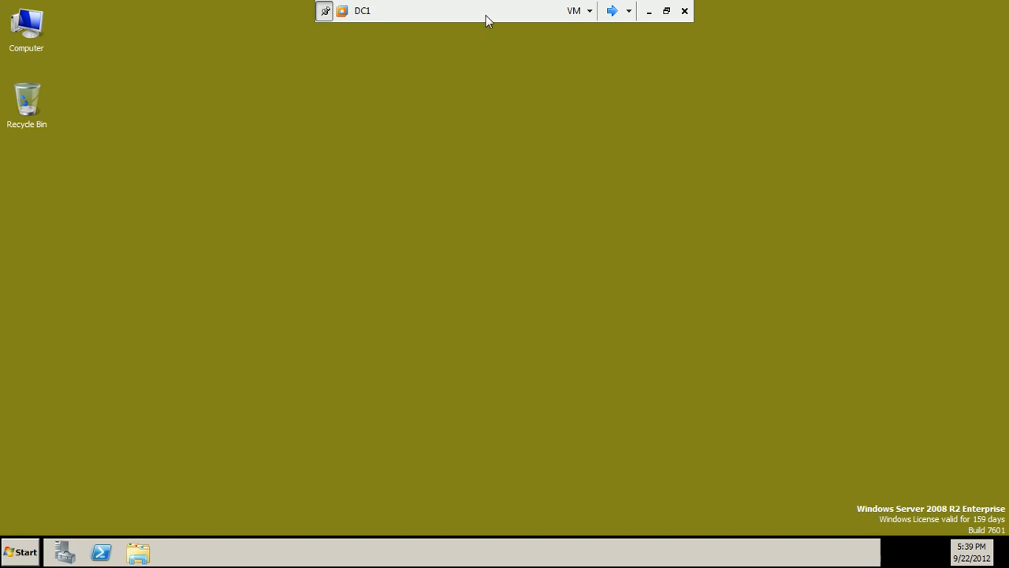
pyautogui.click(613, 11)
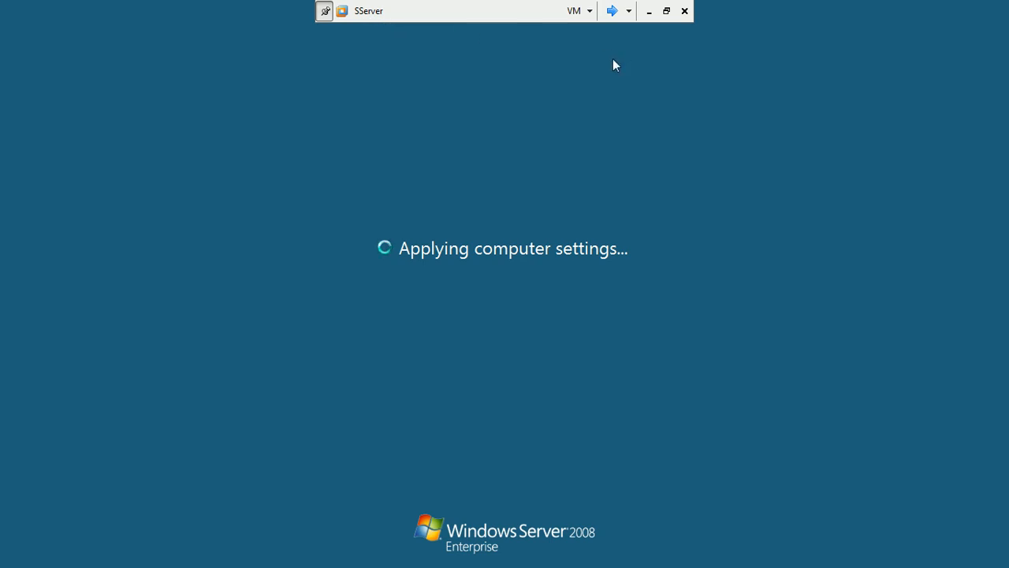
# Switch to the SqlServer machine, refresh its desktop, and open Control Panel
pyautogui.click(612, 11)
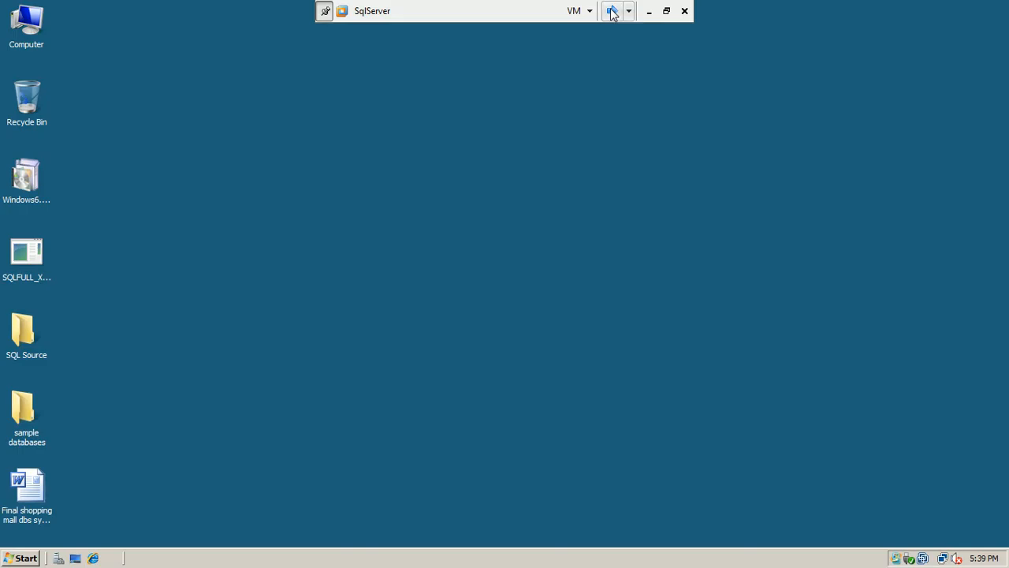
pyautogui.rightClick(421, 144)
pyautogui.click(440, 174)
pyautogui.click(16, 558)
pyautogui.click(220, 322)
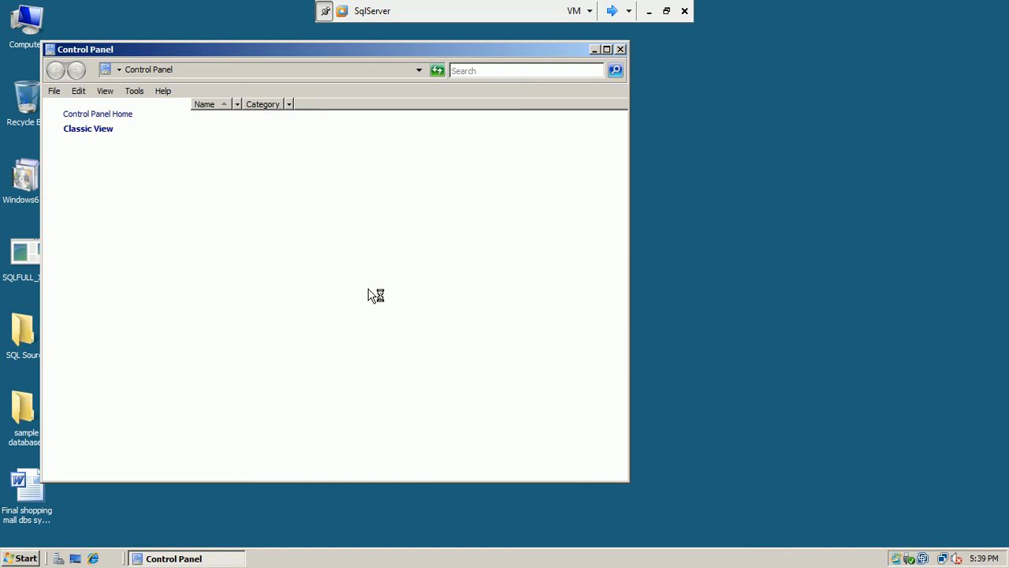
# Confirm Windows Firewall is set to On, close Control Panel, and switch virtual machines
pyautogui.moveTo(352, 49); pyautogui.dragTo(491, 52)
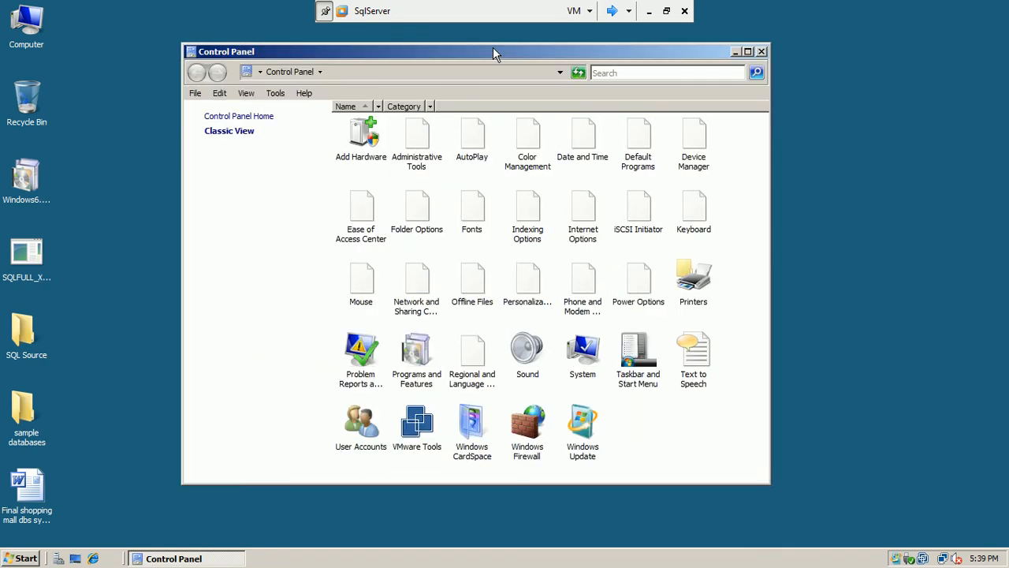
pyautogui.doubleClick(527, 430)
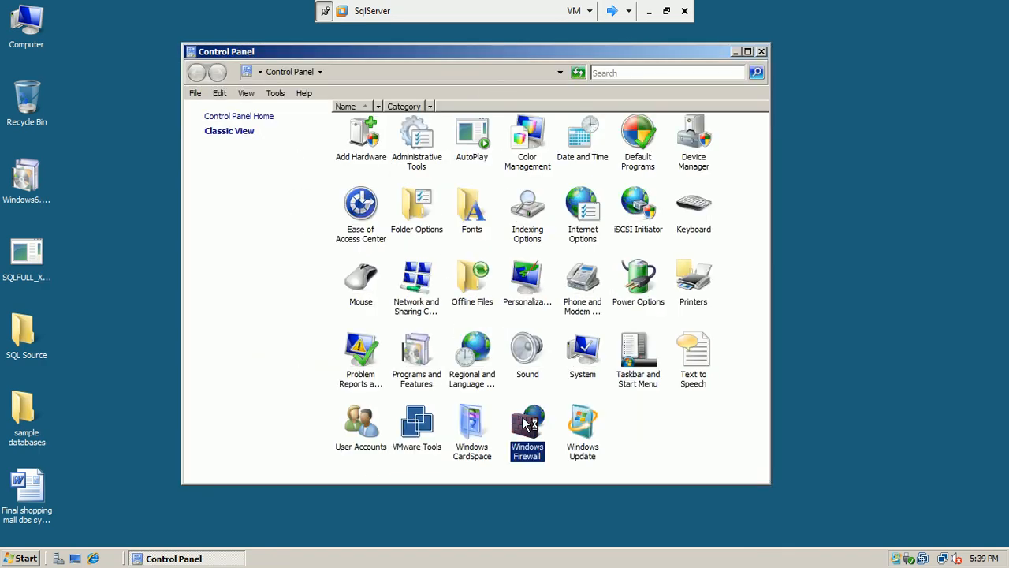
pyautogui.click(677, 190)
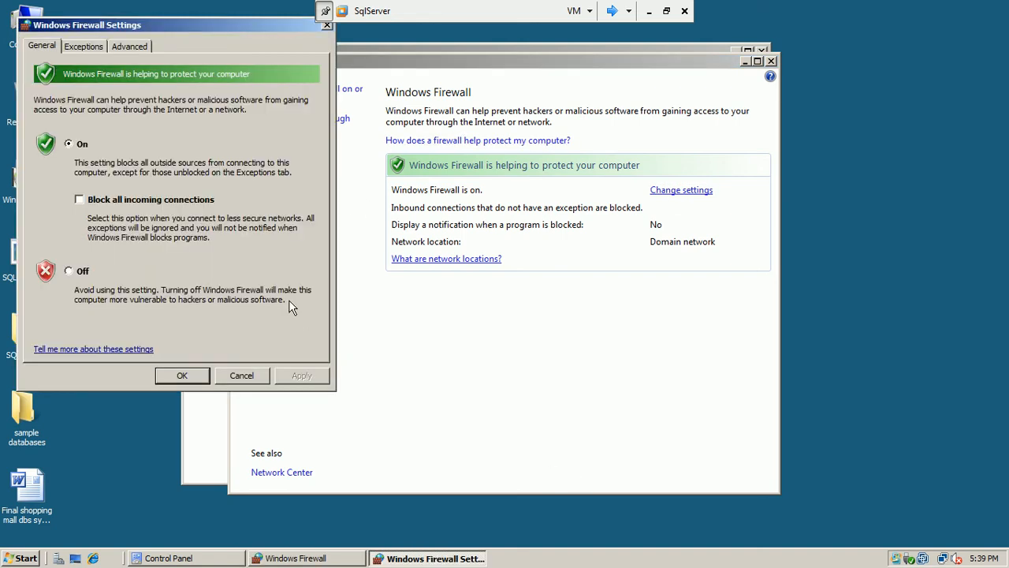
pyautogui.click(237, 376)
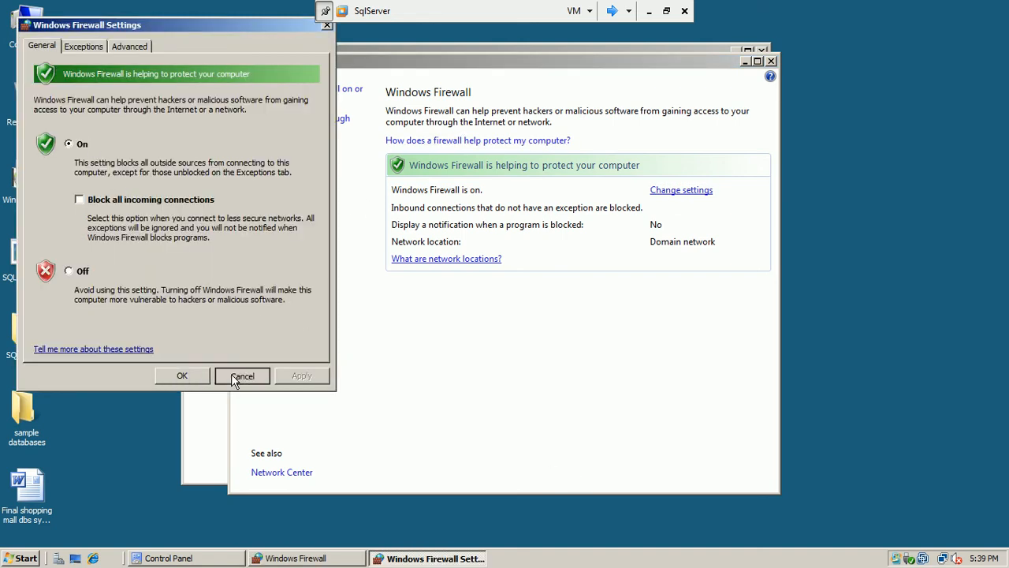
pyautogui.click(770, 62)
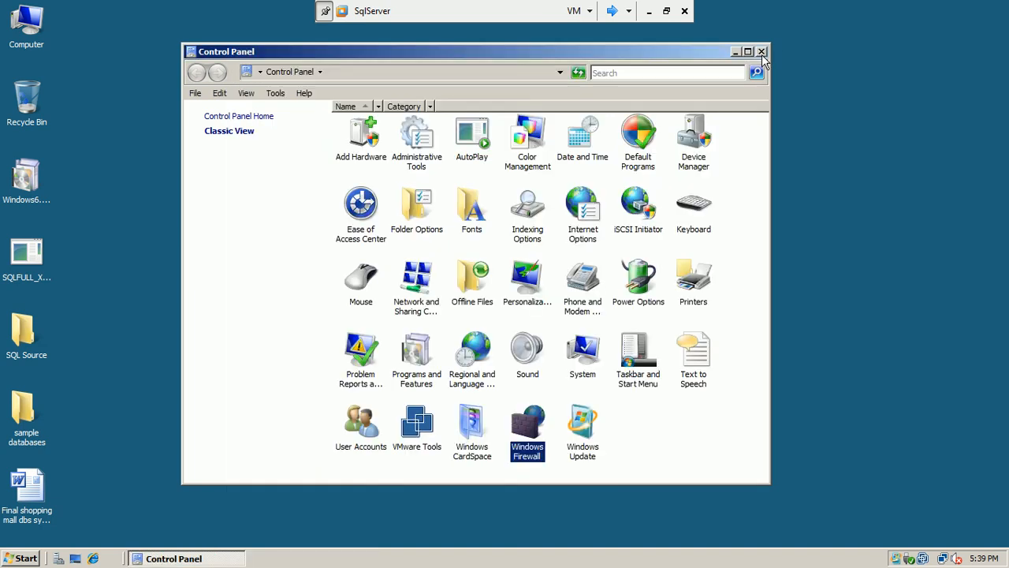
pyautogui.click(761, 52)
pyautogui.click(609, 12)
# Switch to the SServer VM and sign in as administrator with the account password
pyautogui.click(606, 13)
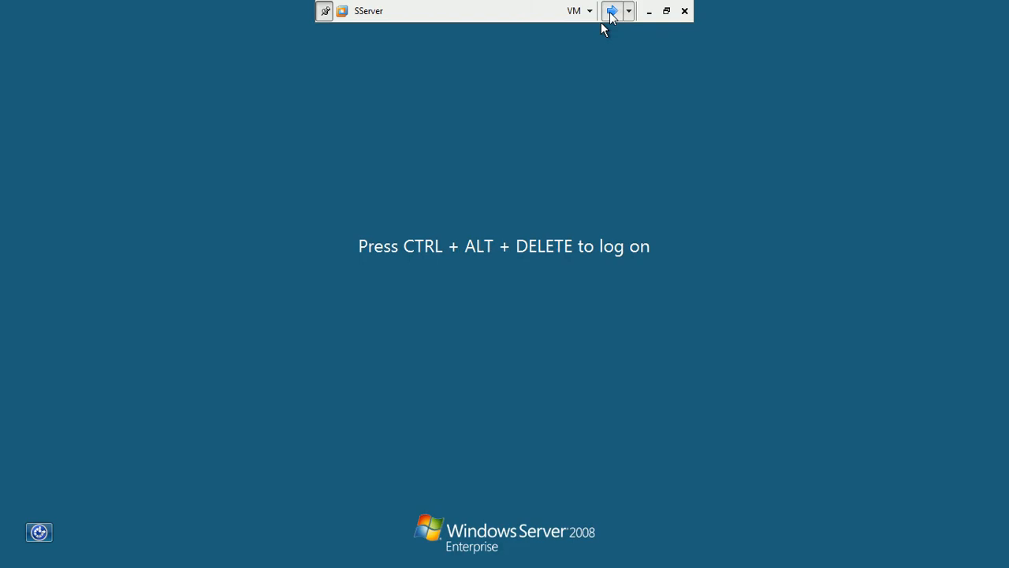
pyautogui.hotkey('ctrl', 'alt', 'End')
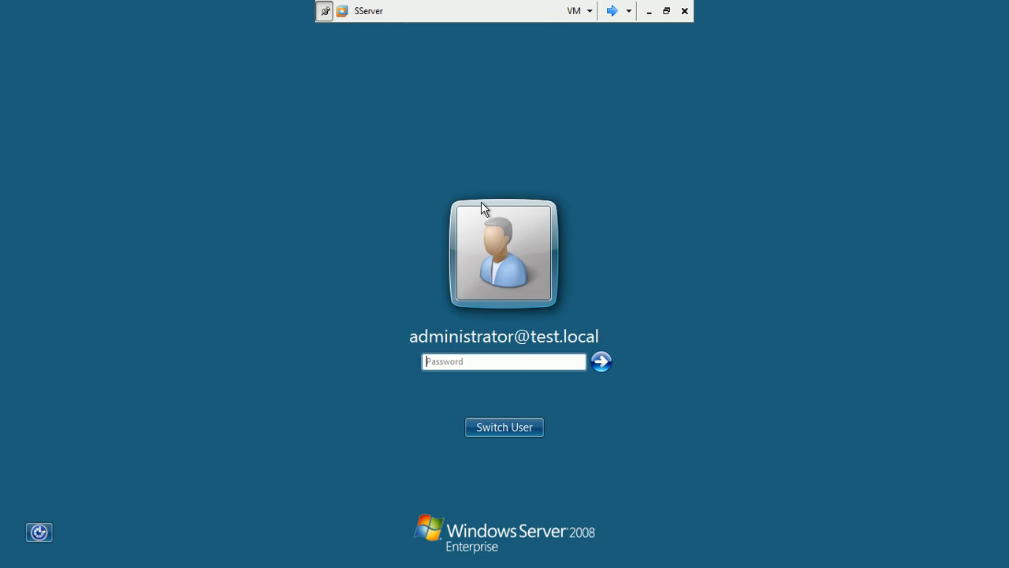
pyautogui.write('••••••')
pyautogui.press('Return')
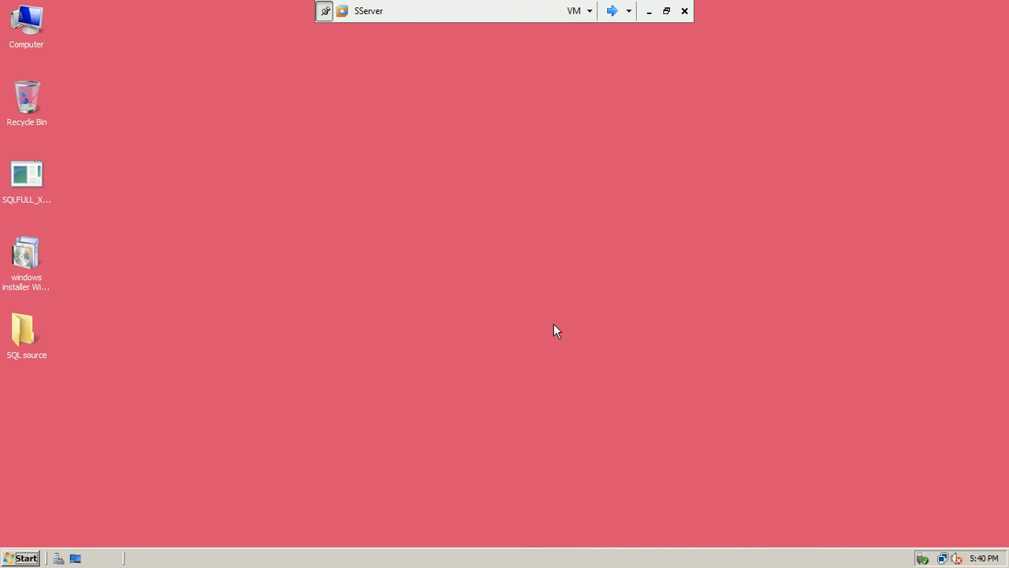
# Launch SQL Server Management Studio from the Microsoft SQL Server 2008 program folder and let it configure
pyautogui.click(22, 559)
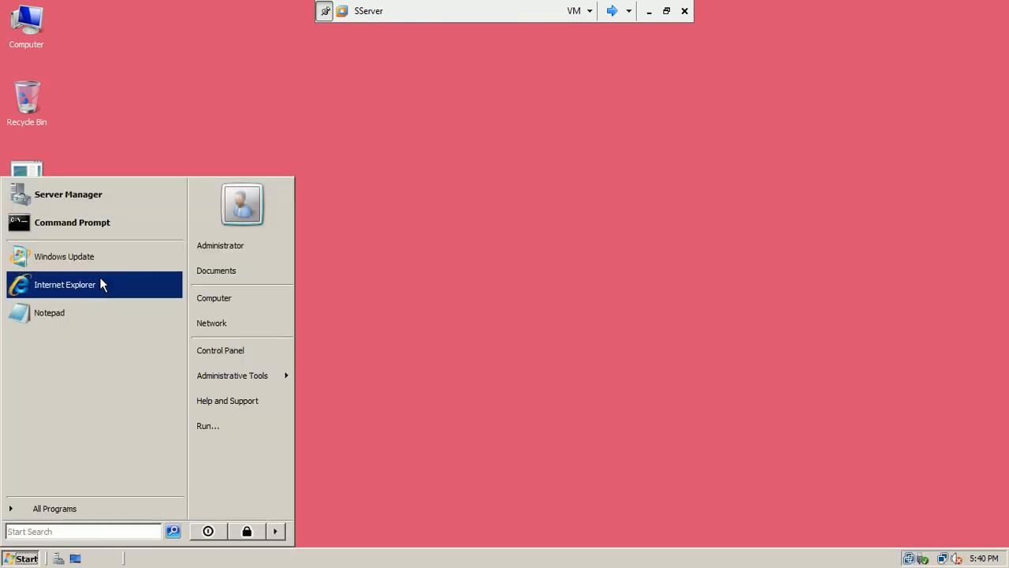
pyautogui.click(56, 510)
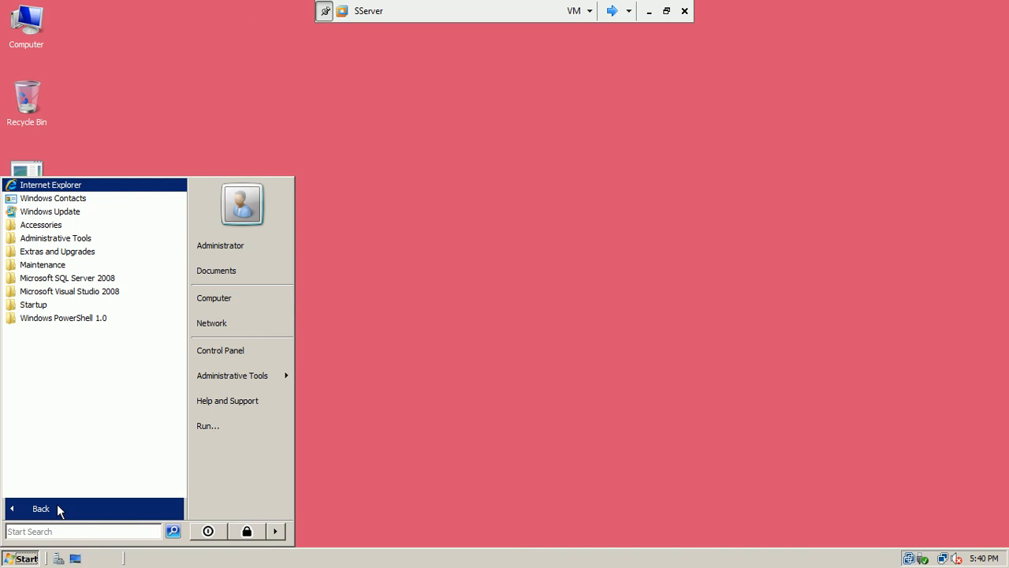
pyautogui.click(113, 281)
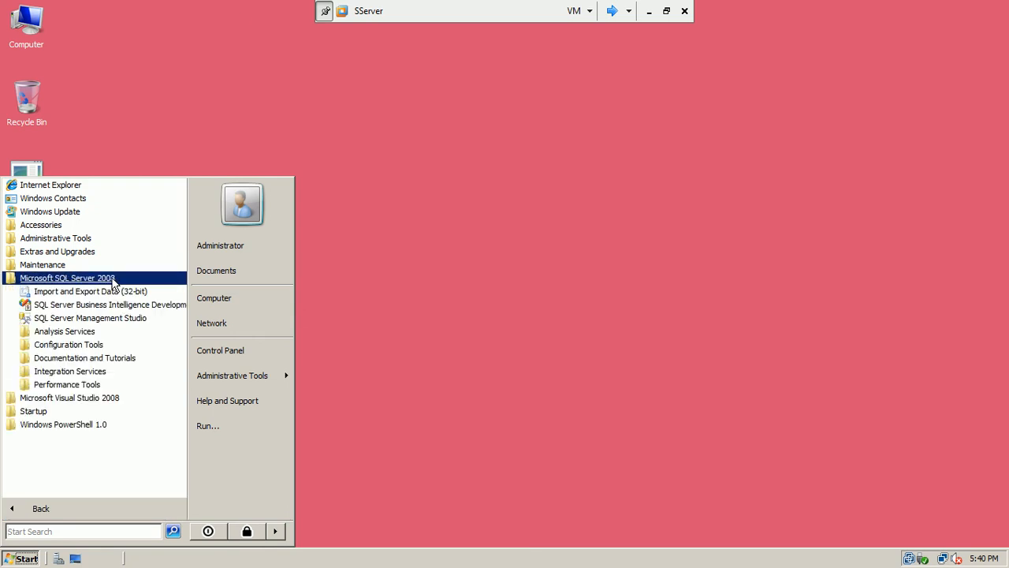
pyautogui.click(118, 319)
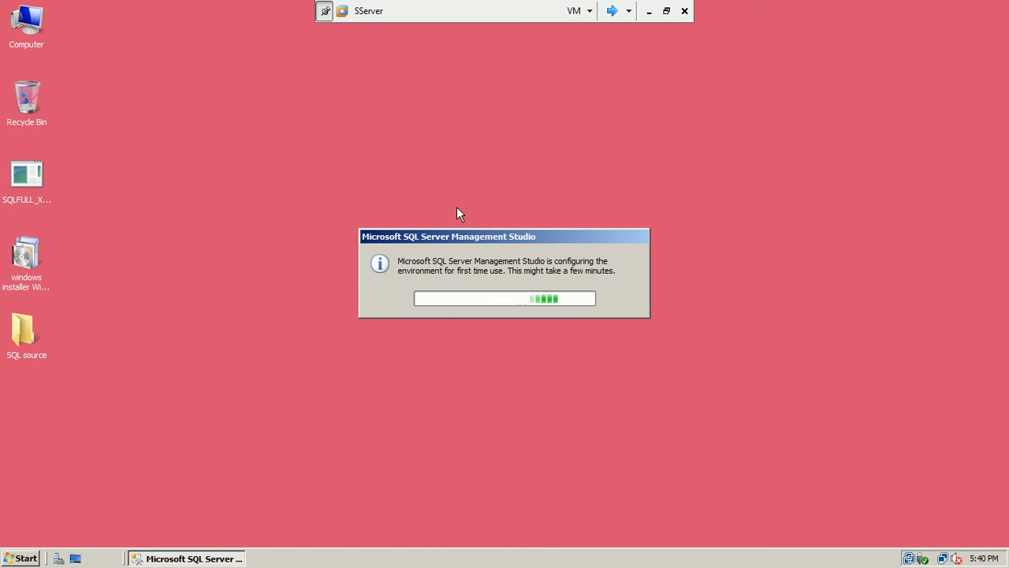
pyautogui.click(17, 557)
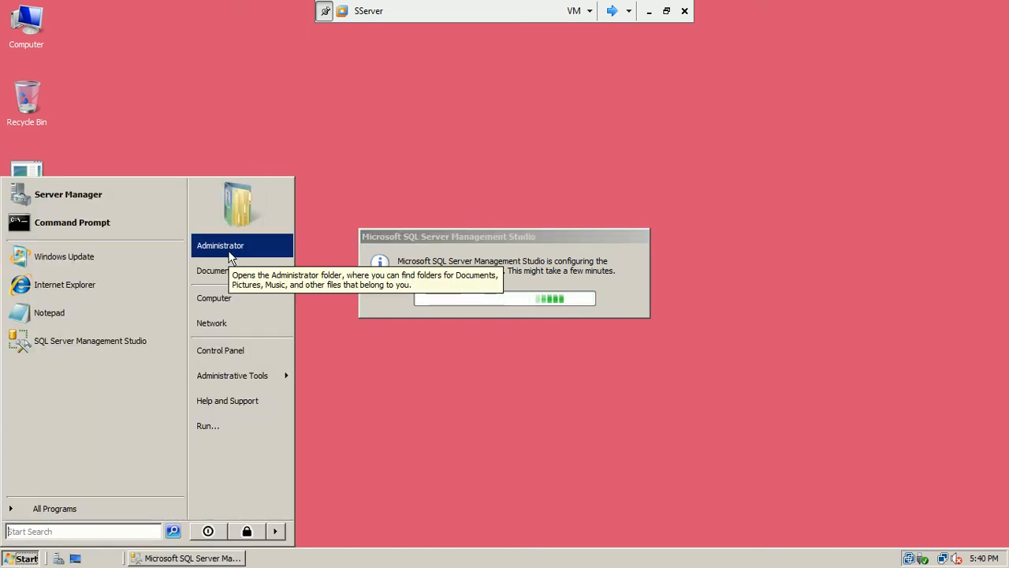
pyautogui.click(467, 235)
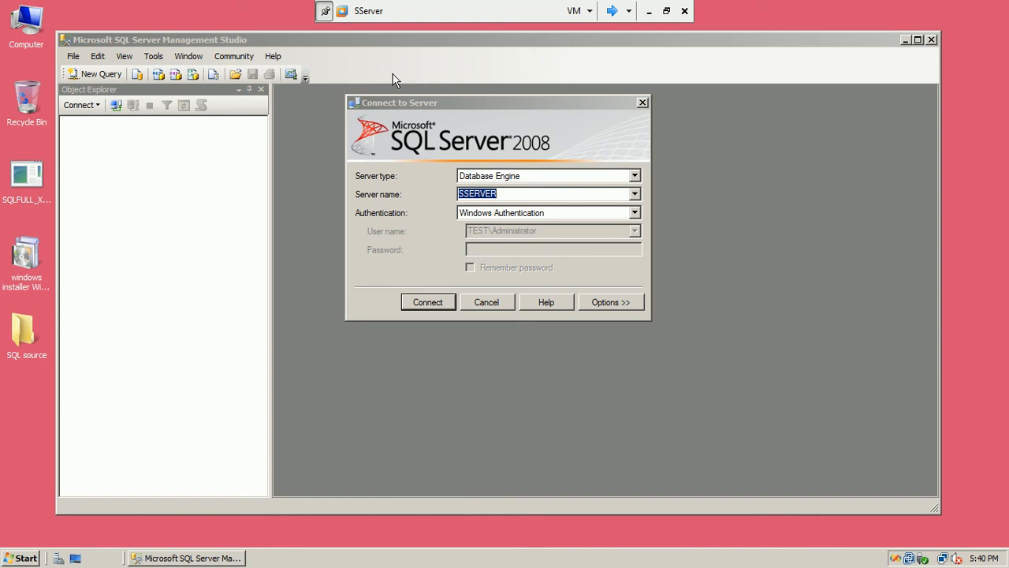
# Connect to SSERVER with Windows Authentication, expand its Databases folder, then disconnect and start a new connection
pyautogui.click(438, 303)
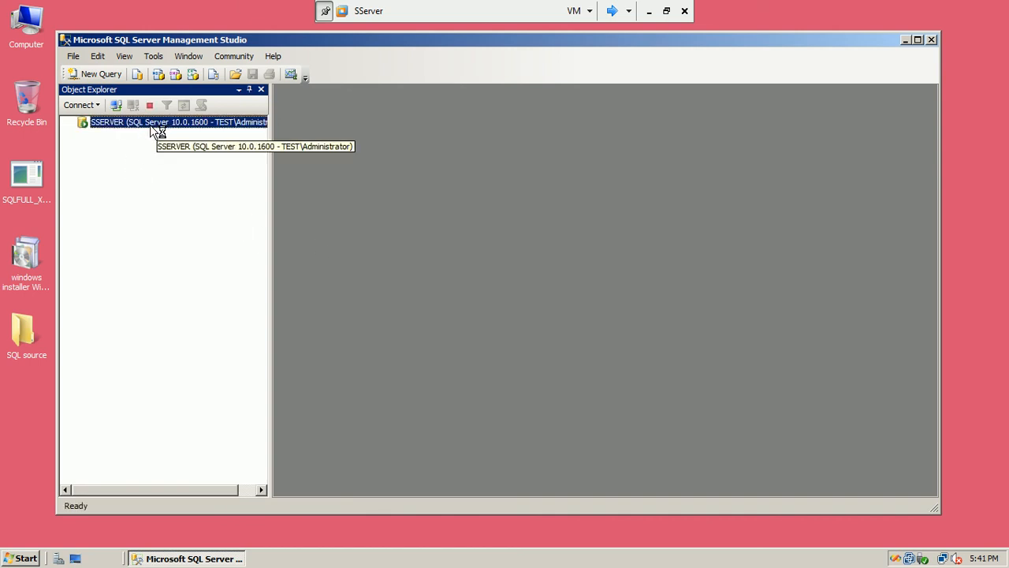
pyautogui.moveTo(269, 185); pyautogui.dragTo(326, 188)
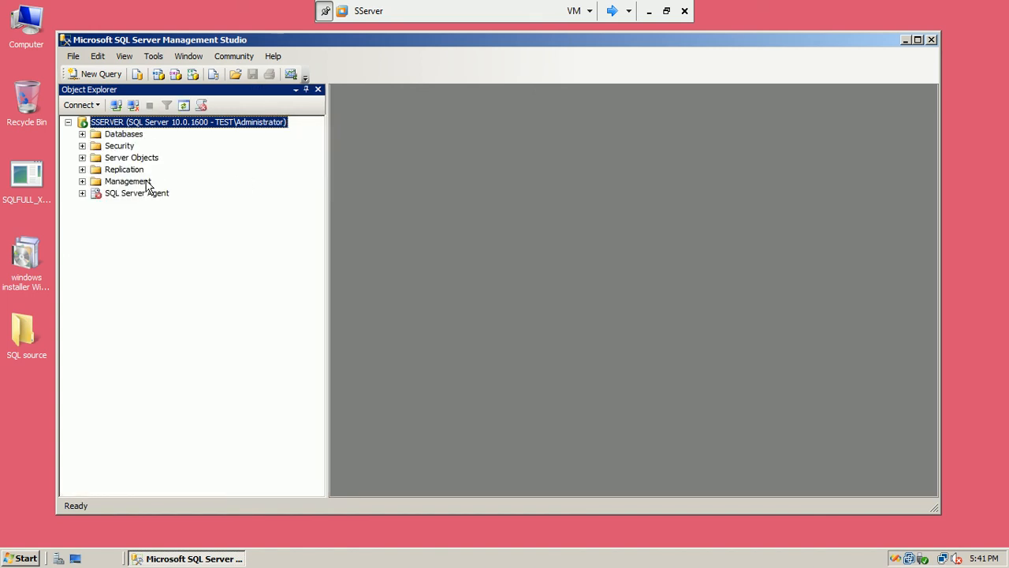
pyautogui.click(82, 134)
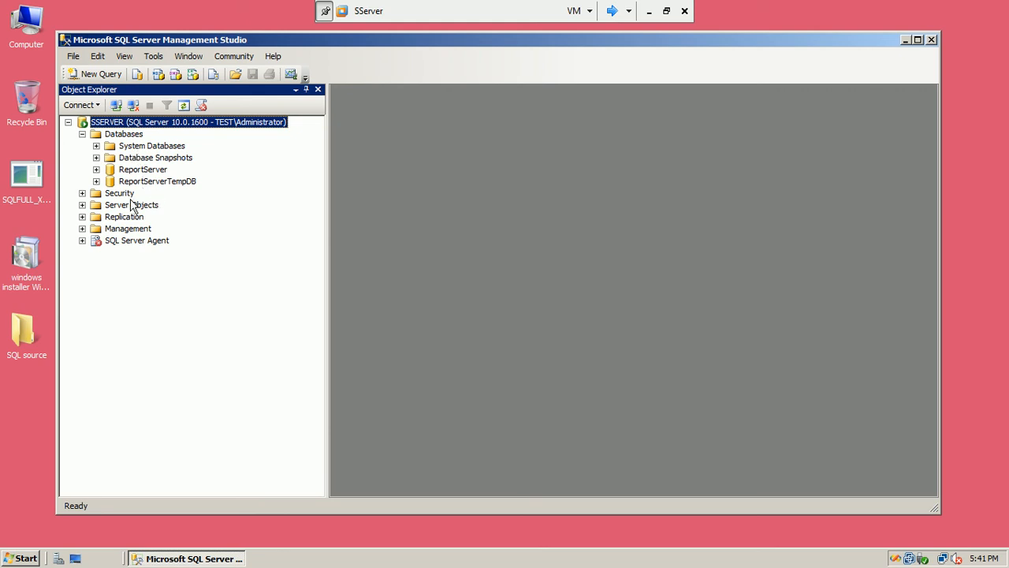
pyautogui.click(133, 106)
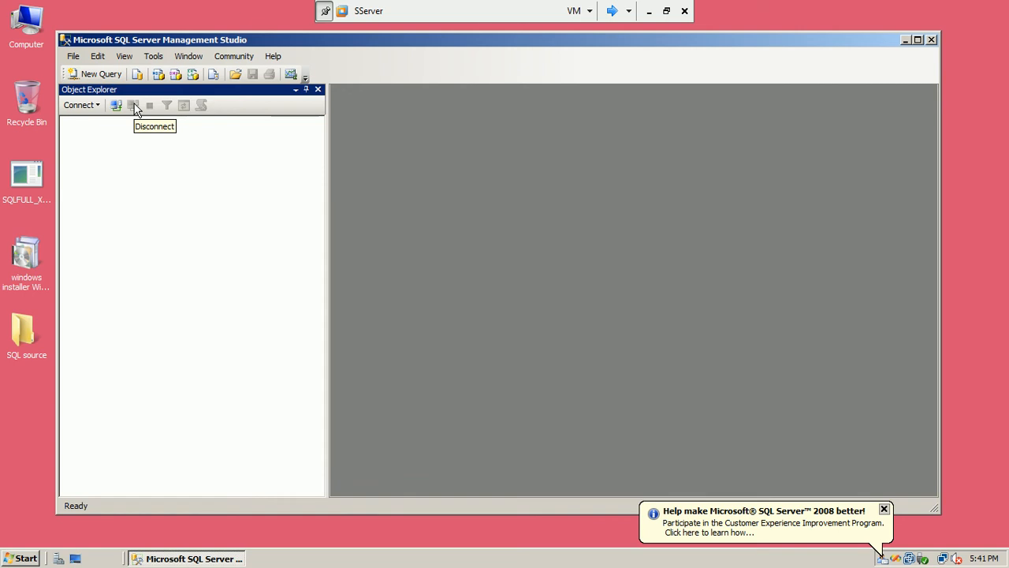
pyautogui.click(118, 106)
# Browse for servers, checking local Database Engine, Integration, Analysis and Reporting Services and Network Servers, then close
pyautogui.click(634, 194)
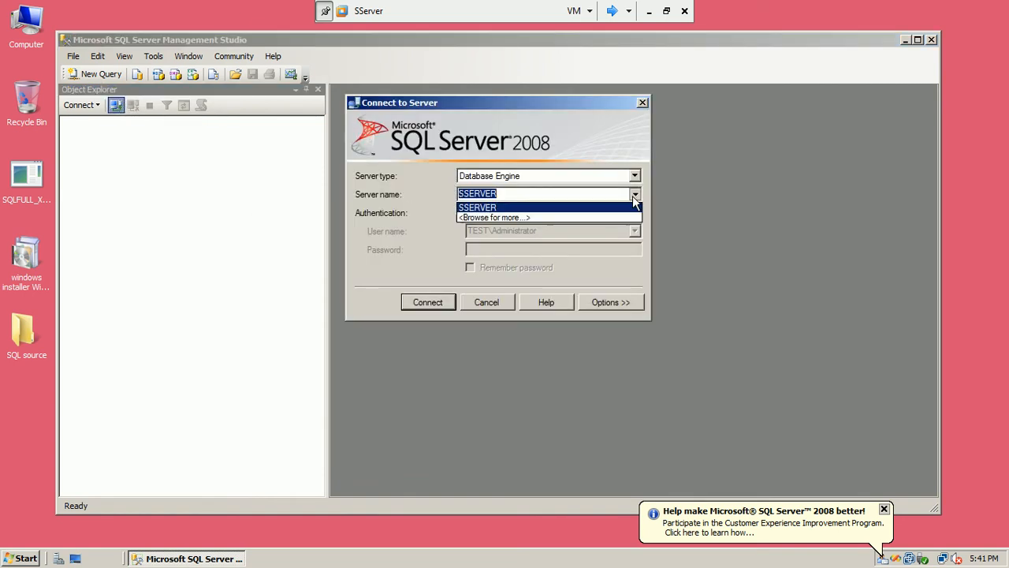
pyautogui.click(610, 216)
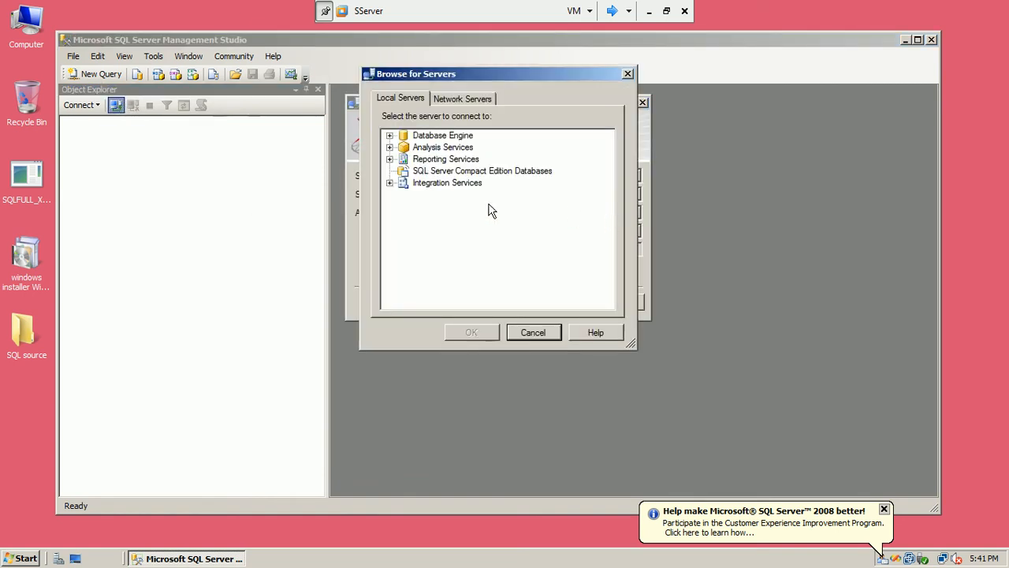
pyautogui.click(389, 135)
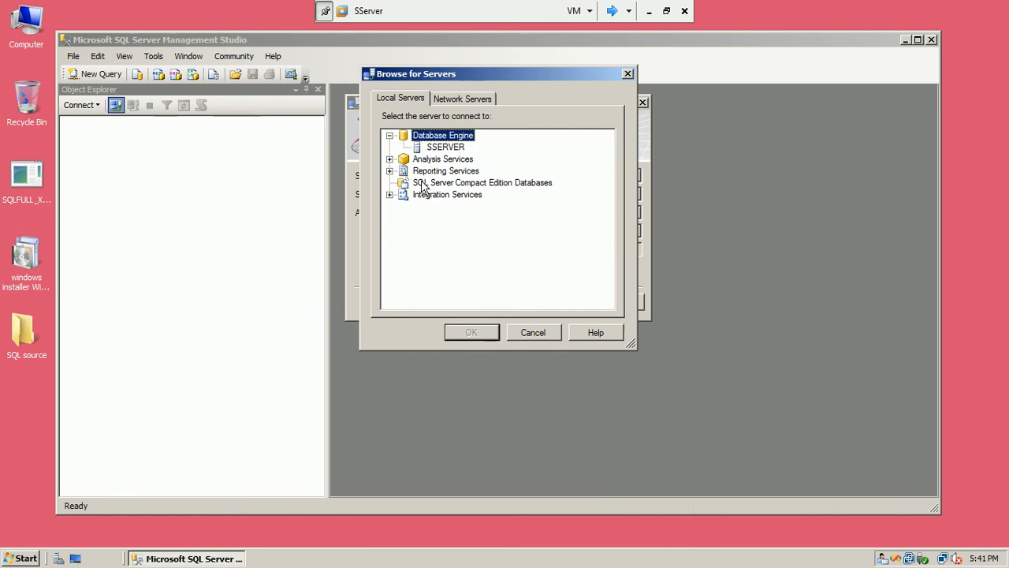
pyautogui.click(389, 195)
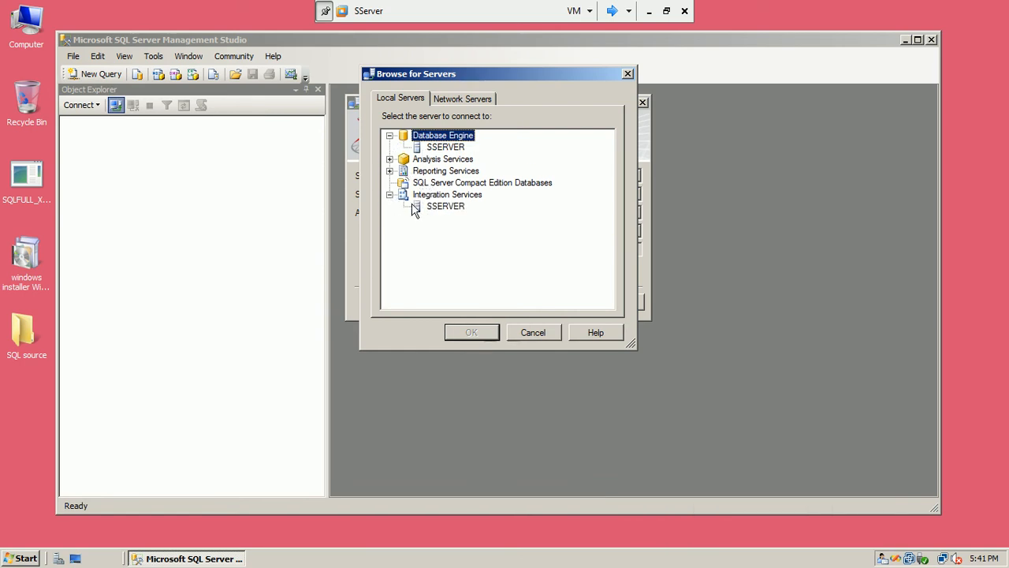
pyautogui.click(389, 159)
pyautogui.click(389, 159)
pyautogui.click(390, 170)
pyautogui.click(389, 170)
pyautogui.click(390, 136)
pyautogui.click(448, 98)
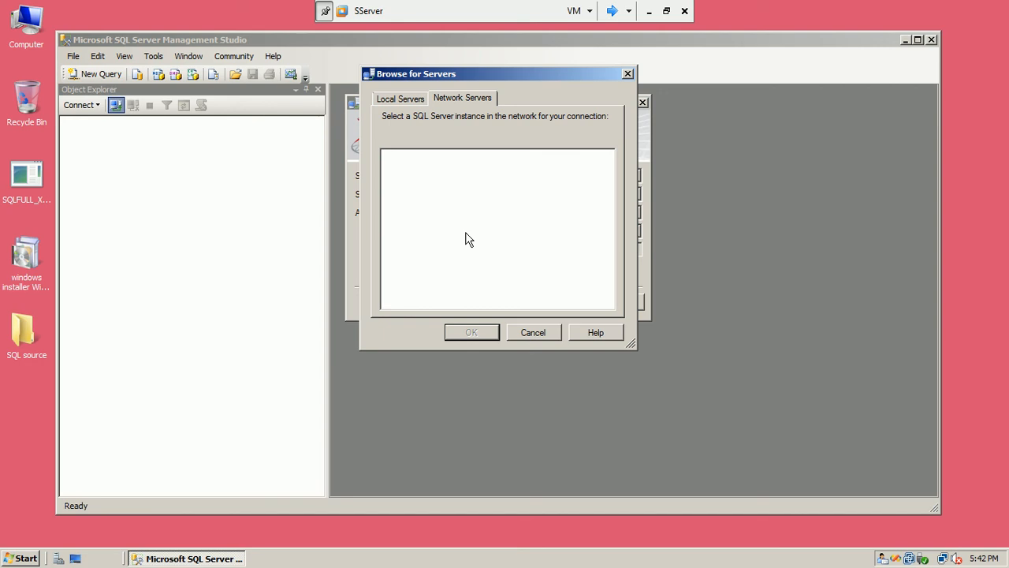
pyautogui.click(544, 332)
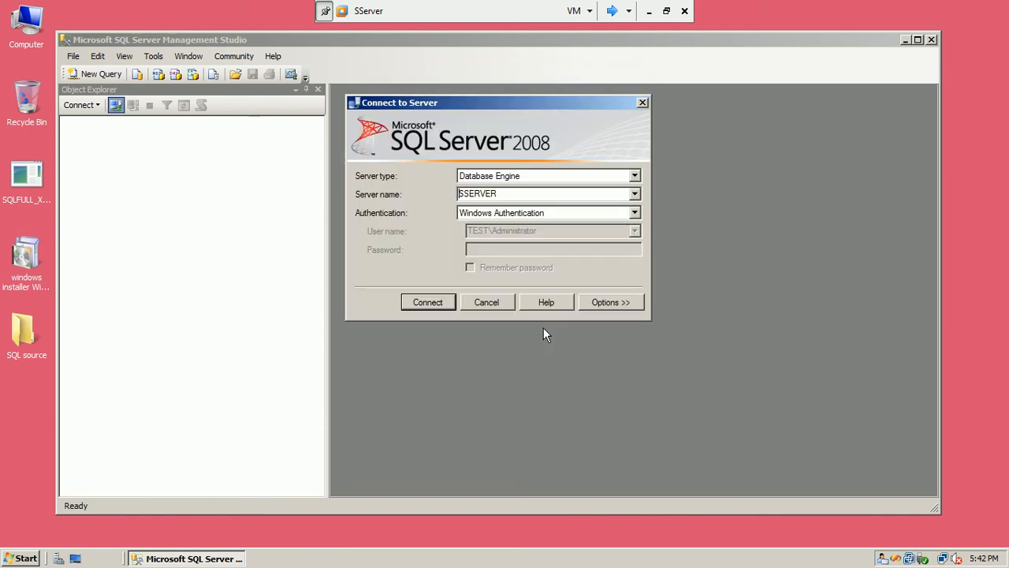
# Attempt a connection to SQLServer, which fails with network error 40, then switch to the SqlServer VM
pyautogui.doubleClick(518, 193)
pyautogui.write('SQLServer')
pyautogui.click(417, 302)
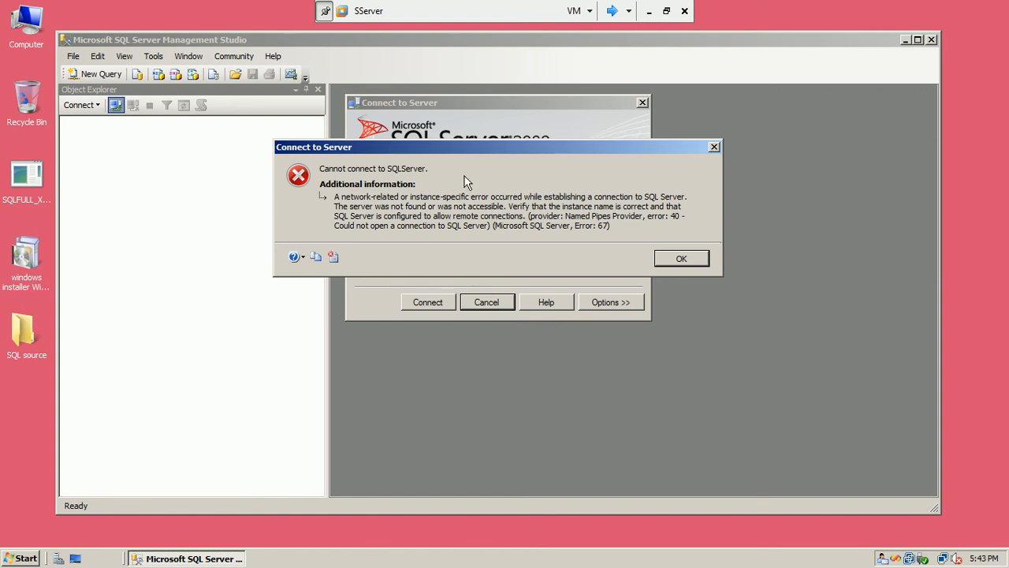
pyautogui.click(612, 11)
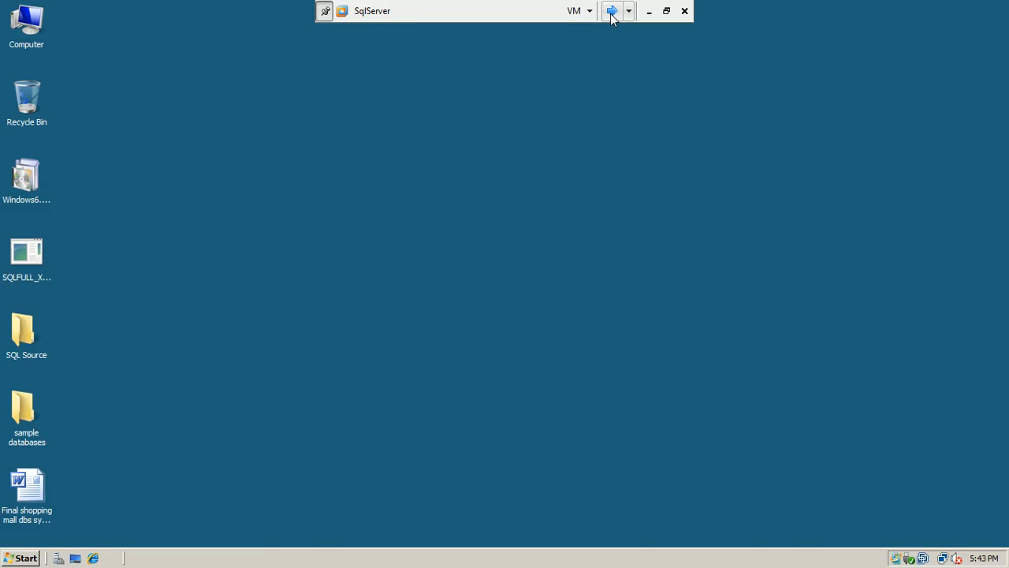
# On SqlServer, open Windows Firewall's editable settings from Control Panel and view the Exceptions list
pyautogui.click(17, 560)
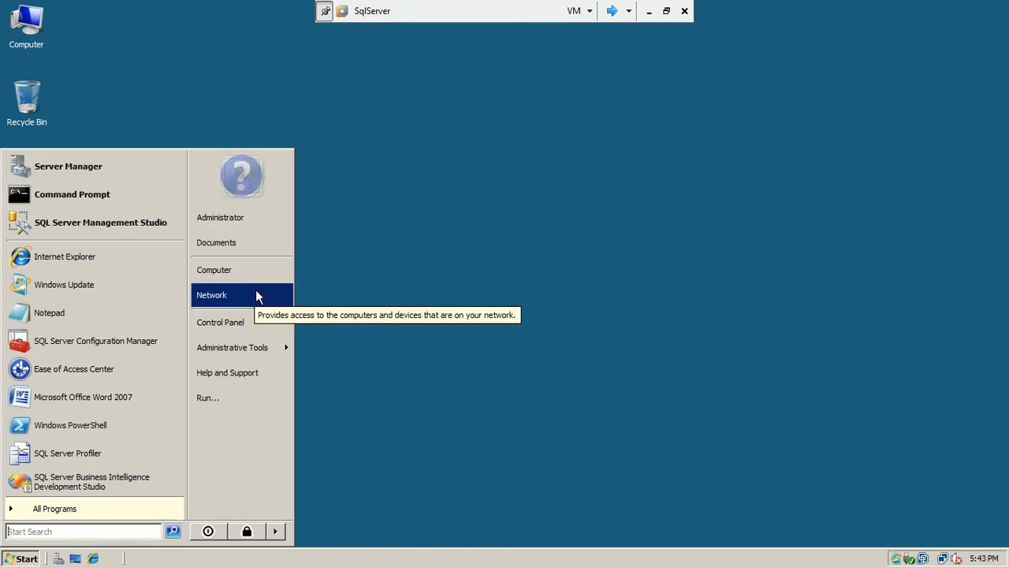
pyautogui.click(248, 325)
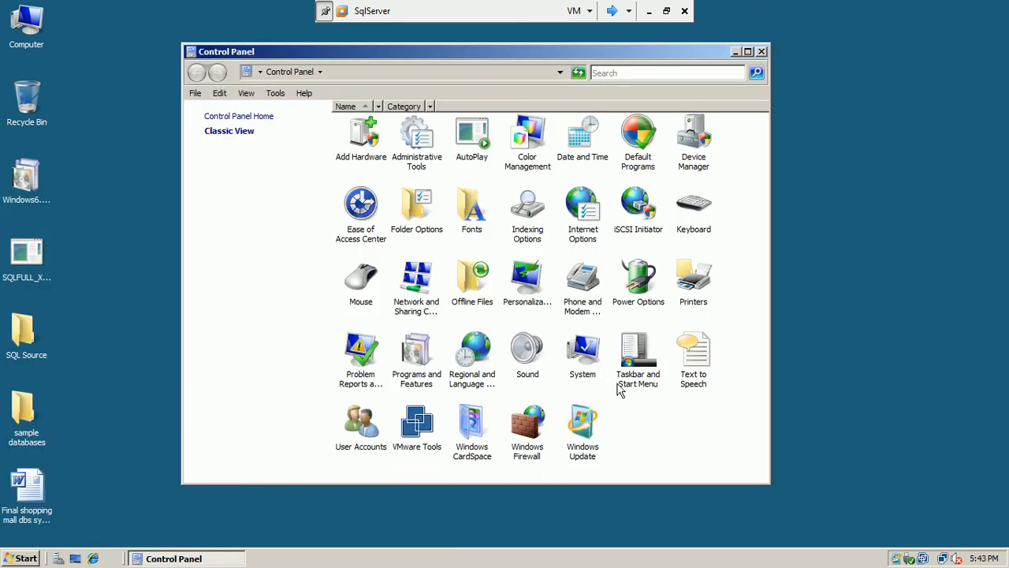
pyautogui.doubleClick(517, 438)
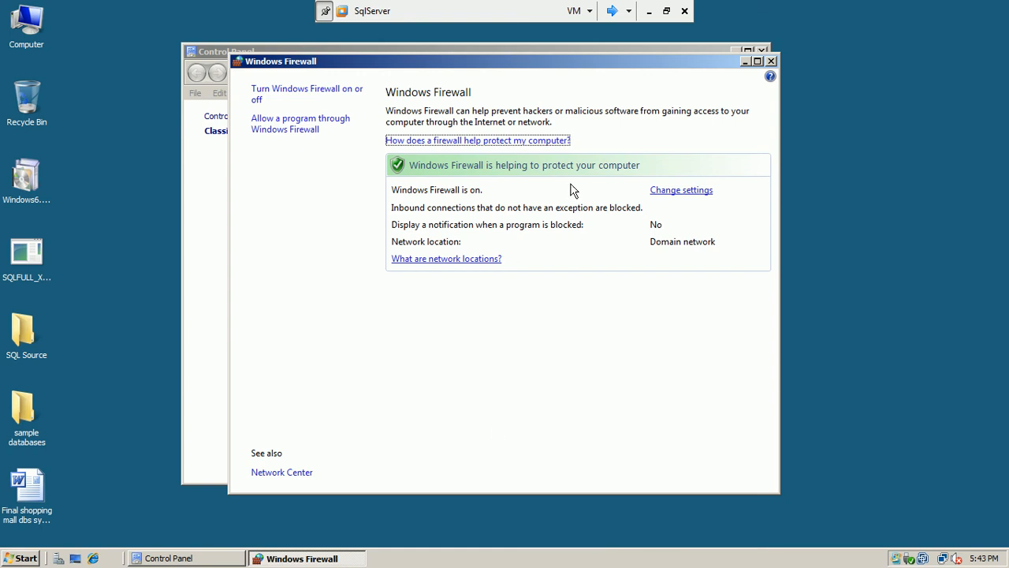
pyautogui.click(680, 191)
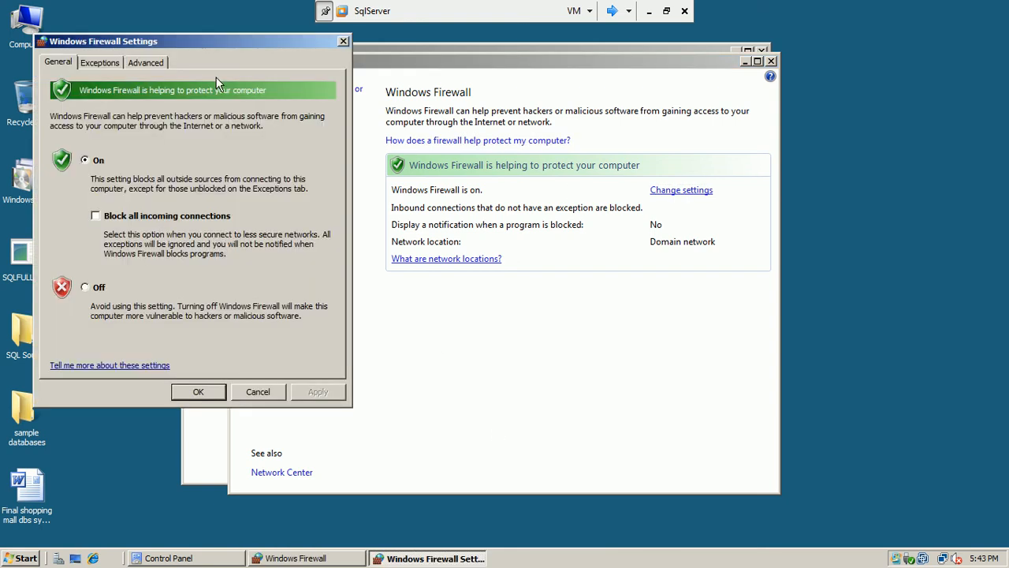
pyautogui.click(101, 63)
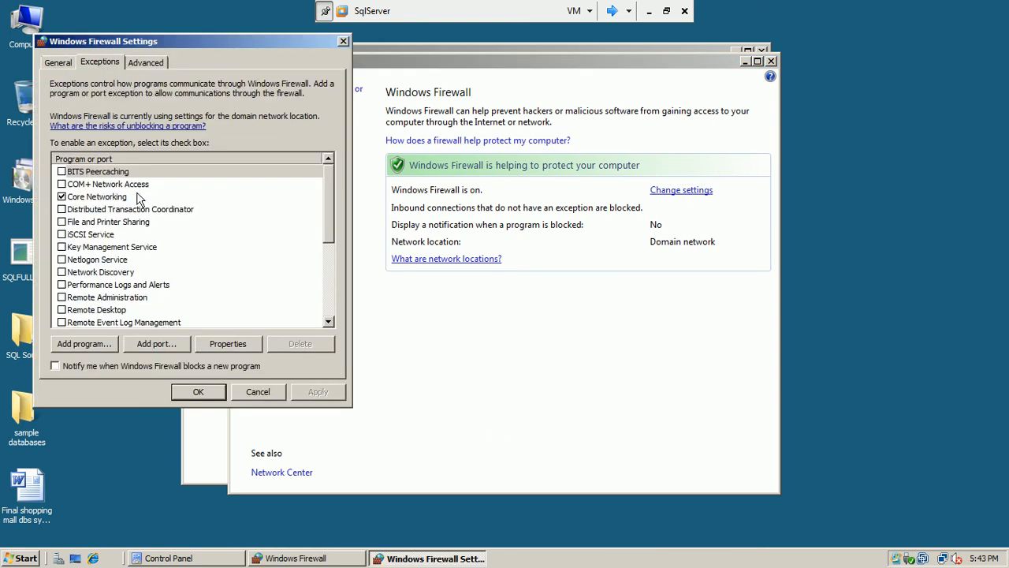
pyautogui.moveTo(328, 180)
pyautogui.mouseDown()
pyautogui.moveTo(325, 253)
pyautogui.moveTo(335, 184)
pyautogui.mouseUp()
# Add an enabled port exception named sqlserver for TCP 1433, save, and close the firewall windows
pyautogui.click(158, 345)
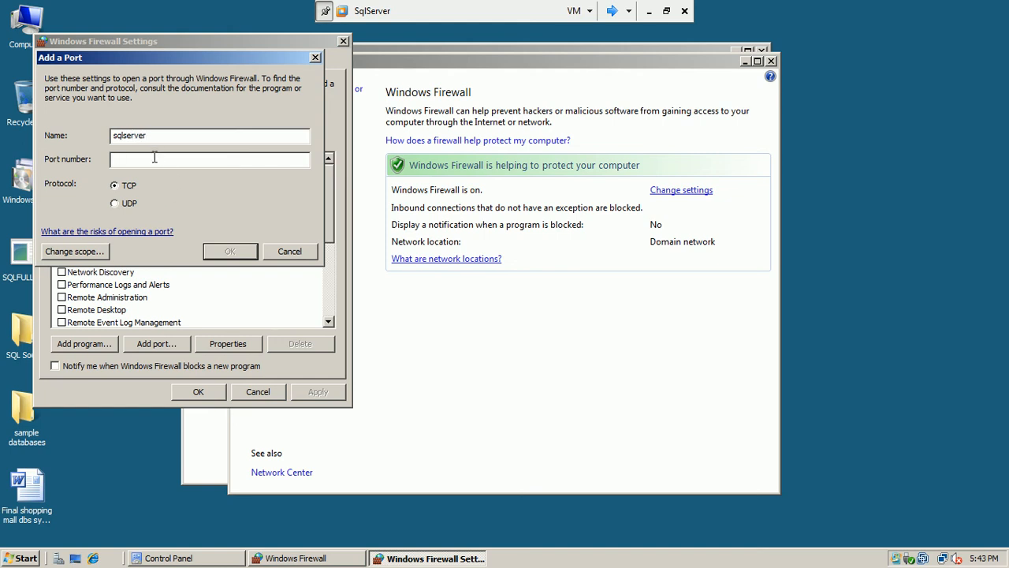
pyautogui.write('1433')
pyautogui.click(236, 251)
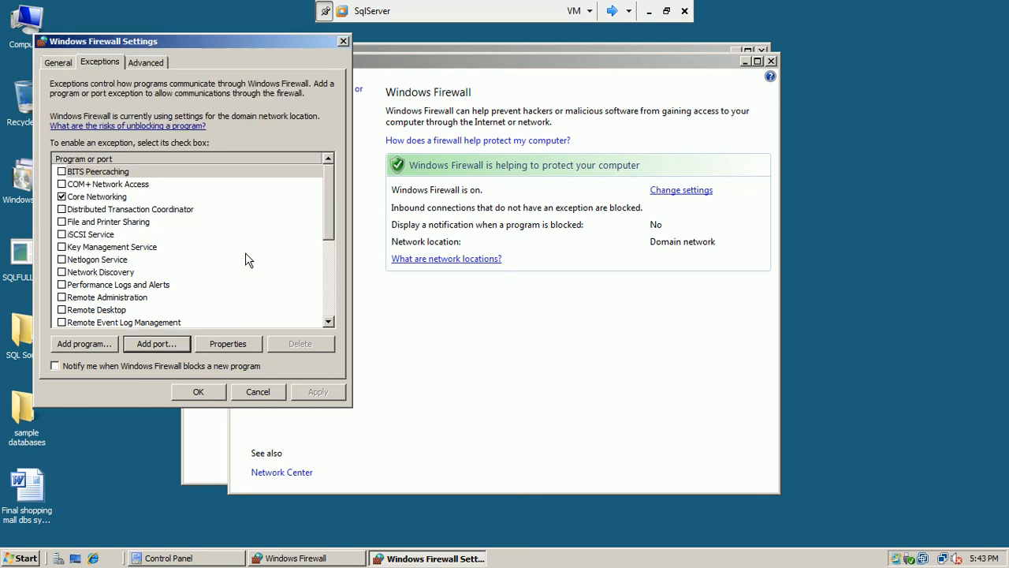
pyautogui.moveTo(325, 197); pyautogui.dragTo(328, 271)
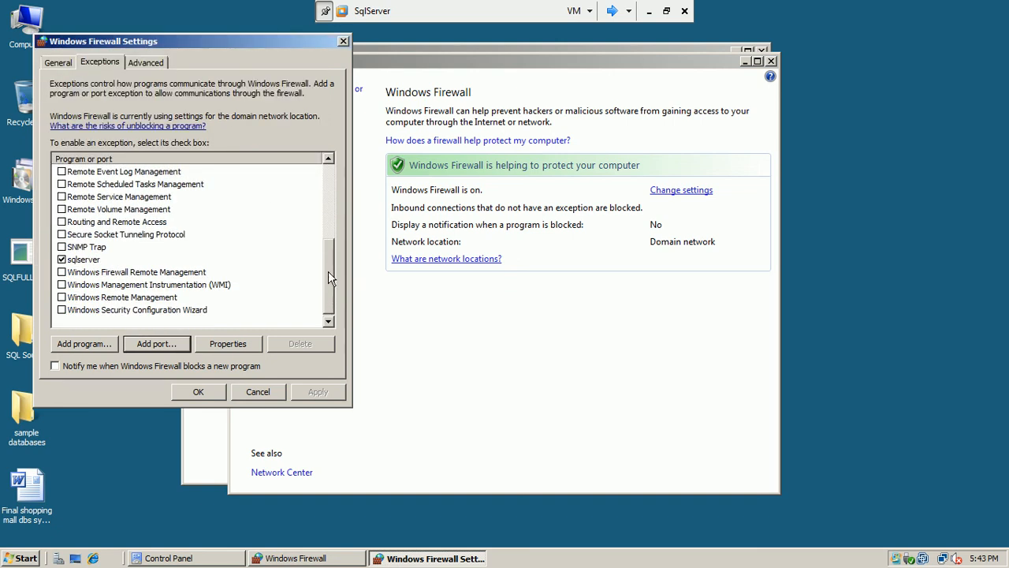
pyautogui.click(198, 392)
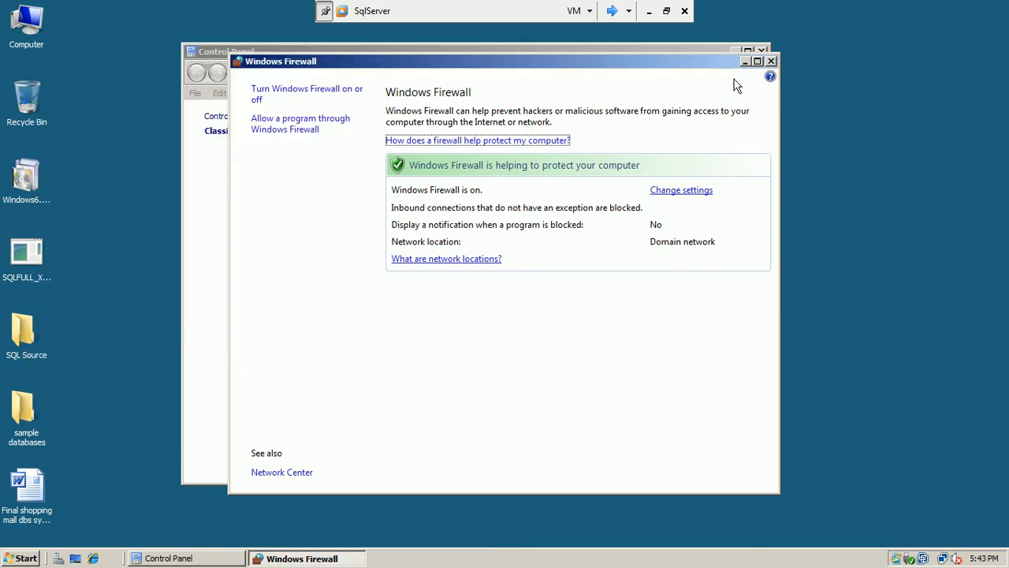
pyautogui.click(772, 61)
pyautogui.click(762, 51)
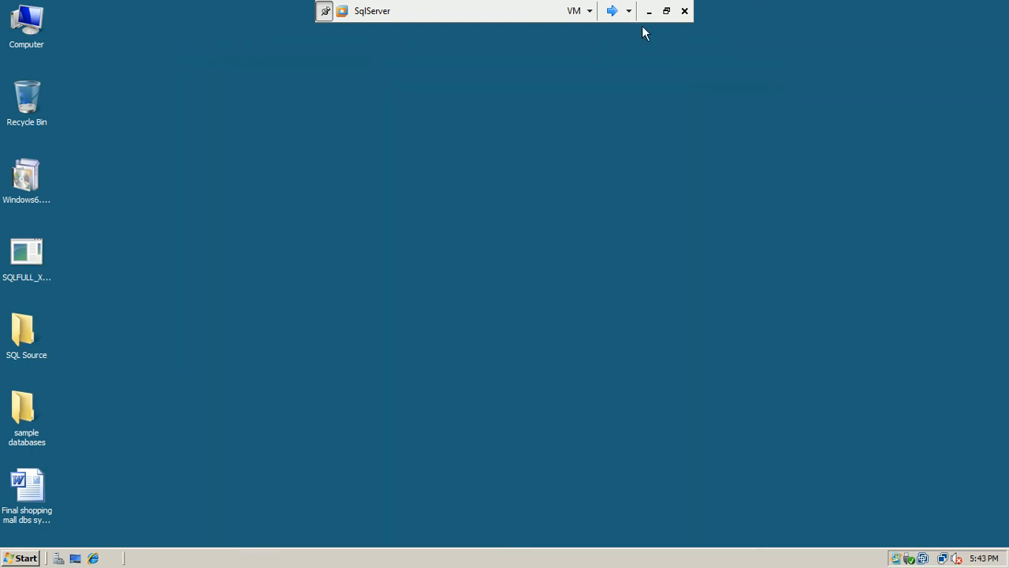
pyautogui.click(611, 10)
# On SServer, dismiss the connection error, retry connecting to SQLServer, then cancel the stalled attempt
pyautogui.click(614, 11)
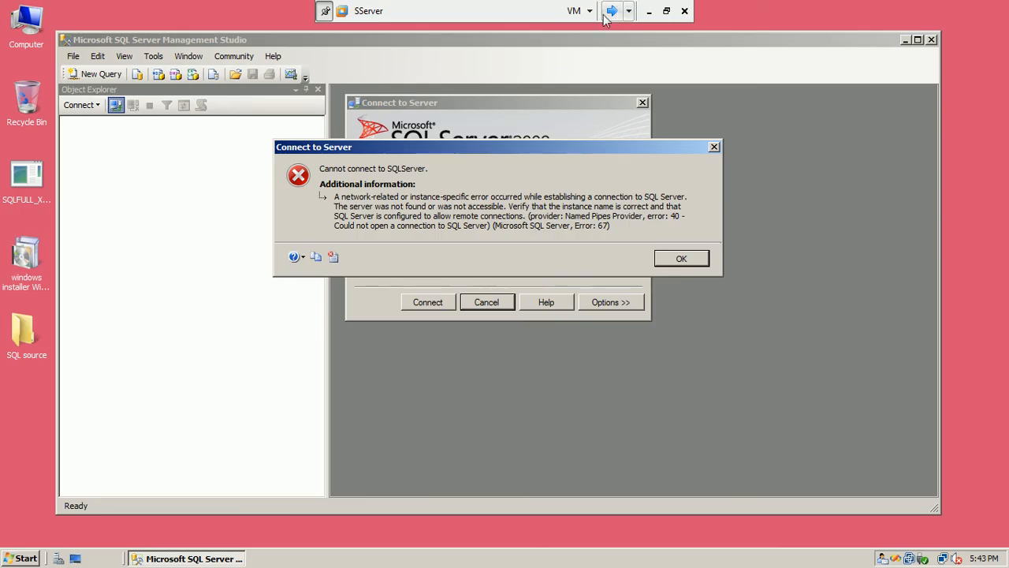
pyautogui.click(679, 259)
pyautogui.click(431, 298)
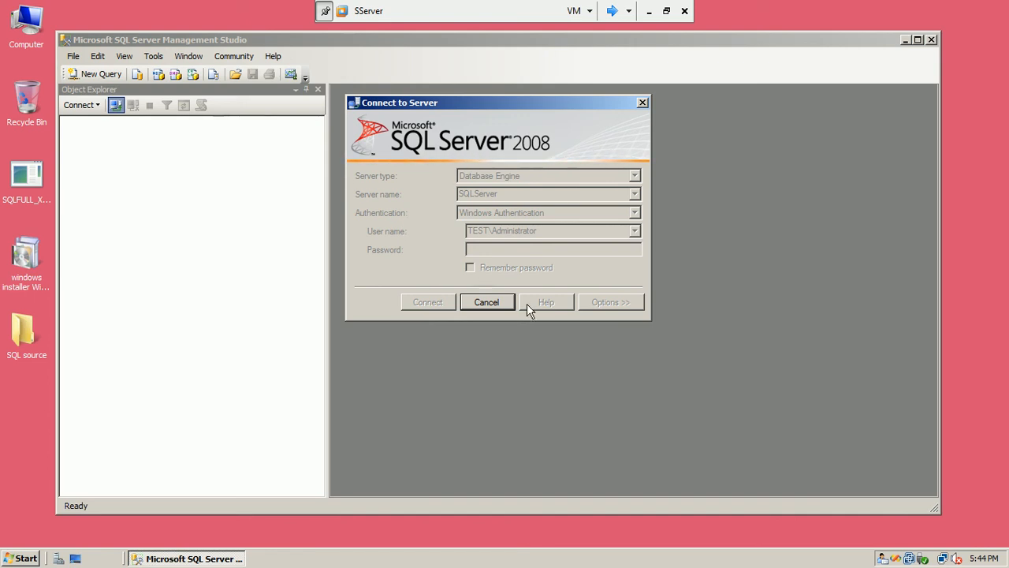
pyautogui.click(502, 304)
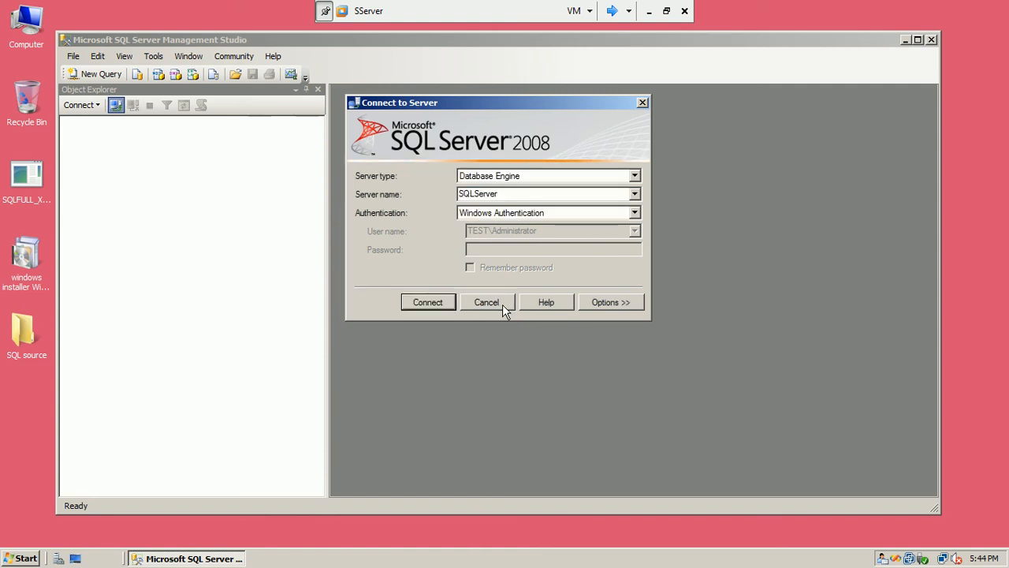
# Browse the Network Servers list for SQL Server instances, which finds none
pyautogui.click(640, 195)
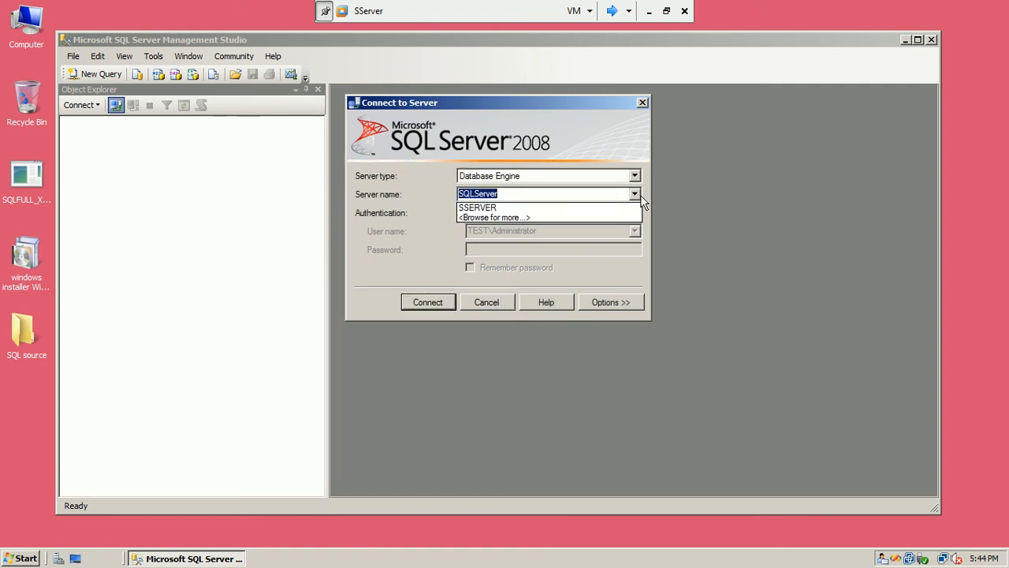
pyautogui.click(595, 217)
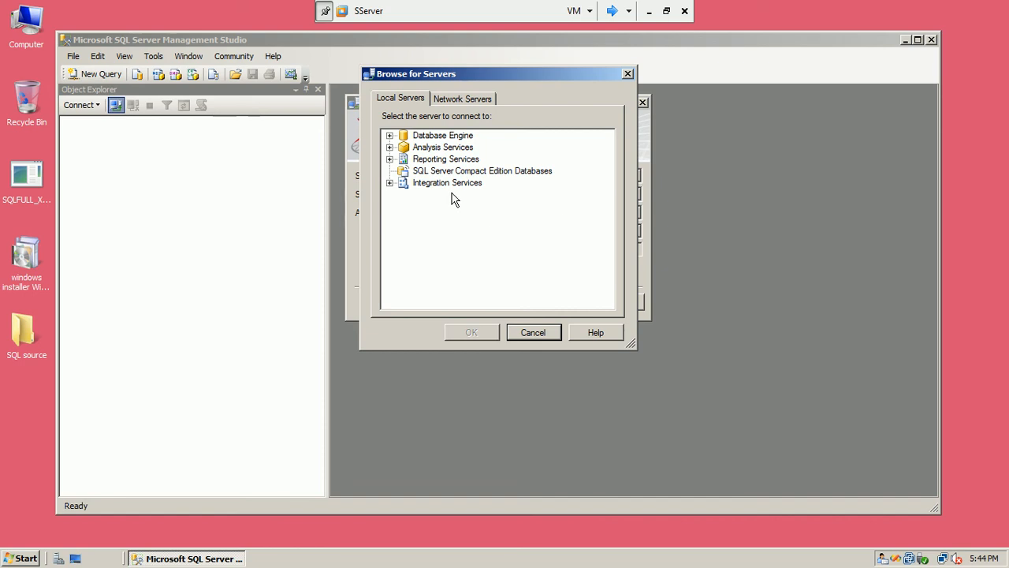
pyautogui.click(465, 97)
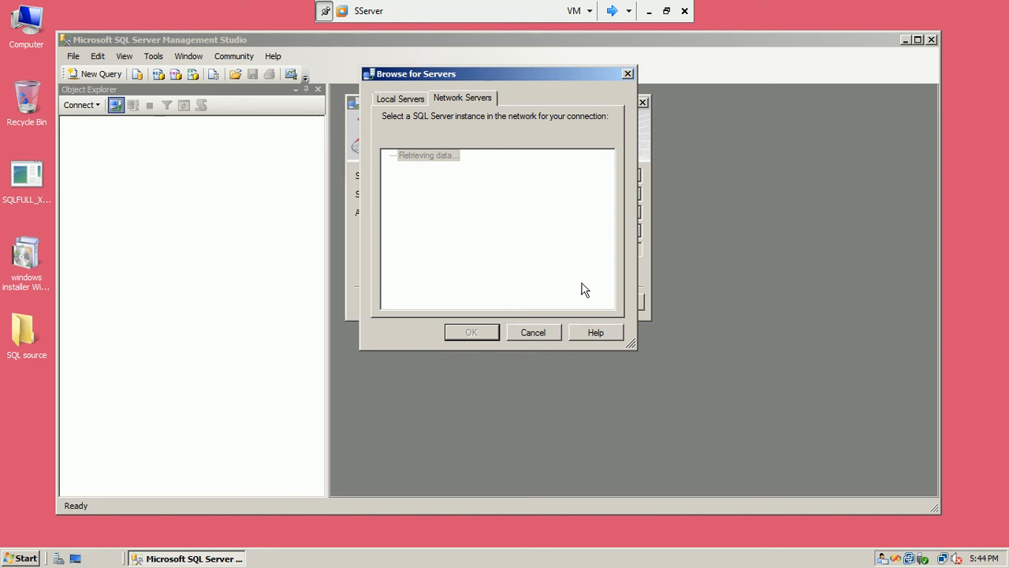
pyautogui.click(4, 558)
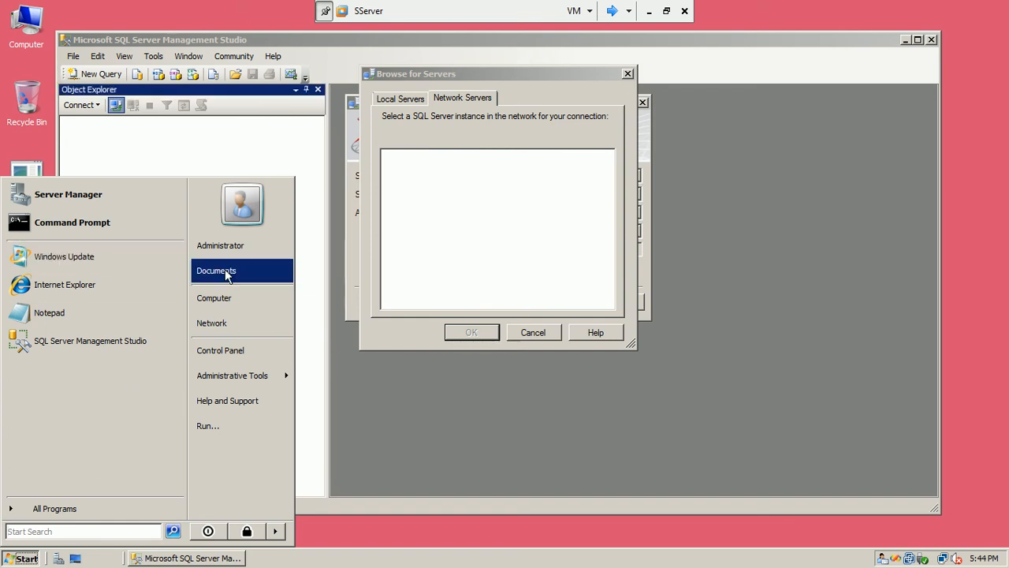
# On SServer, open Windows Firewall's editable settings from Control Panel and show the Exceptions list
pyautogui.click(228, 351)
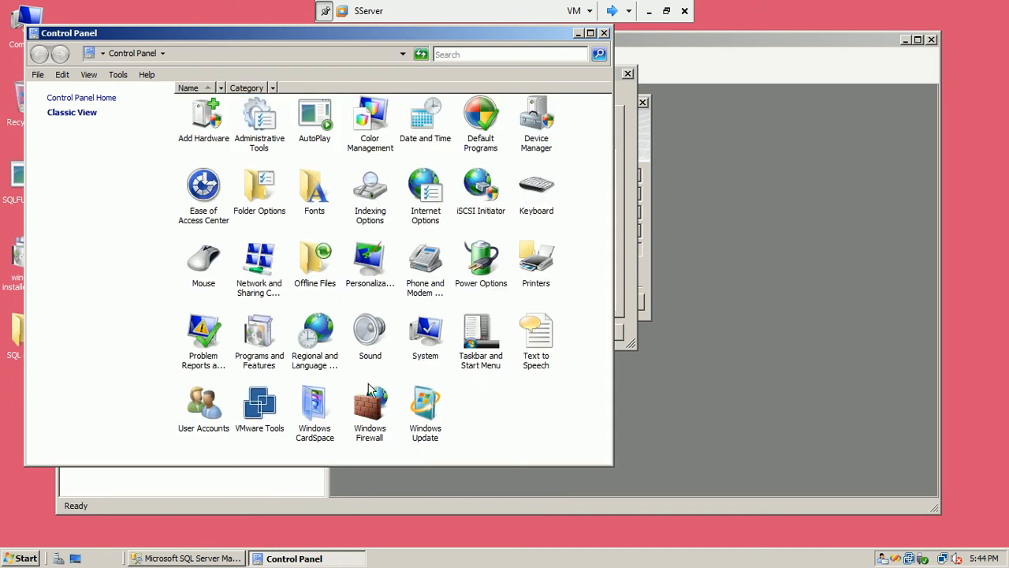
pyautogui.click(366, 407)
pyautogui.doubleClick(367, 407)
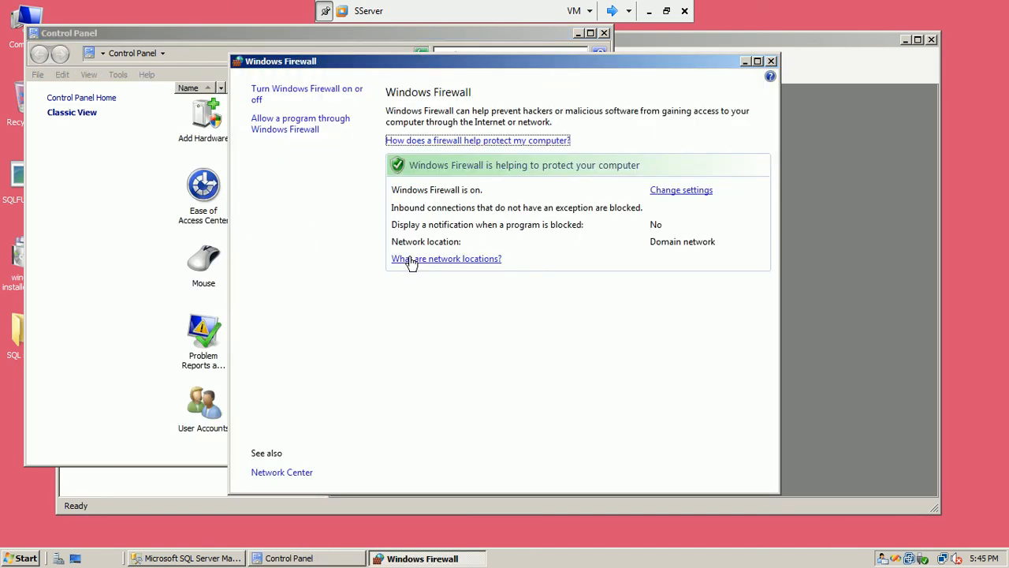
pyautogui.click(676, 195)
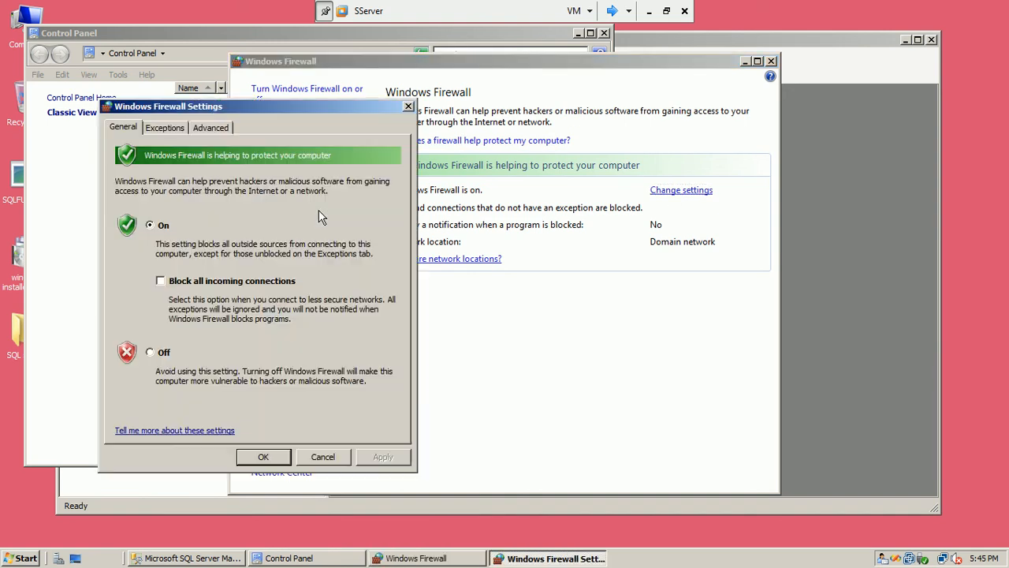
pyautogui.click(158, 132)
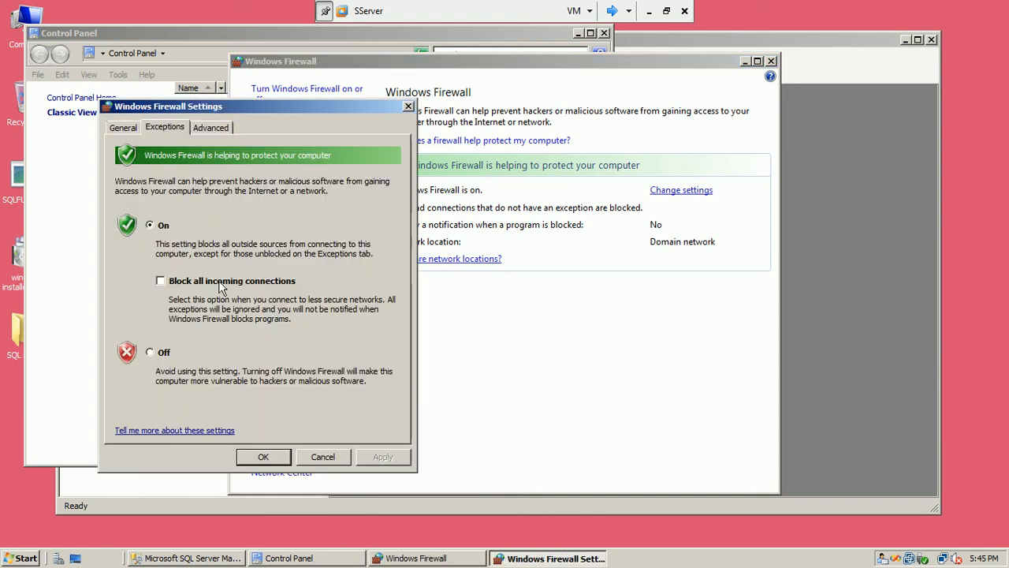
# Add a port exception named sqlserver for TCP 1433, save, and close the firewall and Control Panel
pyautogui.click(229, 408)
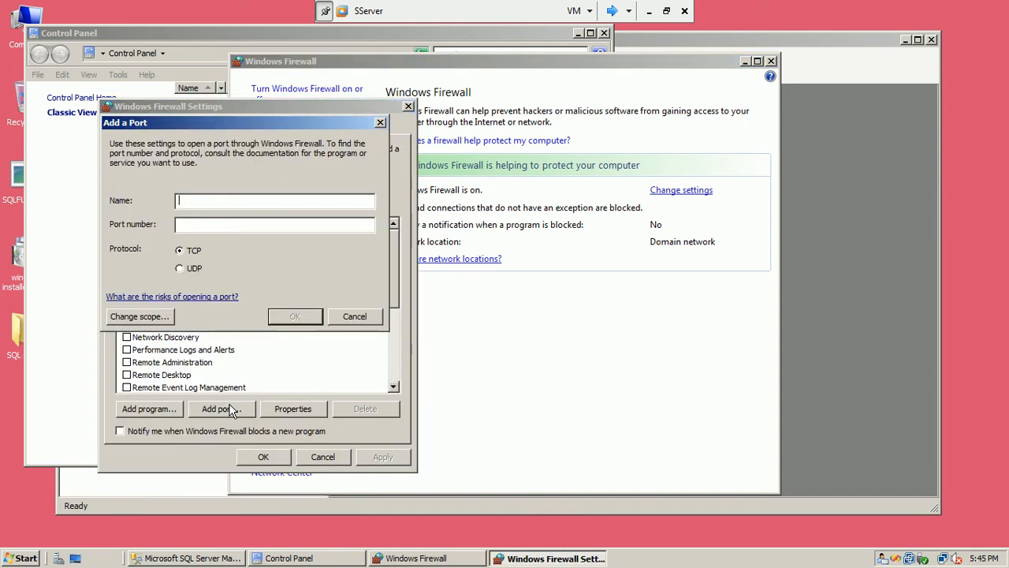
pyautogui.write('sqlserver')
pyautogui.click(221, 224)
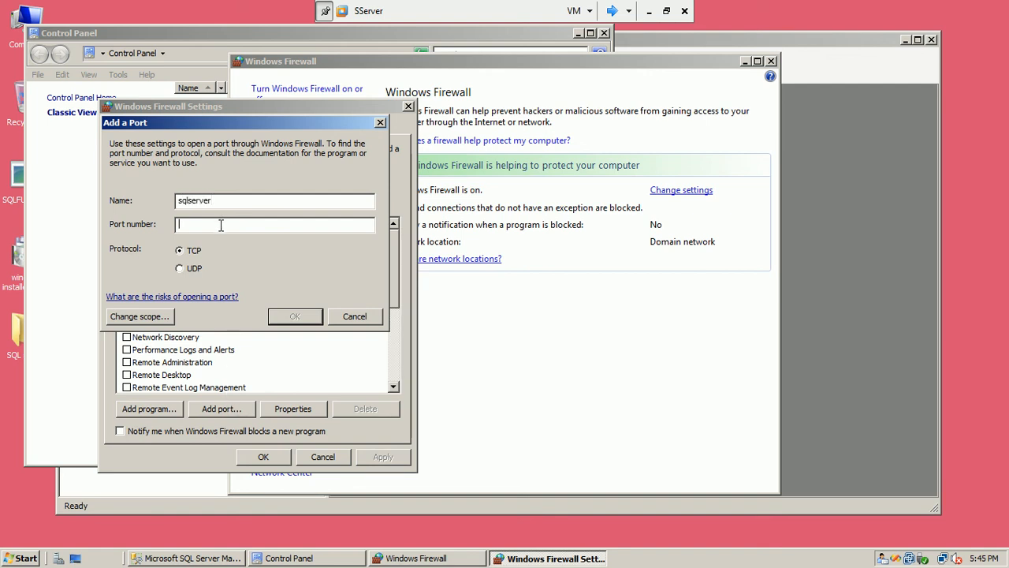
pyautogui.write('1433')
pyautogui.click(291, 317)
pyautogui.click(263, 458)
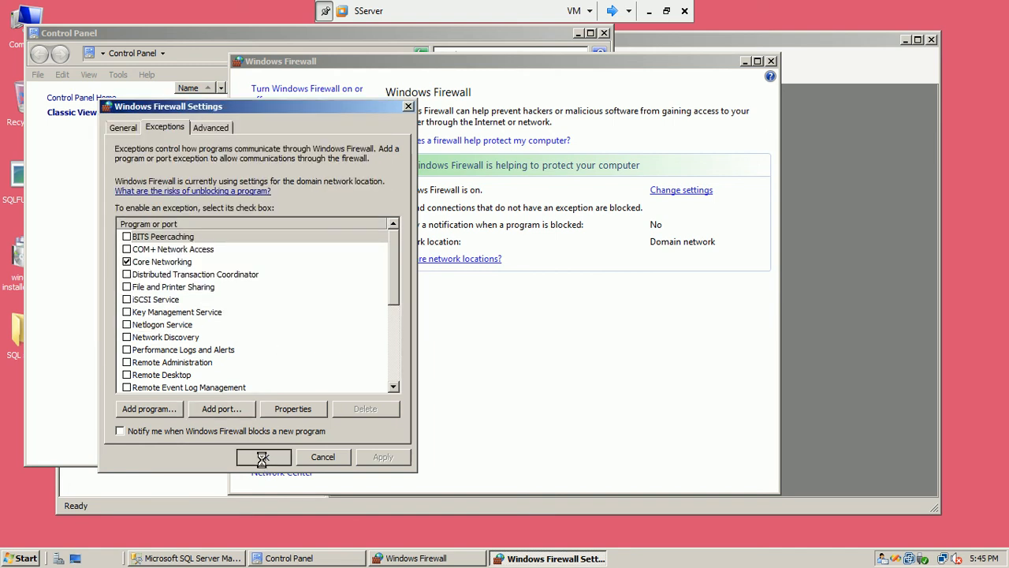
pyautogui.click(771, 62)
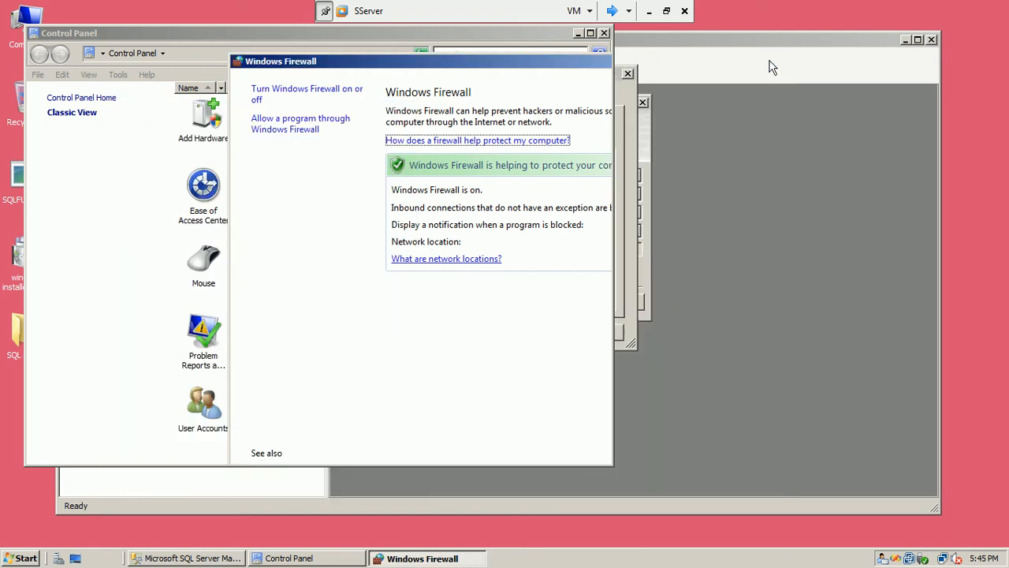
pyautogui.click(604, 33)
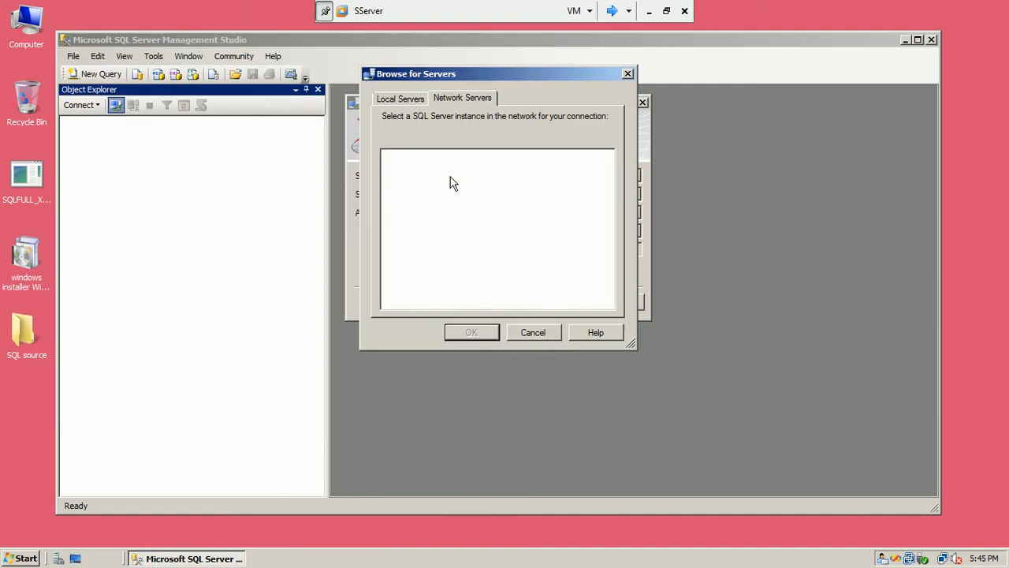
# Reopen the connection dialog and search Network Servers again for SQL Server instances, then cancel browsing
pyautogui.click(528, 333)
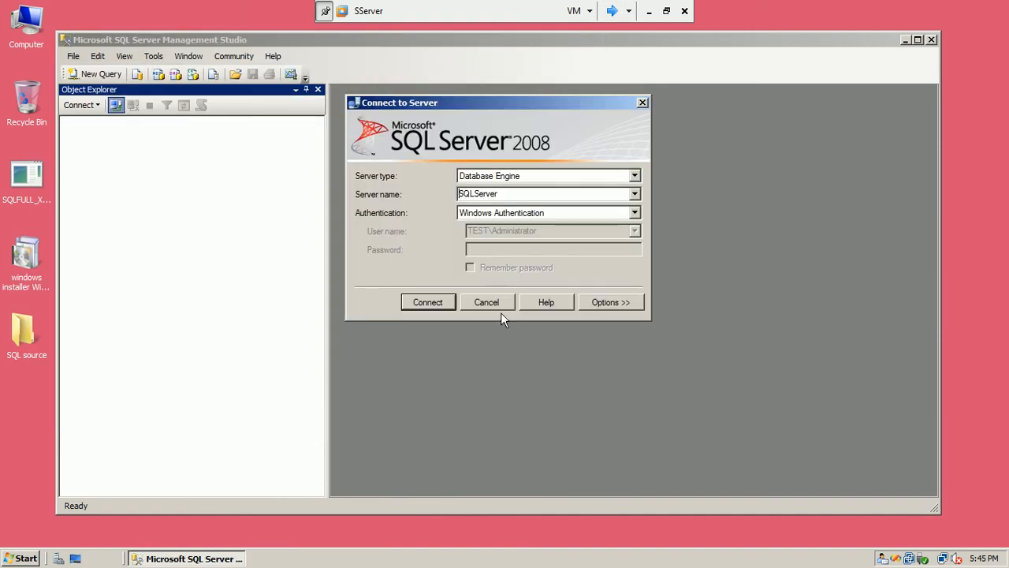
pyautogui.click(496, 311)
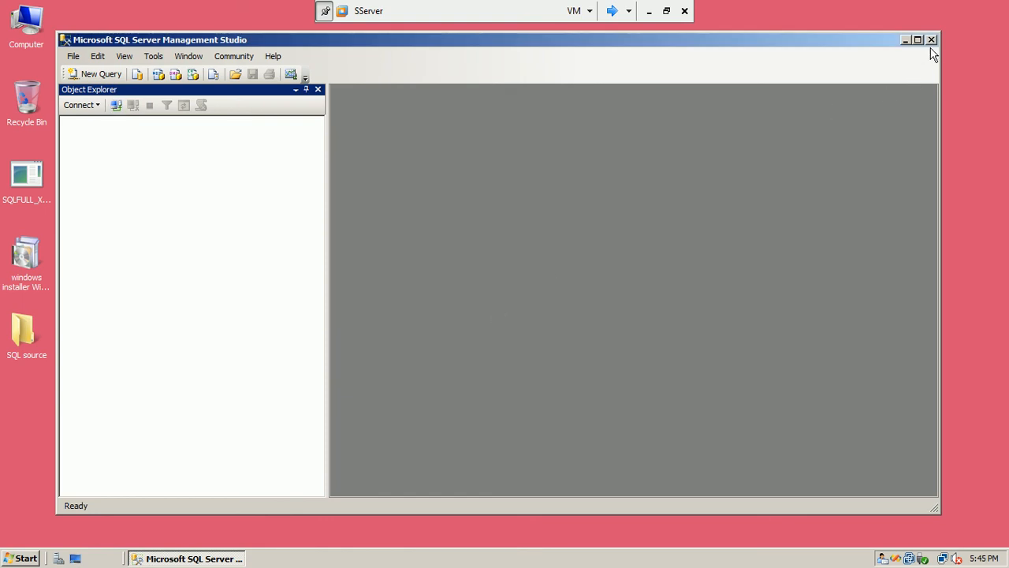
pyautogui.click(116, 105)
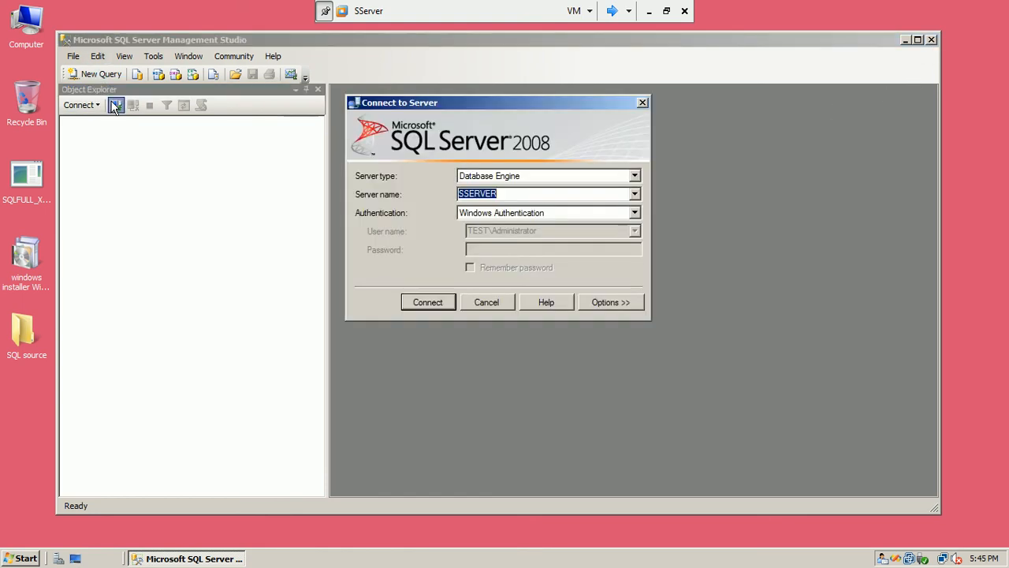
pyautogui.click(635, 194)
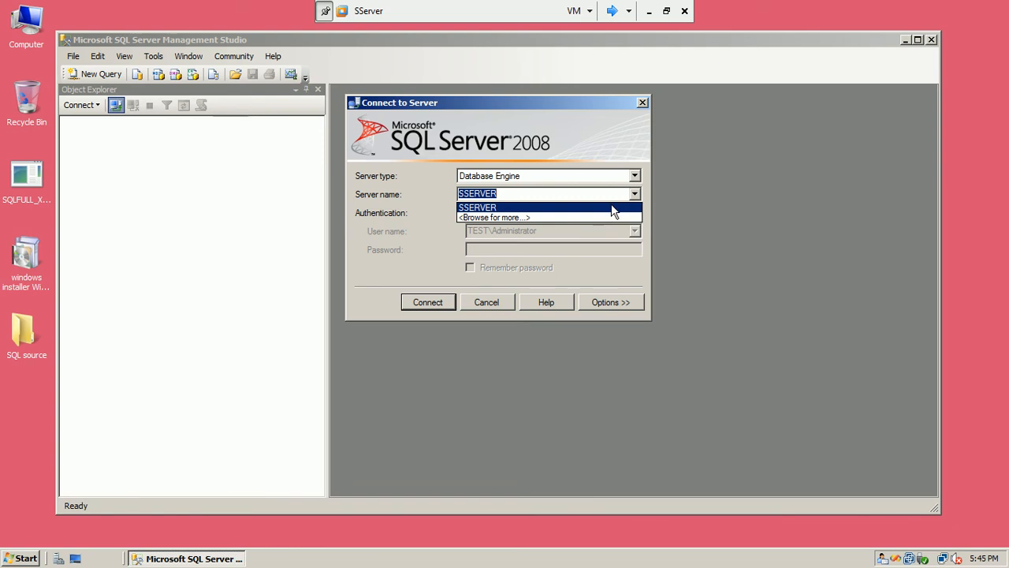
pyautogui.click(606, 217)
pyautogui.click(462, 97)
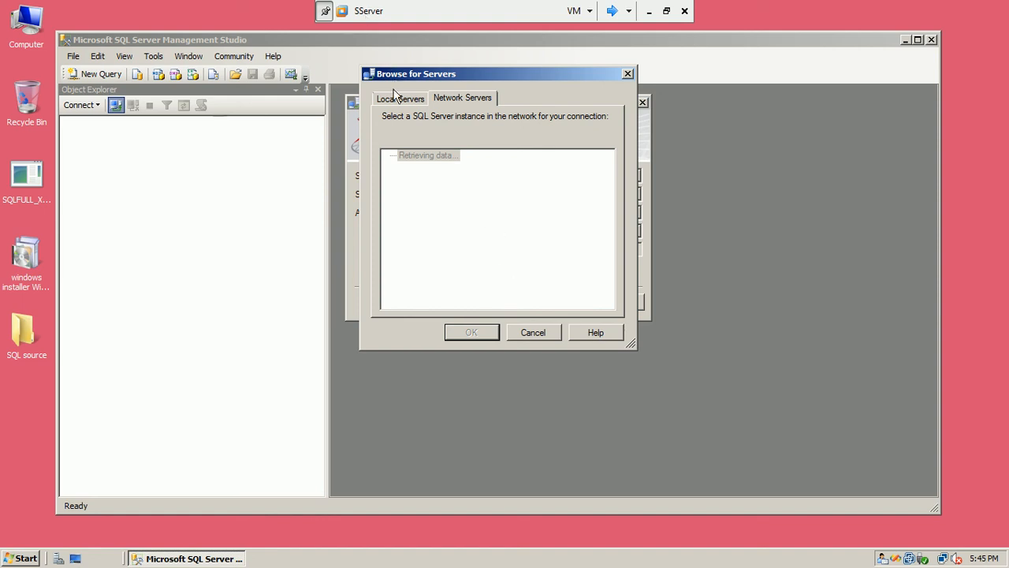
pyautogui.click(396, 96)
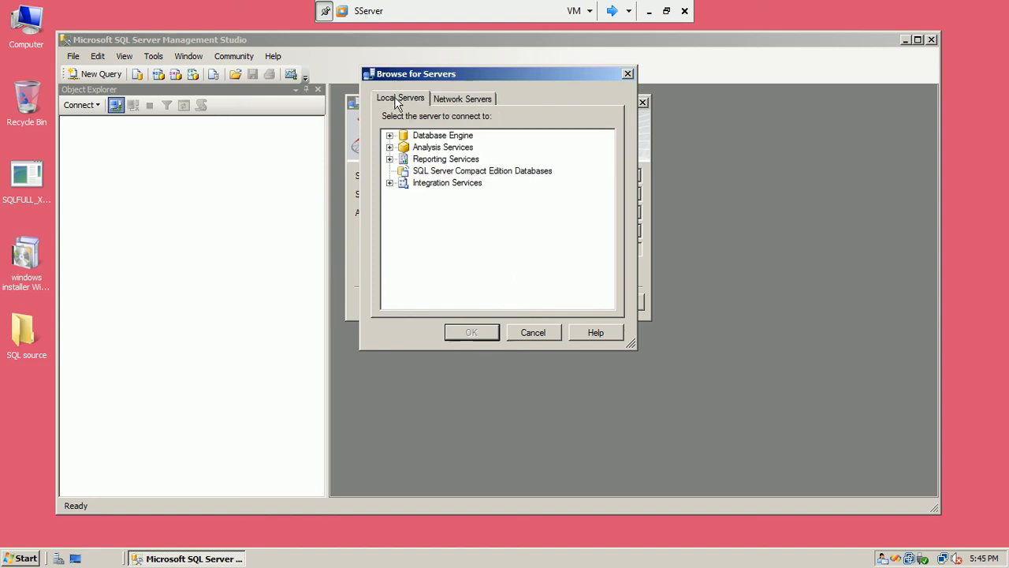
pyautogui.click(462, 99)
pyautogui.click(526, 332)
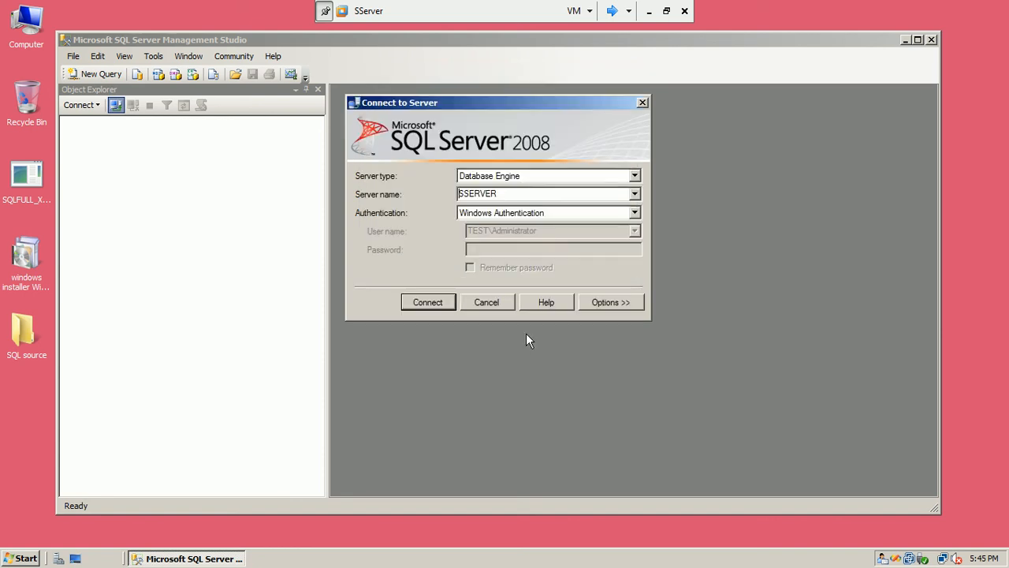
# Replace the server name with sqlserver and connect
pyautogui.moveTo(592, 193); pyautogui.dragTo(350, 196)
pyautogui.write('sqlserver')
pyautogui.click(428, 306)
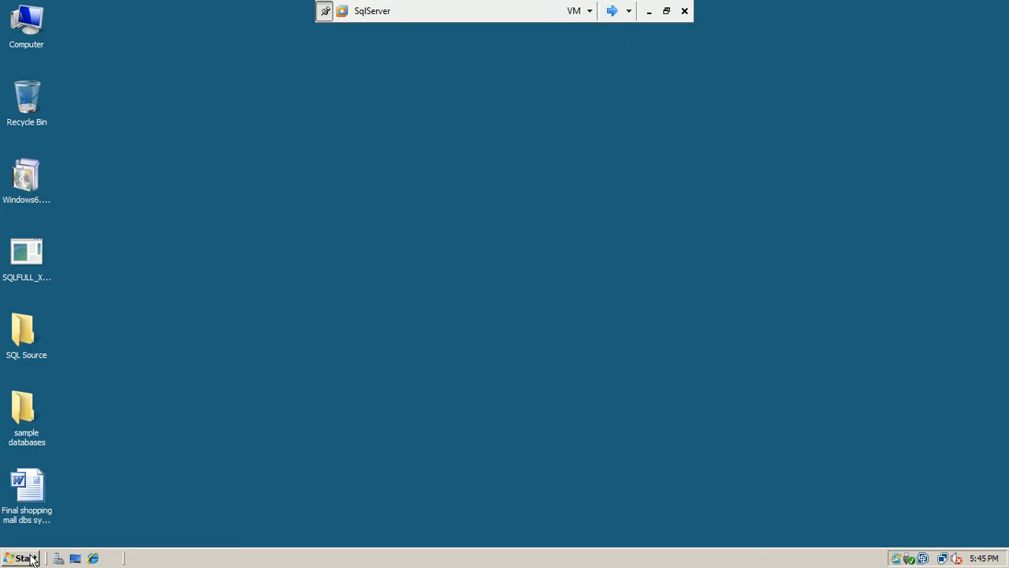
# Open Event Viewer on SqlServer and inspect failed-login event 18456 in the Application log
pyautogui.click(22, 560)
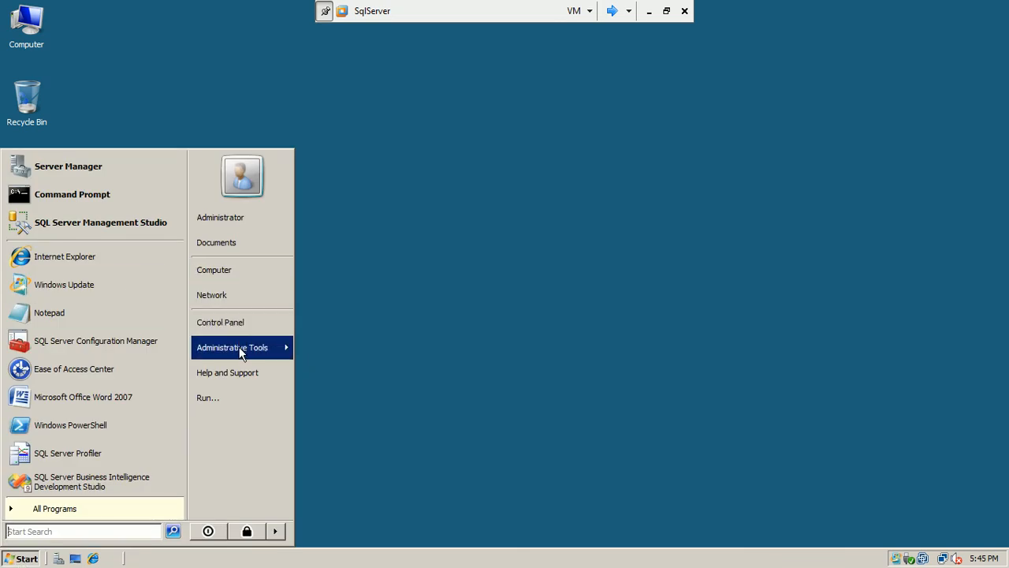
pyautogui.moveTo(240, 352)
pyautogui.click(382, 163)
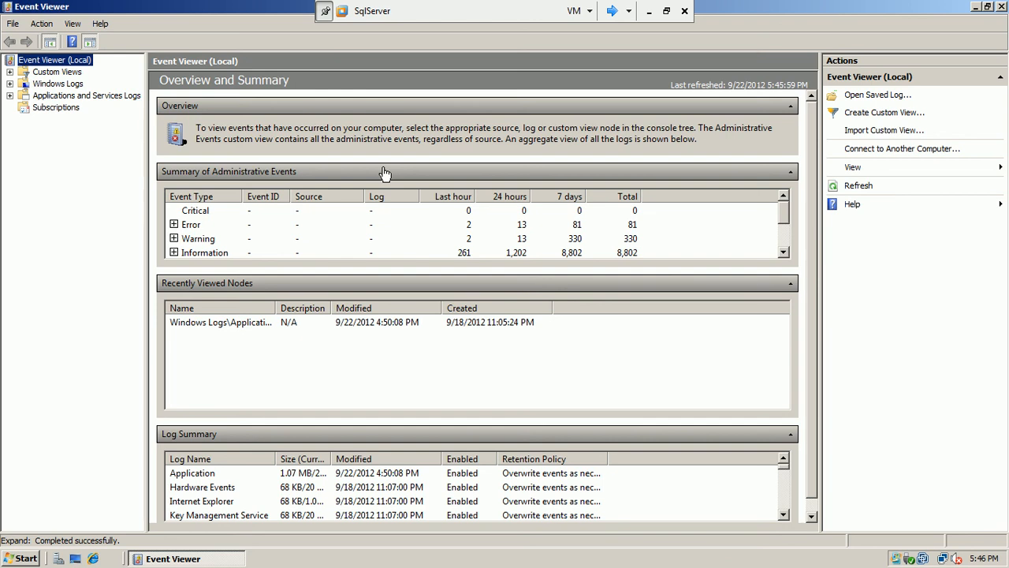
pyautogui.click(10, 84)
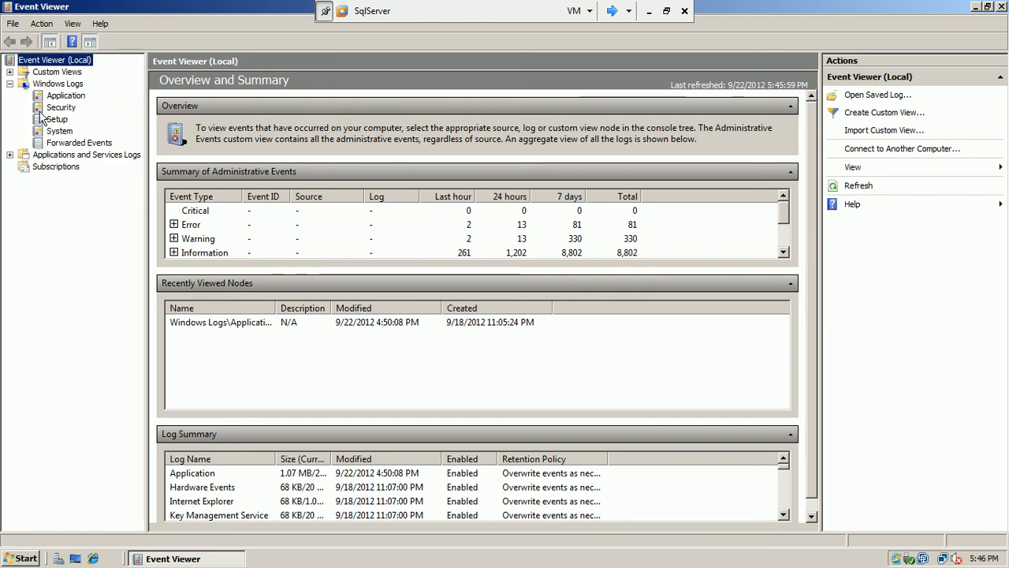
pyautogui.click(59, 96)
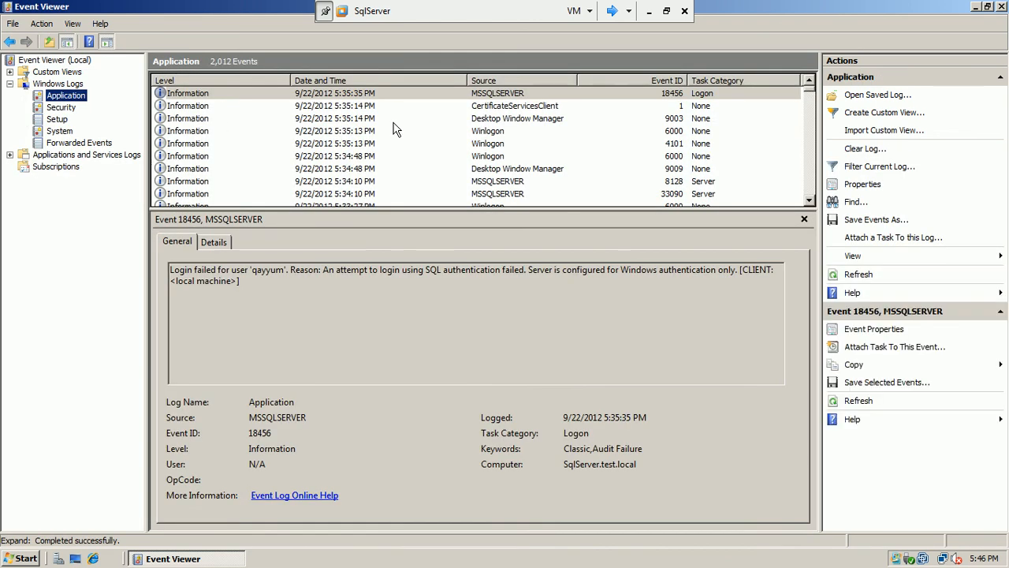
pyautogui.click(368, 94)
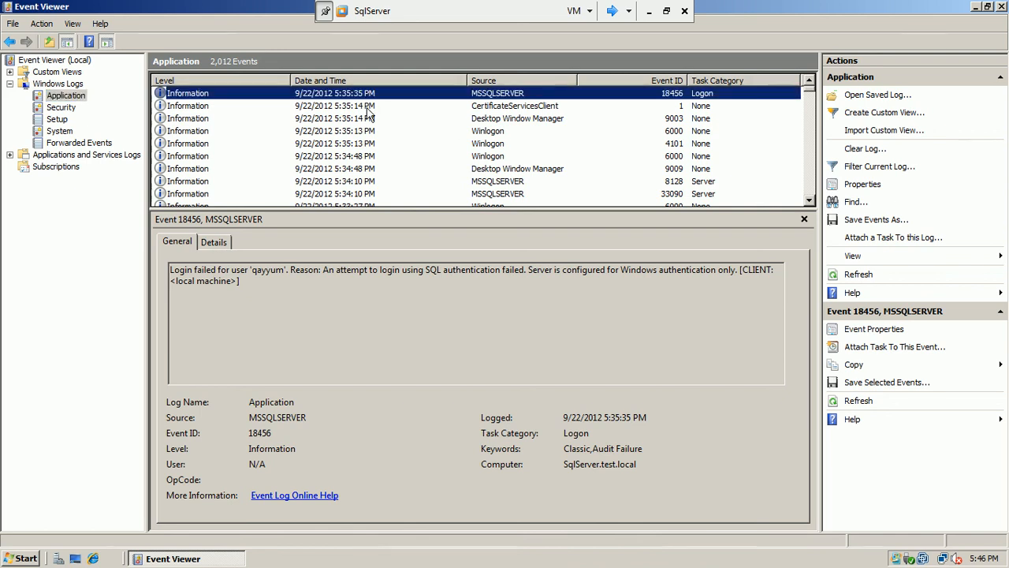
# Review the Security, System and Setup logs, then switch over to the DC1 VM
pyautogui.click(59, 108)
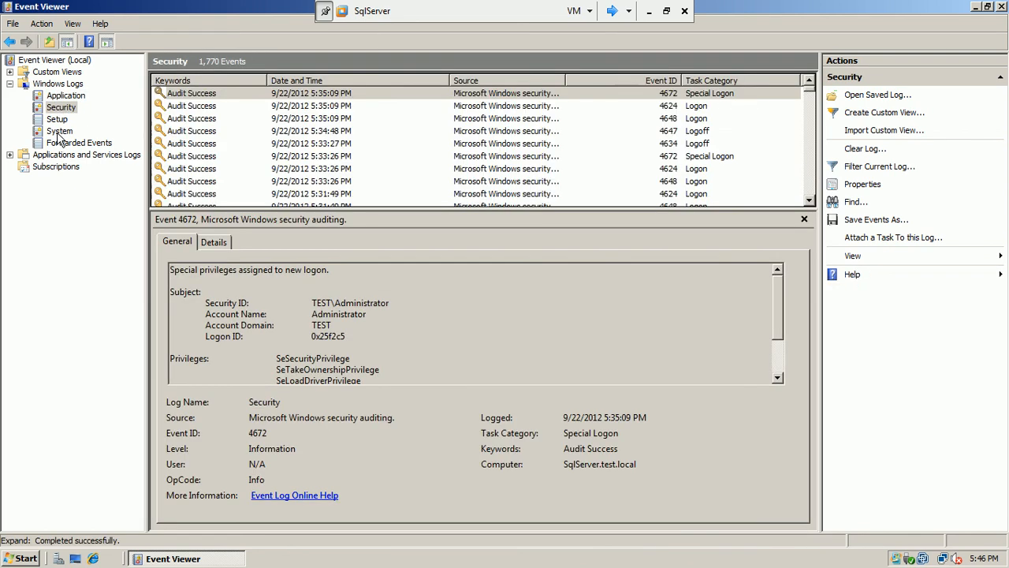
pyautogui.click(58, 130)
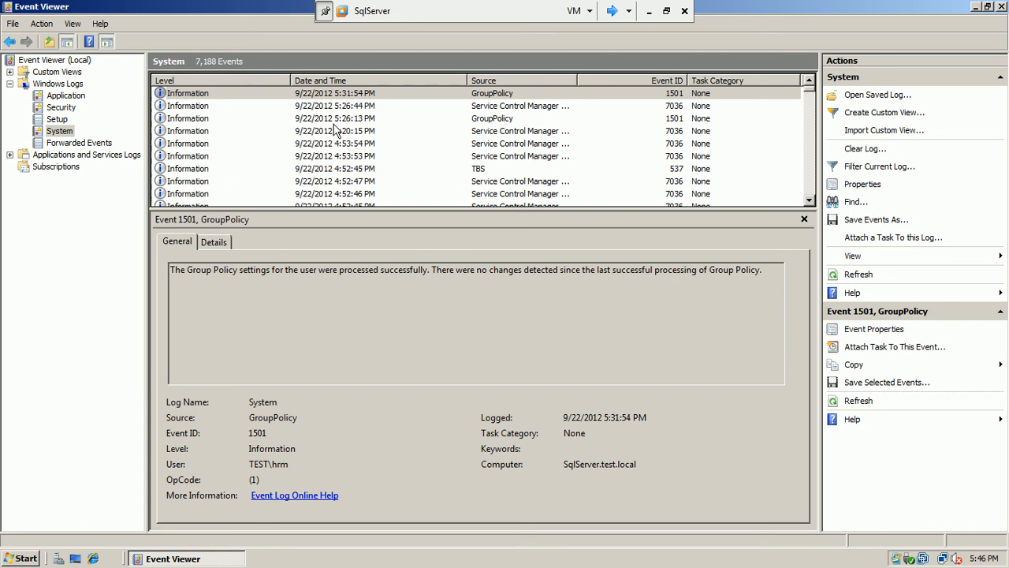
pyautogui.click(65, 110)
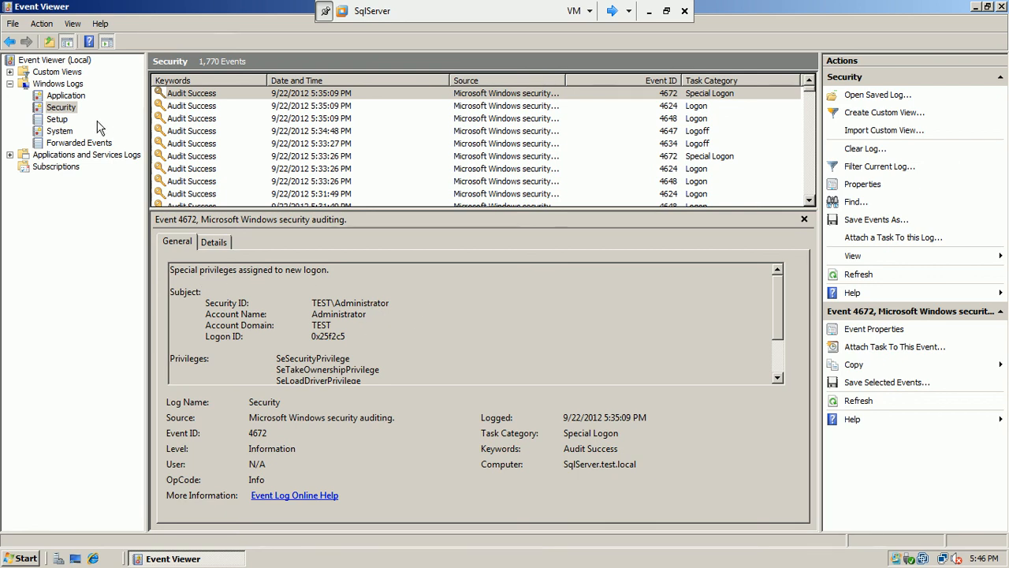
pyautogui.click(58, 119)
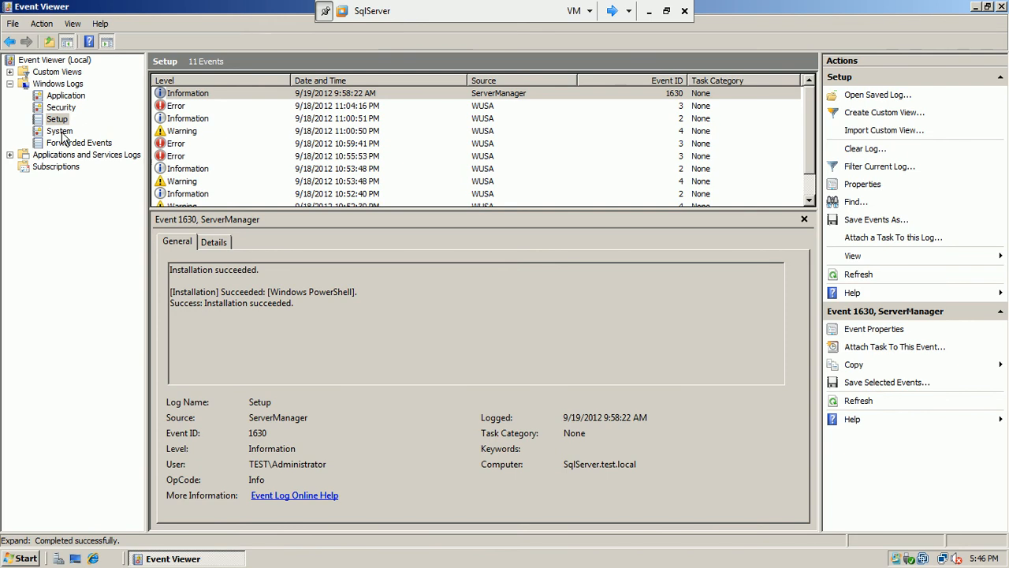
pyautogui.click(62, 132)
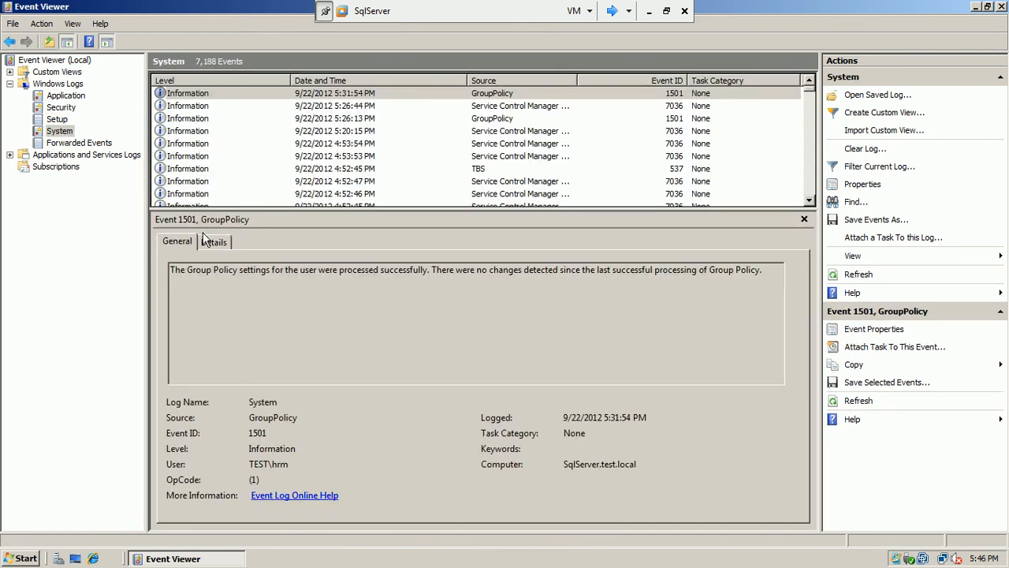
pyautogui.click(9, 83)
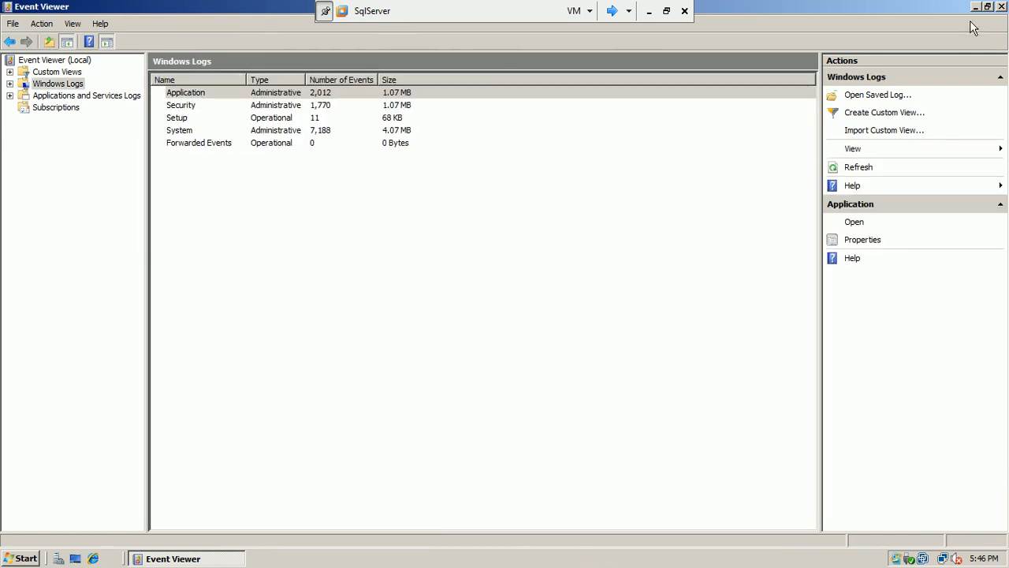
pyautogui.click(612, 11)
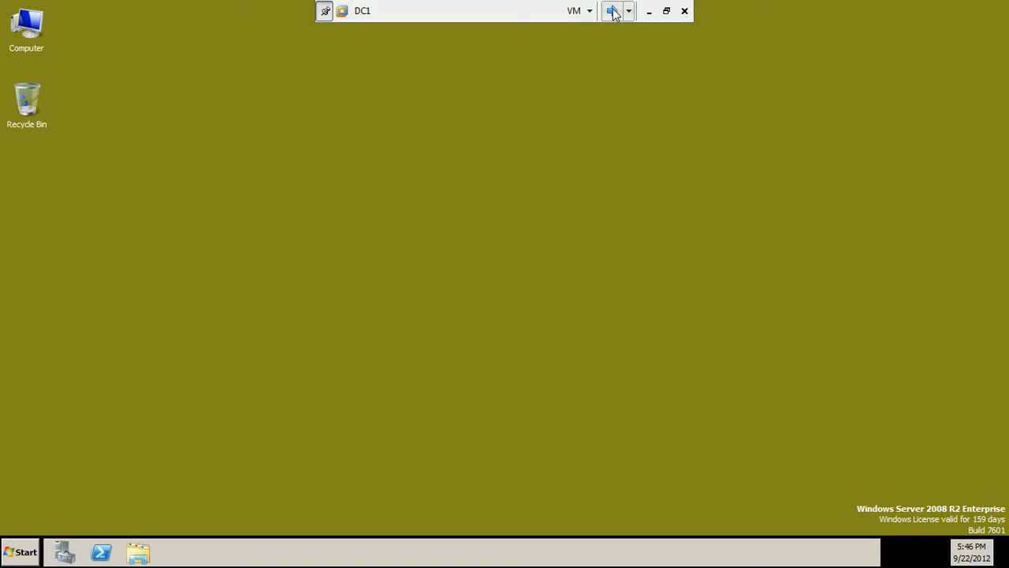
# On SServer, clear the cannot-connect error and connect to 192.168.10.10 with Windows Authentication
pyautogui.click(612, 11)
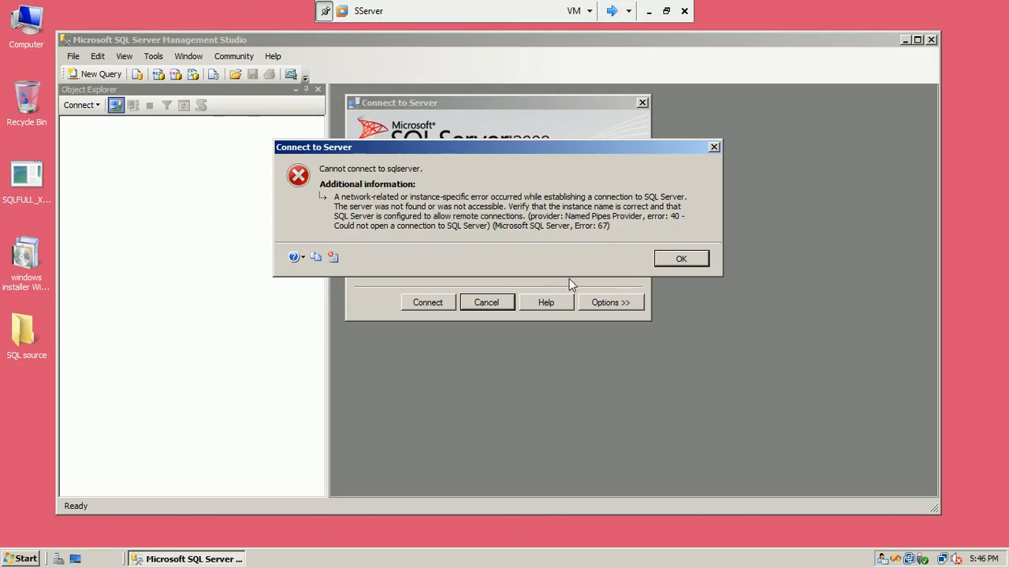
pyautogui.click(680, 259)
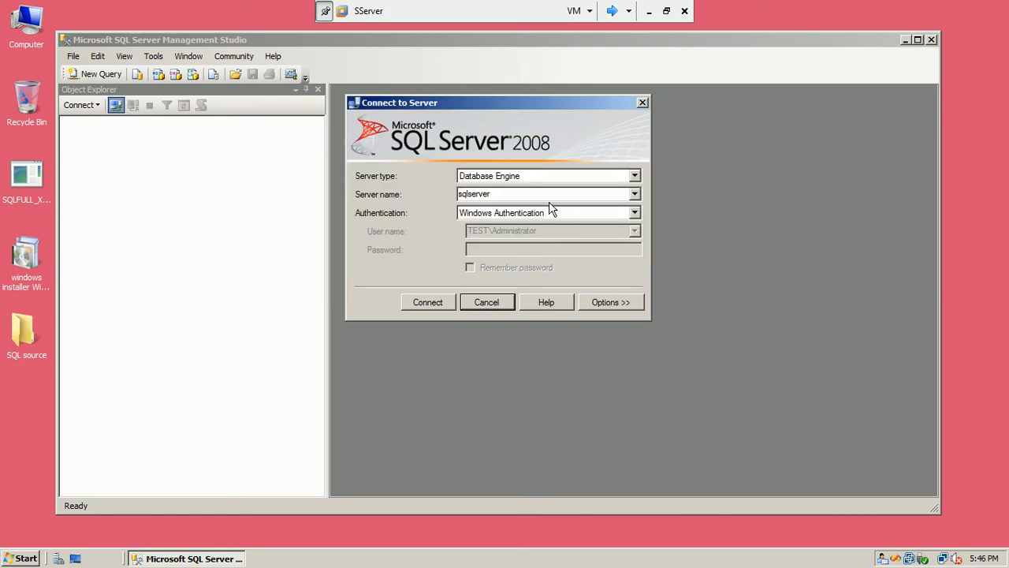
pyautogui.write('192.168.')
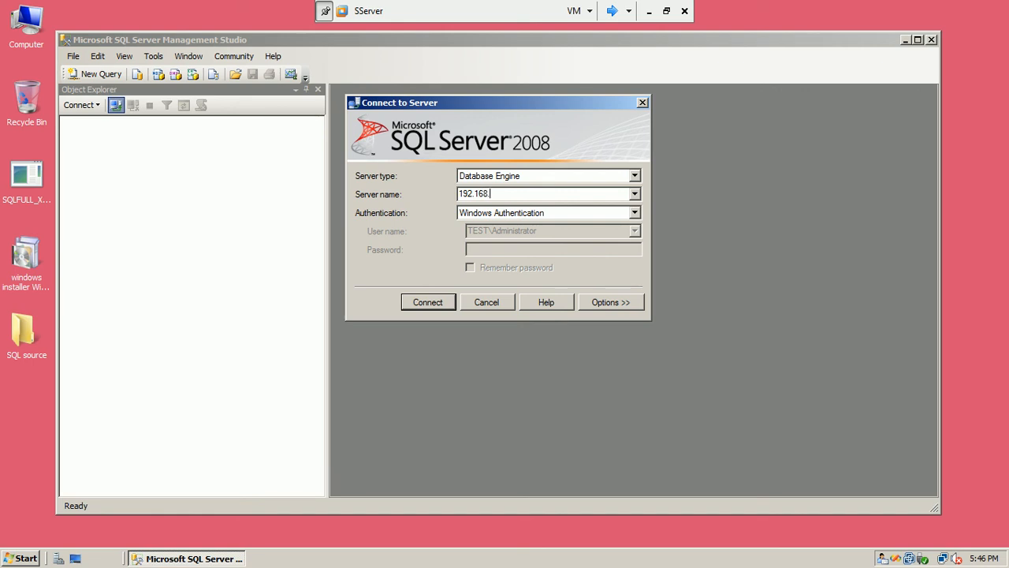
pyautogui.write('10.10')
pyautogui.click(427, 303)
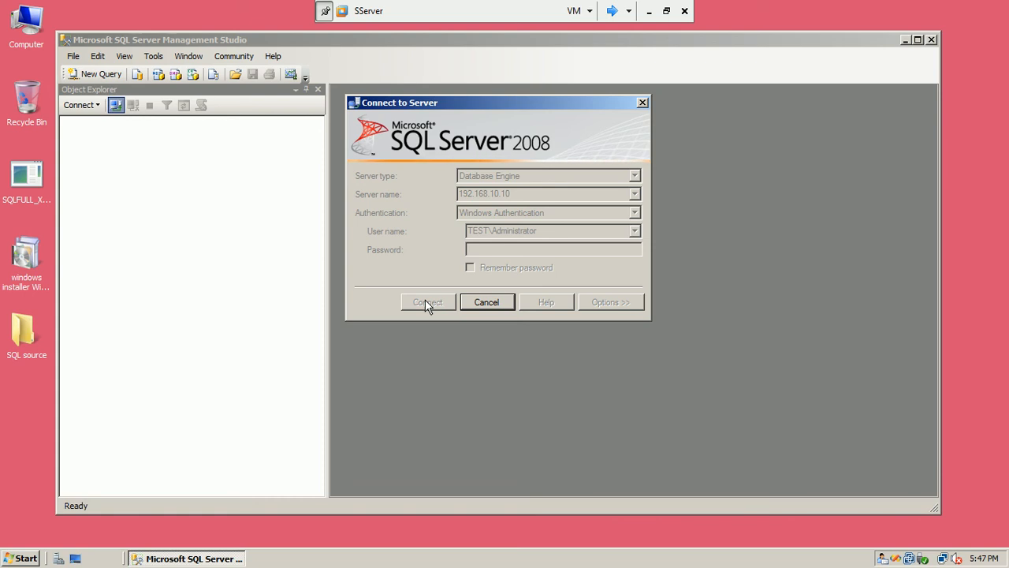
# Turn Windows Firewall off on SServer, then close the firewall and Control Panel windows
pyautogui.click(21, 559)
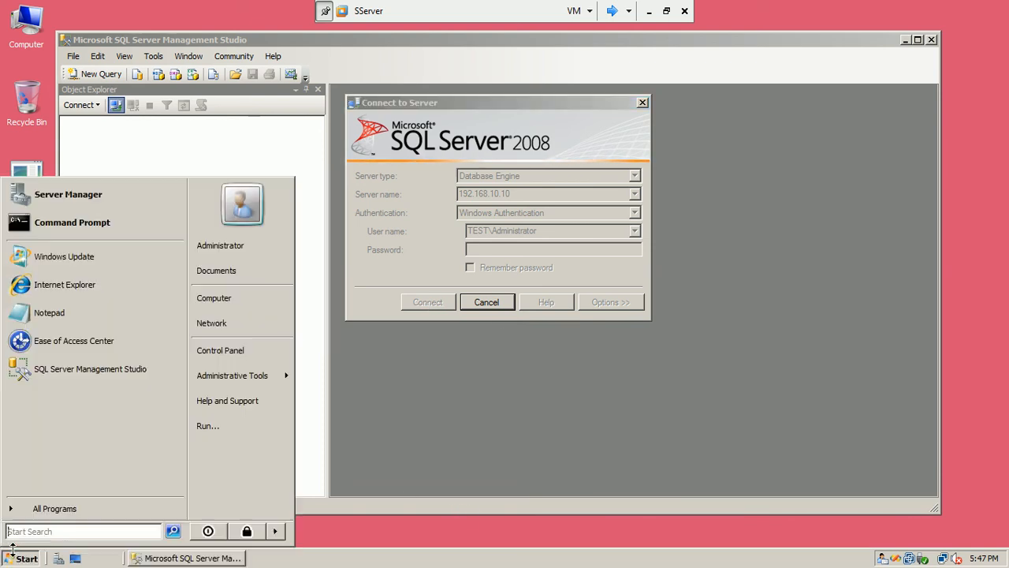
pyautogui.click(213, 351)
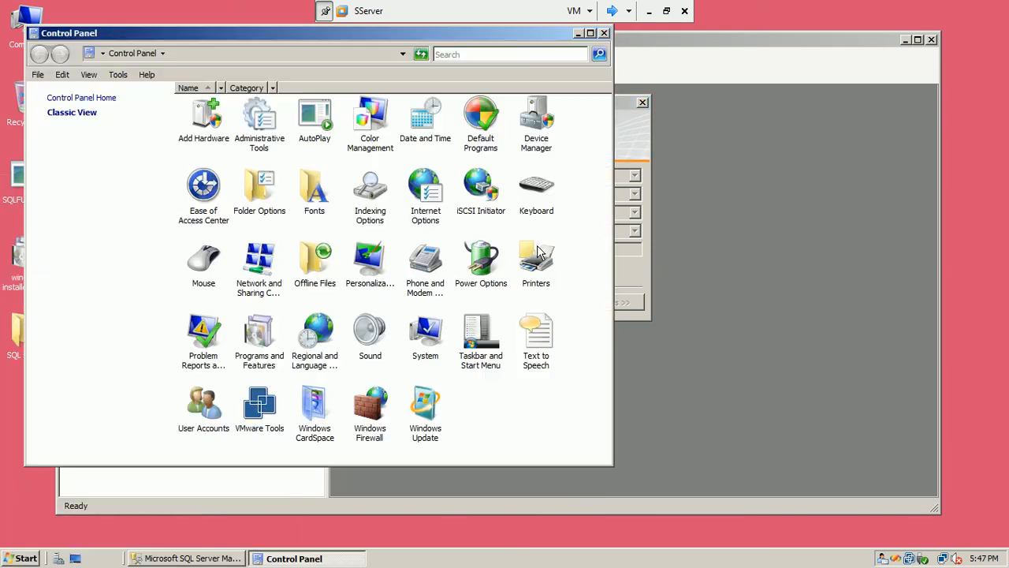
pyautogui.doubleClick(370, 417)
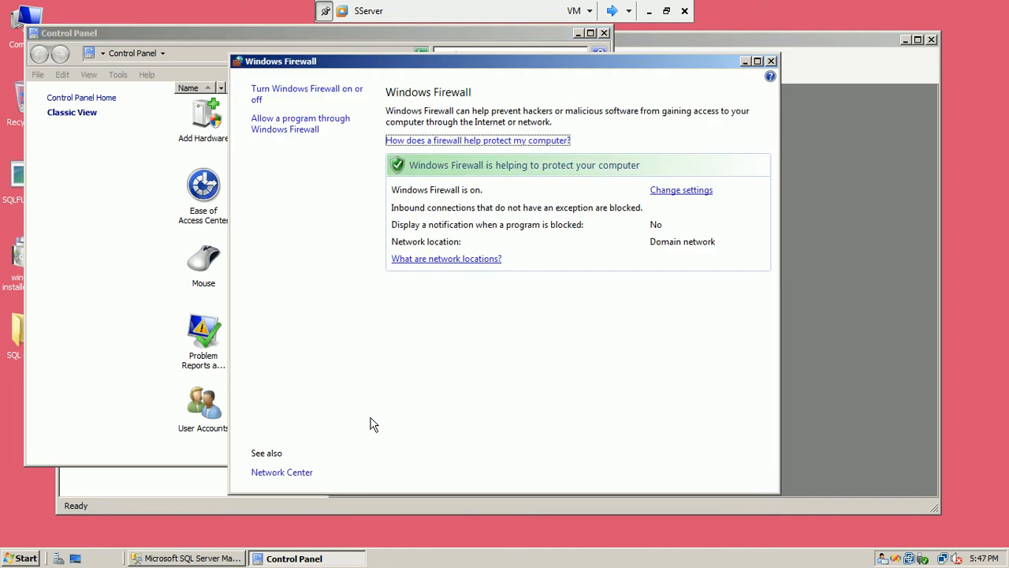
pyautogui.click(685, 194)
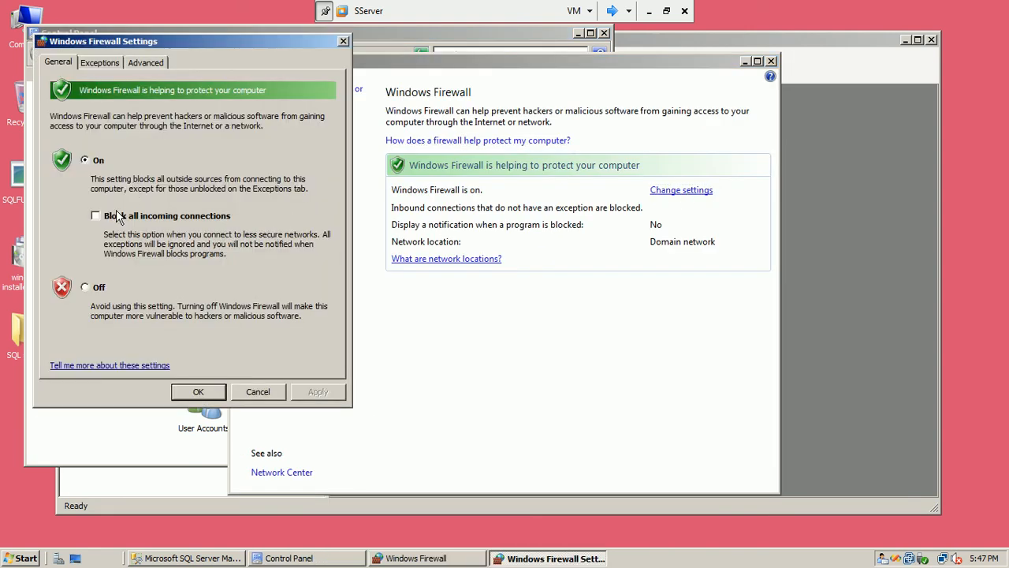
pyautogui.click(85, 288)
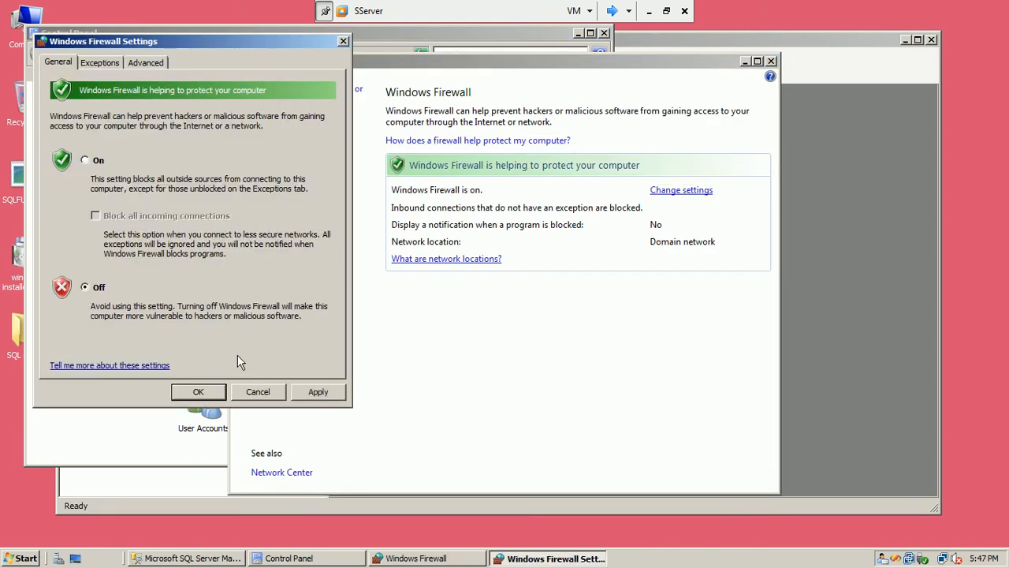
pyautogui.click(318, 391)
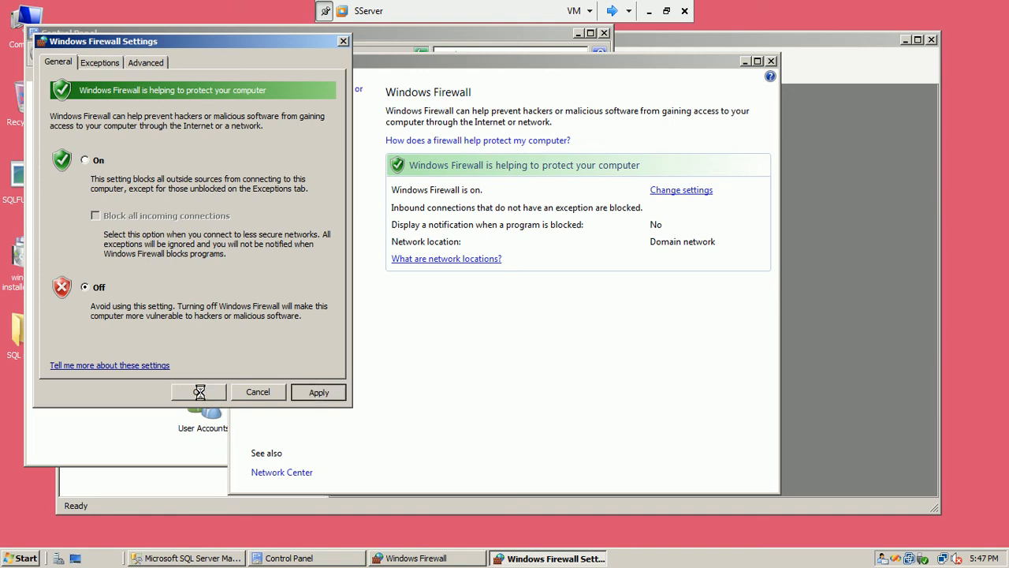
pyautogui.click(199, 392)
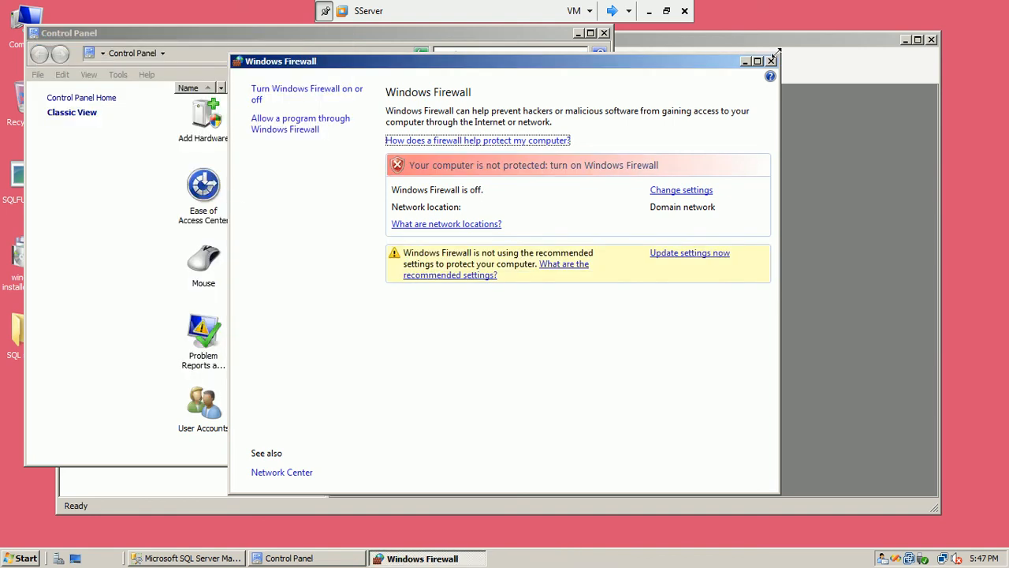
pyautogui.click(772, 61)
pyautogui.click(604, 33)
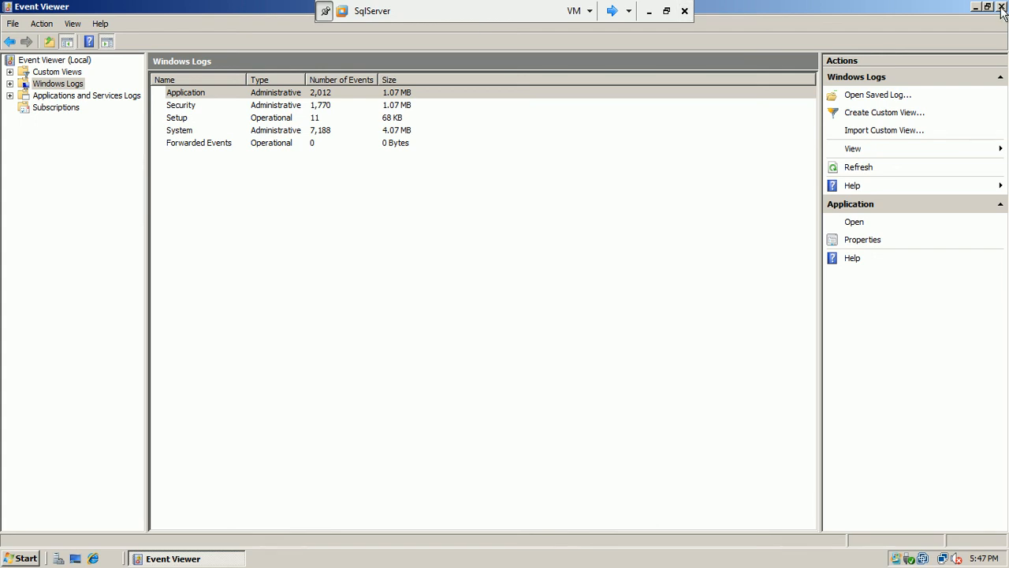
# Close Event Viewer and turn Windows Firewall off on the SqlServer machine
pyautogui.click(1002, 7)
pyautogui.click(21, 558)
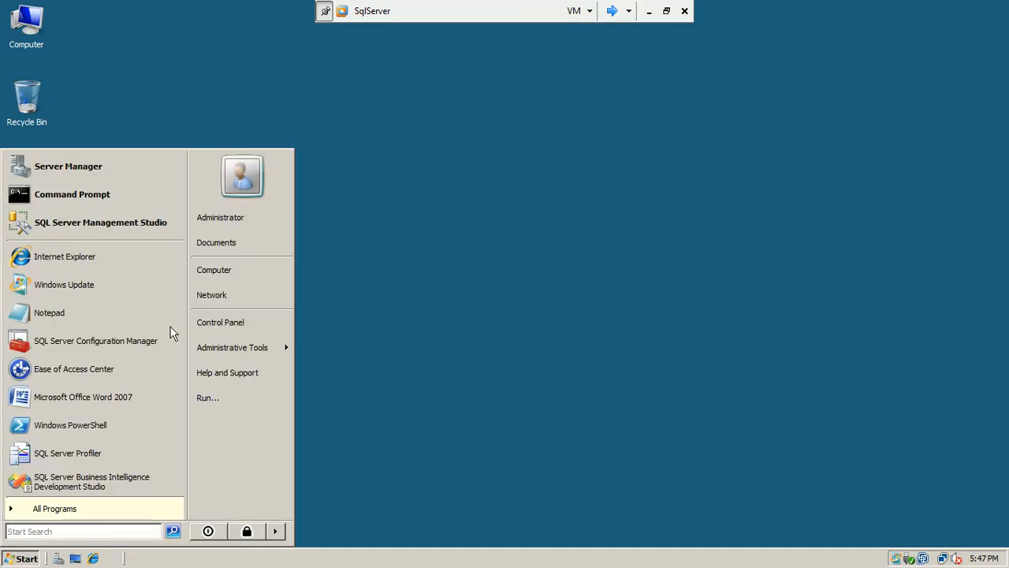
pyautogui.click(230, 324)
pyautogui.click(547, 440)
pyautogui.doubleClick(550, 441)
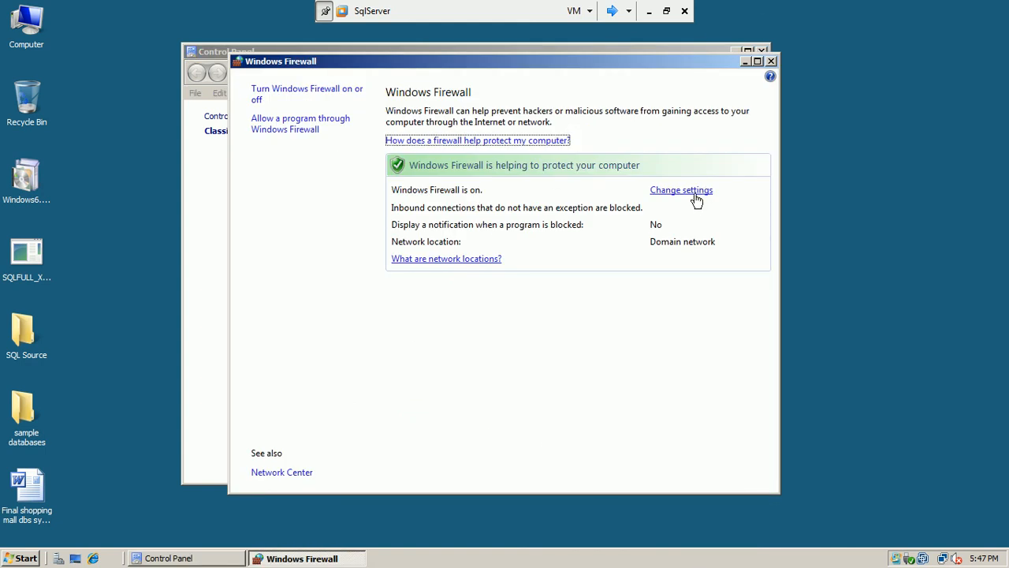
pyautogui.click(681, 190)
pyautogui.click(147, 336)
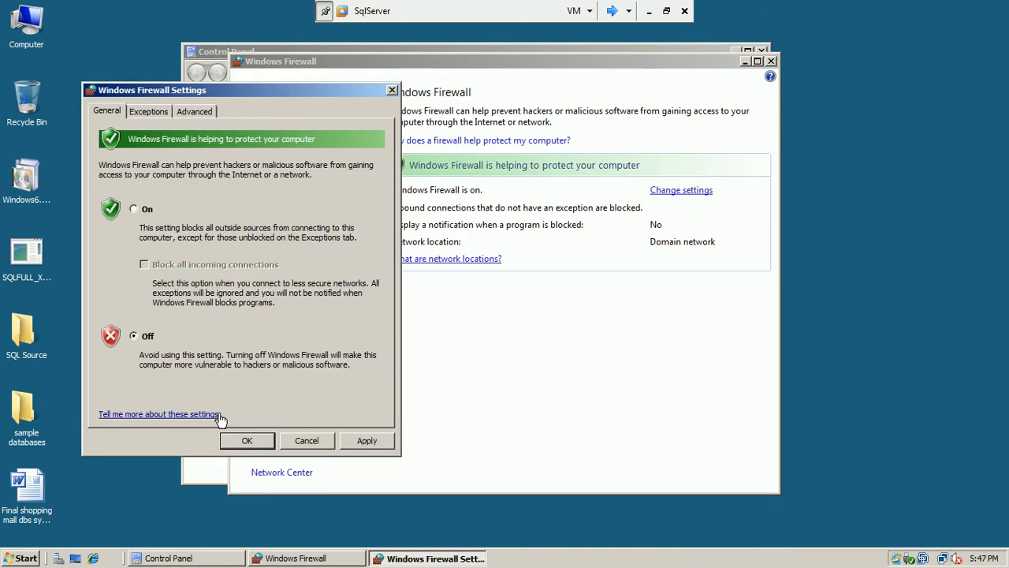
pyautogui.click(246, 441)
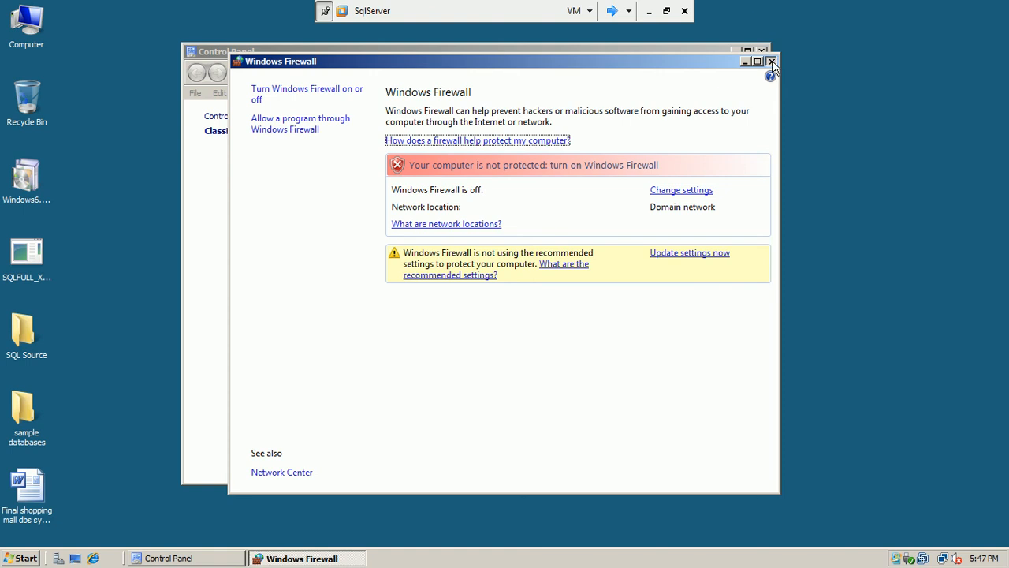
pyautogui.click(772, 62)
pyautogui.click(762, 52)
# Ping 192.168.10.11 from a command prompt to confirm replies, then move to DC1
pyautogui.click(4, 560)
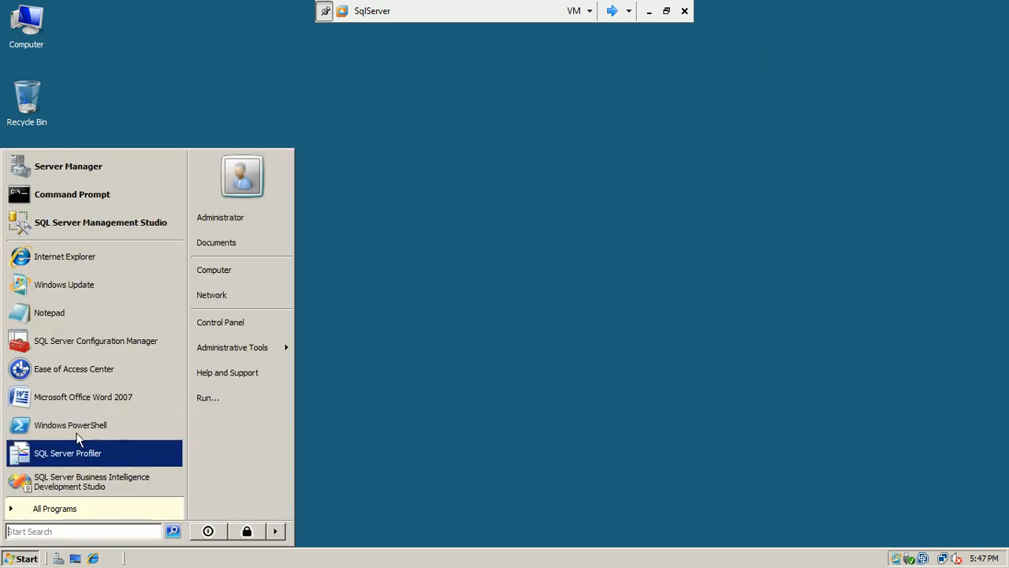
pyautogui.click(78, 187)
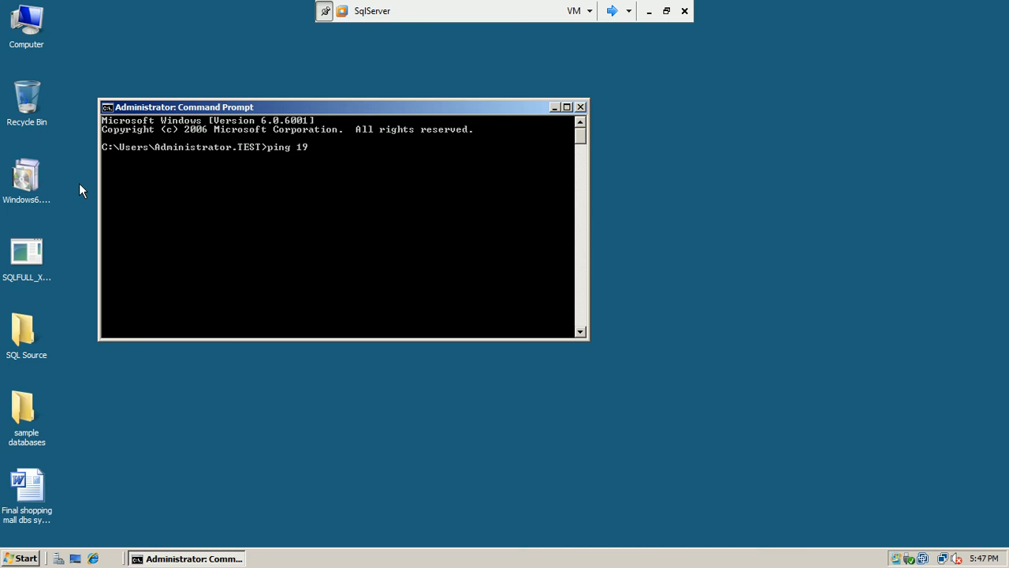
pyautogui.write('ping 192.168.10.11')
pyautogui.press('Return')
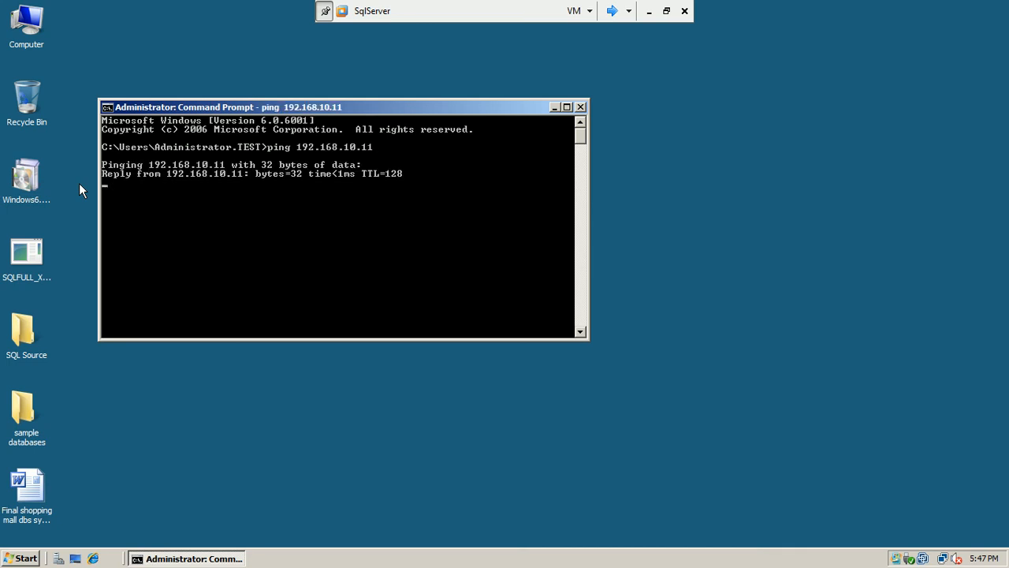
pyautogui.click(612, 11)
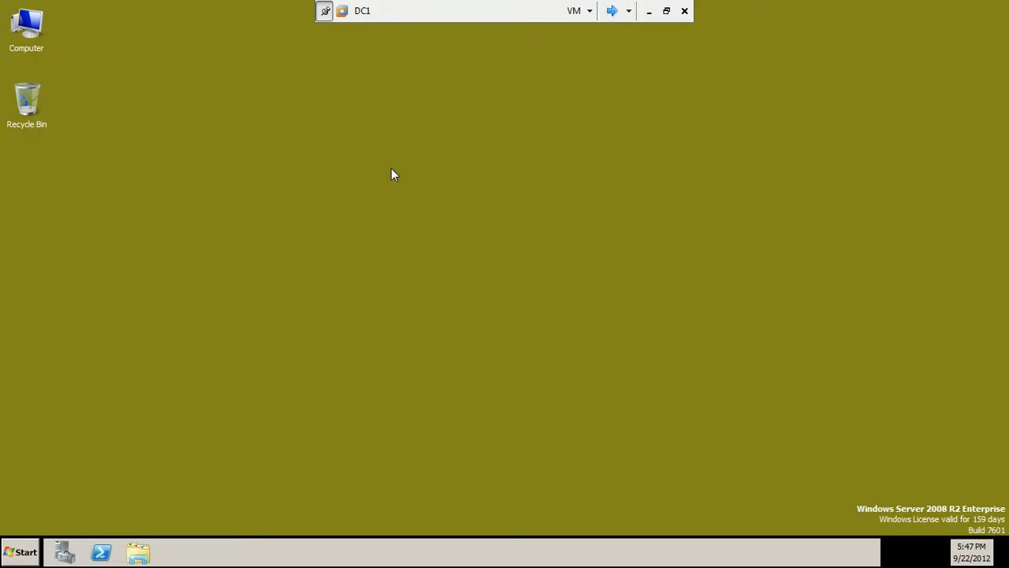
# On SServer, dismiss the connection error and confirm 192.168.10.10 answers a ping
pyautogui.click(612, 10)
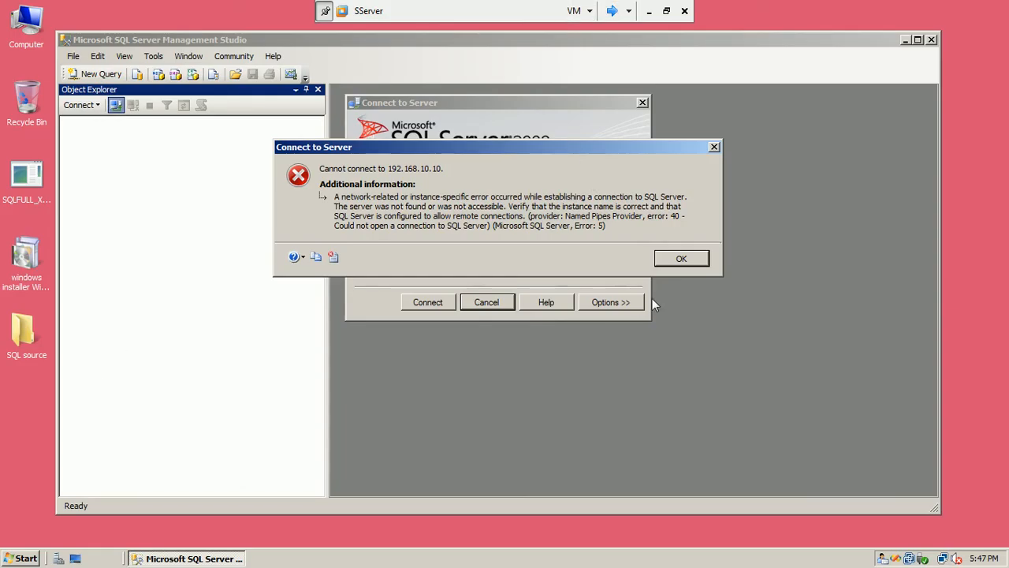
pyautogui.click(666, 258)
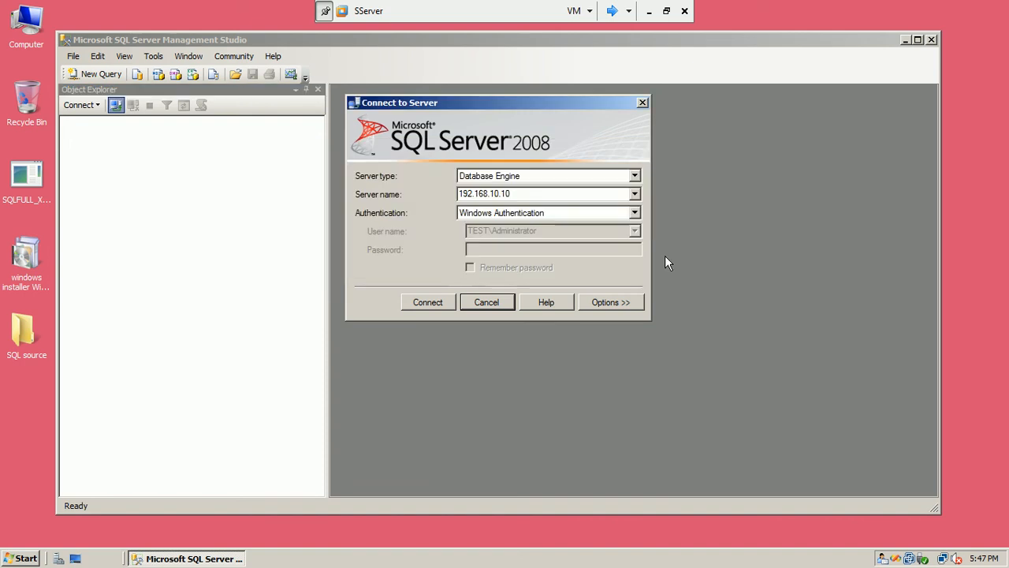
pyautogui.click(5, 560)
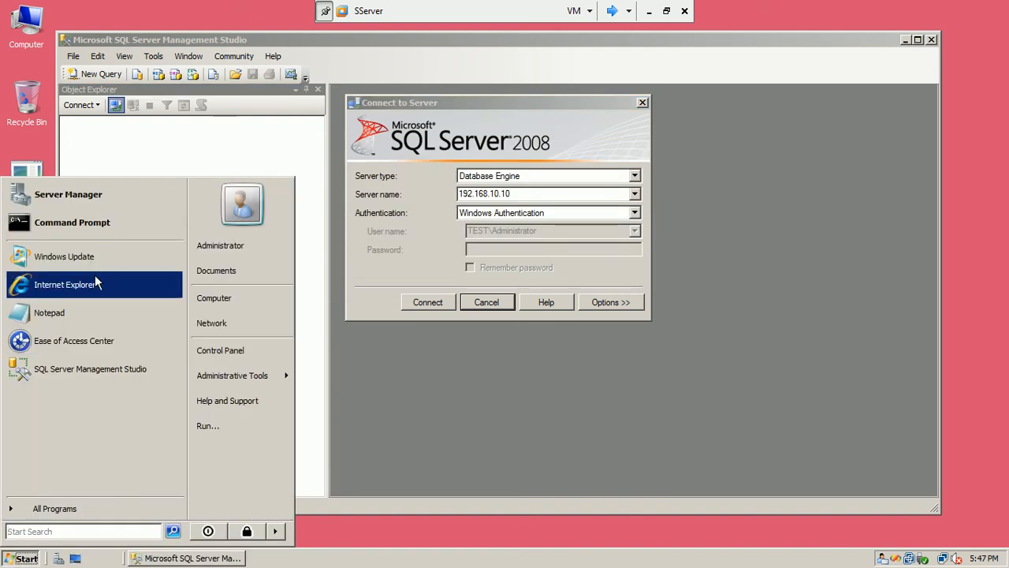
pyautogui.click(131, 234)
pyautogui.write('ping 192.168.10.10')
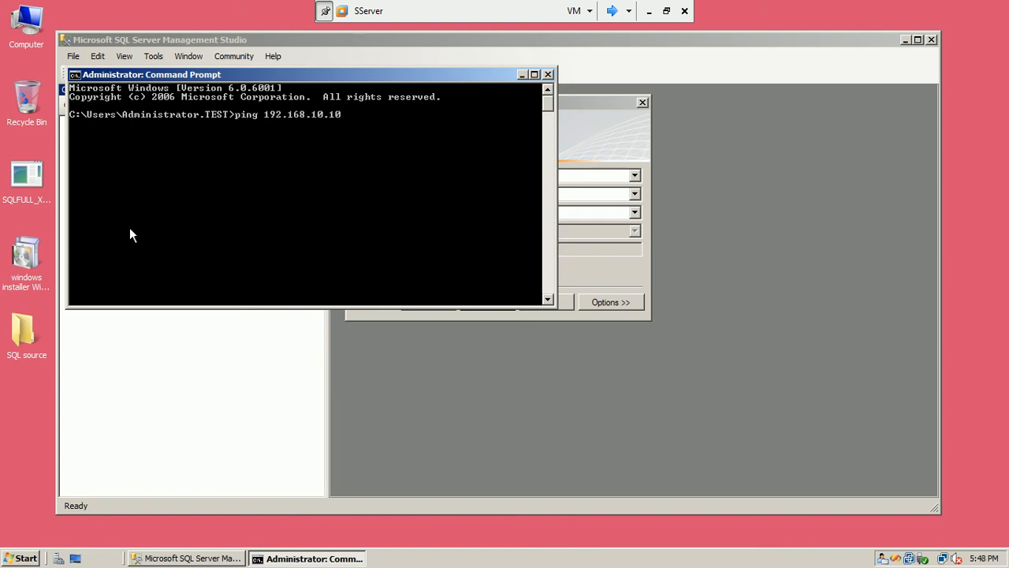
pyautogui.press('Return')
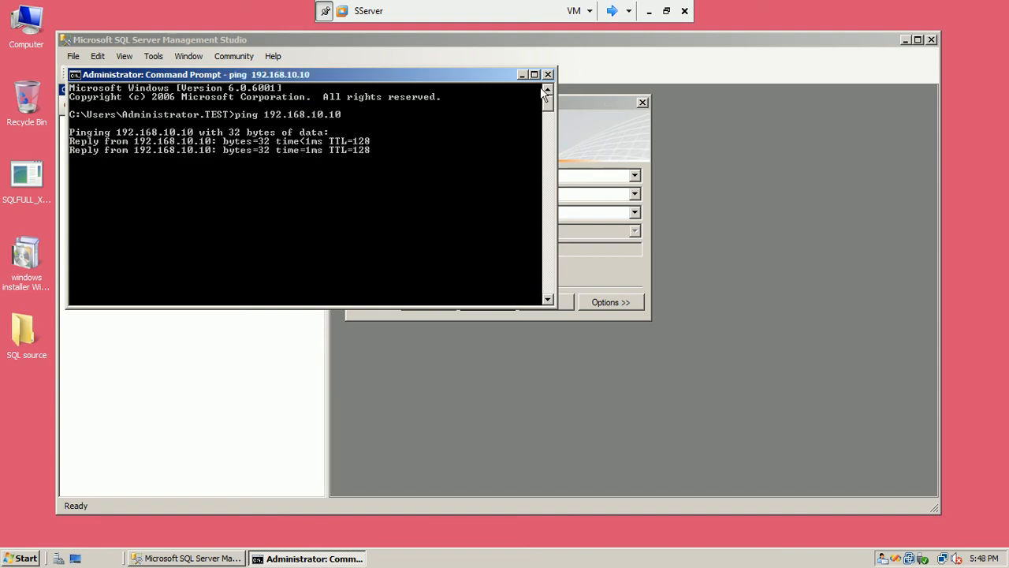
pyautogui.click(548, 74)
# Retry the connection to 192.168.10.10, then cancel it and close the dialog
pyautogui.click(444, 302)
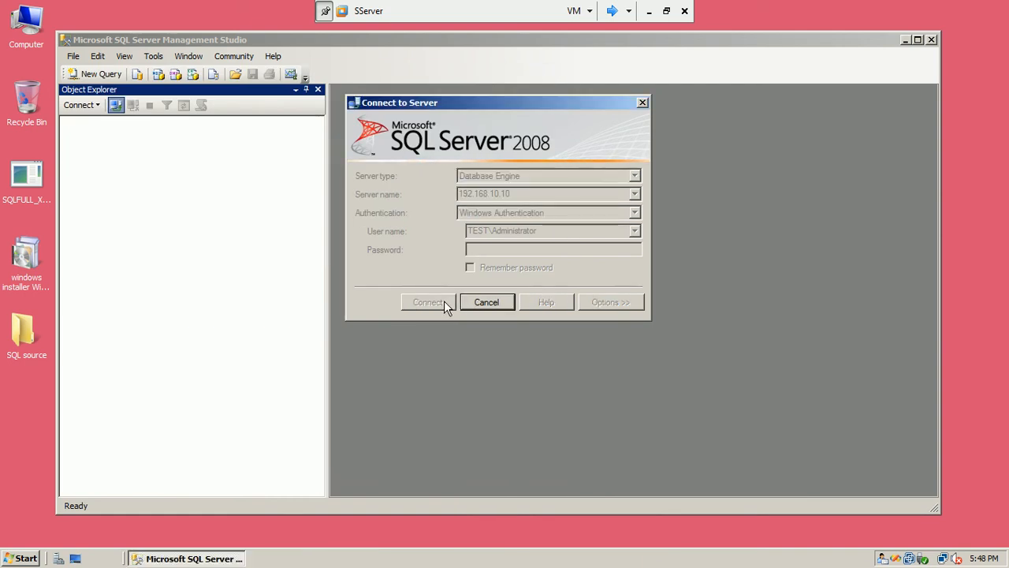
pyautogui.click(486, 302)
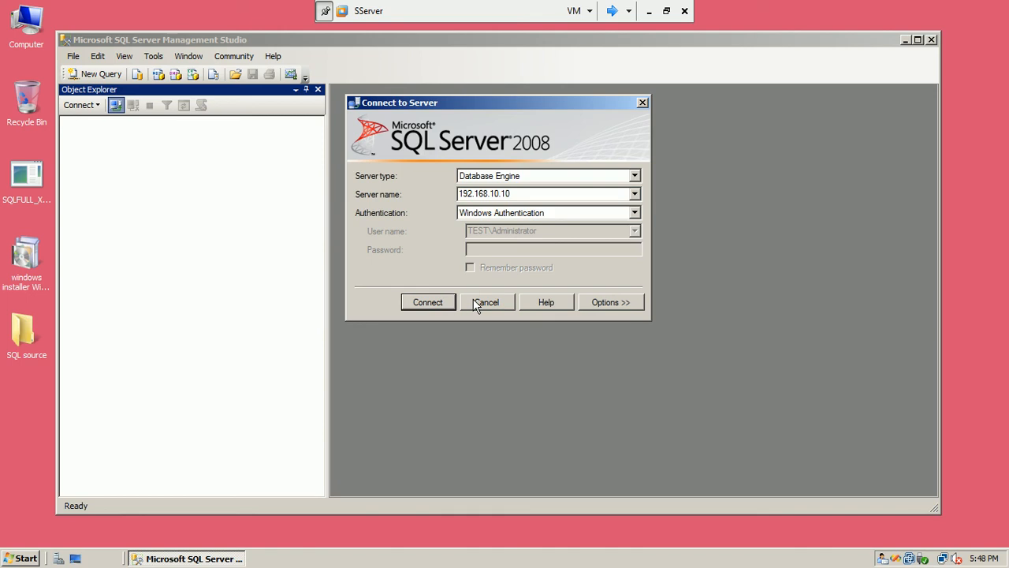
pyautogui.click(643, 103)
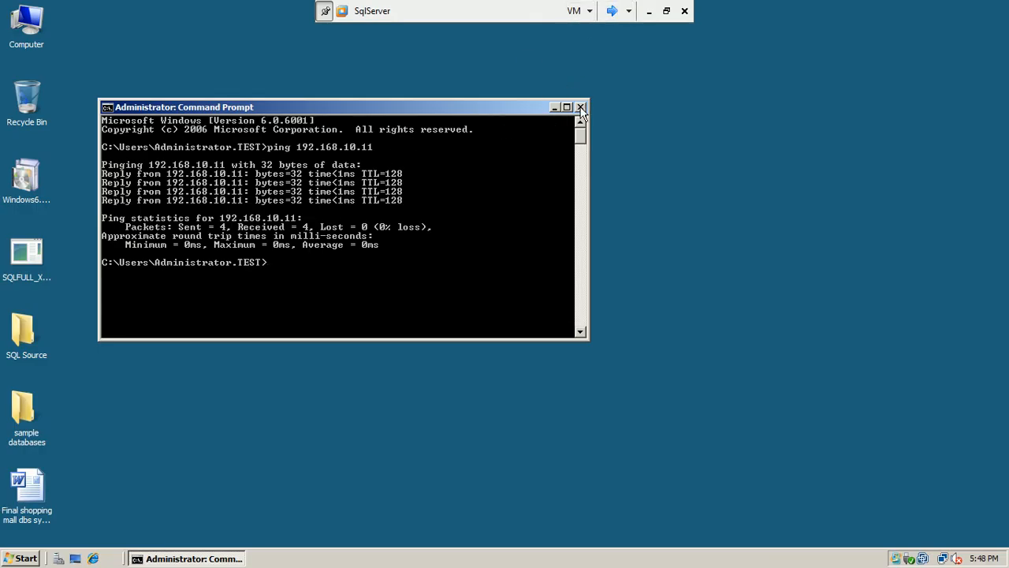
# Launch Management Studio on SqlServer and connect to the local SQLSERVER instance
pyautogui.click(580, 108)
pyautogui.click(14, 560)
pyautogui.click(96, 213)
pyautogui.click(448, 303)
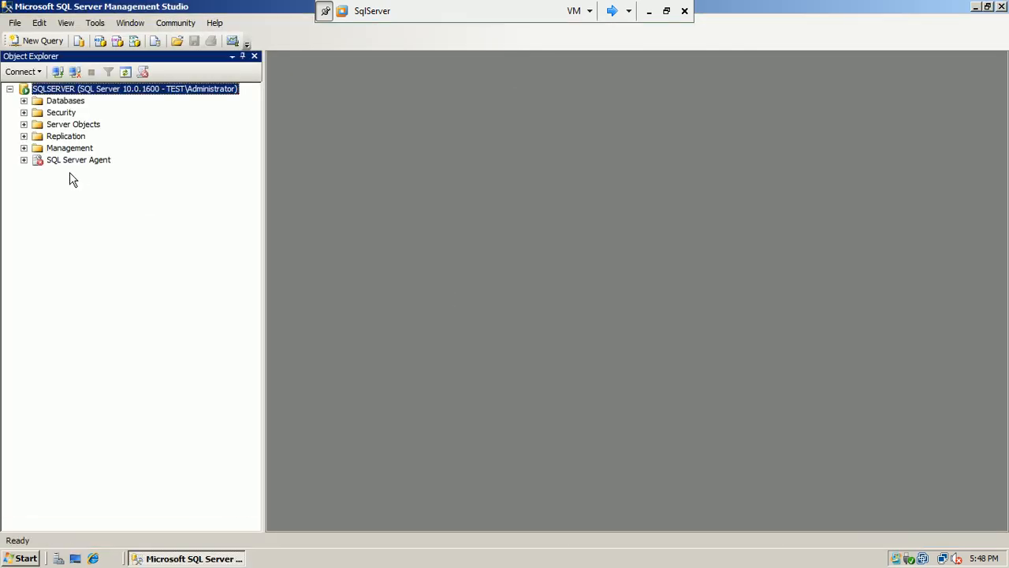
# Start a new server connection, then switch over to the SServer machine
pyautogui.click(57, 73)
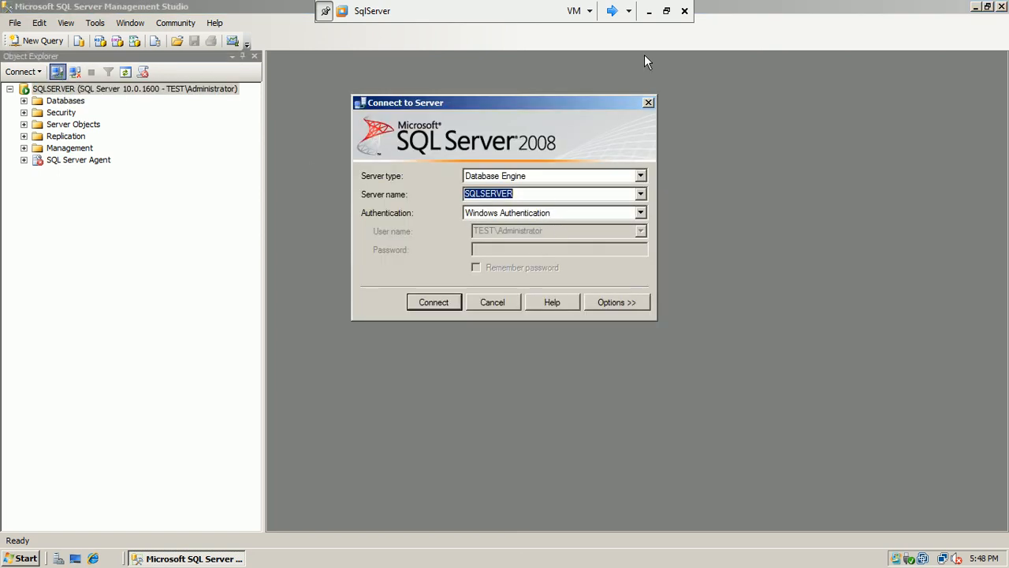
pyautogui.click(613, 12)
pyautogui.click(613, 12)
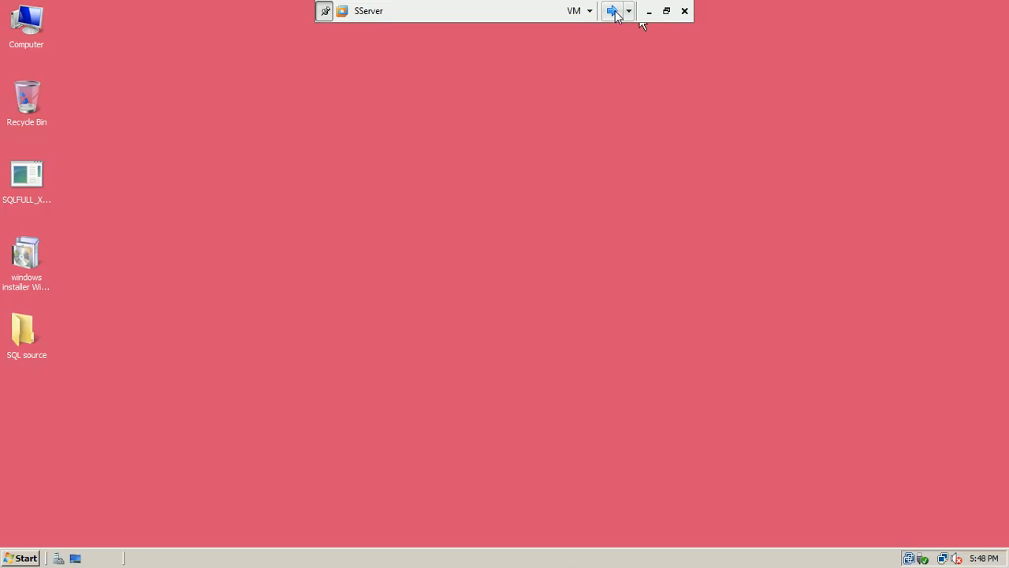
# Check SServer's System properties for its full name sserver.test.local, then return to SqlServer
pyautogui.rightClick(27, 42)
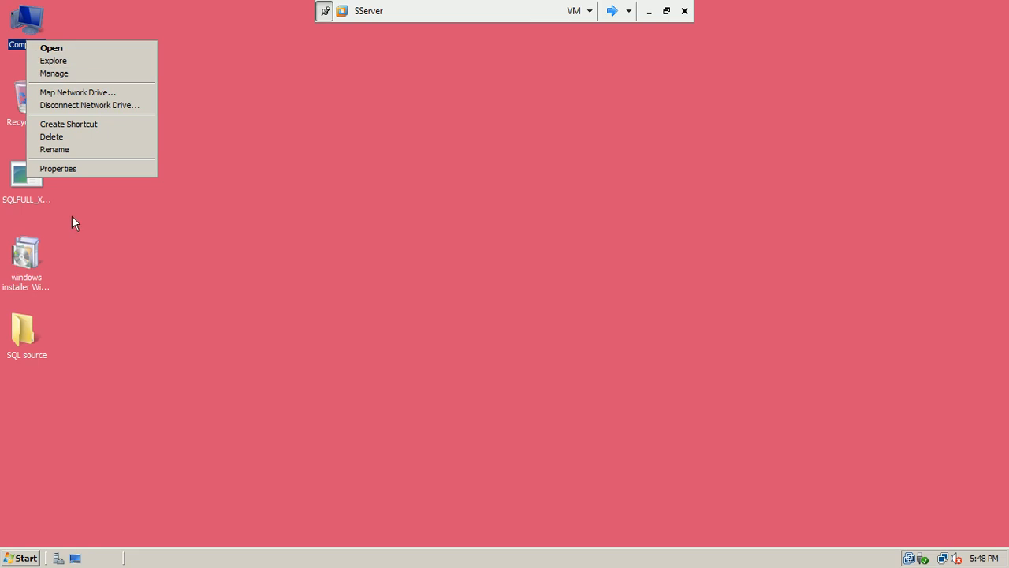
pyautogui.click(86, 168)
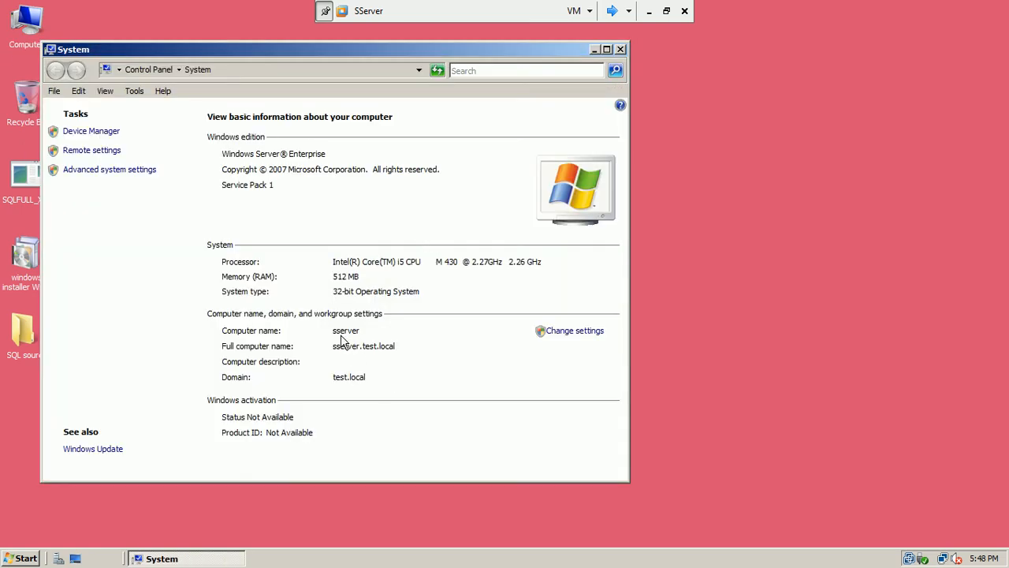
pyautogui.click(611, 11)
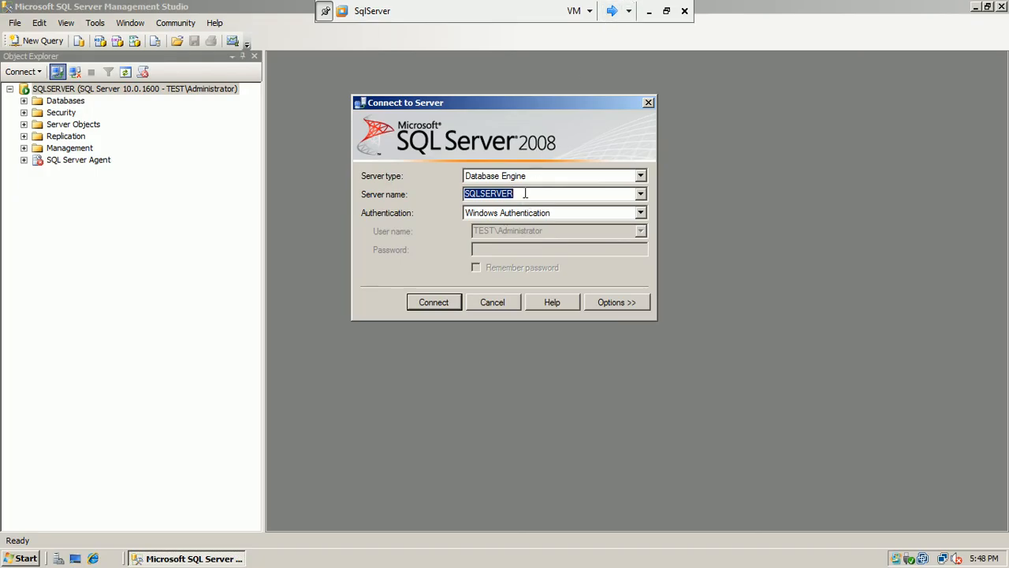
# Try connecting to server 'sserver' and dismiss the resulting cannot-connect error
pyautogui.write('sserver')
pyautogui.click(433, 302)
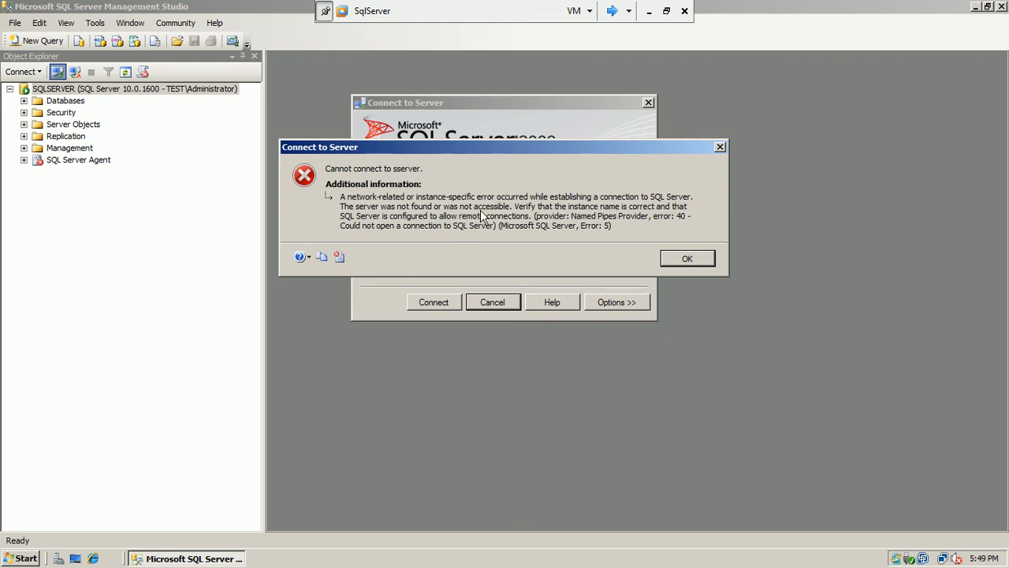
pyautogui.click(682, 258)
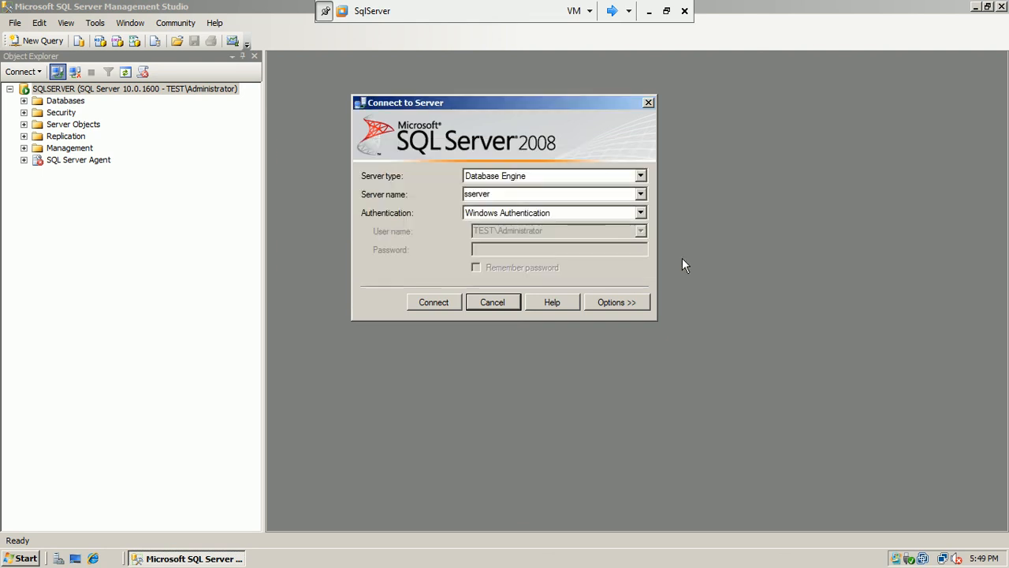
# Change the server name to sserver.test.local, connect, and switch to SServer
pyautogui.click(542, 196)
pyautogui.click(542, 197)
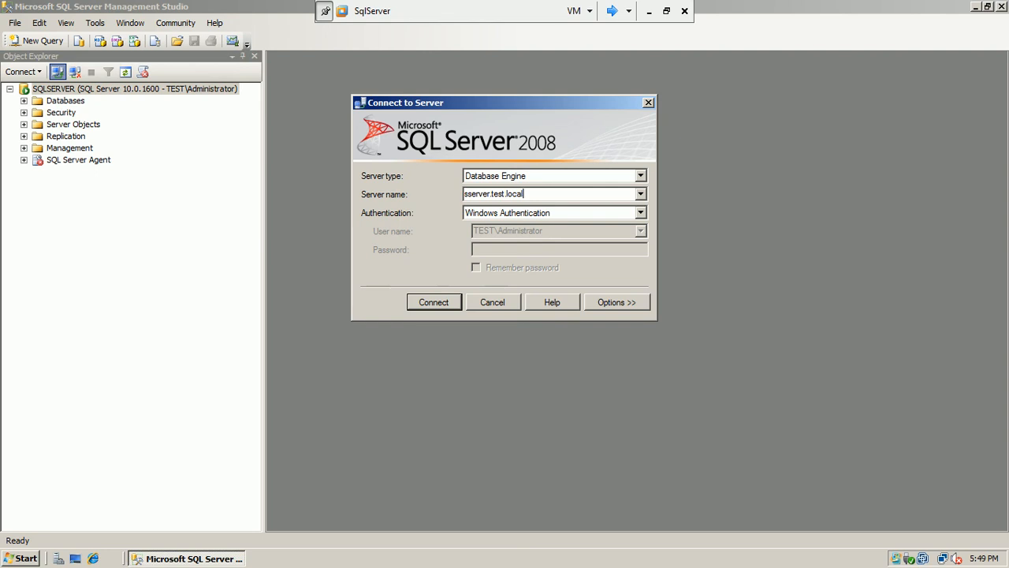
pyautogui.click(432, 302)
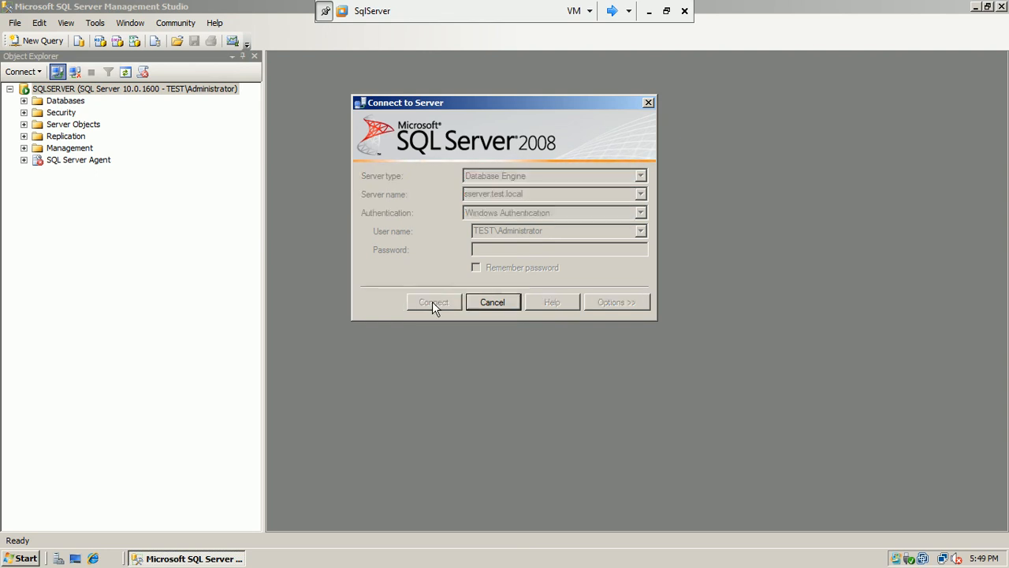
pyautogui.click(612, 11)
pyautogui.click(612, 11)
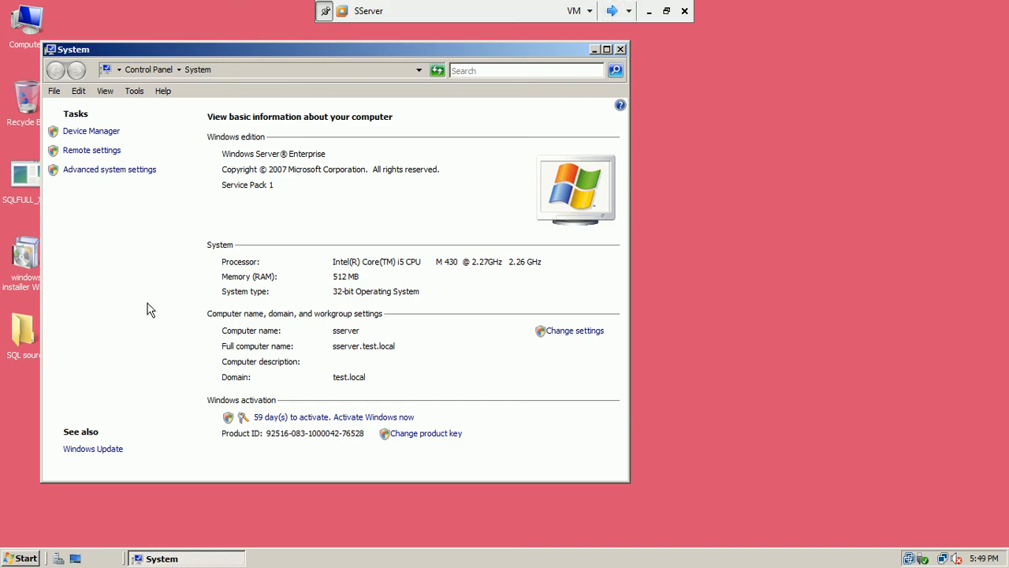
# Close the System window and connect Management Studio on SServer to its local SSERVER instance
pyautogui.click(620, 49)
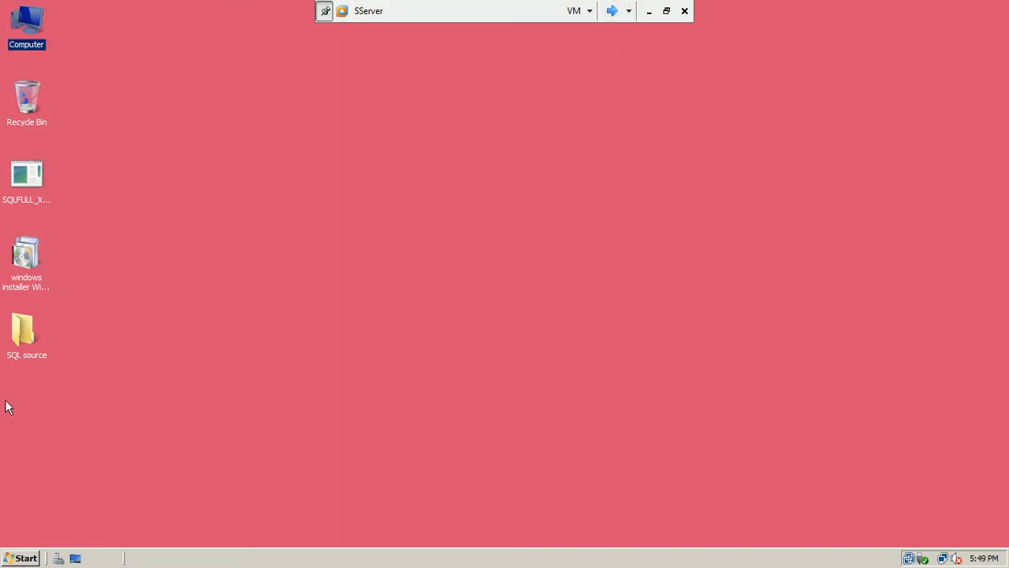
pyautogui.click(21, 556)
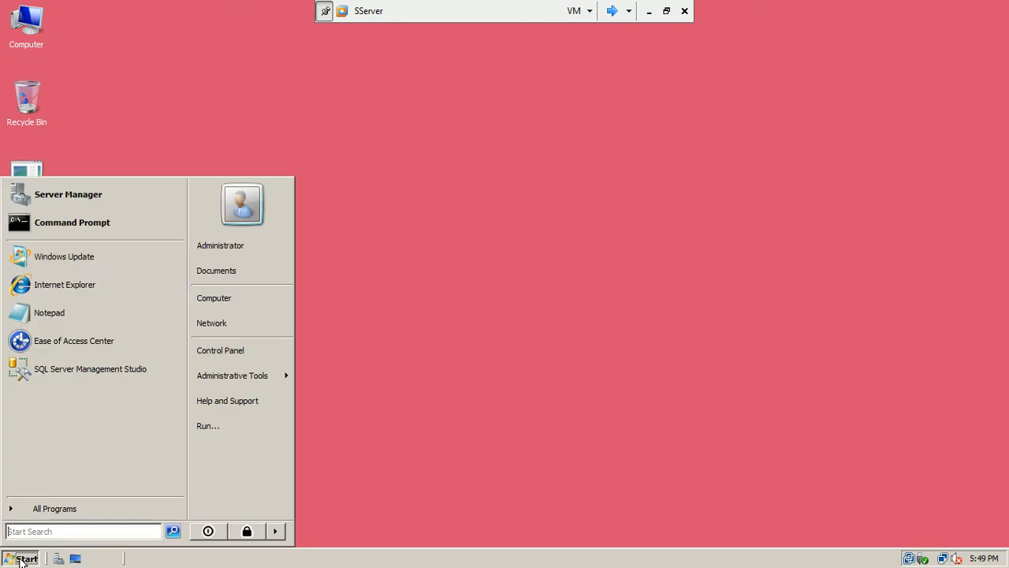
pyautogui.click(72, 373)
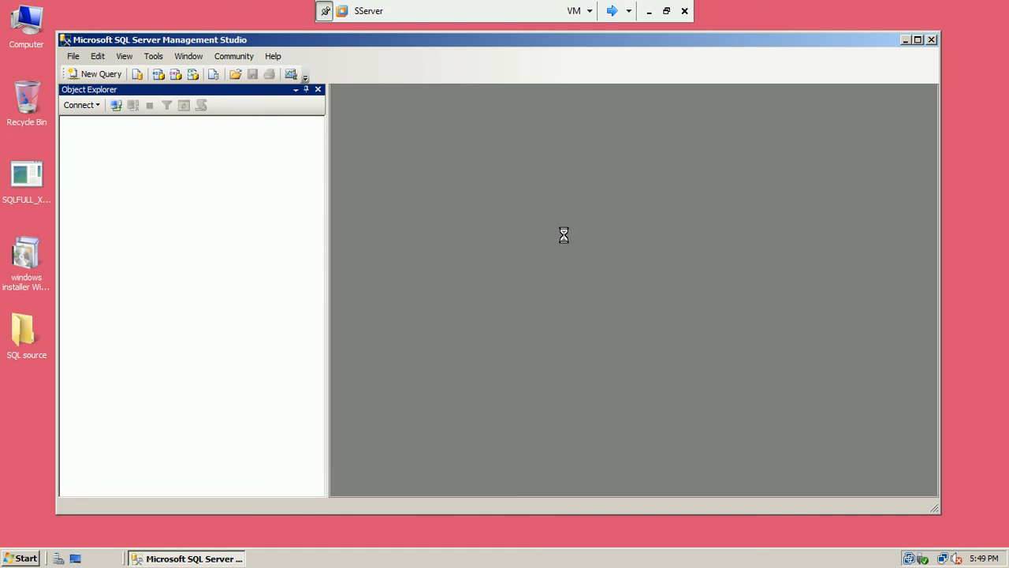
pyautogui.click(427, 302)
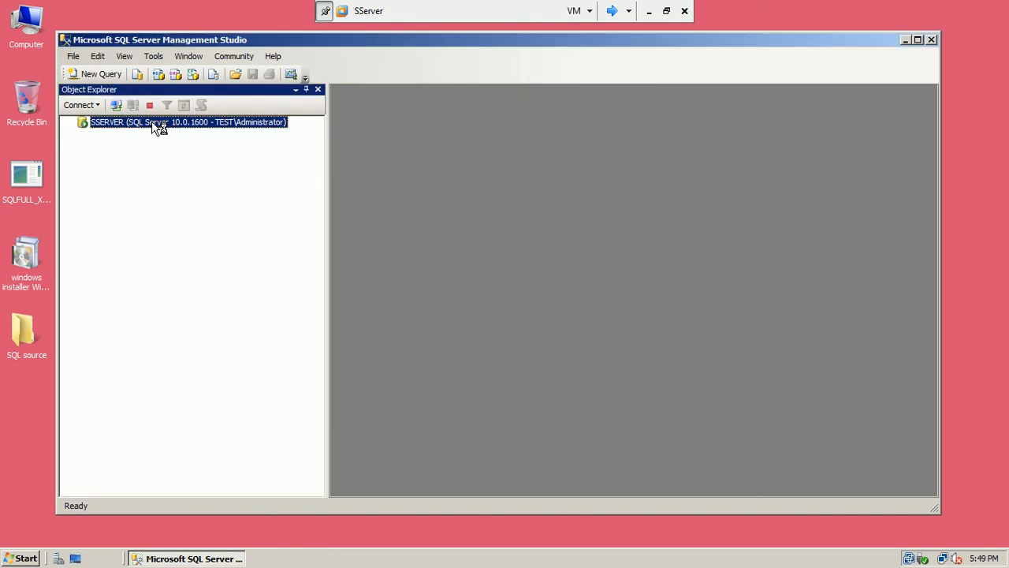
pyautogui.rightClick(152, 125)
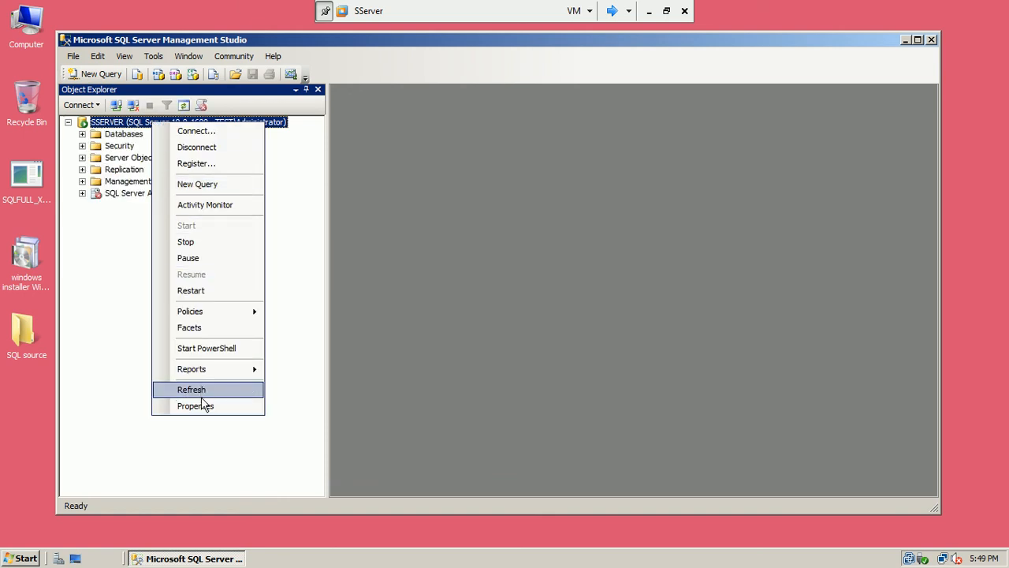
pyautogui.moveTo(226, 312)
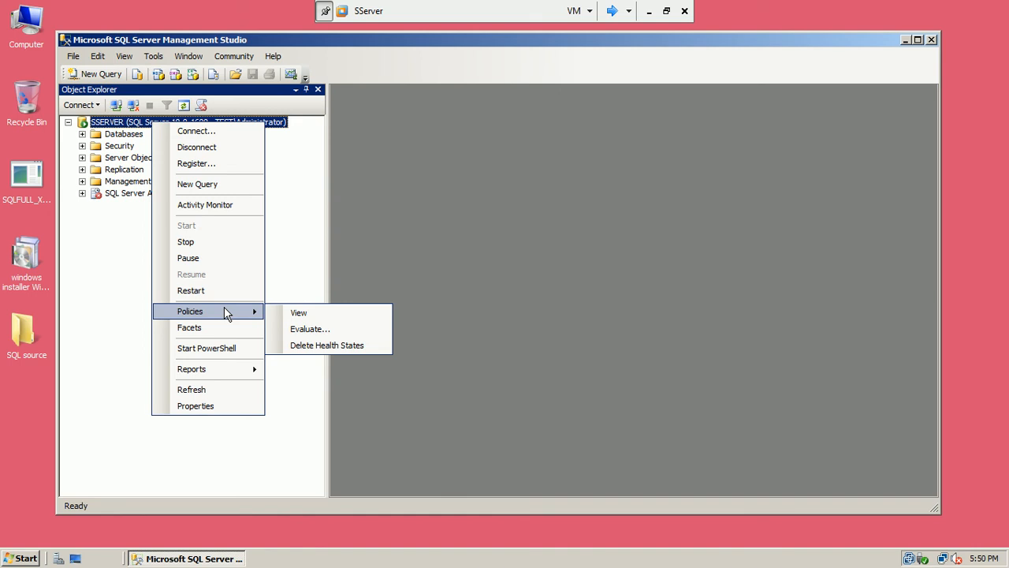
# Review SSERVER's Server Properties Connections and Security pages, confirming remote connections are allowed
pyautogui.click(195, 405)
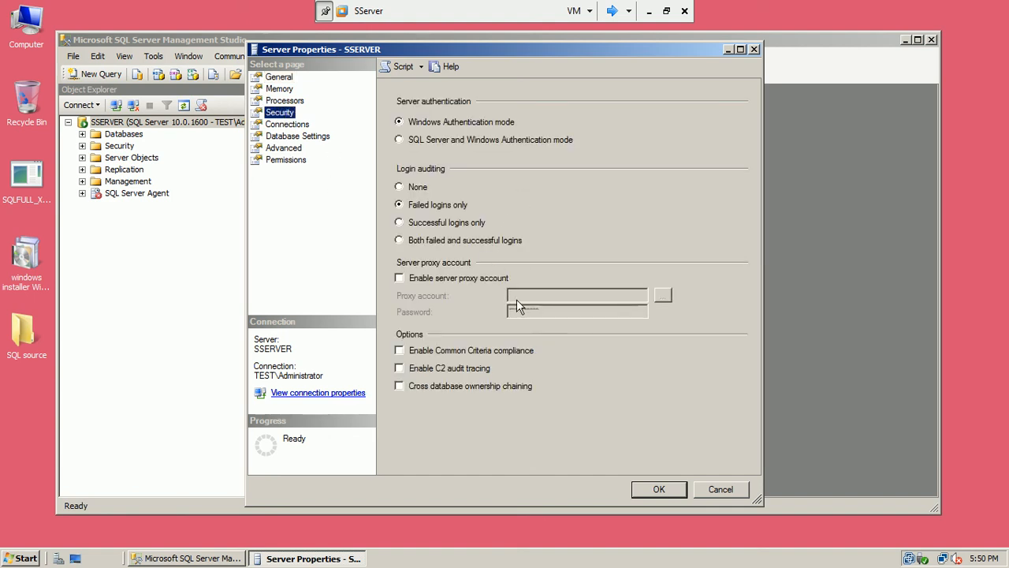
pyautogui.click(299, 124)
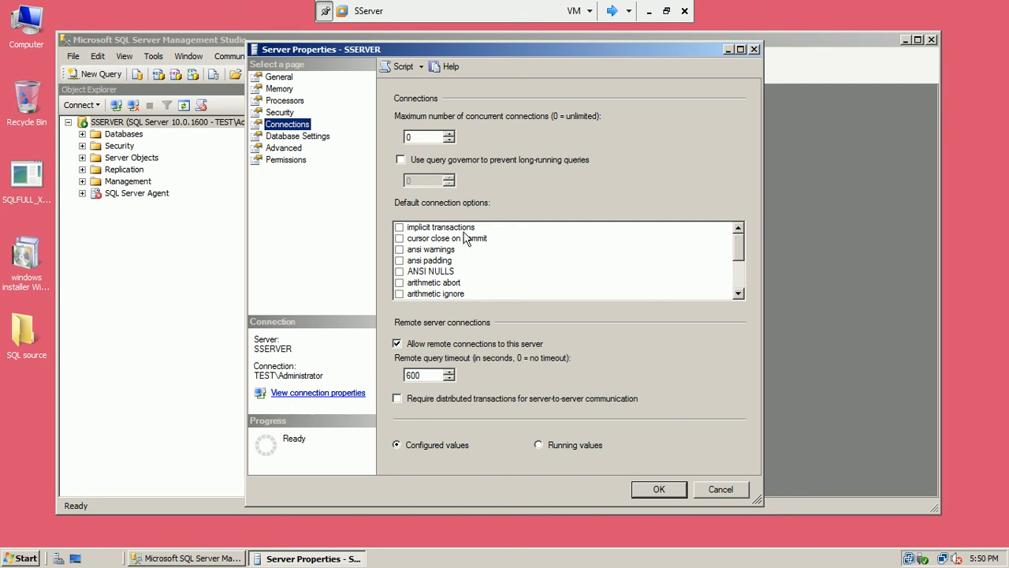
pyautogui.click(282, 114)
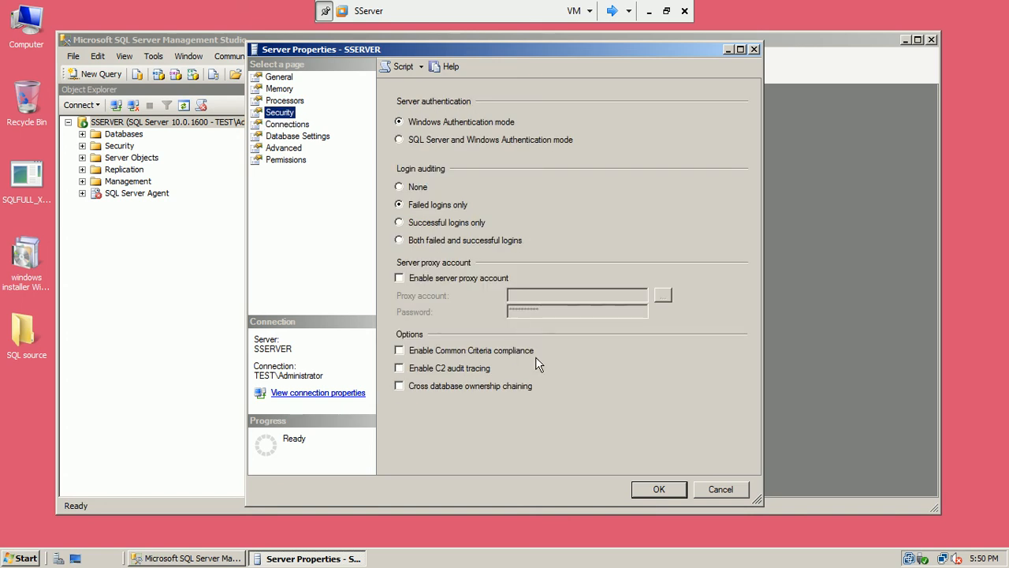
# Leave PowerPoint and bring the VMs back to full screen, ending on SqlServer's desktop
pyautogui.click(666, 11)
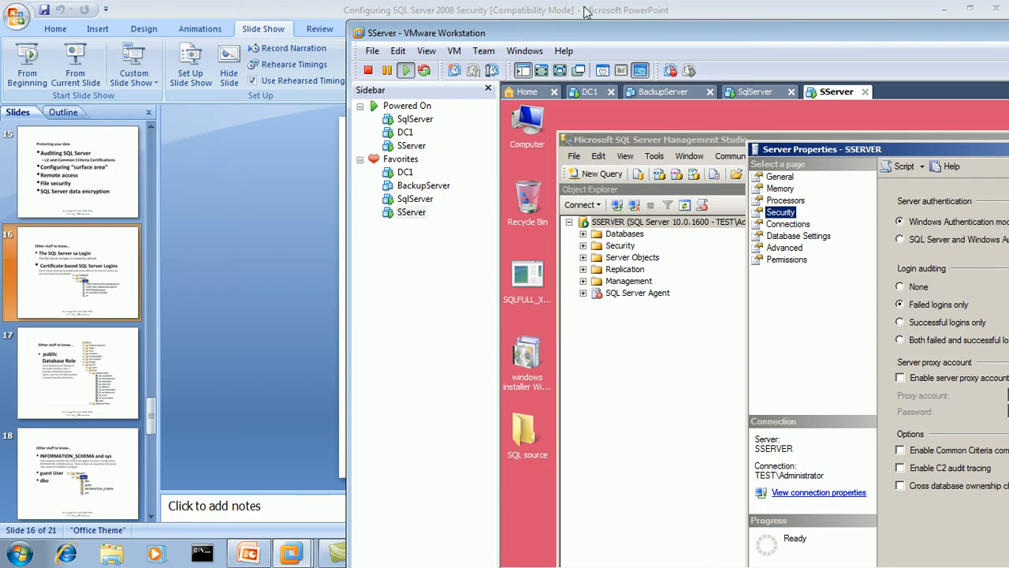
pyautogui.doubleClick(579, 36)
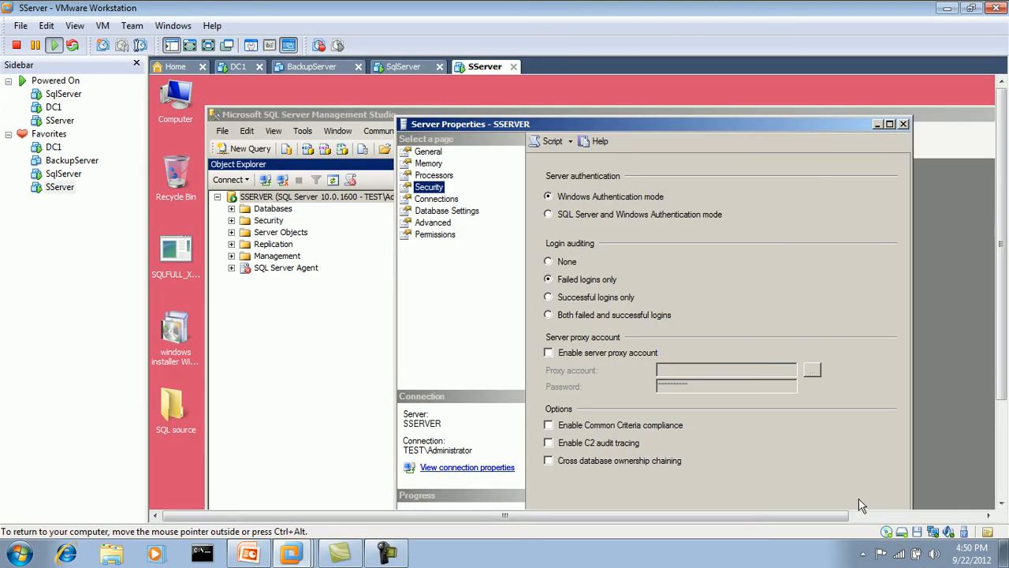
pyautogui.click(386, 553)
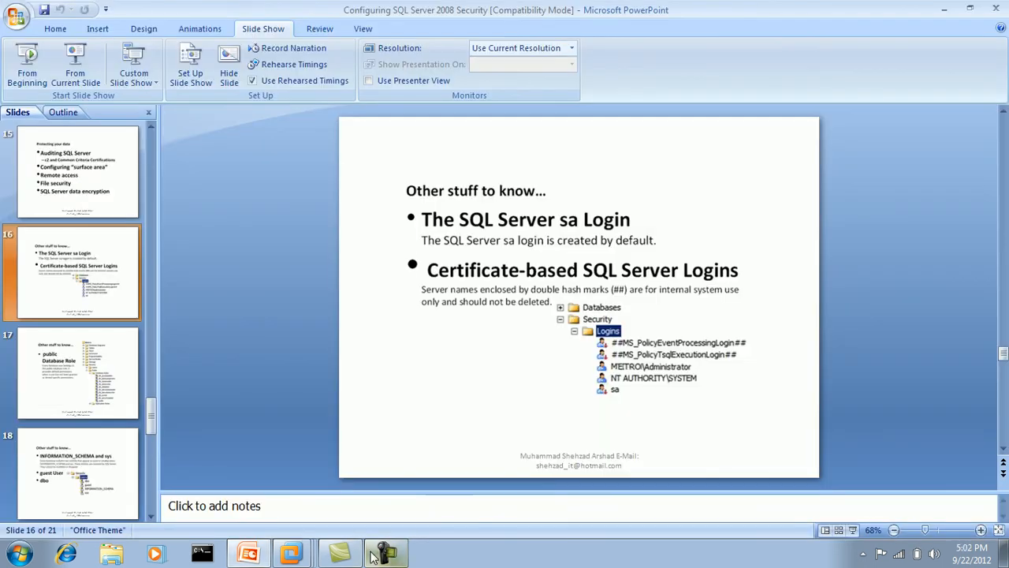
pyautogui.rightClick(291, 553)
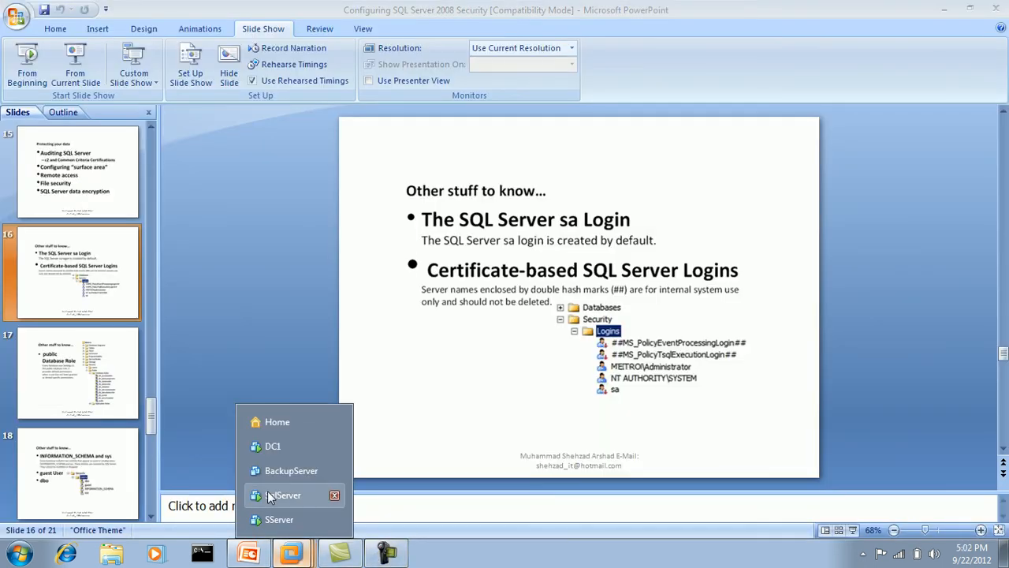
pyautogui.click(269, 518)
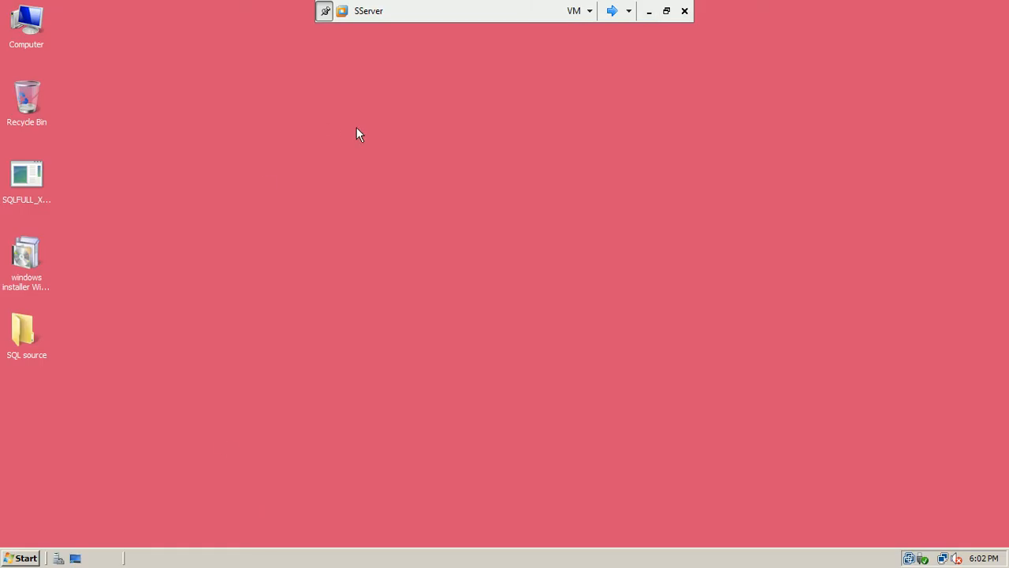
pyautogui.click(613, 11)
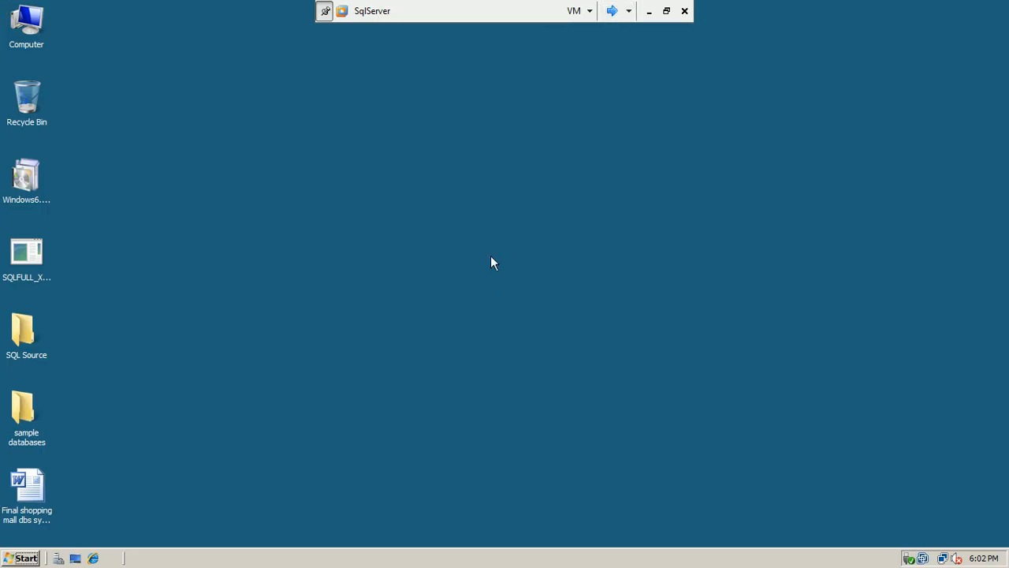
# Launch SQL Server Configuration Manager from Microsoft SQL Server 2008 > Configuration Tools and show SQL Server Network Configuration
pyautogui.rightClick(340, 172)
pyautogui.click(360, 200)
pyautogui.click(23, 555)
pyautogui.click(495, 201)
pyautogui.click(26, 558)
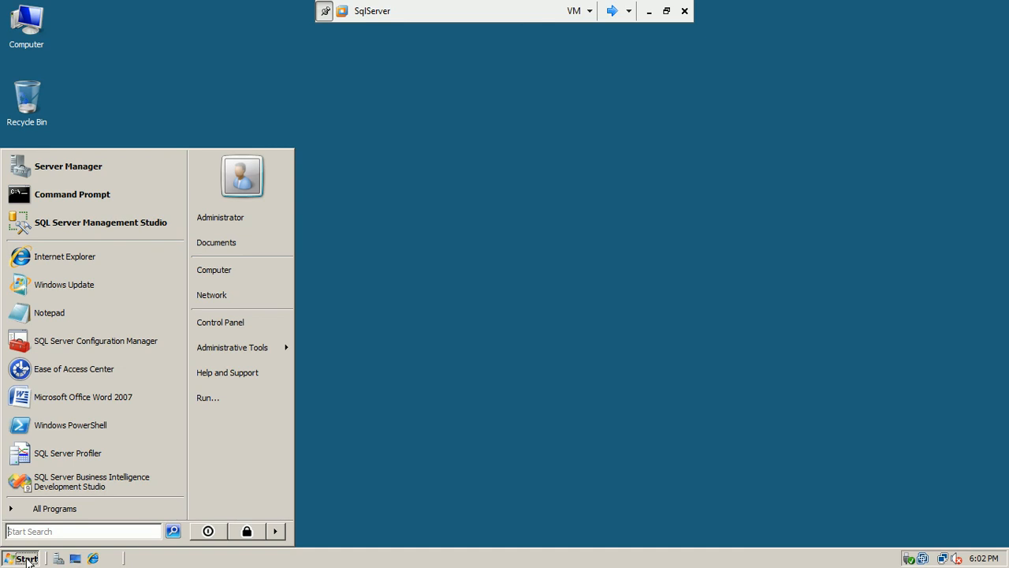
pyautogui.click(59, 510)
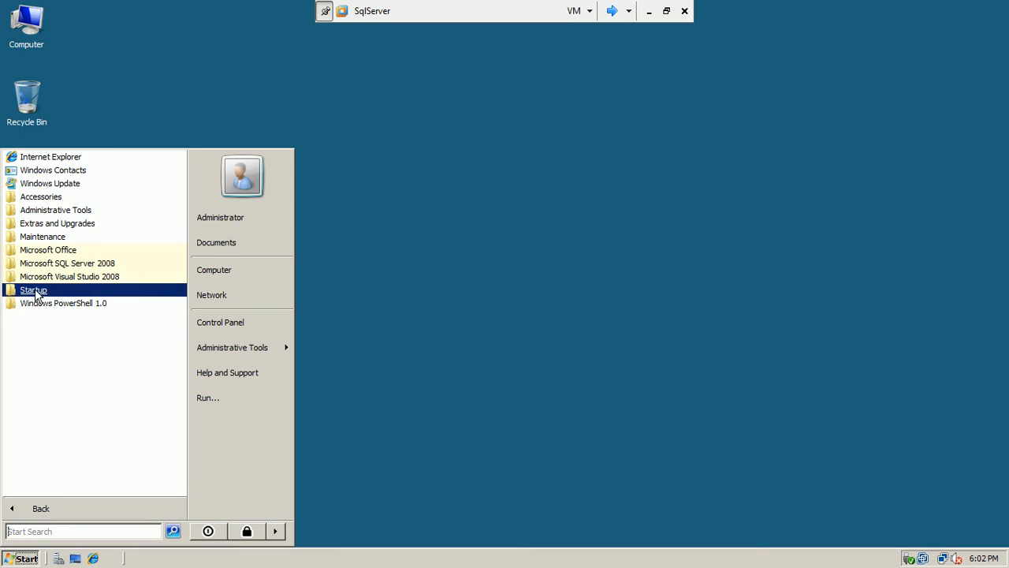
pyautogui.click(77, 267)
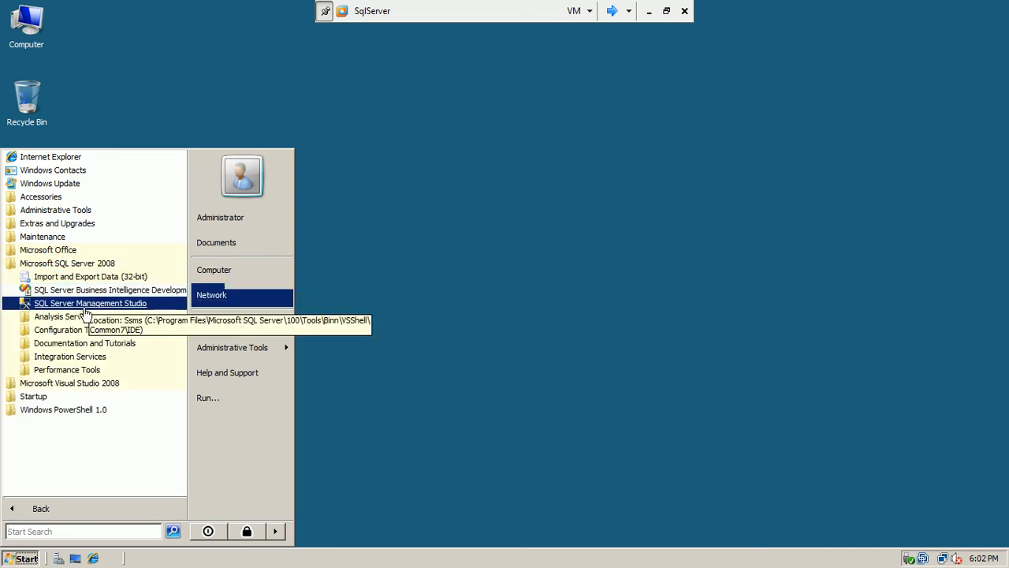
pyautogui.click(67, 330)
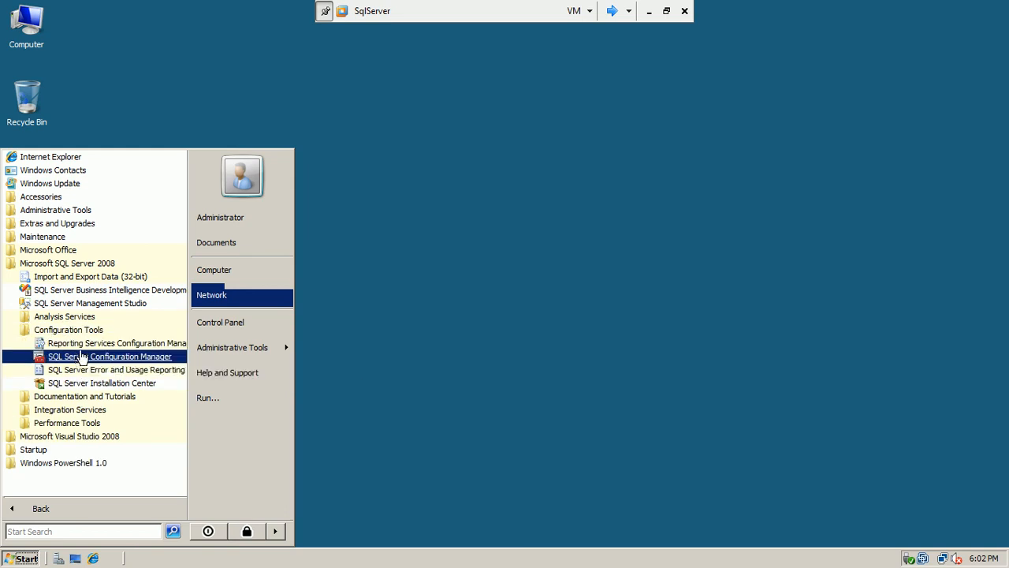
pyautogui.click(81, 359)
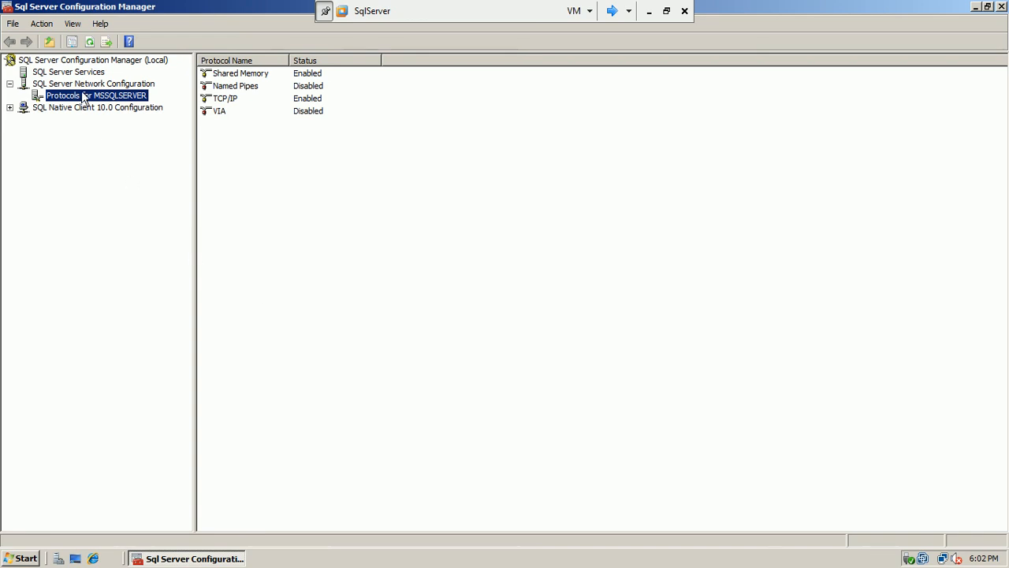
pyautogui.click(65, 83)
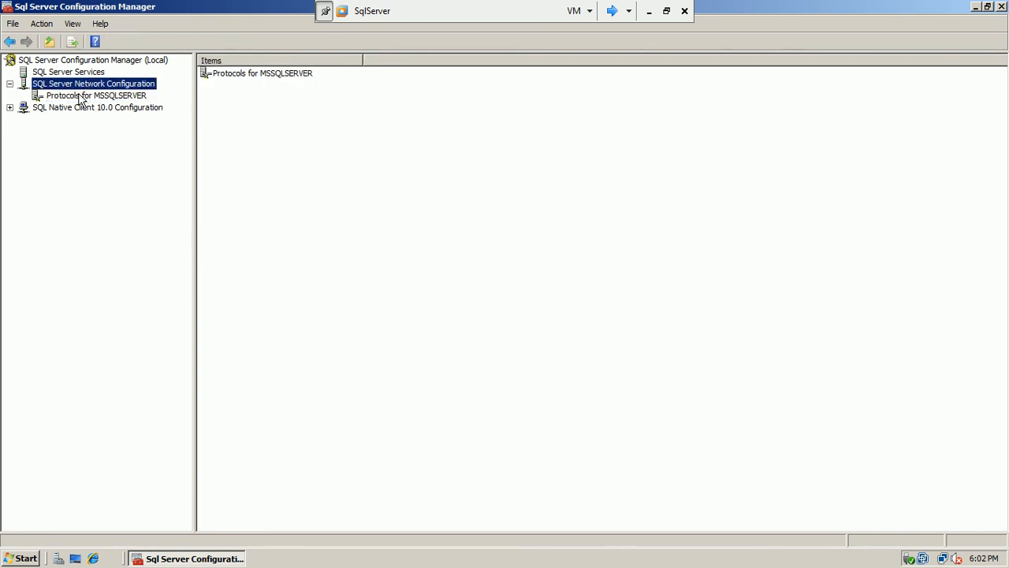
# List the MSSQLSERVER protocols and review the TCP/IP properties, confirming TCP/IP is Enabled
pyautogui.click(82, 96)
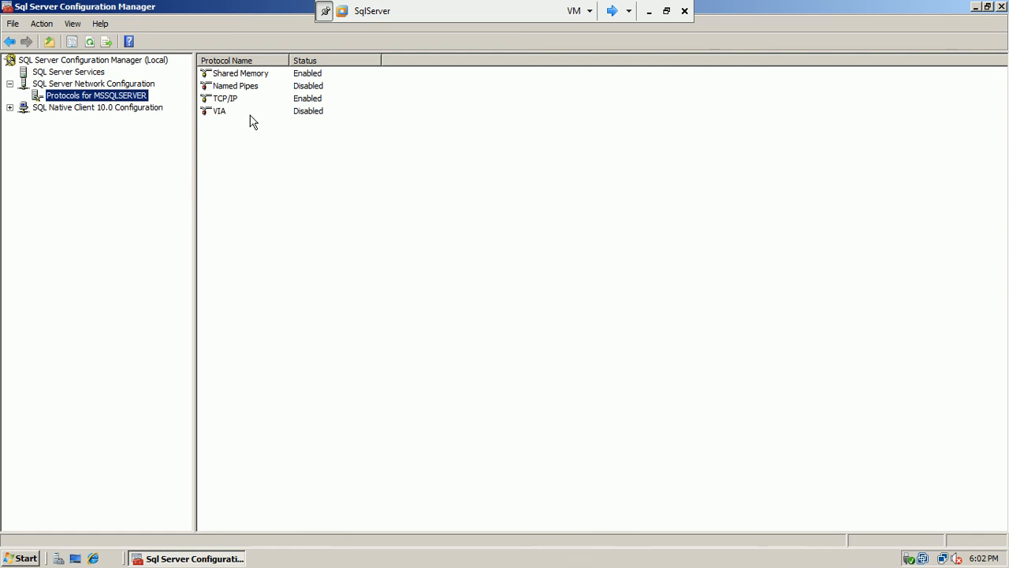
pyautogui.click(228, 98)
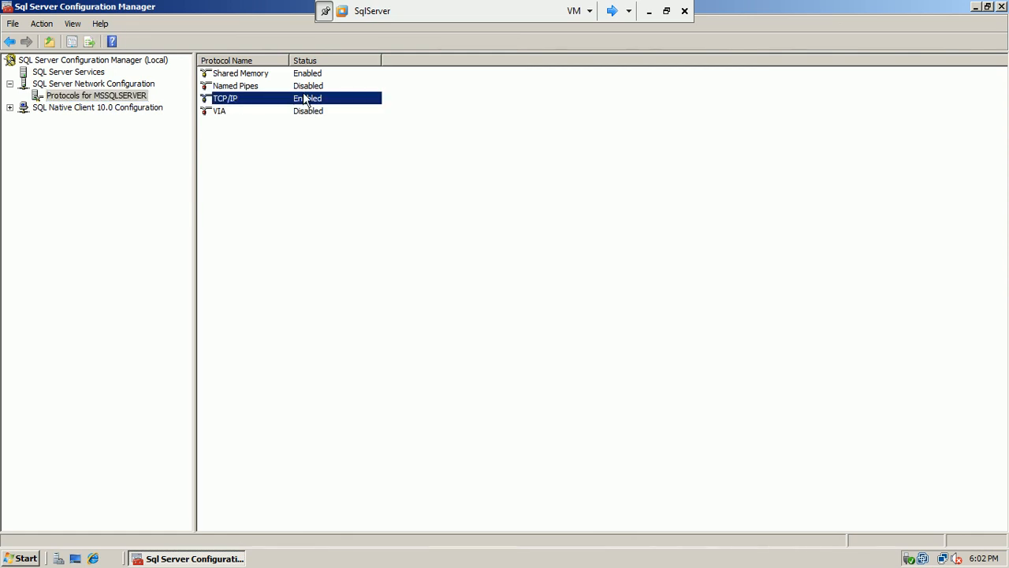
pyautogui.doubleClick(290, 97)
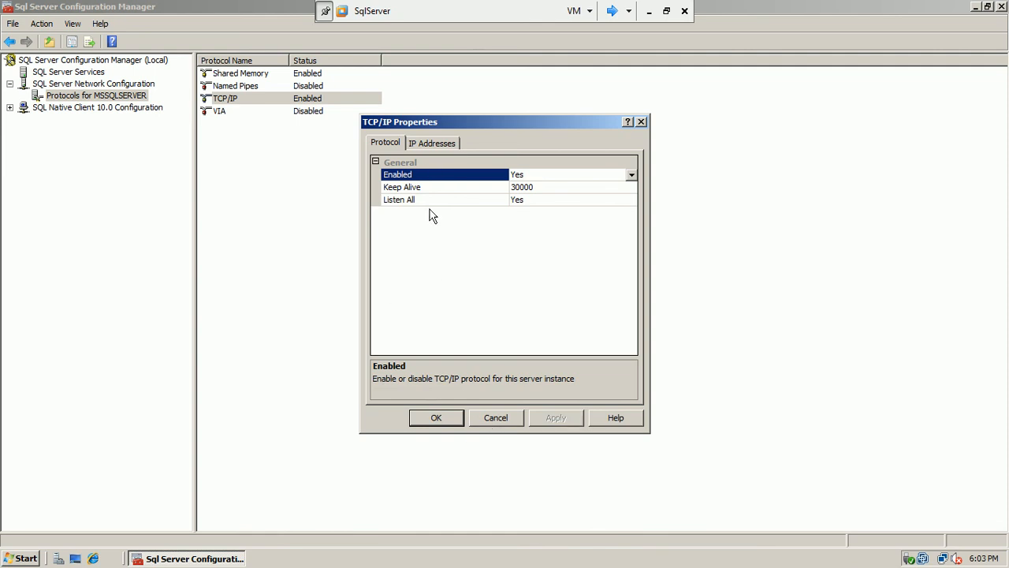
pyautogui.click(416, 145)
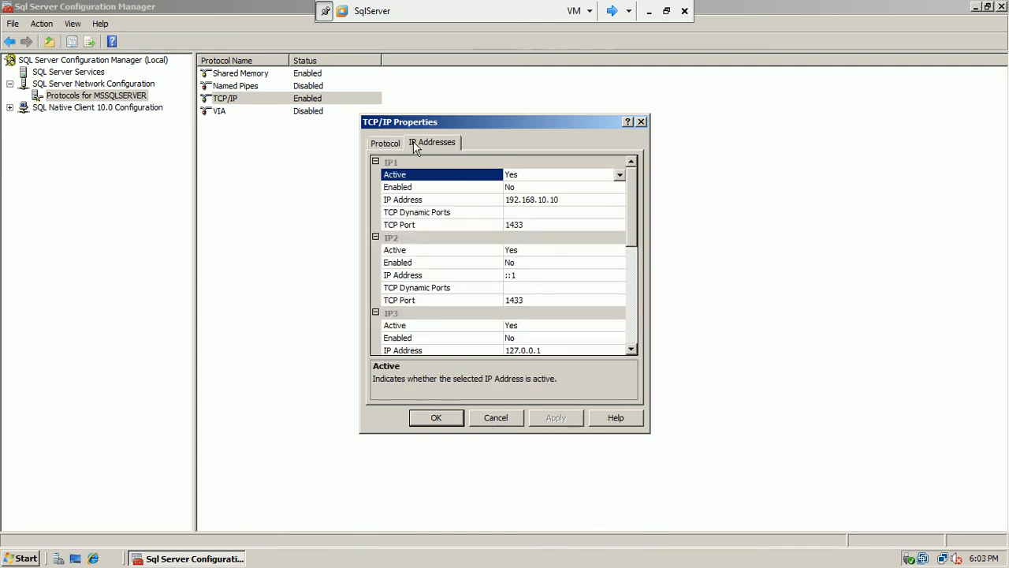
pyautogui.click(387, 147)
pyautogui.click(490, 422)
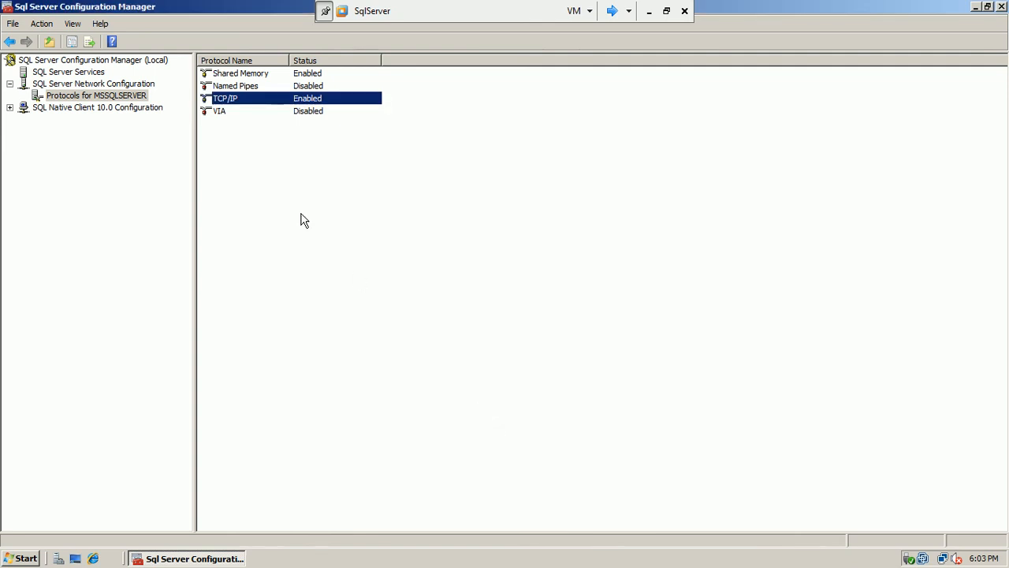
# Review the Named Pipes properties and leave them disabled, then move to the SServer virtual machine
pyautogui.doubleClick(240, 86)
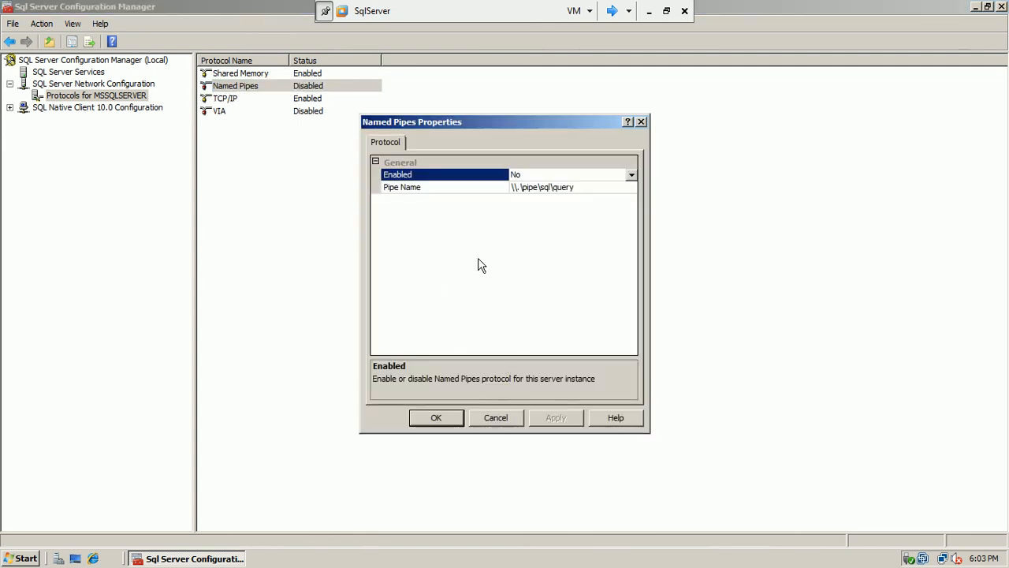
pyautogui.click(630, 175)
pyautogui.click(595, 128)
pyautogui.click(495, 418)
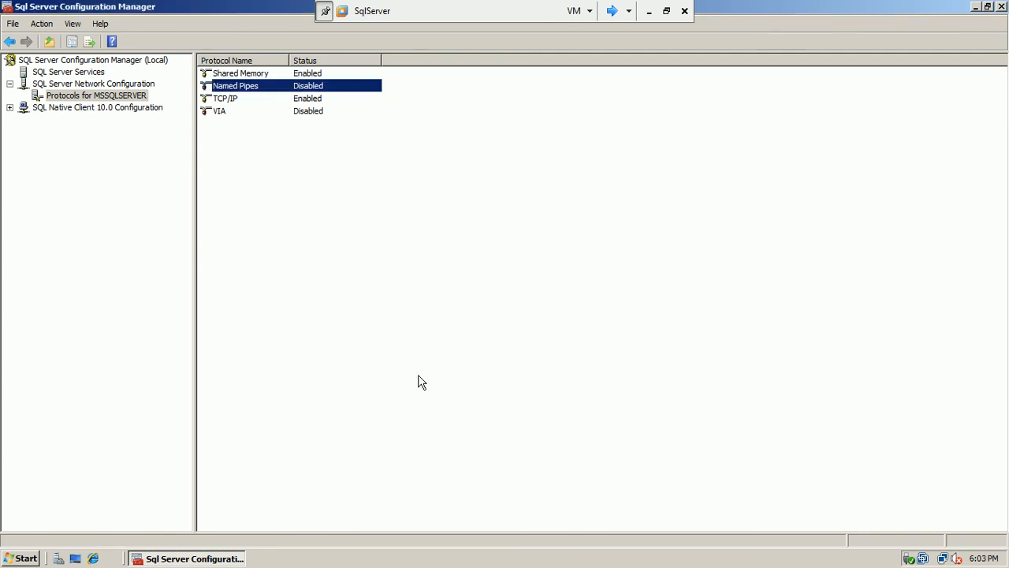
pyautogui.click(228, 101)
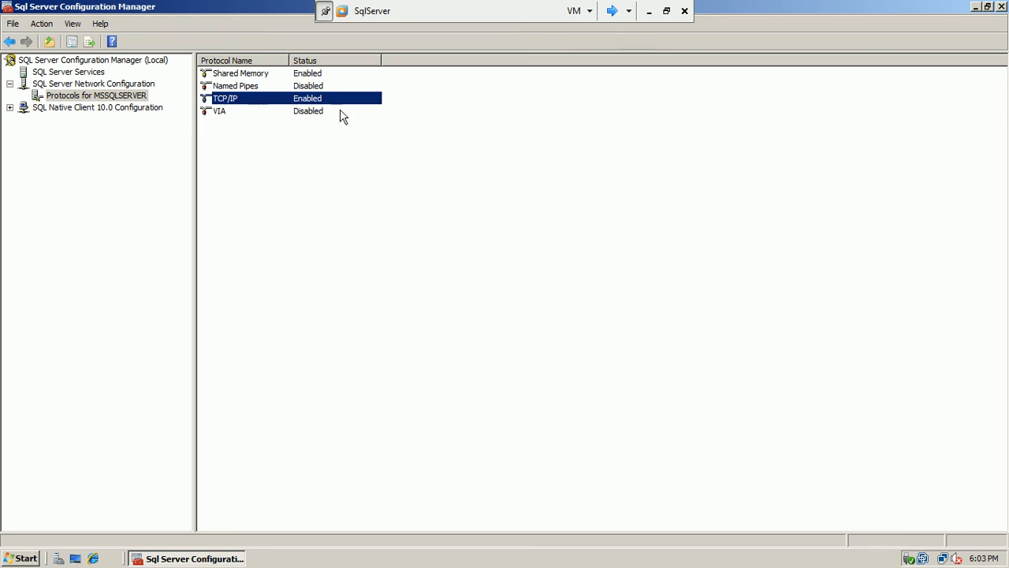
pyautogui.click(612, 11)
pyautogui.click(613, 11)
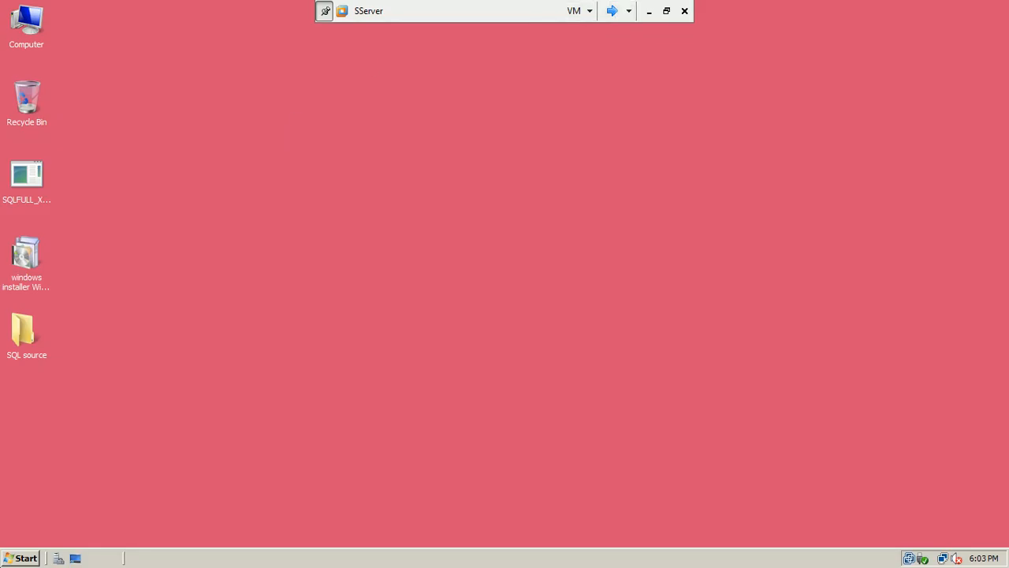
# Launch Management Studio and connect Object Explorer to the local sserver instance
pyautogui.click(13, 557)
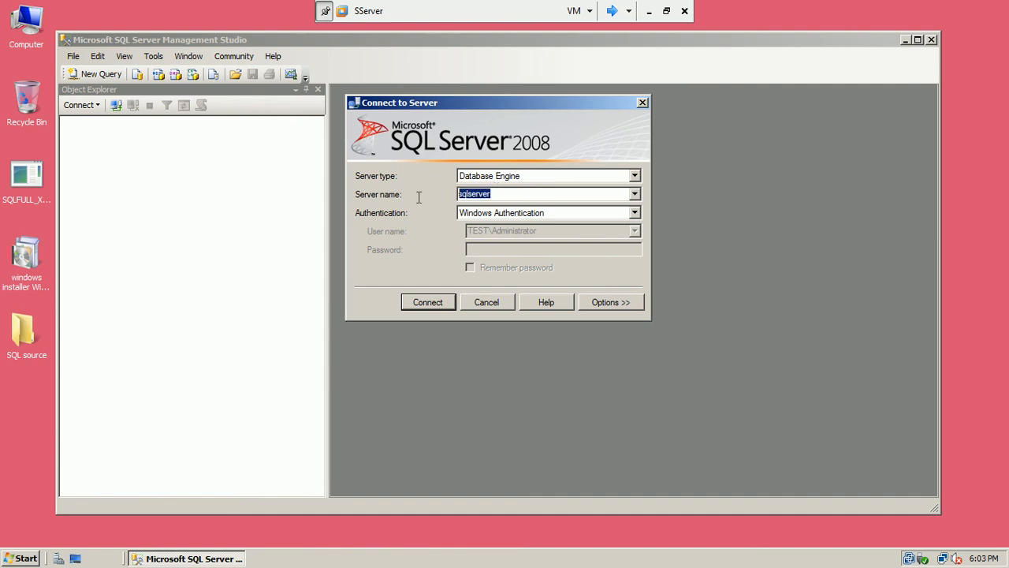
pyautogui.write('sserver')
pyautogui.click(430, 306)
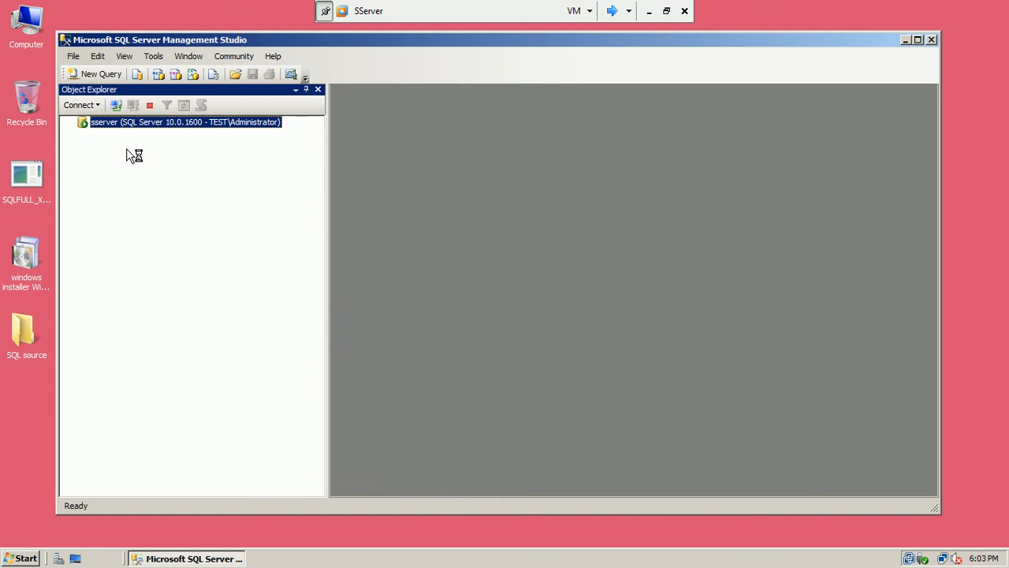
# Add a second Object Explorer connection to the remote sqlserver instance
pyautogui.click(116, 104)
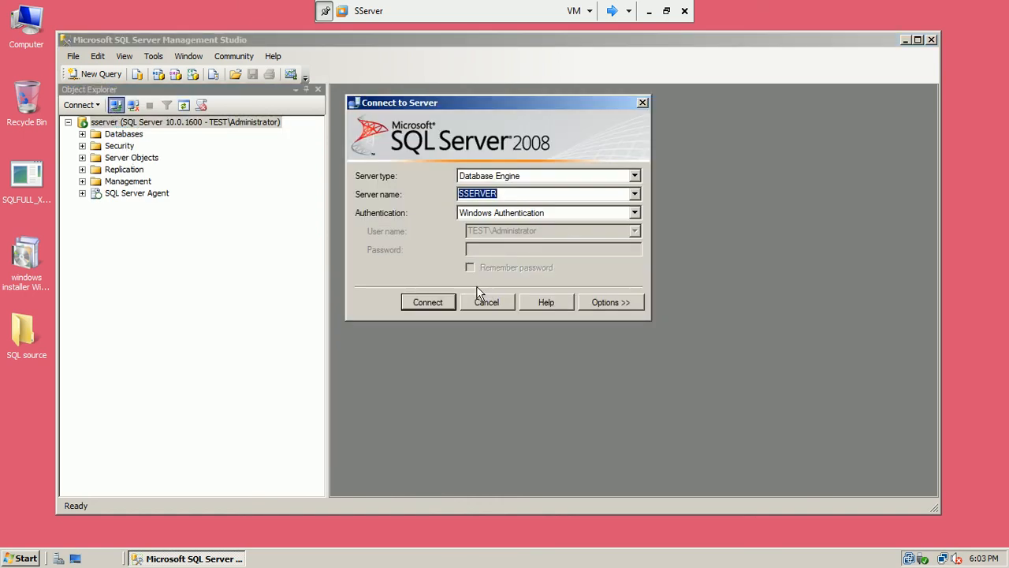
pyautogui.write('sqlserver')
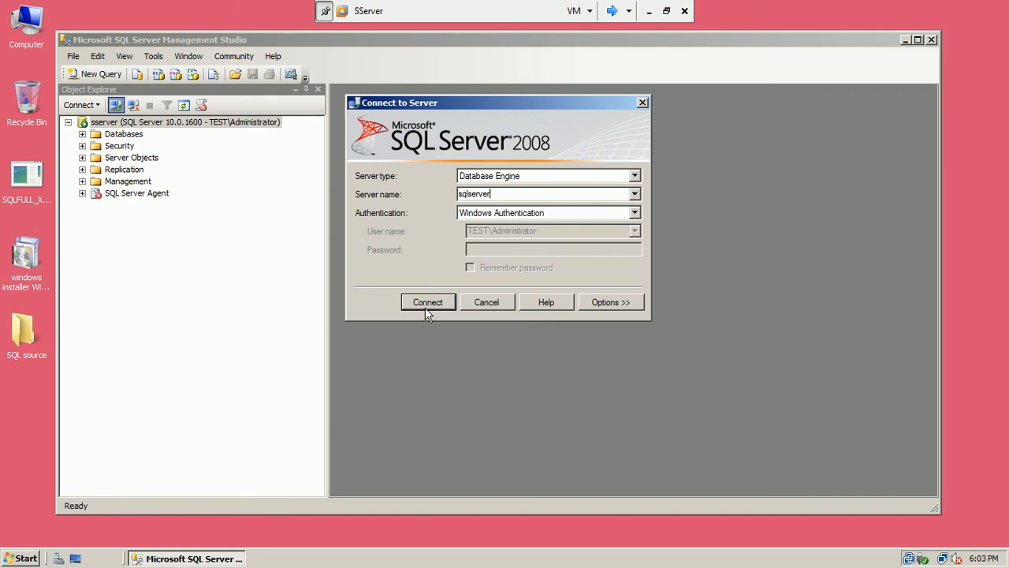
pyautogui.click(425, 308)
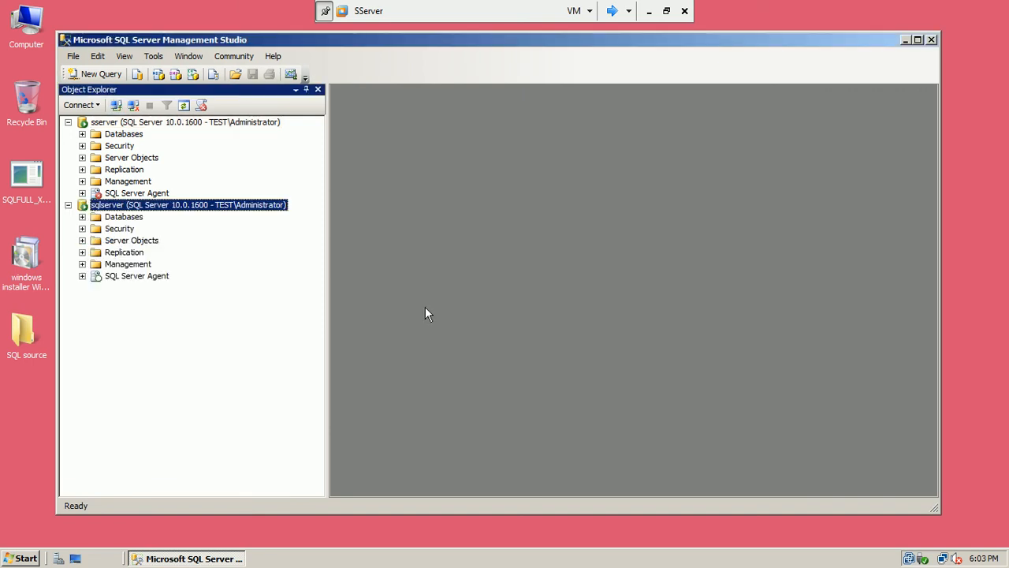
pyautogui.click(102, 123)
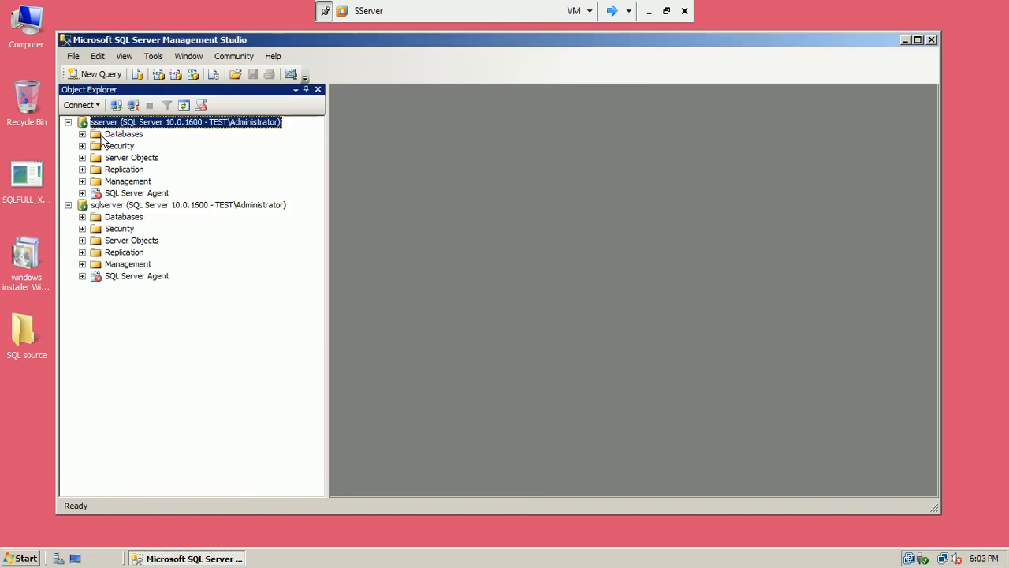
pyautogui.click(116, 207)
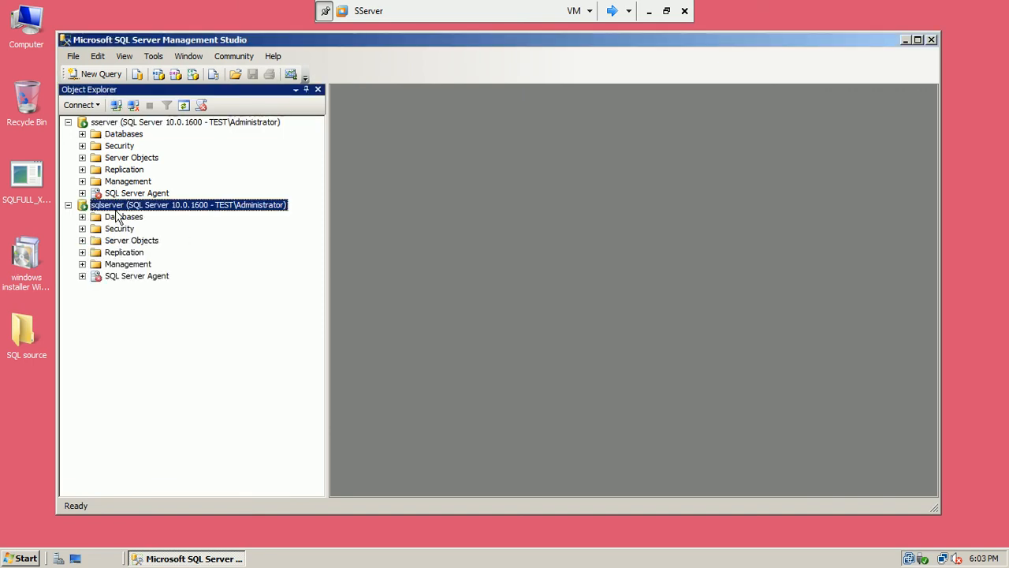
# On SqlServer, close Configuration Manager and open Management Studio connected to sqlserver
pyautogui.click(612, 12)
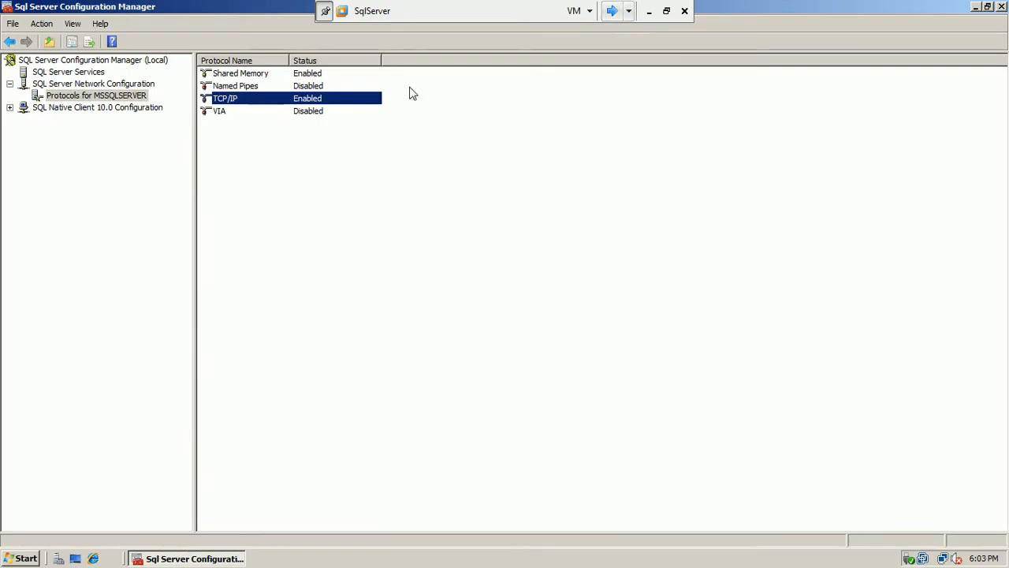
pyautogui.click(1002, 6)
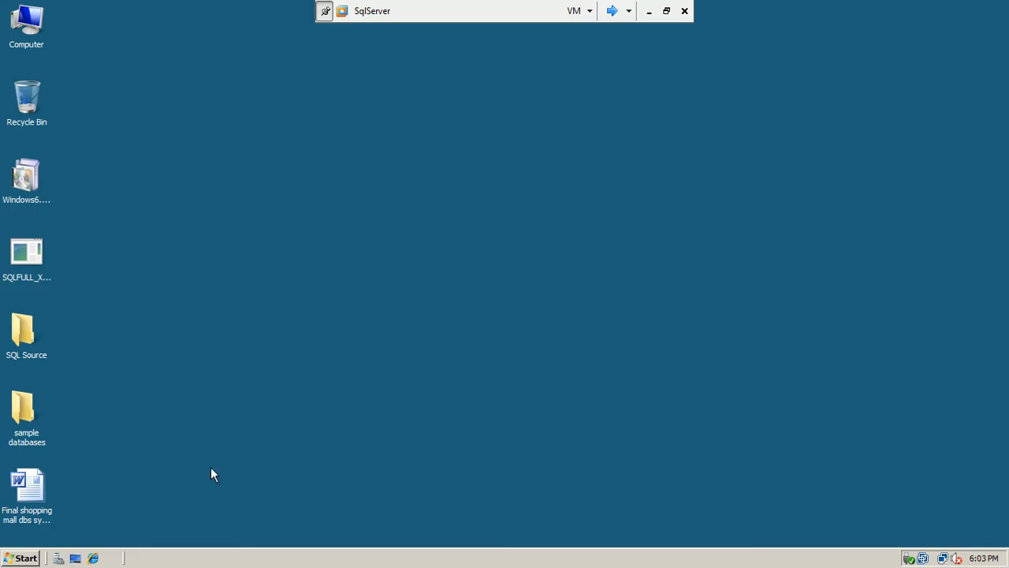
pyautogui.click(21, 559)
pyautogui.click(122, 221)
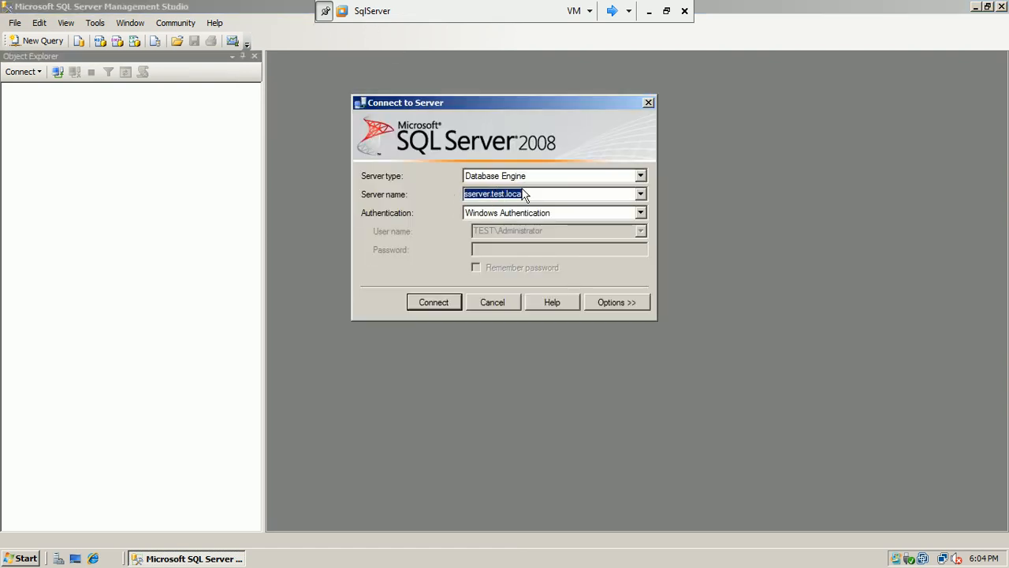
pyautogui.write('sqlserver')
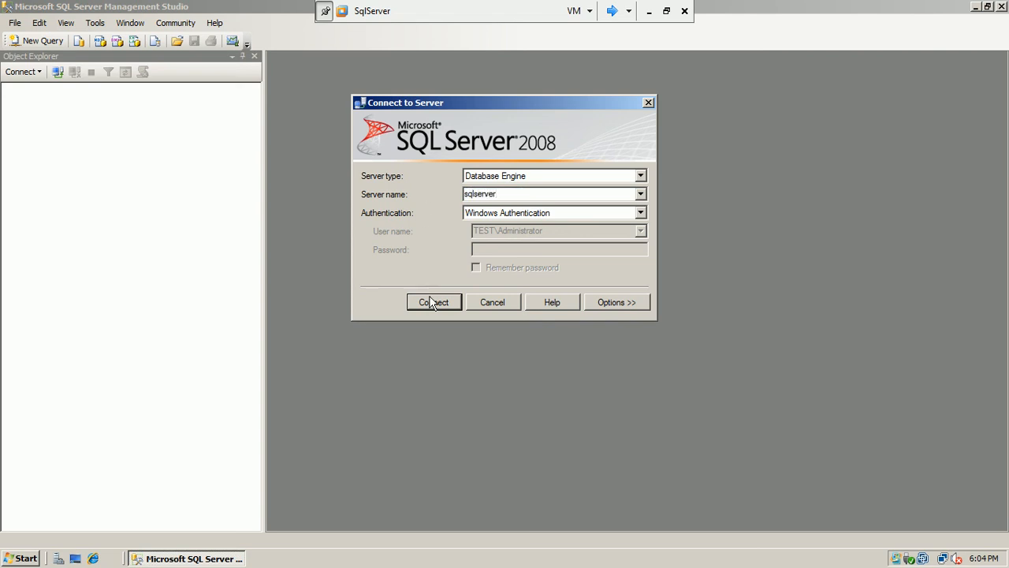
pyautogui.click(431, 302)
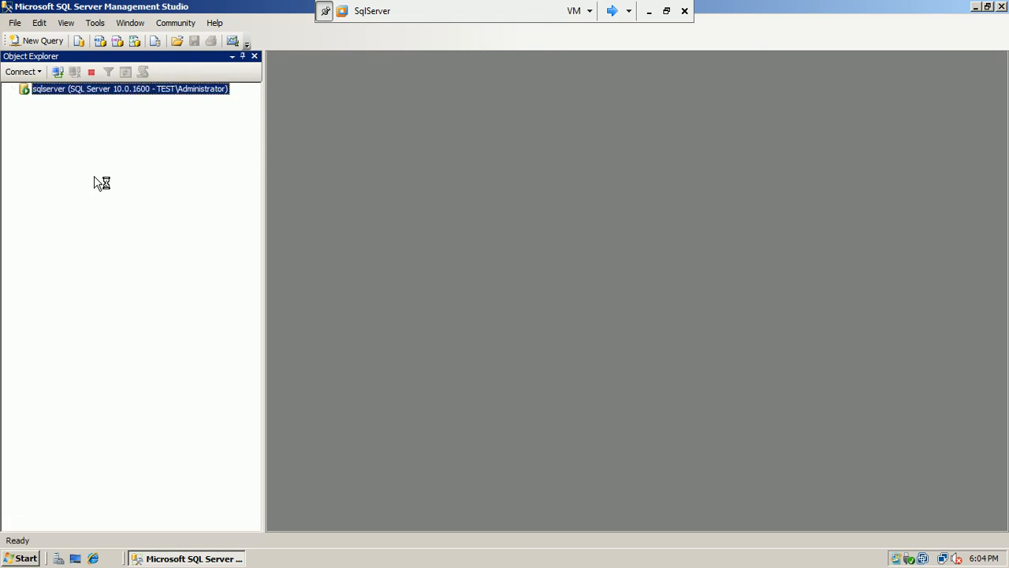
# Start a new database engine connection to the remote server sserver
pyautogui.click(57, 72)
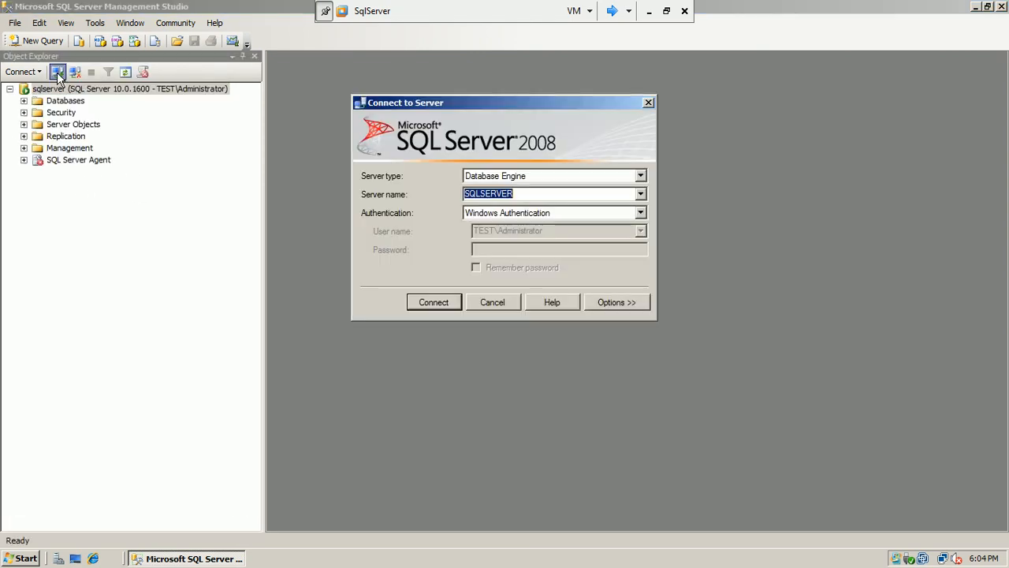
pyautogui.write('sser')
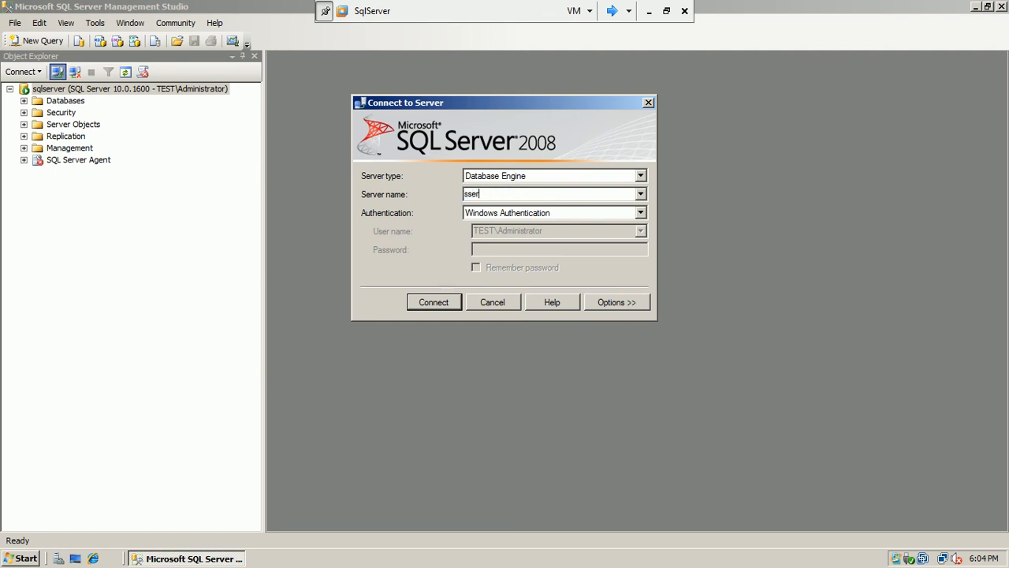
pyautogui.write('ver')
pyautogui.click(450, 301)
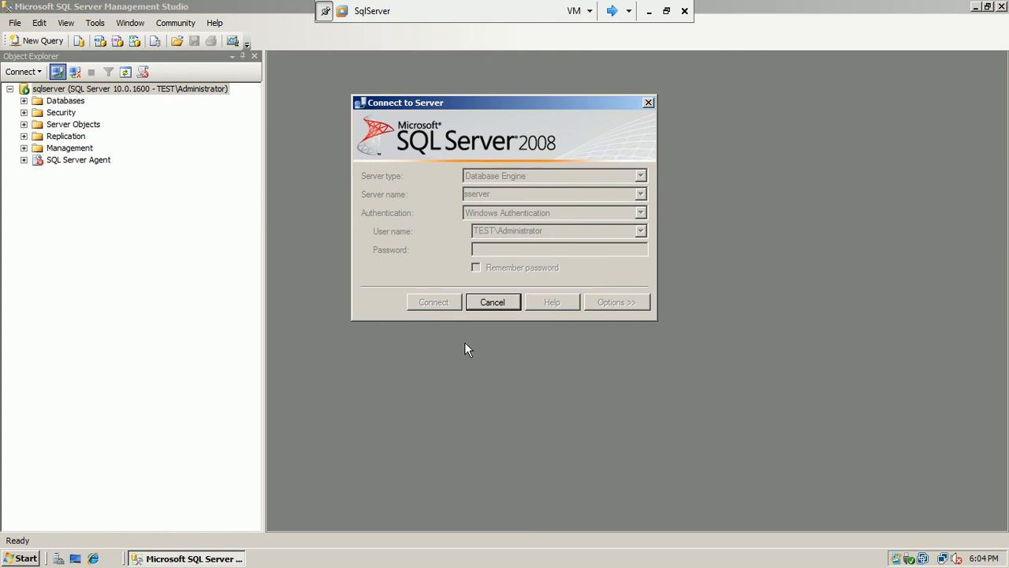
# Switch to the SServer virtual machine and close Management Studio there
pyautogui.click(612, 11)
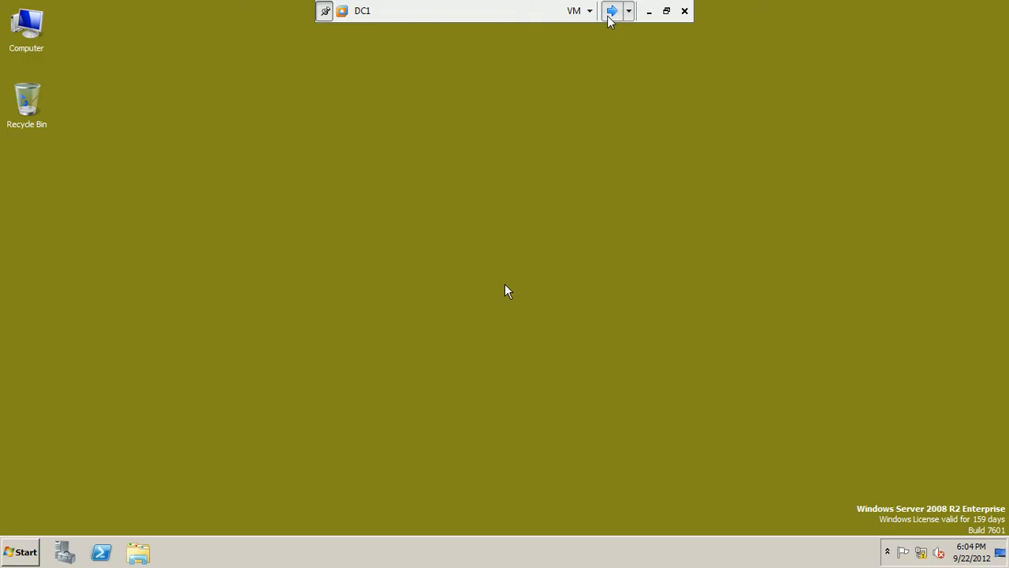
pyautogui.click(611, 11)
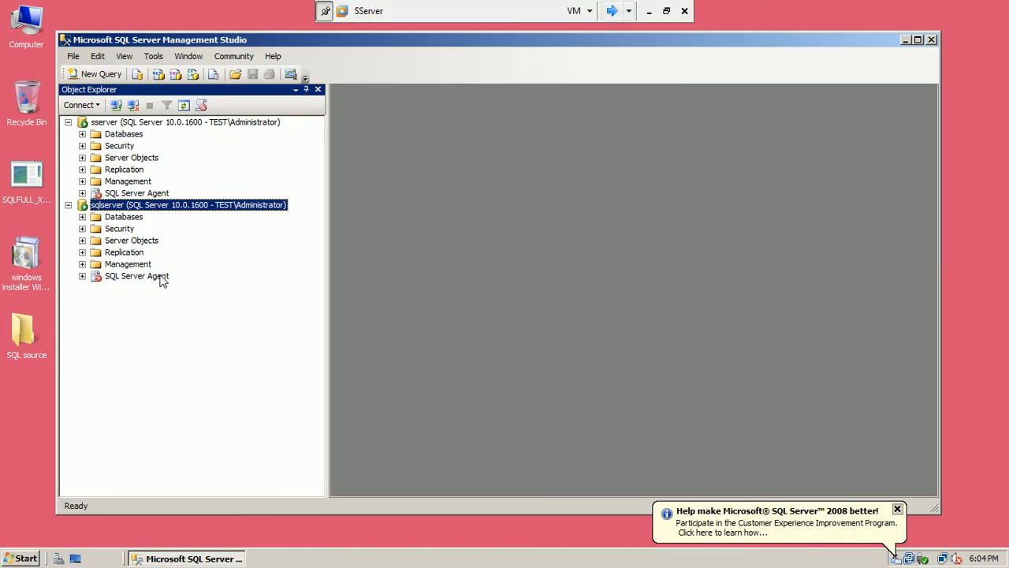
pyautogui.click(931, 41)
# Launch SQL Server Configuration Manager from Microsoft SQL Server 2008 > Configuration Tools
pyautogui.click(23, 560)
pyautogui.click(36, 511)
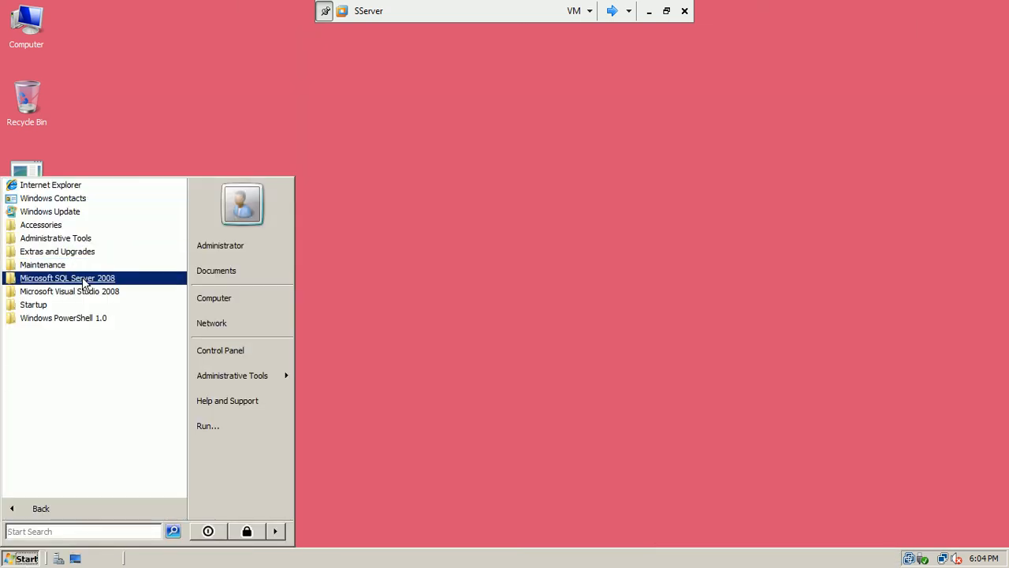
pyautogui.click(79, 279)
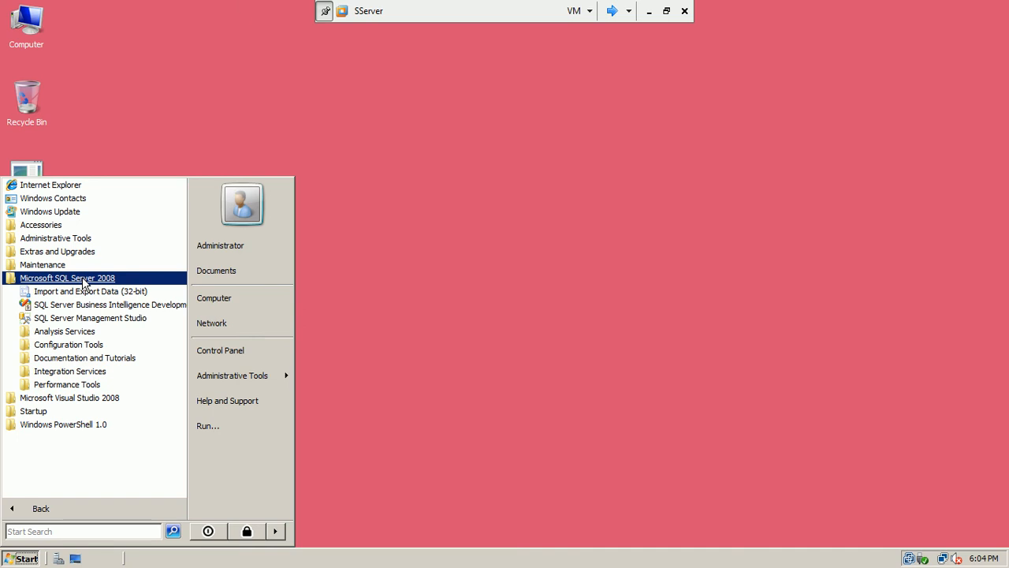
pyautogui.click(85, 344)
pyautogui.click(84, 372)
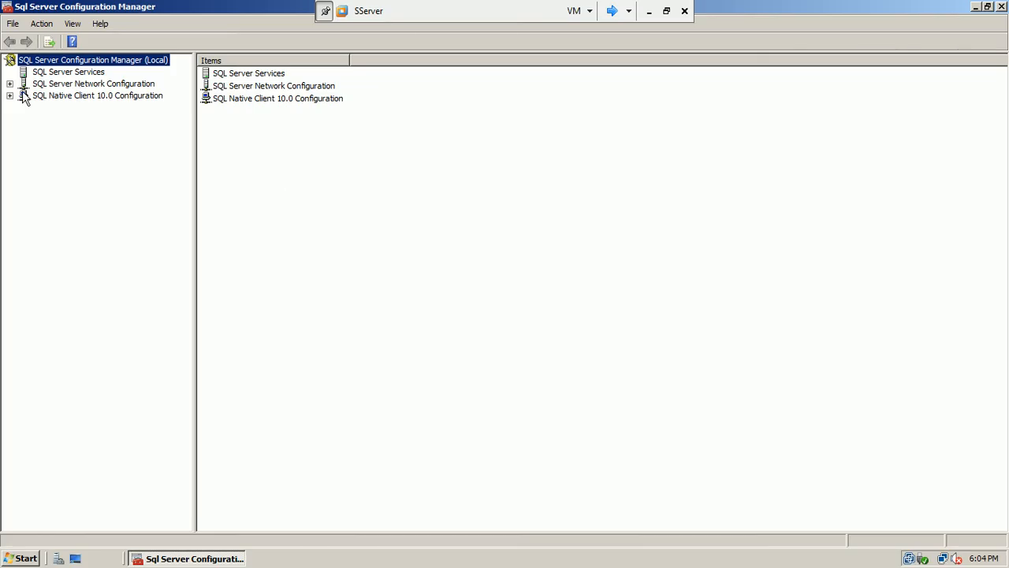
# Set TCP/IP Enabled to Yes for MSSQLSERVER, accept the restart warning, and close Configuration Manager
pyautogui.click(10, 84)
pyautogui.click(63, 96)
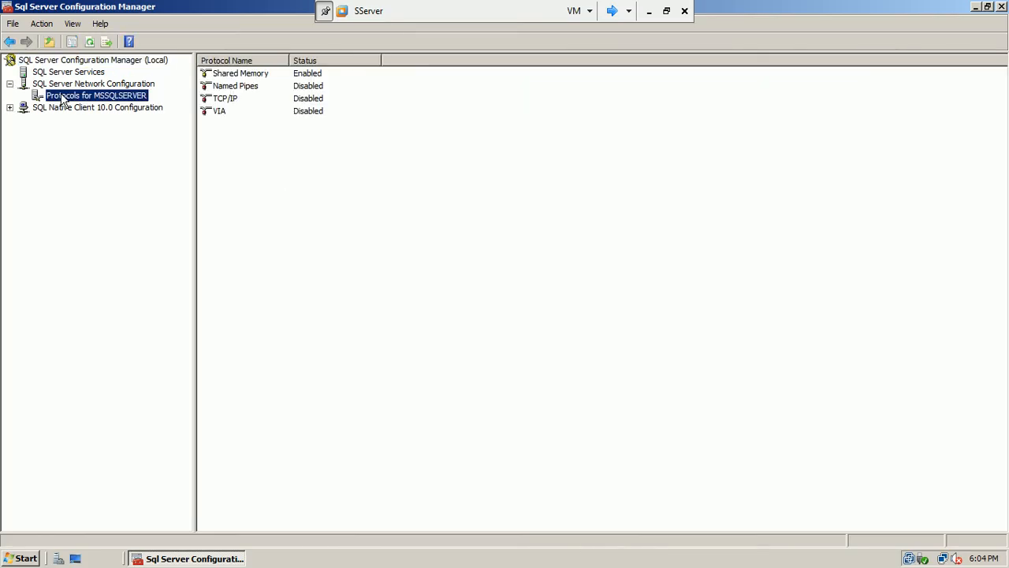
pyautogui.doubleClick(220, 98)
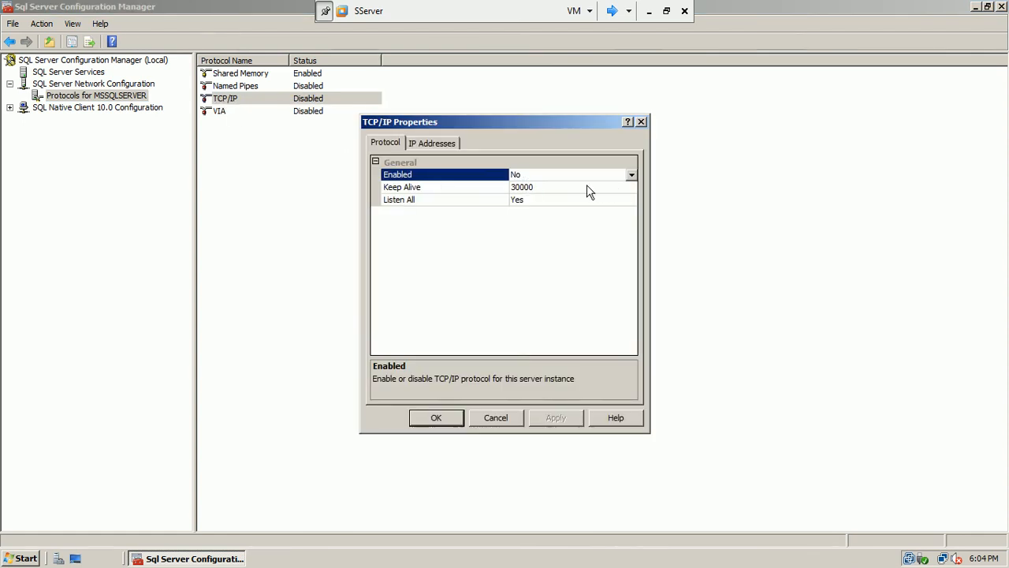
pyautogui.click(630, 174)
pyautogui.click(620, 186)
pyautogui.click(551, 418)
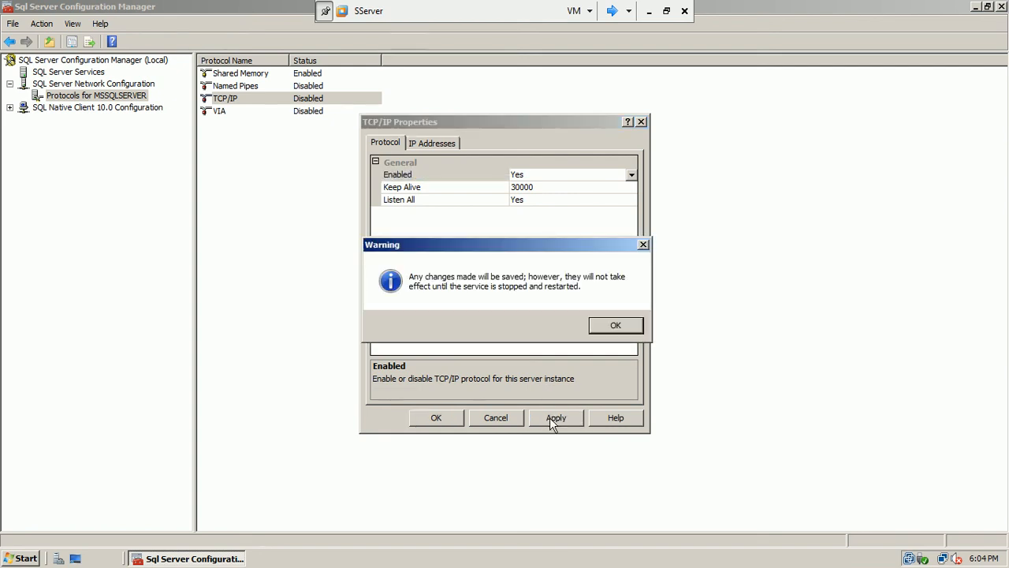
pyautogui.click(617, 326)
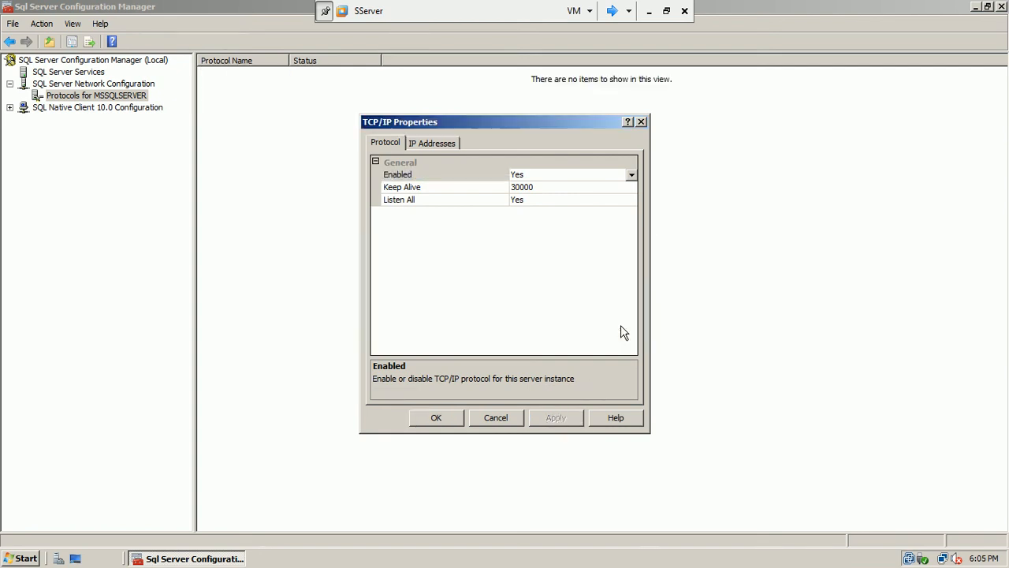
pyautogui.click(446, 416)
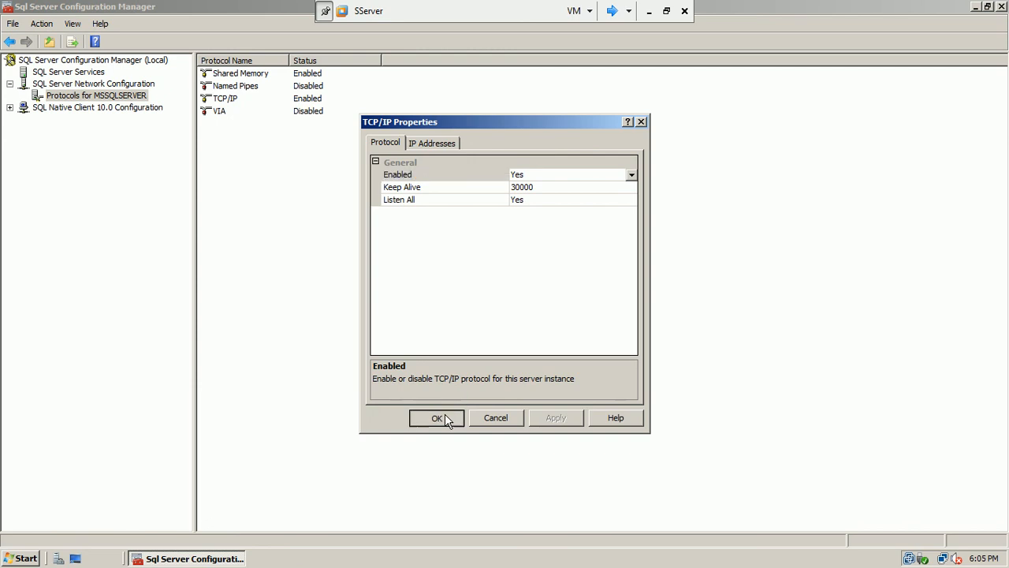
pyautogui.click(1000, 7)
pyautogui.rightClick(458, 124)
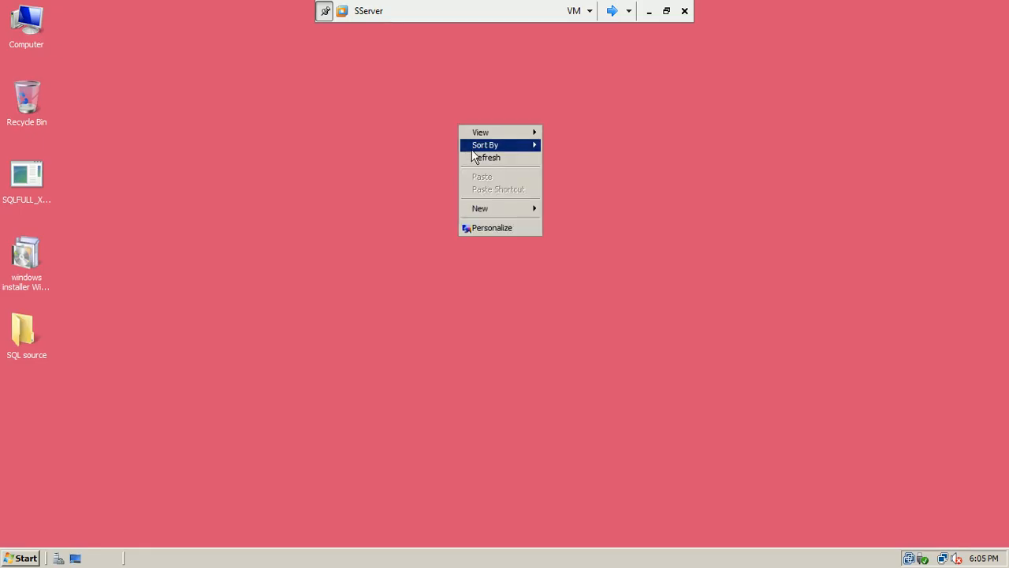
# On SqlServer, dismiss the cannot-connect error and retry connecting to sserver
pyautogui.click(476, 158)
pyautogui.click(612, 10)
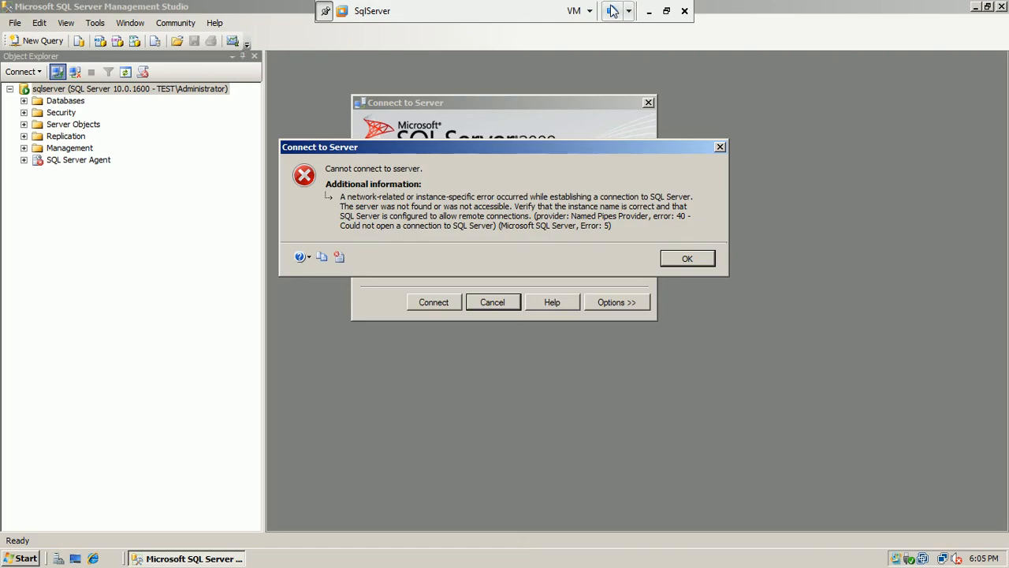
pyautogui.click(677, 261)
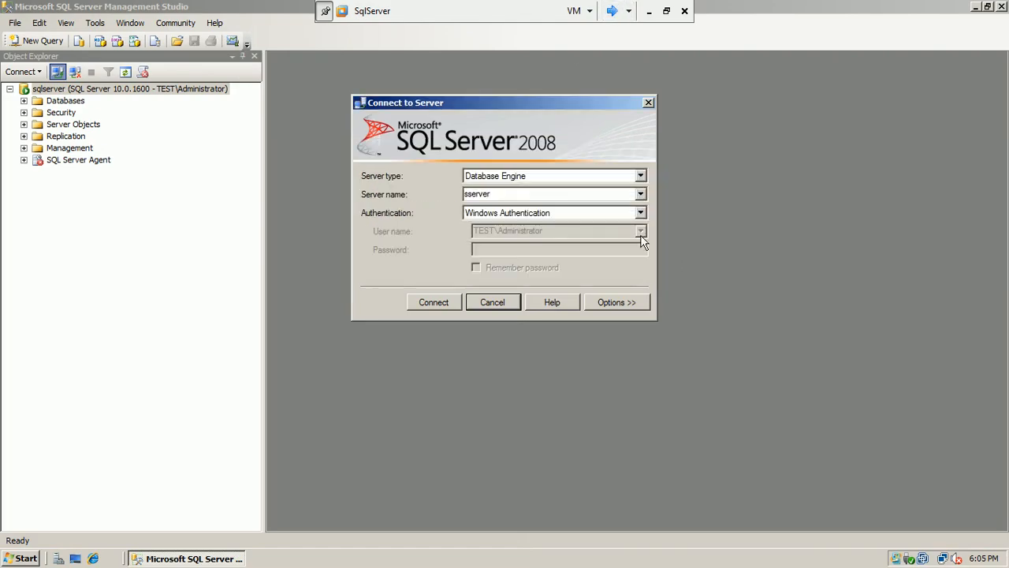
pyautogui.click(420, 303)
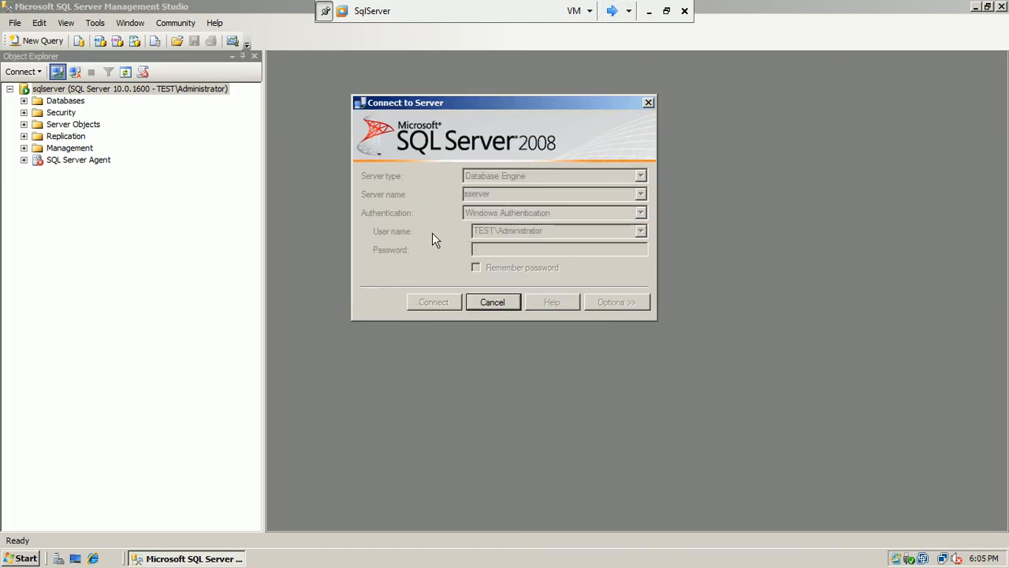
# Restart SServer with the shutdown reason Hardware: Installation (Planned)
pyautogui.click(613, 11)
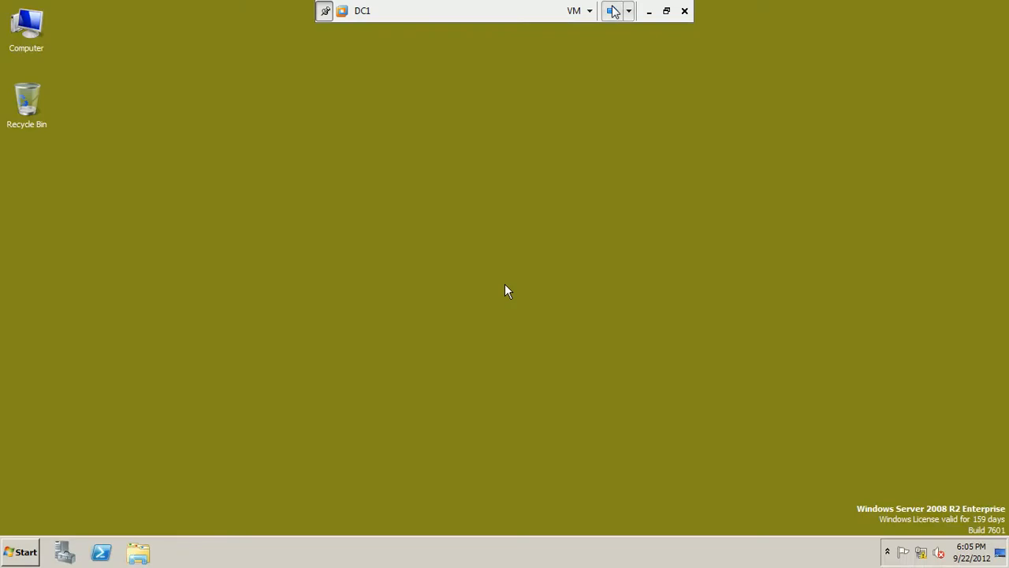
pyautogui.click(613, 11)
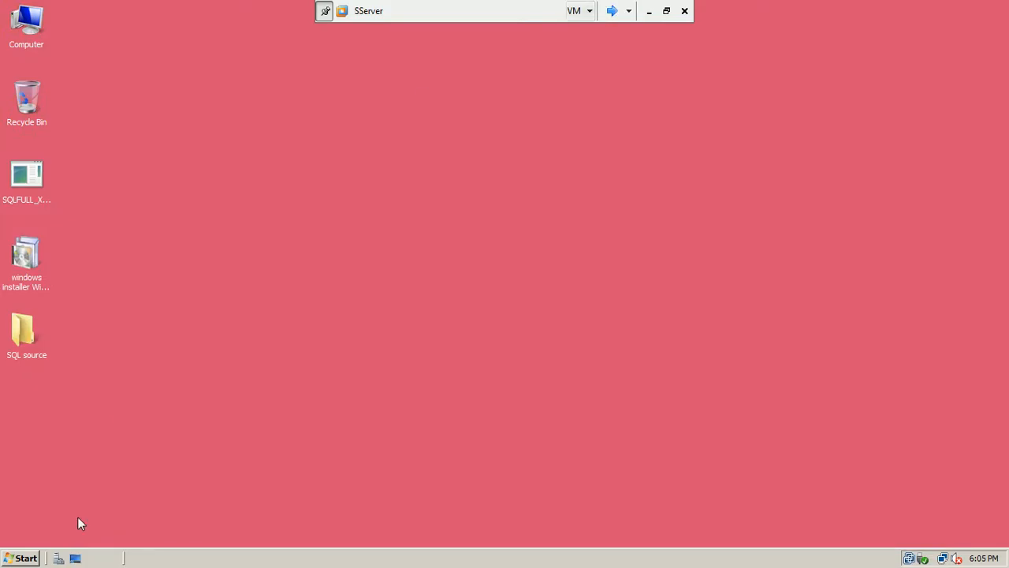
pyautogui.click(31, 556)
pyautogui.click(276, 532)
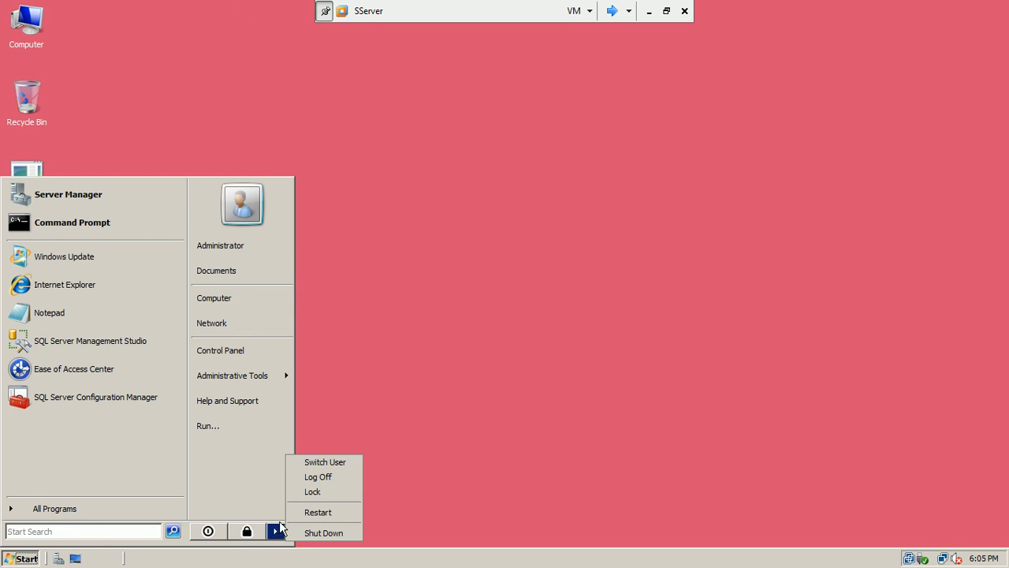
pyautogui.click(311, 512)
pyautogui.click(486, 231)
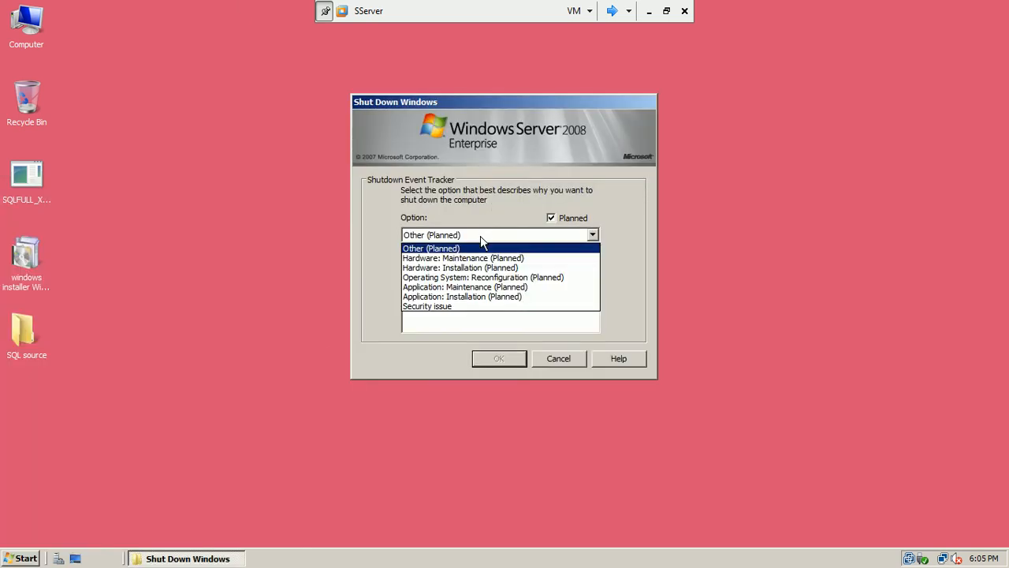
pyautogui.click(469, 267)
pyautogui.click(485, 361)
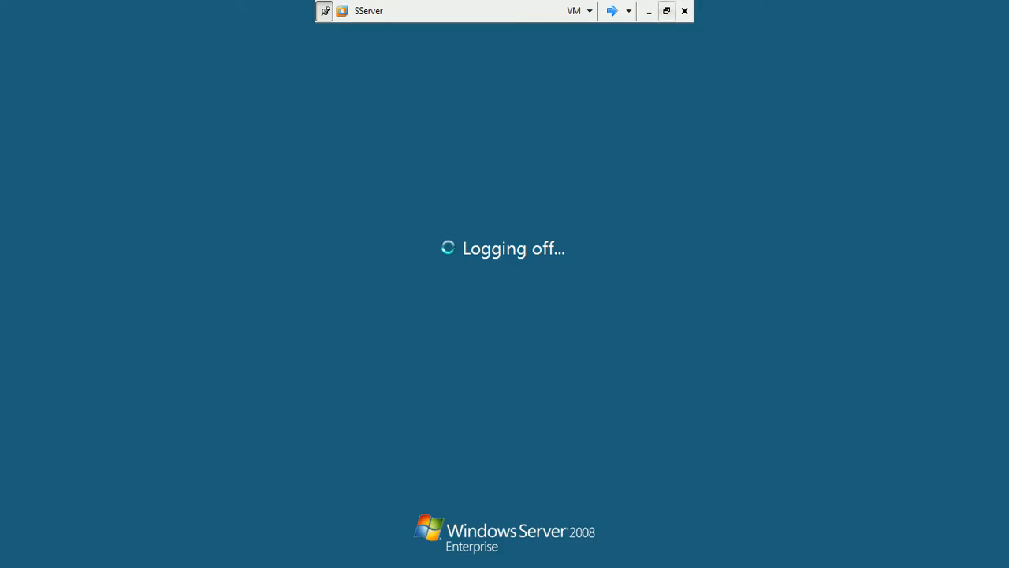
# Maximize the VMware window back to full screen, then dismiss SqlServer's second cannot-connect error
pyautogui.click(667, 11)
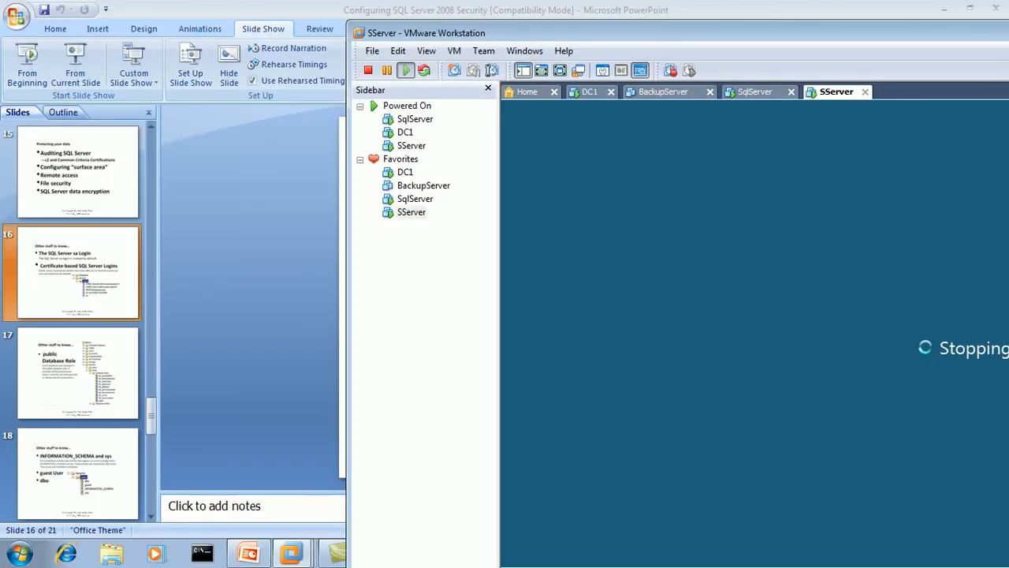
pyautogui.doubleClick(857, 34)
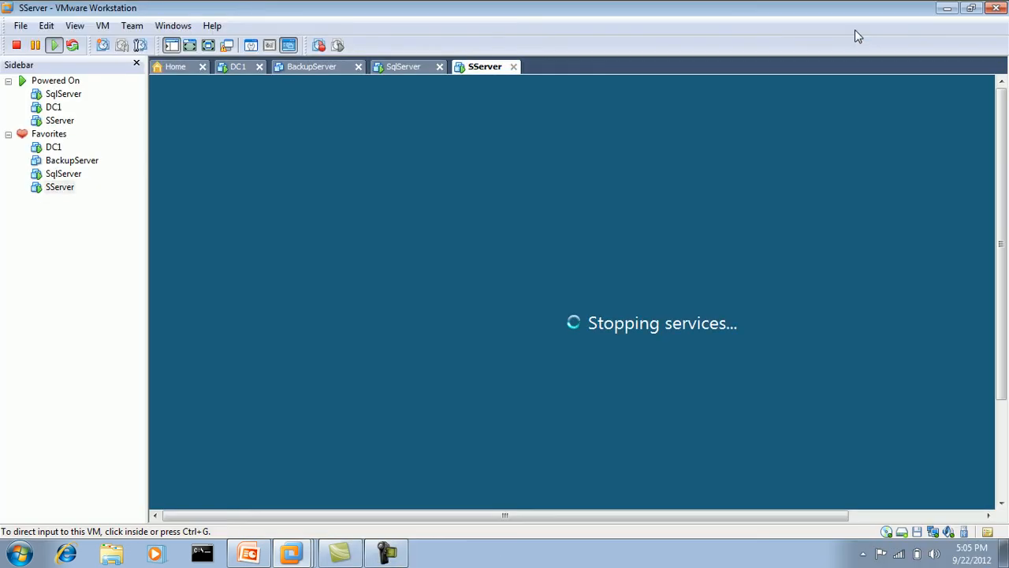
pyautogui.click(384, 554)
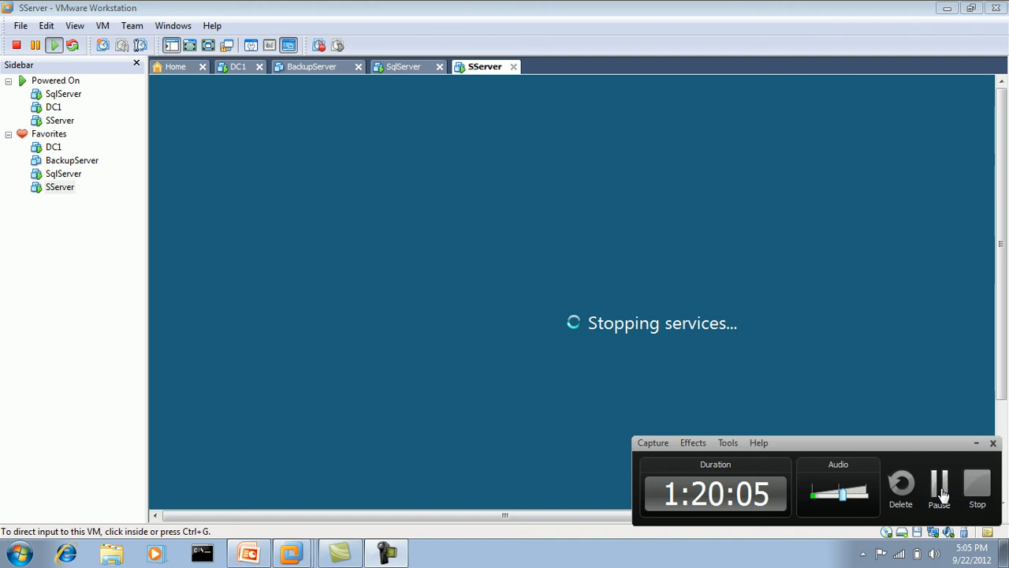
pyautogui.click(941, 492)
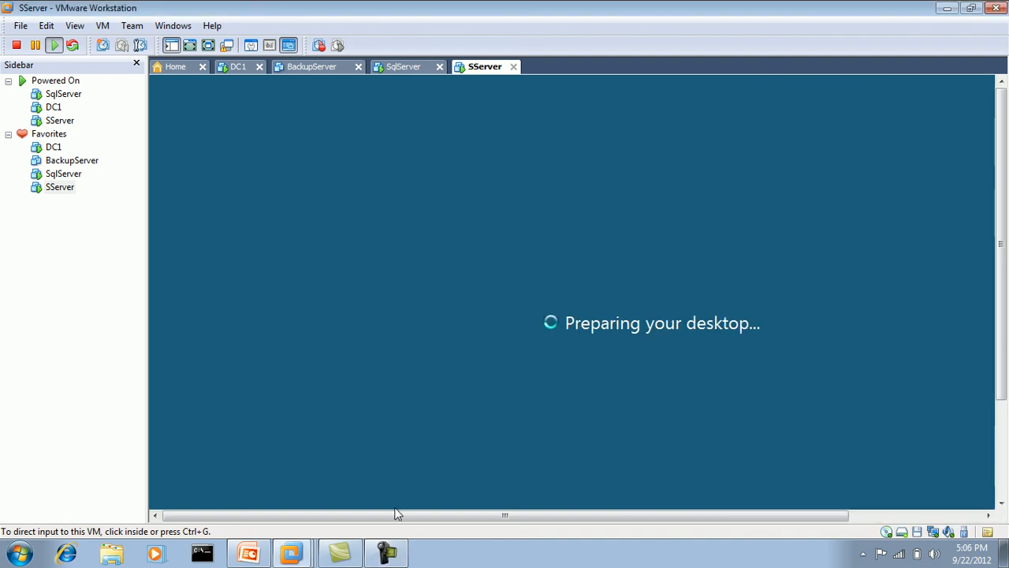
pyautogui.click(384, 554)
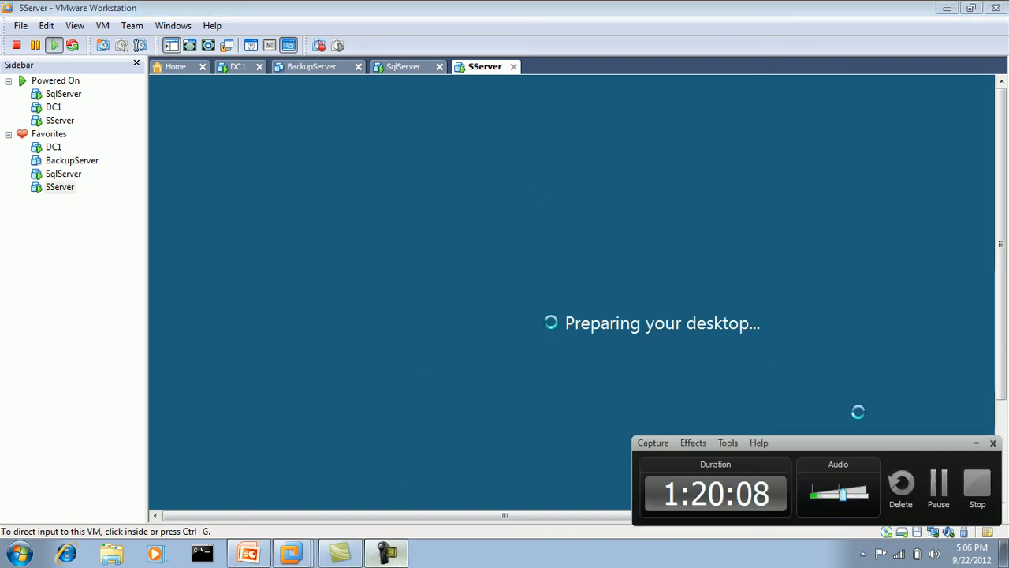
pyautogui.click(976, 443)
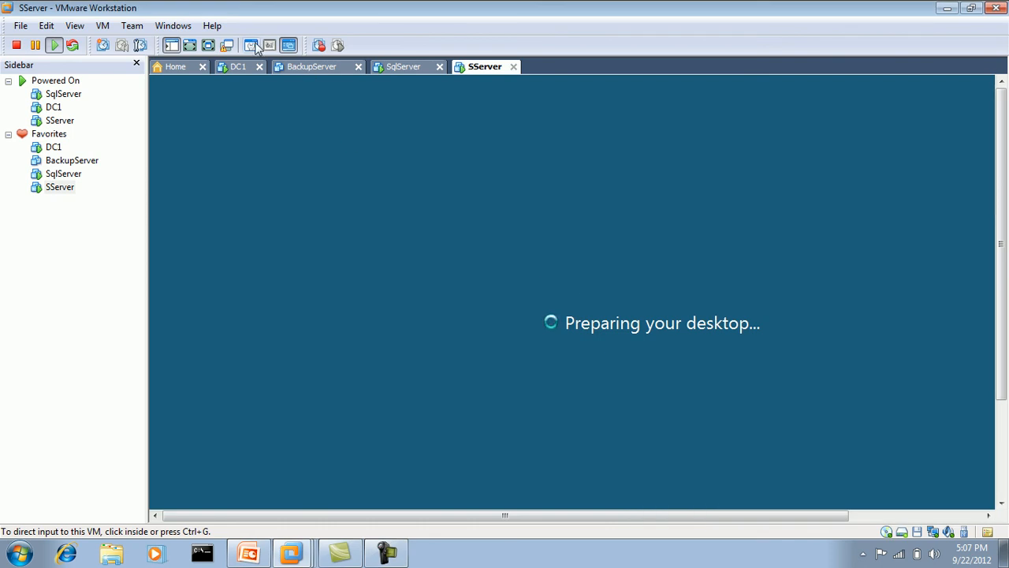
pyautogui.click(208, 45)
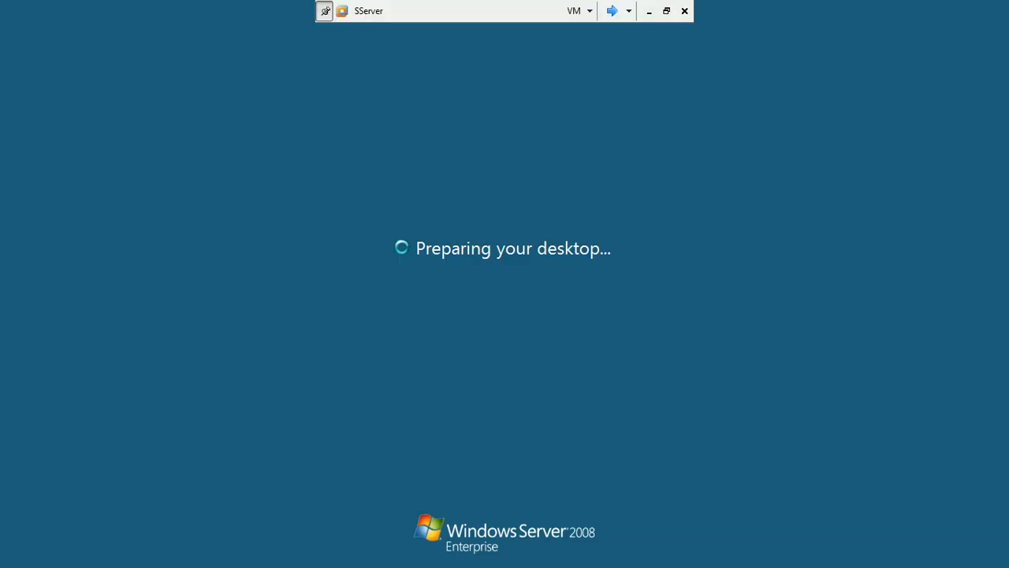
pyautogui.click(614, 11)
pyautogui.click(676, 261)
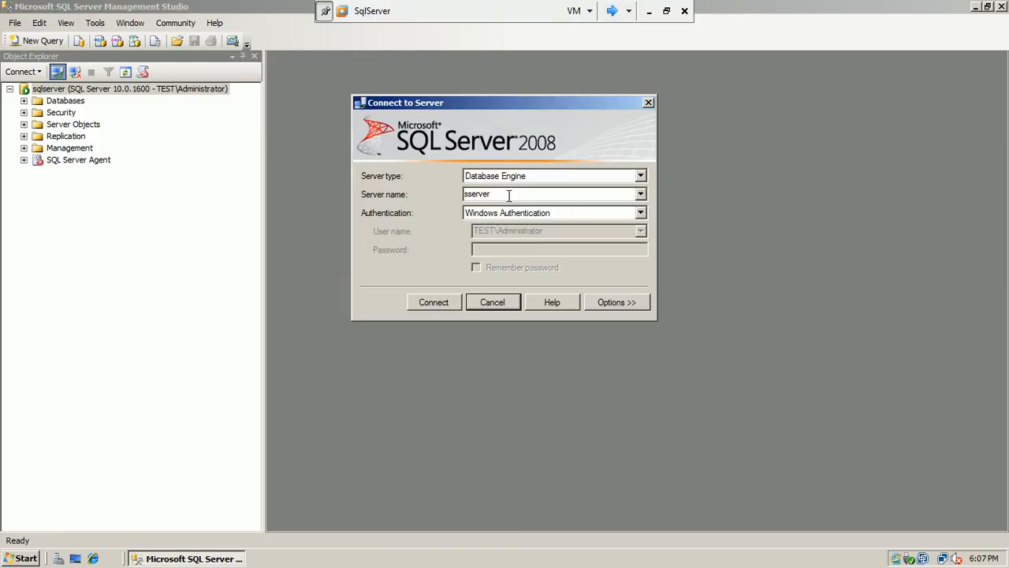
# Back on SqlServer, connect successfully to sserver, then close Management Studio with Alt+F4
pyautogui.click(613, 11)
pyautogui.click(614, 11)
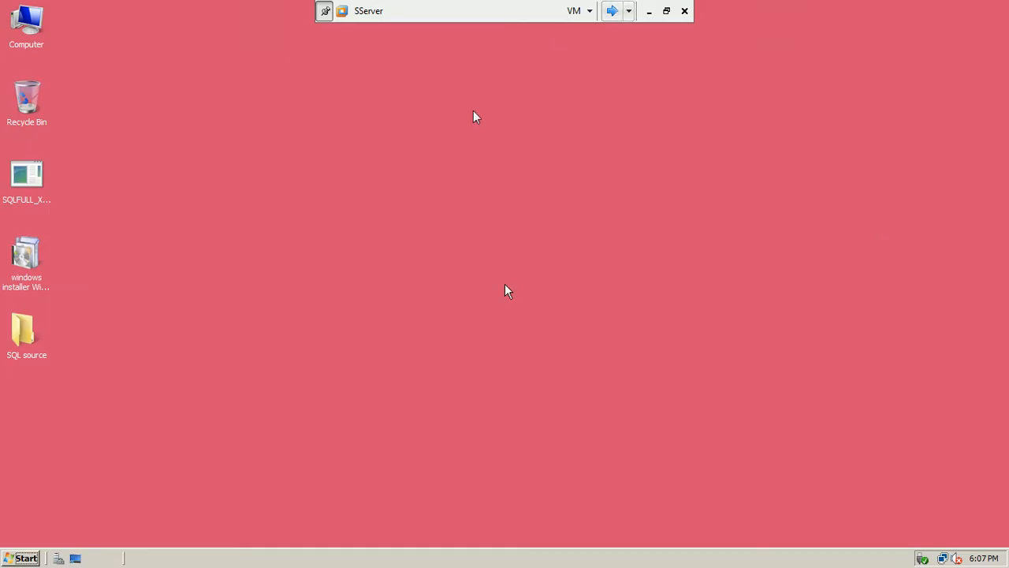
pyautogui.click(612, 12)
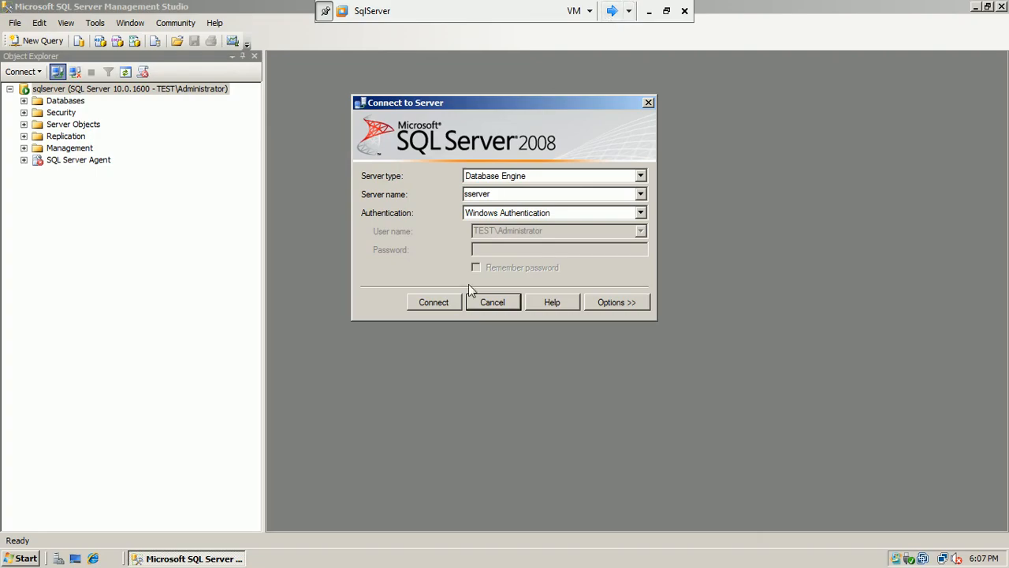
pyautogui.click(448, 301)
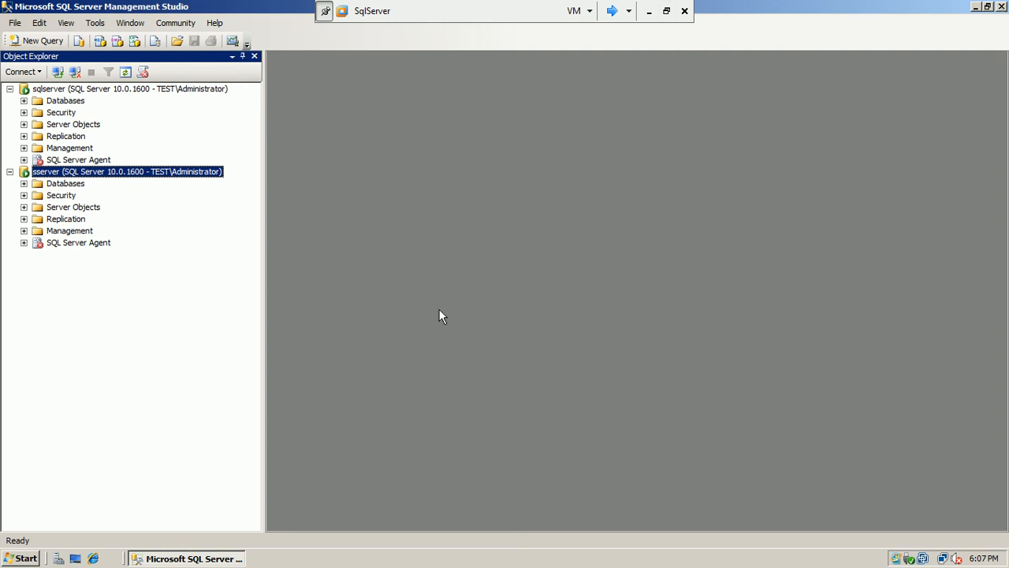
pyautogui.hotkey('alt', 'F4')
pyautogui.click(27, 558)
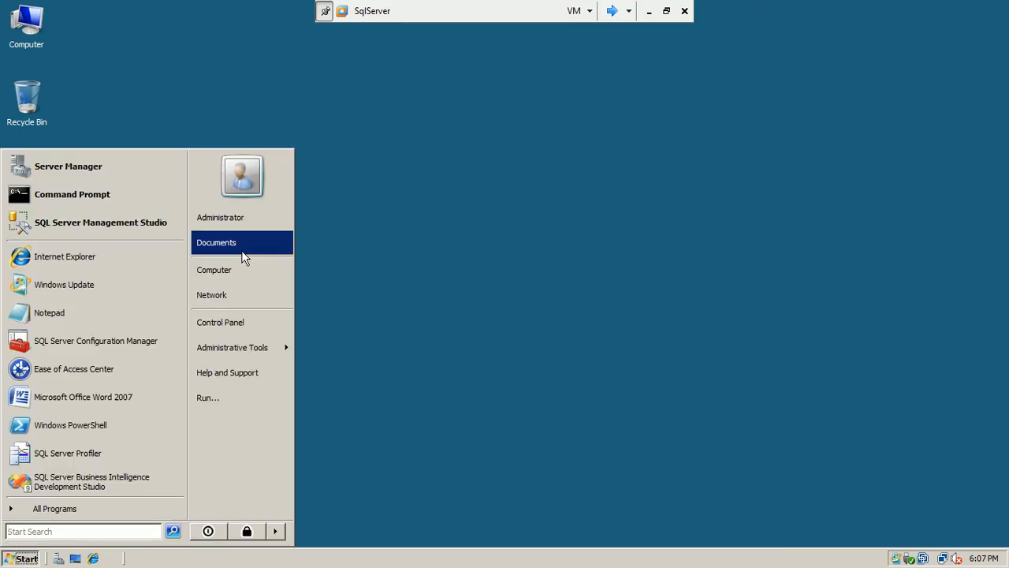
# Turn SqlServer's Windows Firewall On via Control Panel, then close the Firewall and Control Panel windows
pyautogui.click(231, 323)
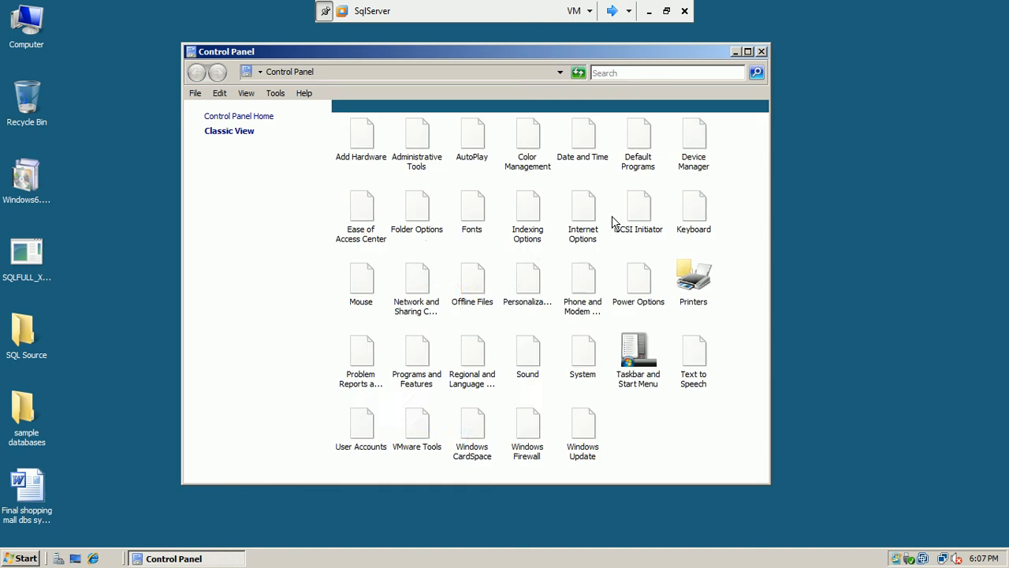
pyautogui.doubleClick(528, 414)
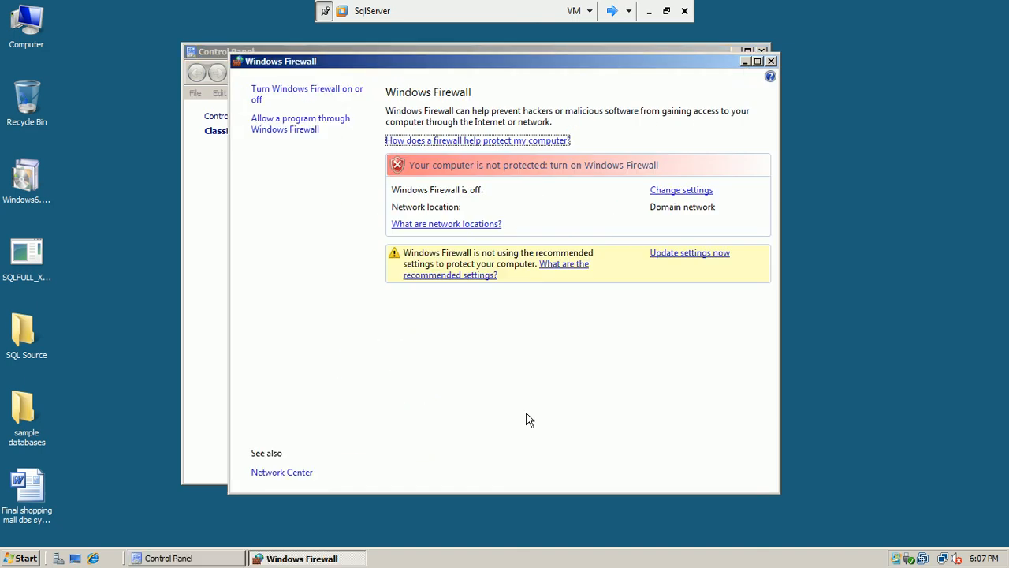
pyautogui.click(680, 190)
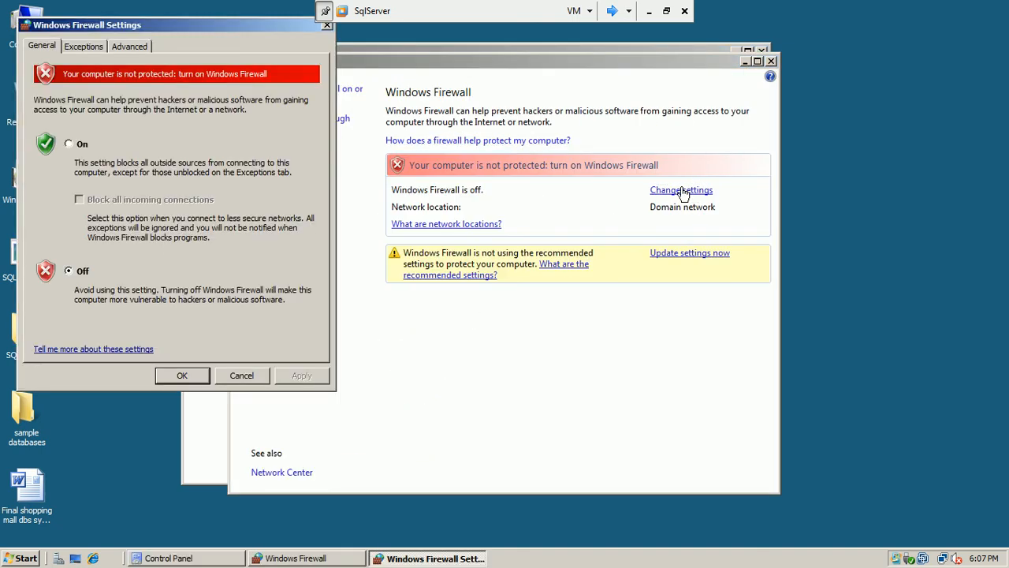
pyautogui.click(71, 150)
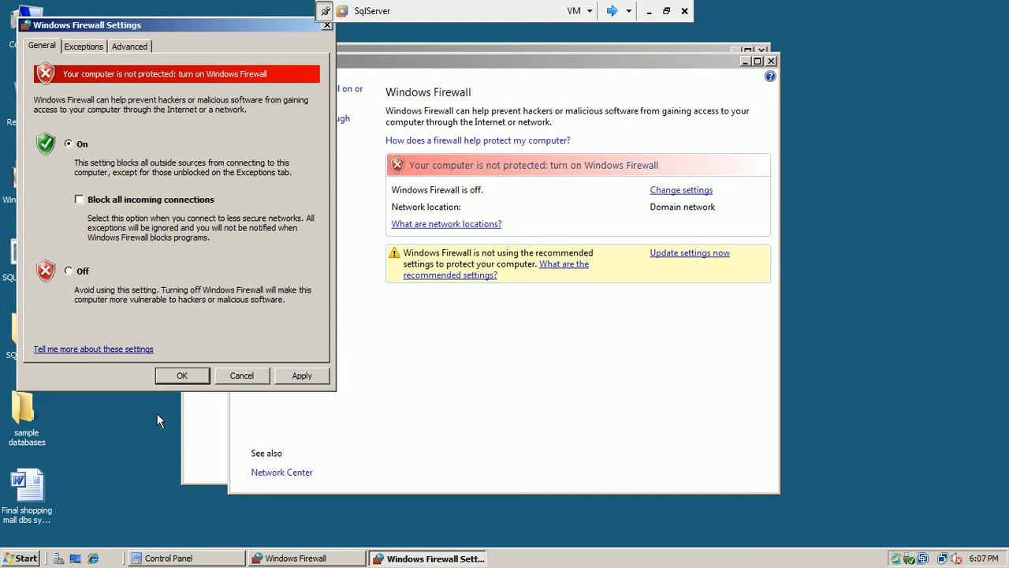
pyautogui.click(175, 378)
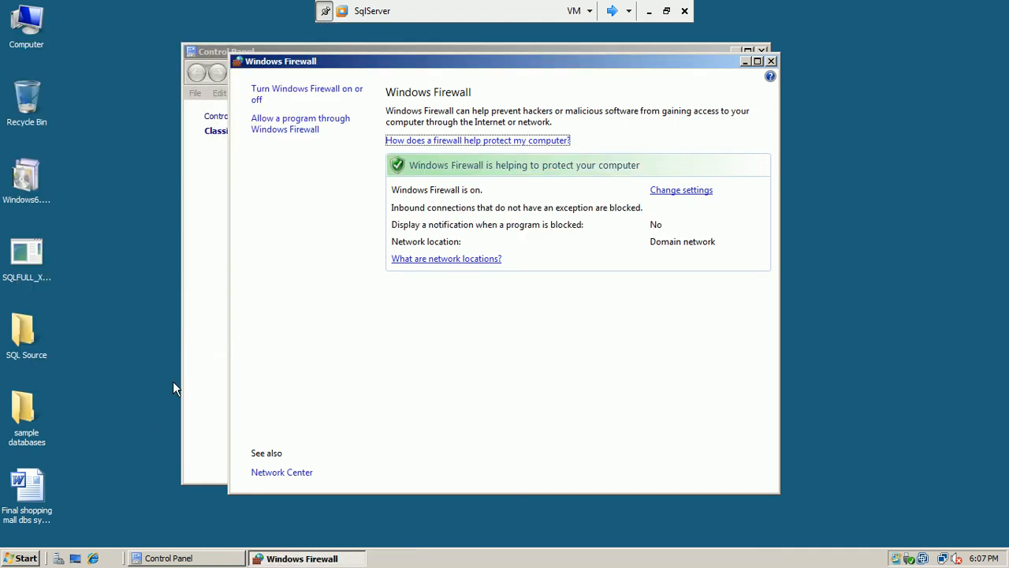
pyautogui.click(772, 63)
pyautogui.click(762, 51)
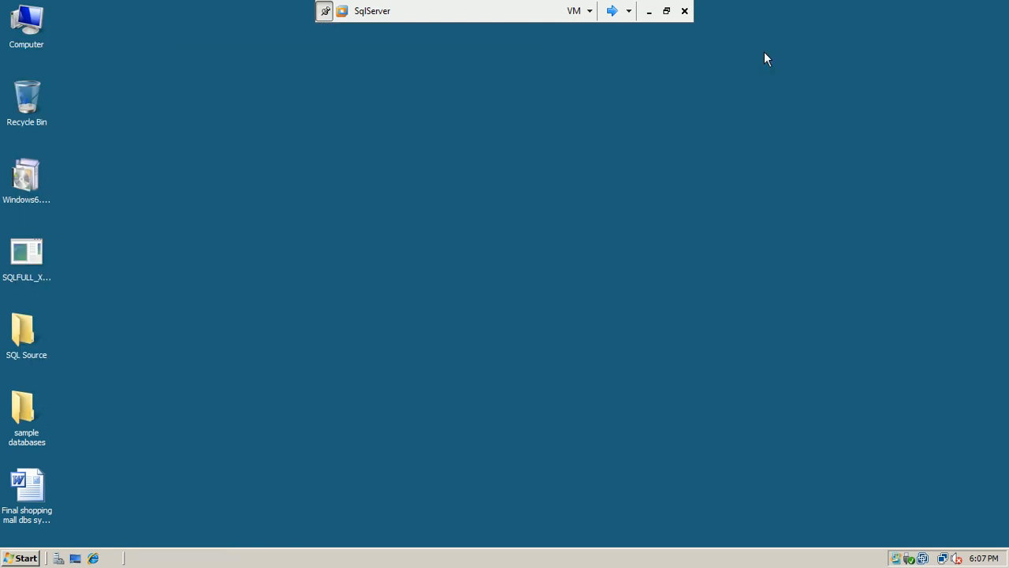
pyautogui.click(612, 11)
# On SServer, switch Windows Firewall On via Control Panel, close the windows, and refresh the desktop
pyautogui.click(611, 10)
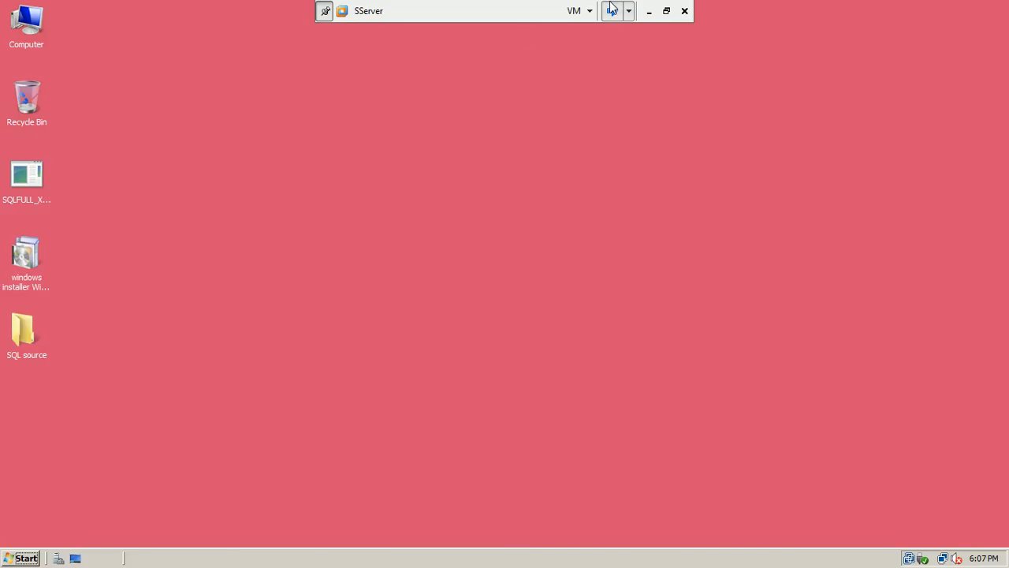
pyautogui.click(25, 559)
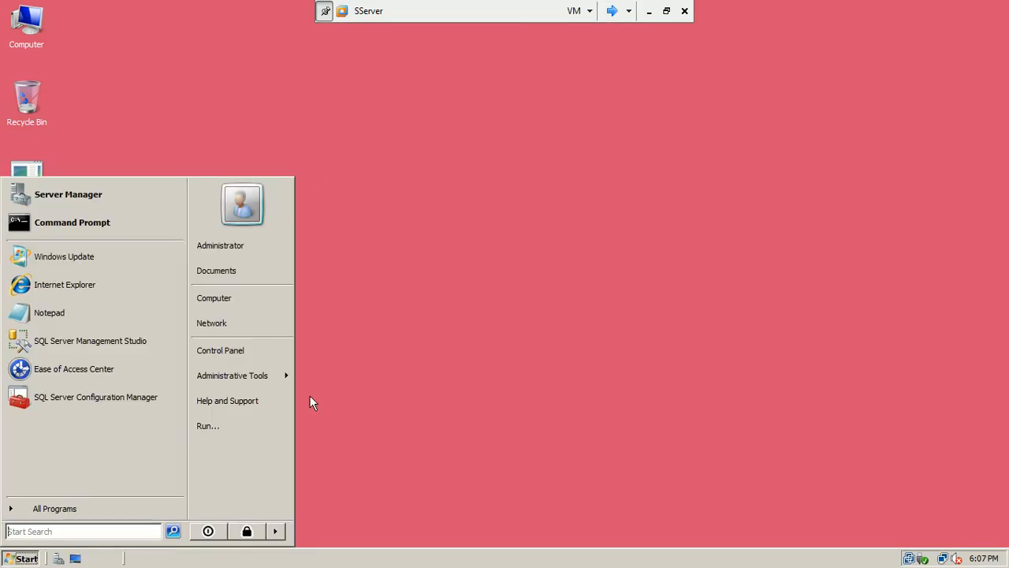
pyautogui.click(261, 349)
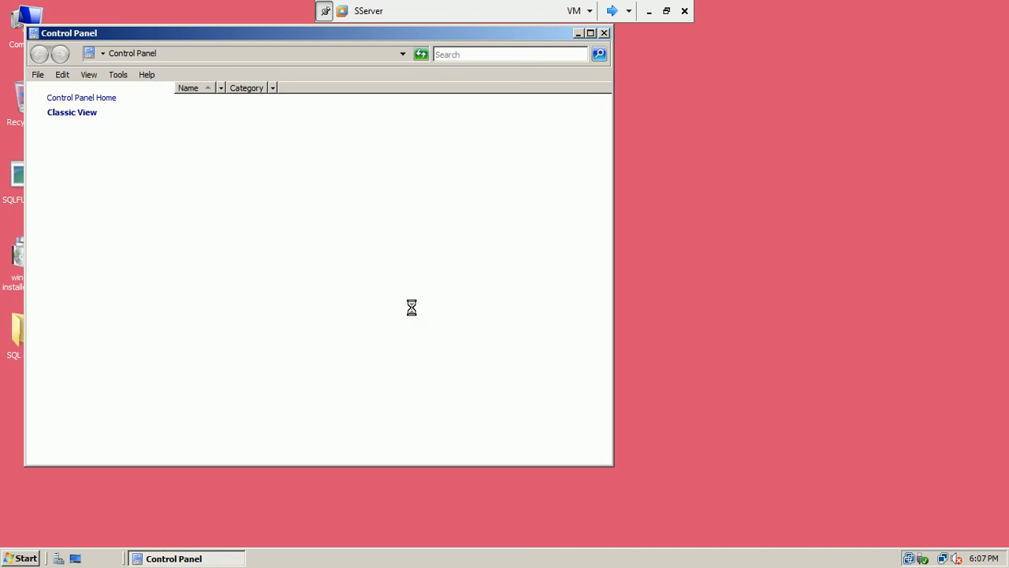
pyautogui.click(372, 410)
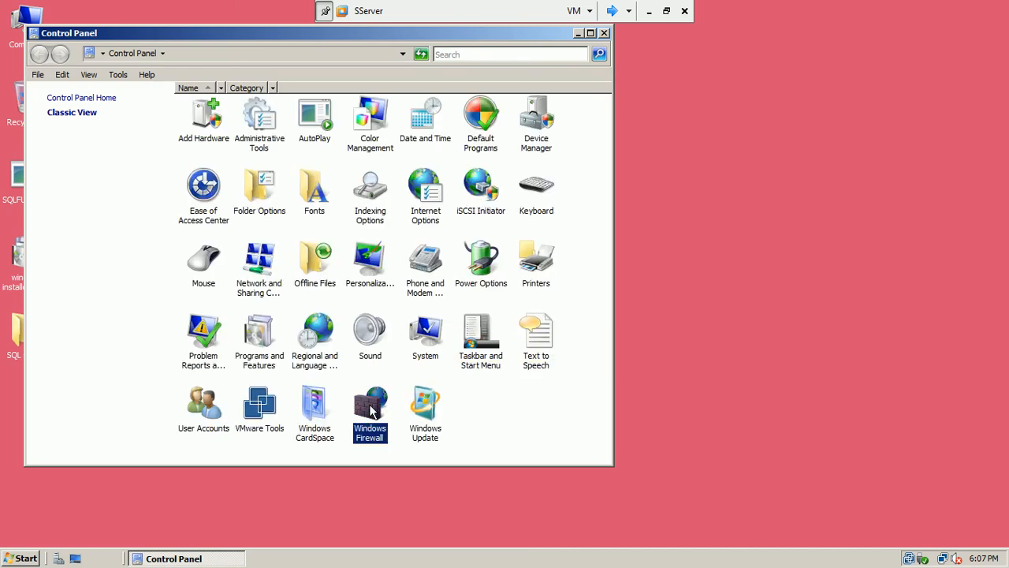
pyautogui.doubleClick(370, 408)
pyautogui.click(692, 193)
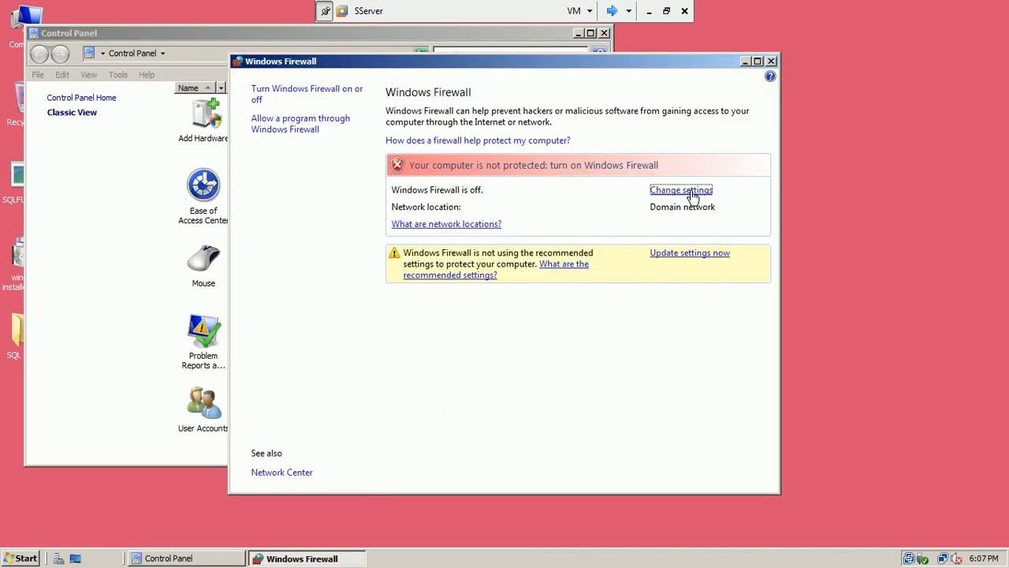
pyautogui.click(151, 226)
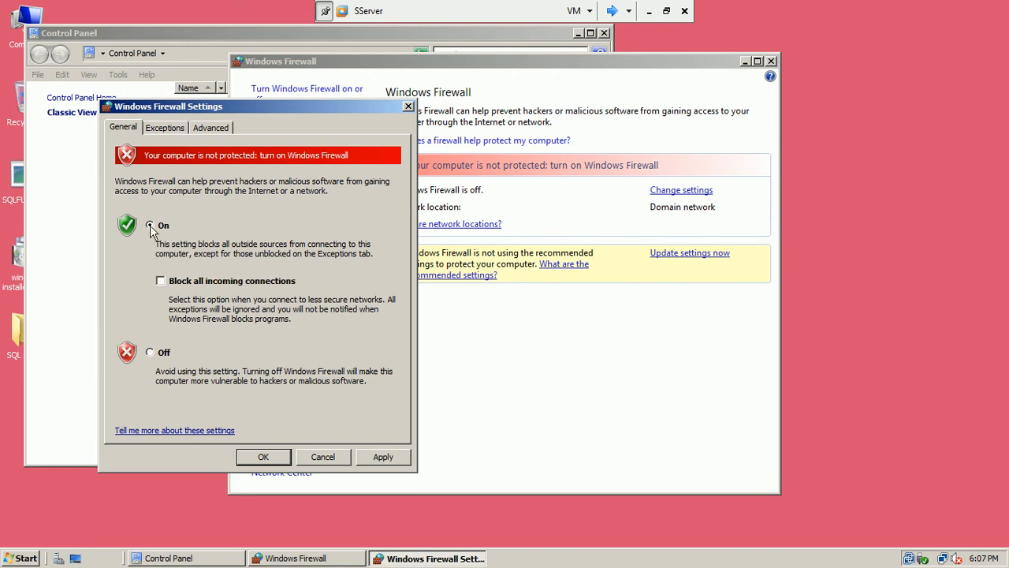
pyautogui.click(255, 462)
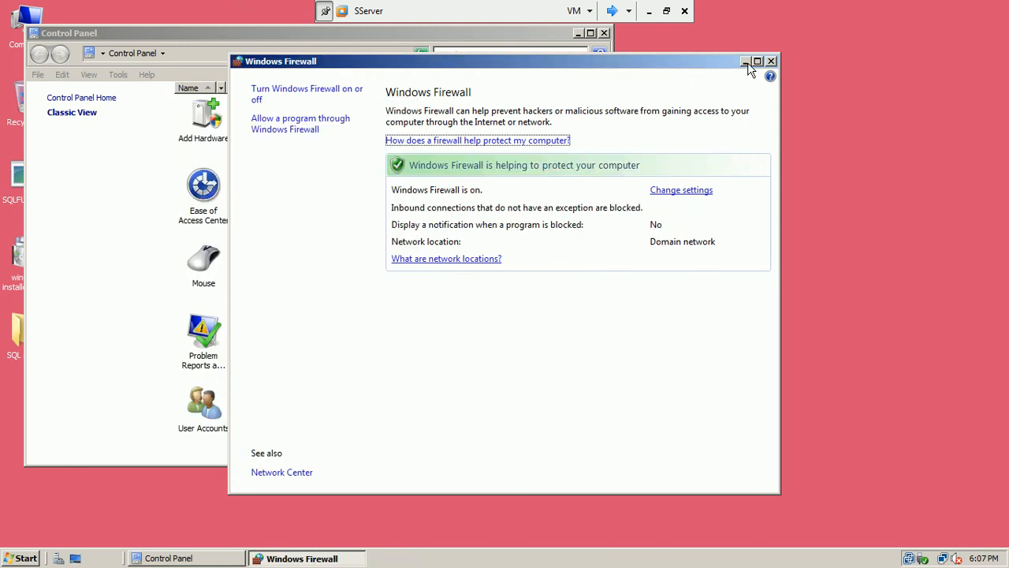
pyautogui.click(771, 61)
pyautogui.click(604, 32)
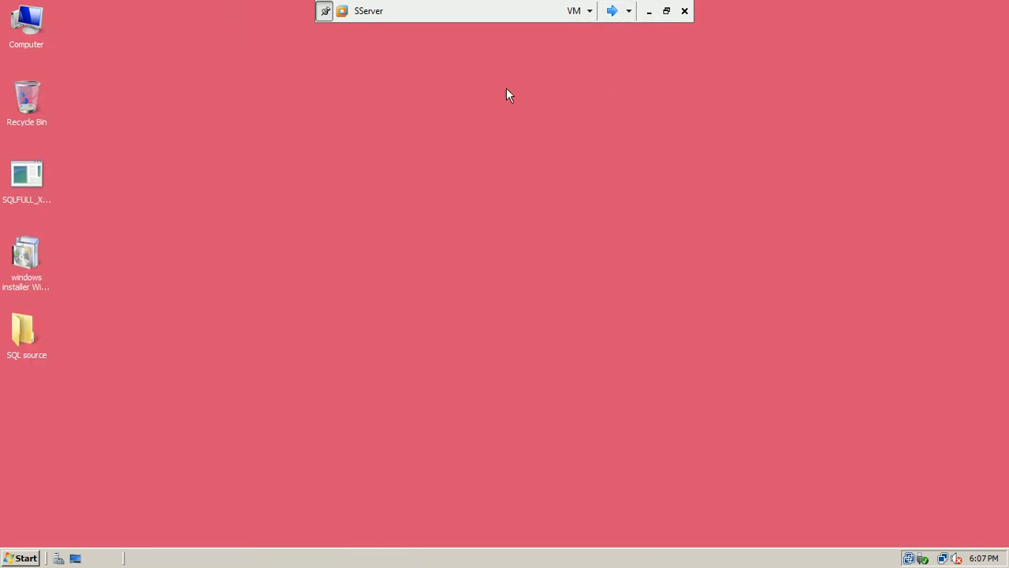
pyautogui.rightClick(456, 114)
pyautogui.click(471, 151)
# Launch SQL Server Management Studio and connect to the server 'sqlserver'
pyautogui.click(26, 555)
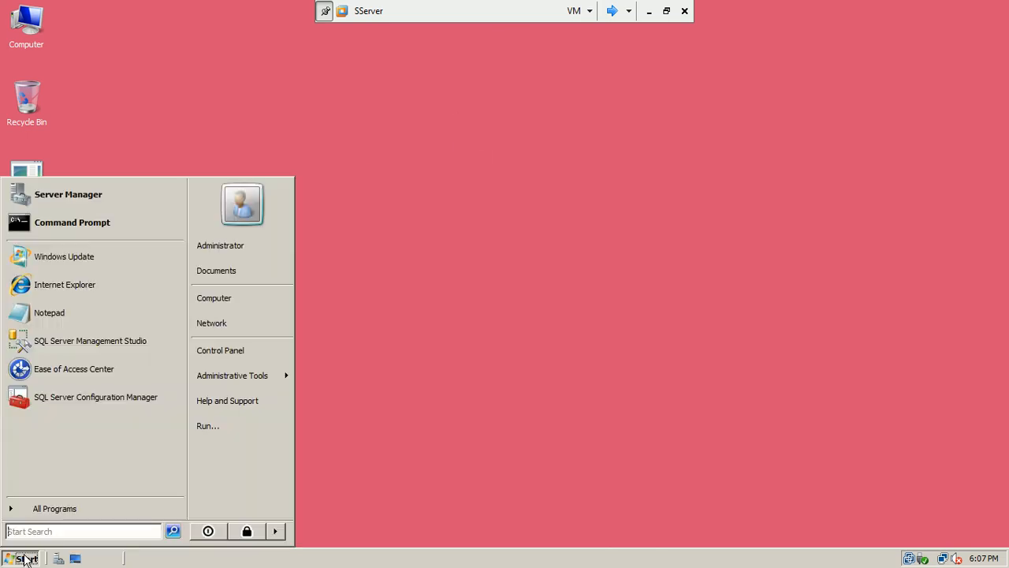
pyautogui.click(79, 340)
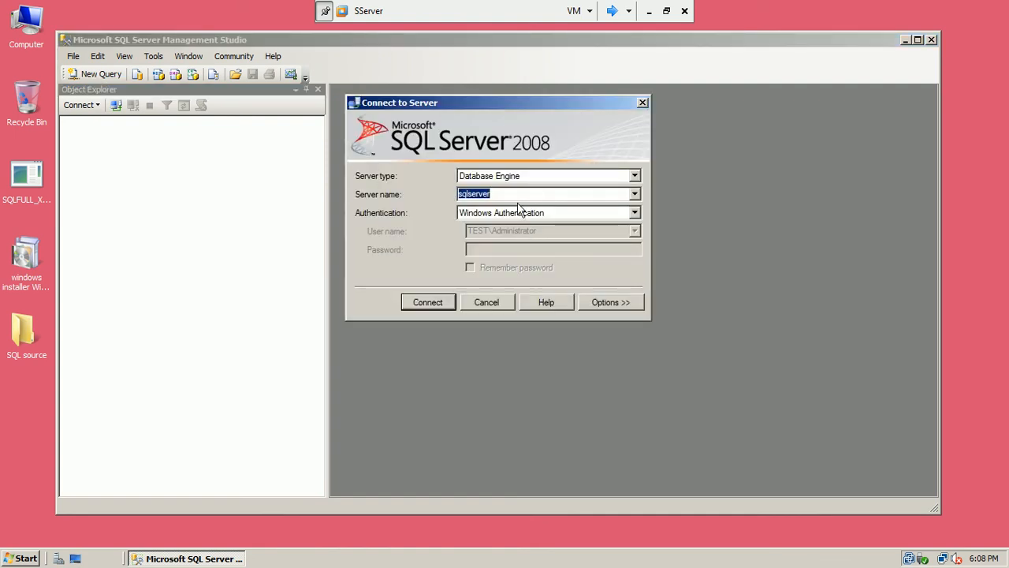
pyautogui.click(500, 194)
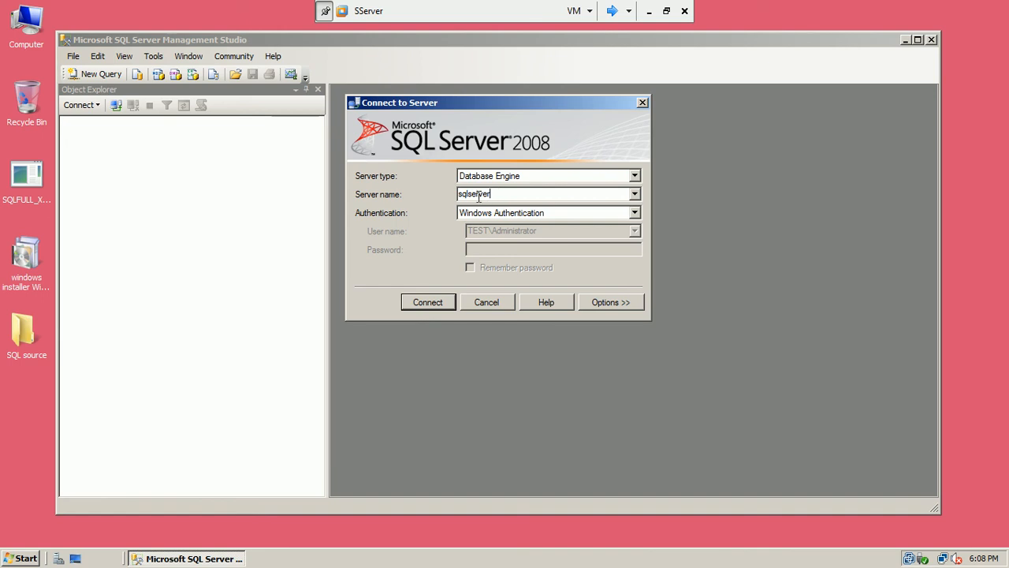
pyautogui.moveTo(501, 194); pyautogui.dragTo(383, 228)
pyautogui.write('sqlserver')
pyautogui.click(417, 304)
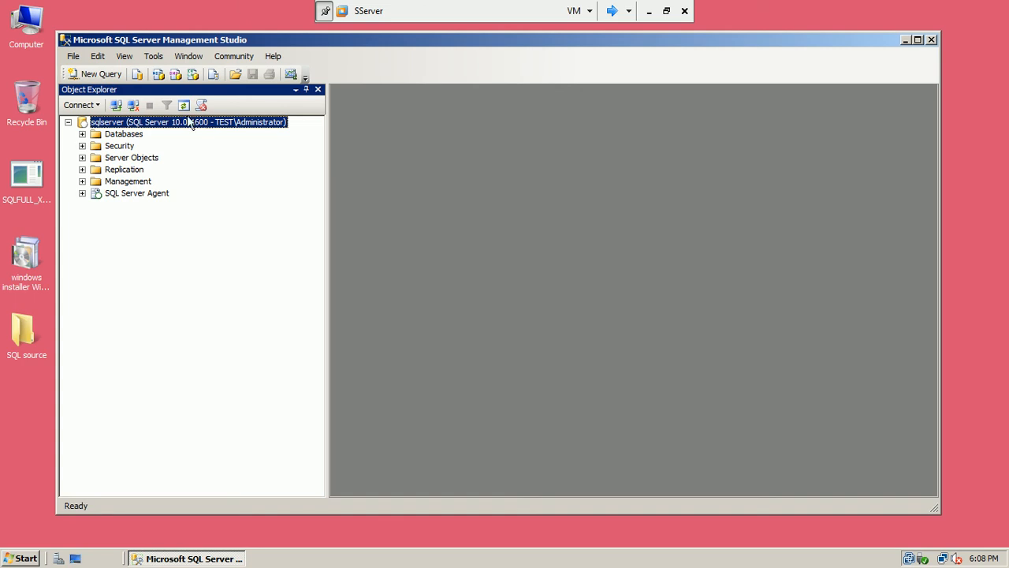
# Disconnect from sqlserver, then browse for SQL Server instances on the Network Servers tab
pyautogui.click(133, 105)
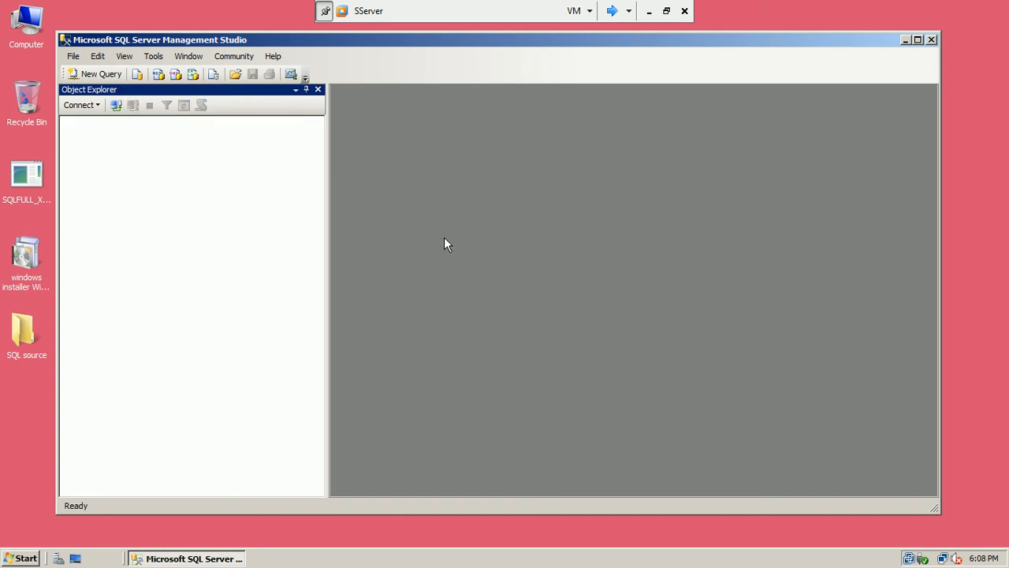
pyautogui.click(115, 107)
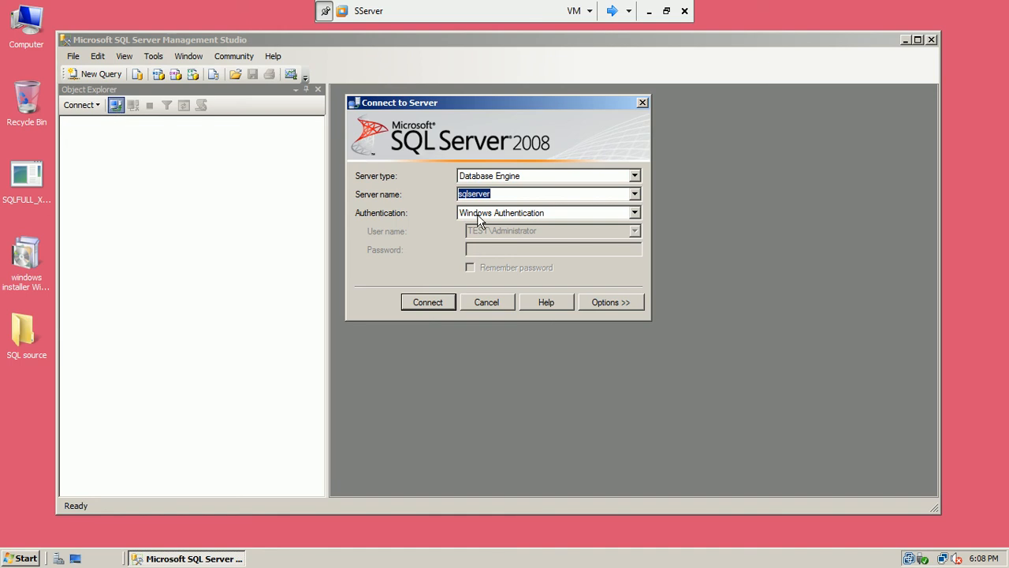
pyautogui.click(635, 194)
pyautogui.click(570, 228)
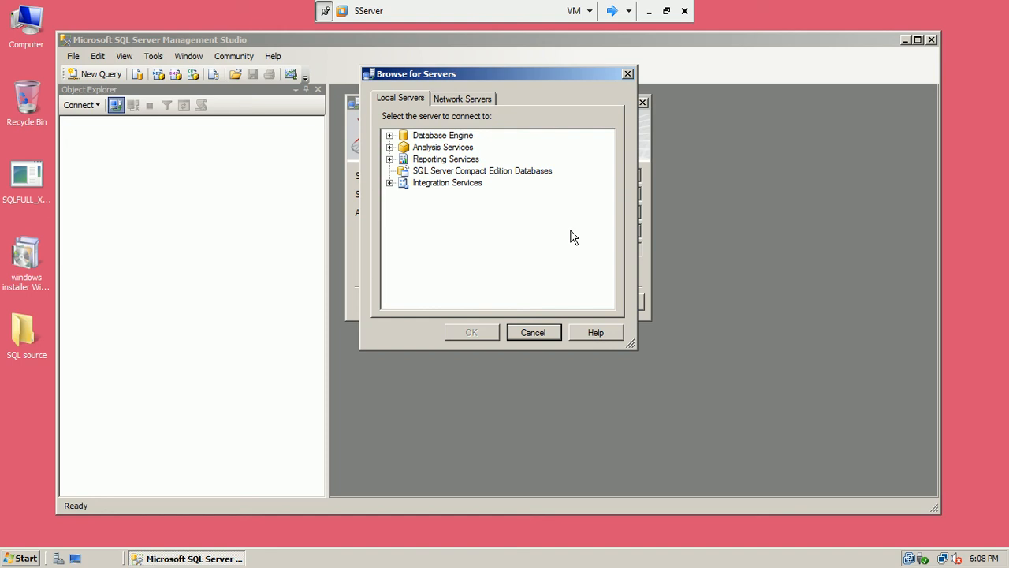
pyautogui.click(455, 100)
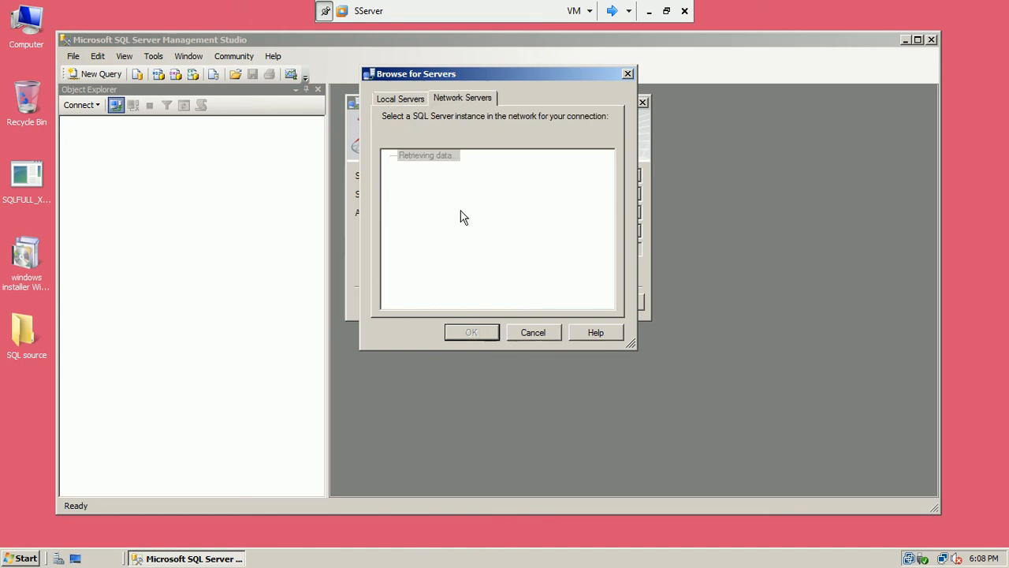
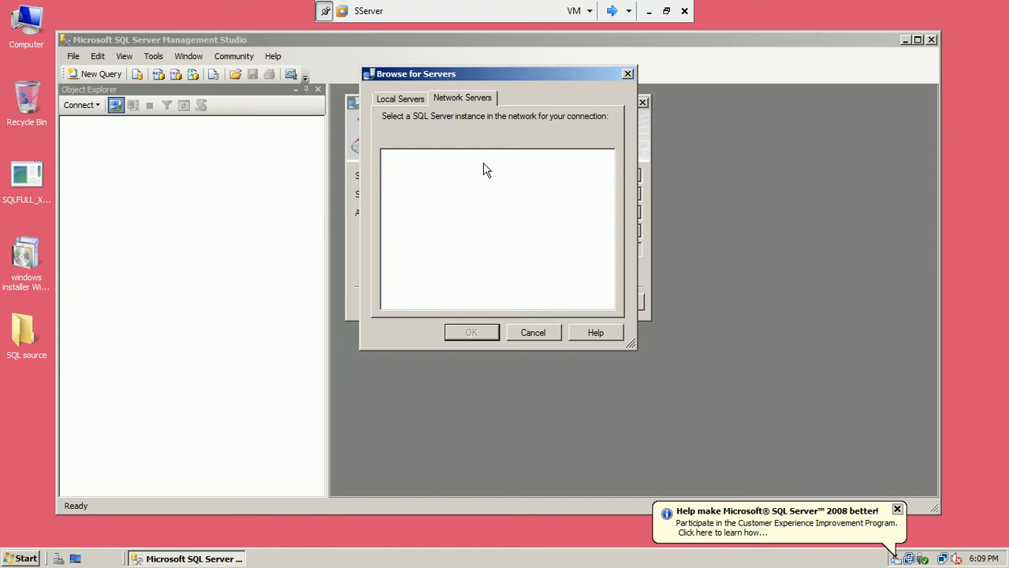
# Cancel the Browse for Servers and Connect to Server dialogs, then close Management Studio with Alt+F4
pyautogui.click(542, 338)
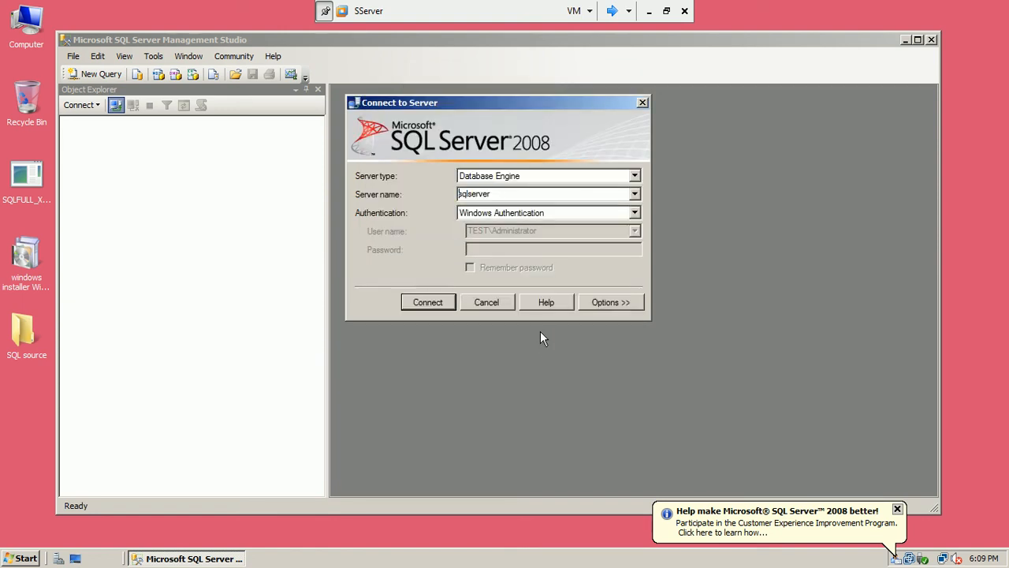
pyautogui.click(506, 306)
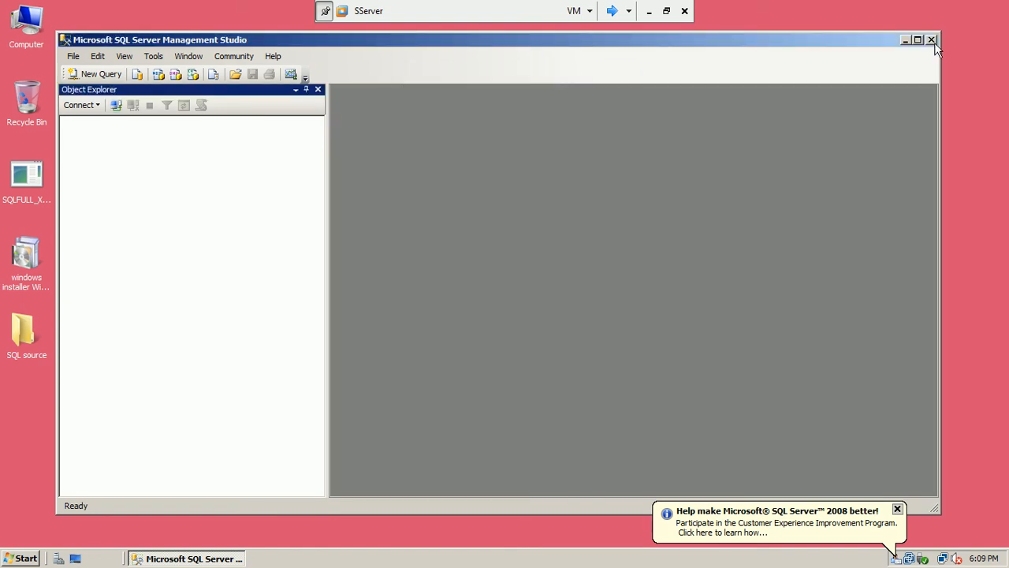
pyautogui.hotkey('alt', 'F4')
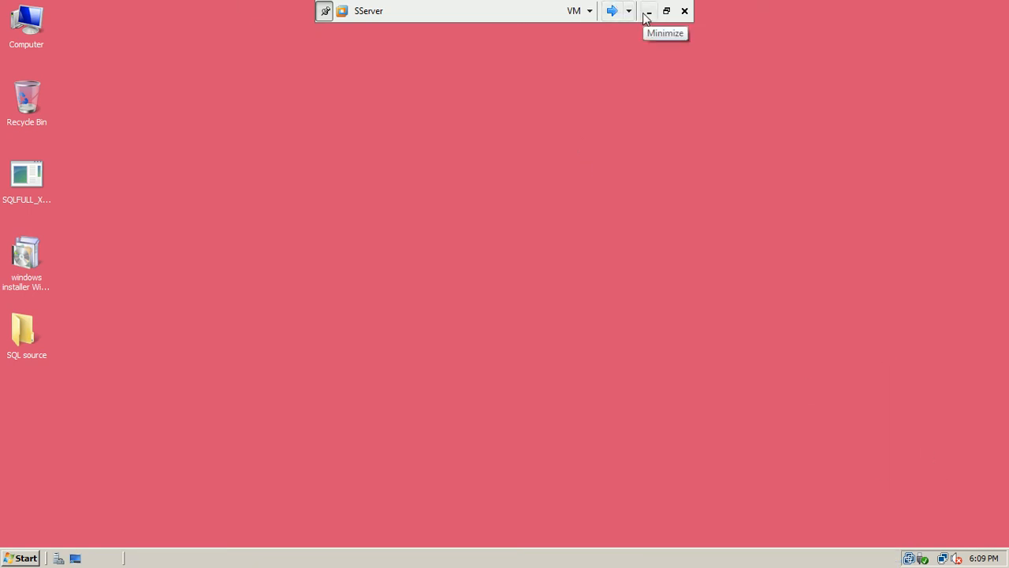
# Shut down SServer with the reason 'Hardware: Installation (Planned)'
pyautogui.click(23, 558)
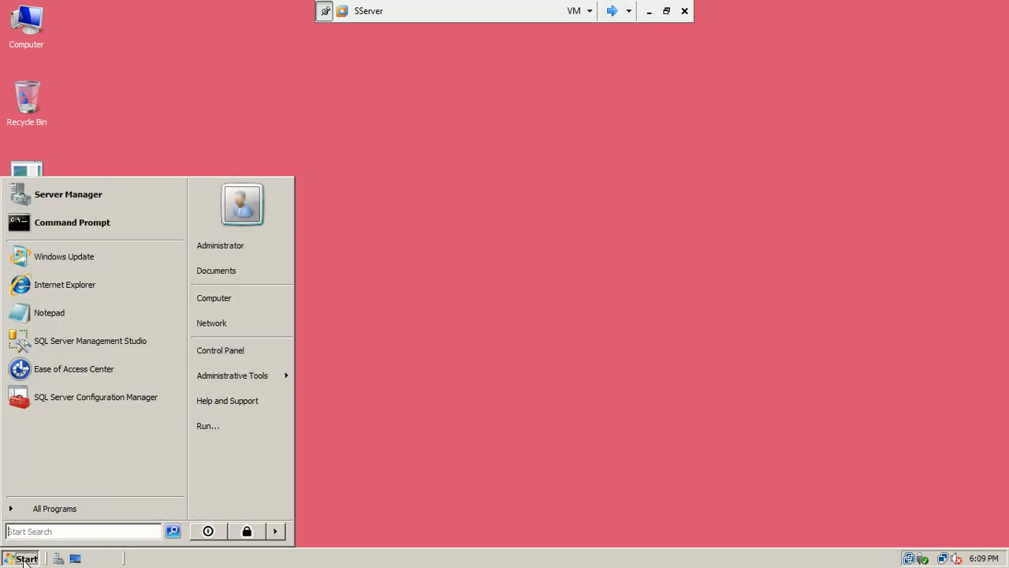
pyautogui.click(274, 533)
pyautogui.click(307, 532)
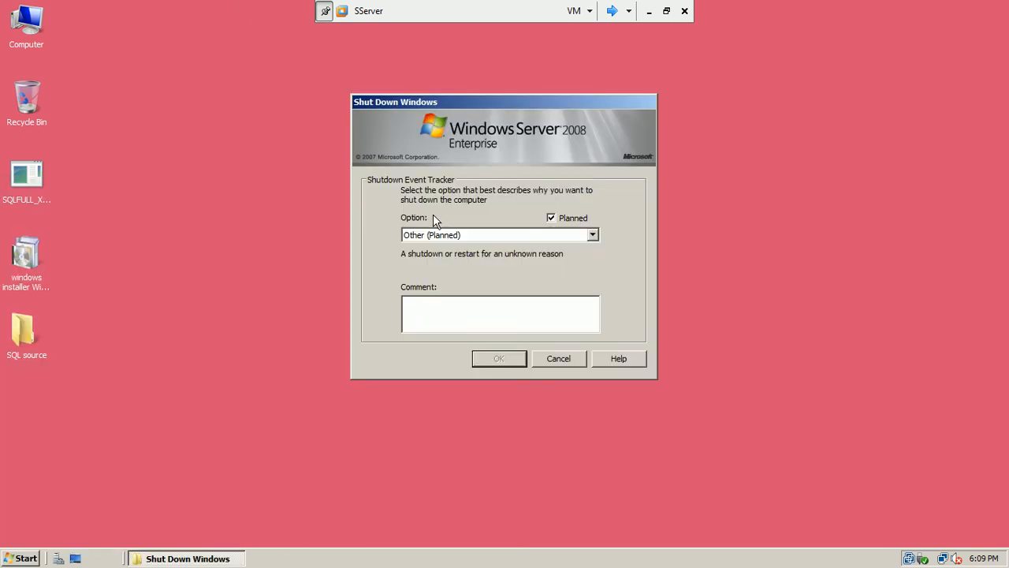
pyautogui.click(451, 236)
pyautogui.click(453, 268)
pyautogui.click(498, 358)
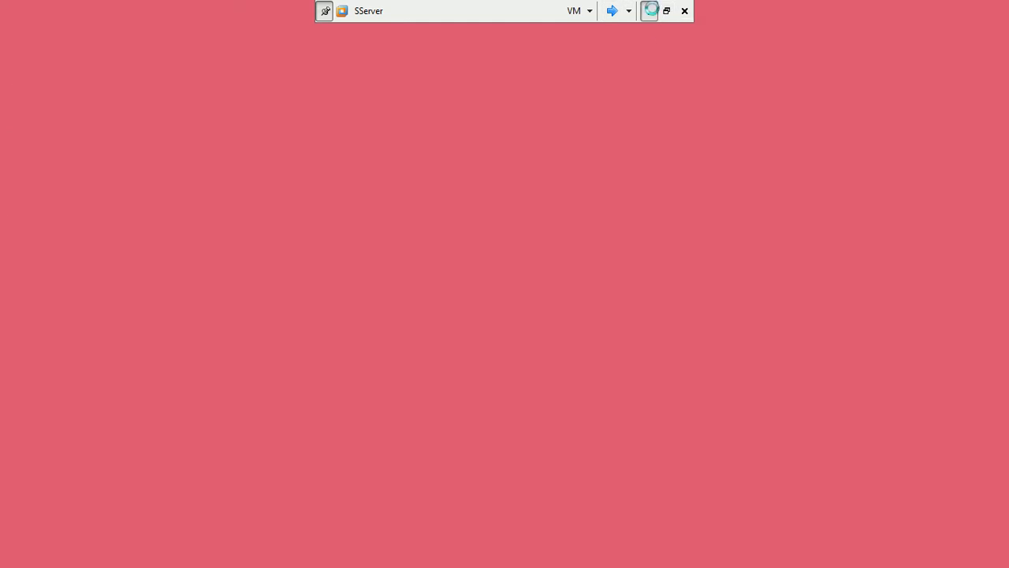
# Minimize the VM and run the PowerPoint slide show from the current slide, opening its navigation menu
pyautogui.click(651, 11)
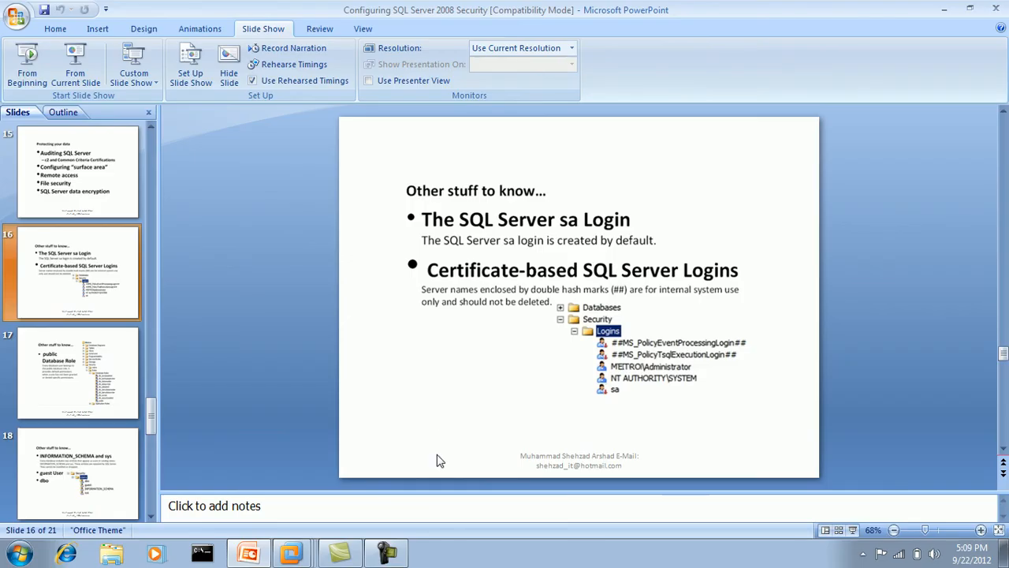
pyautogui.click(91, 79)
pyautogui.rightClick(418, 211)
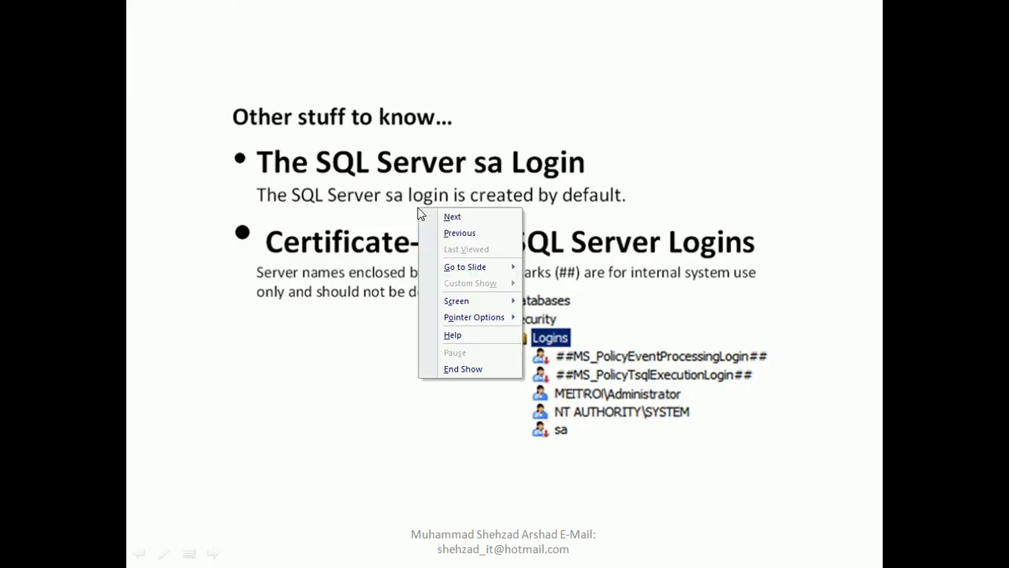